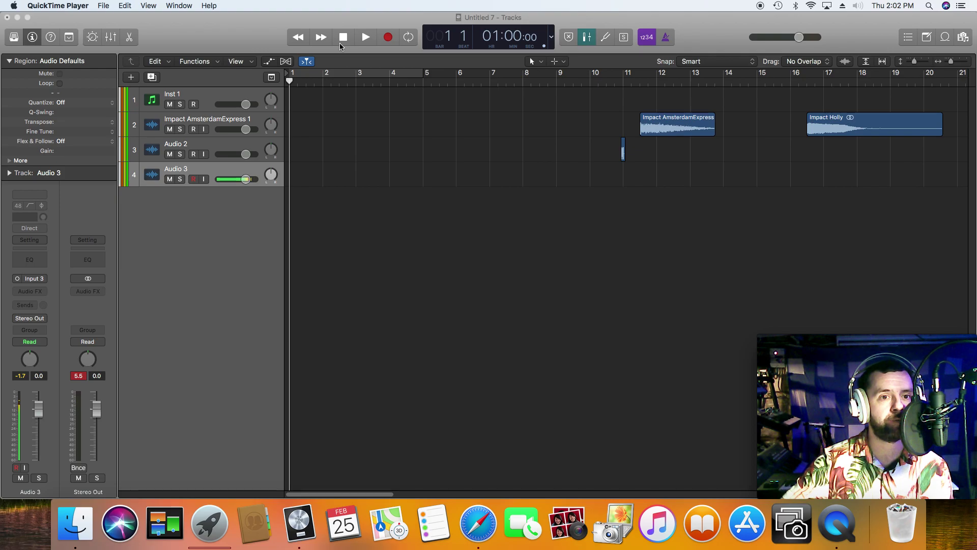
Step: Record-enable the Audio 3 track and record a short vocal take starting at bar 1
{"action": "left_click", "coordinate": [202, 169]}
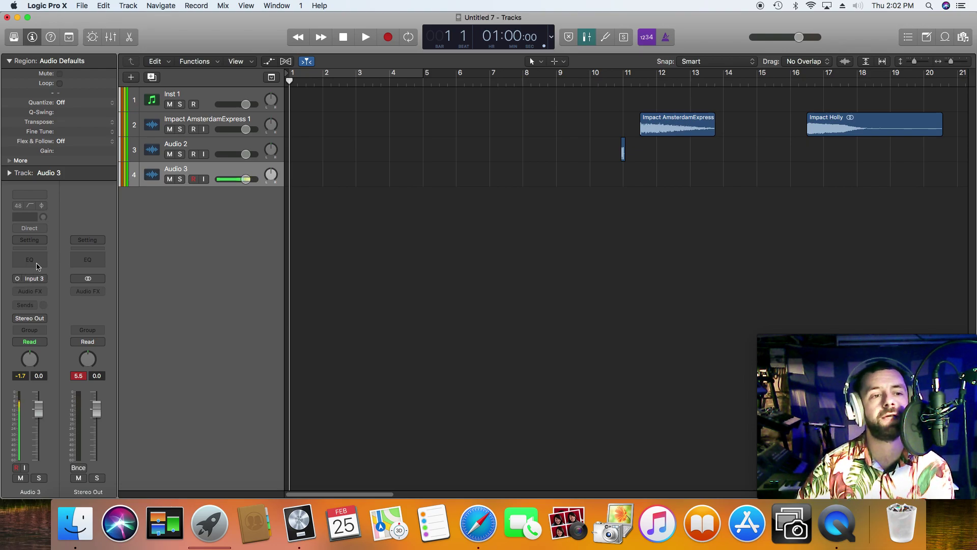
{"action": "left_click", "coordinate": [196, 179]}
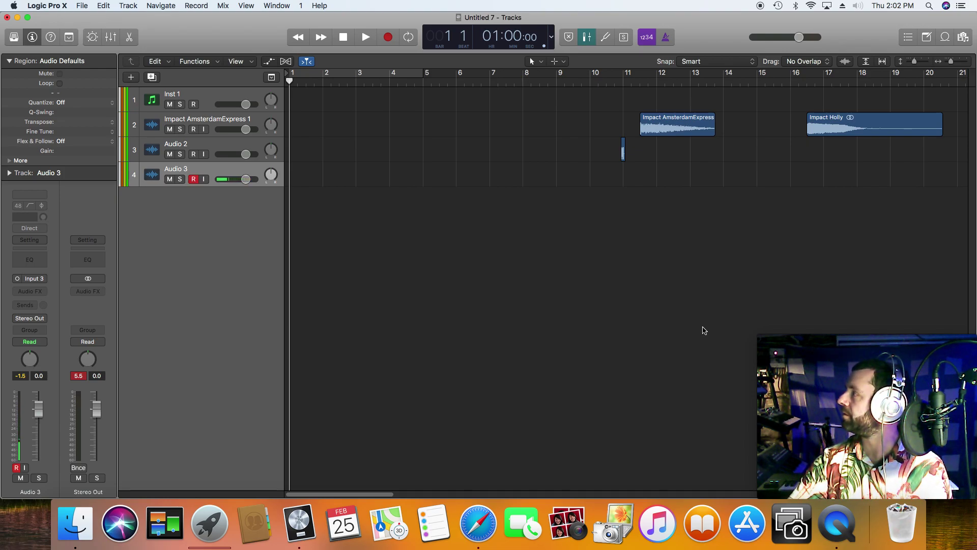
{"action": "left_click", "coordinate": [387, 38]}
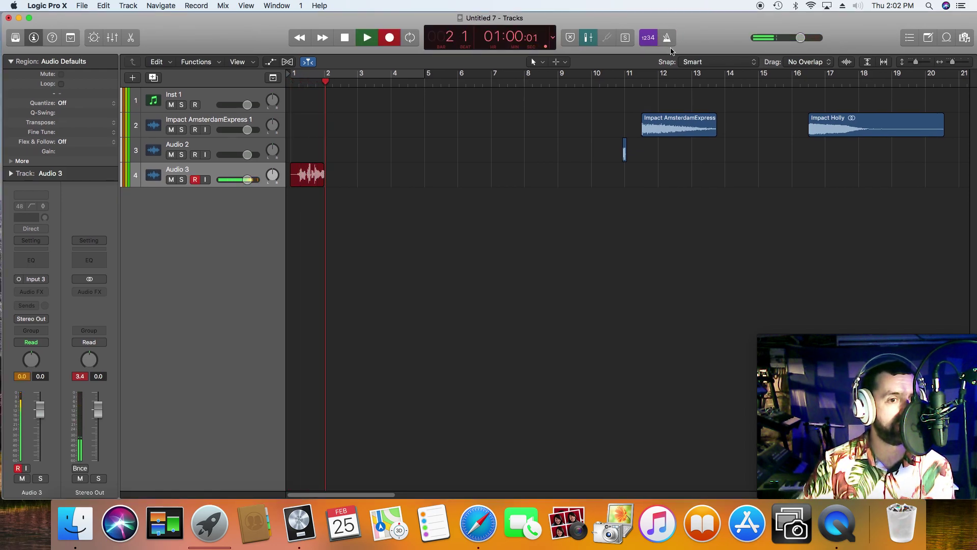
{"action": "key", "text": "space"}
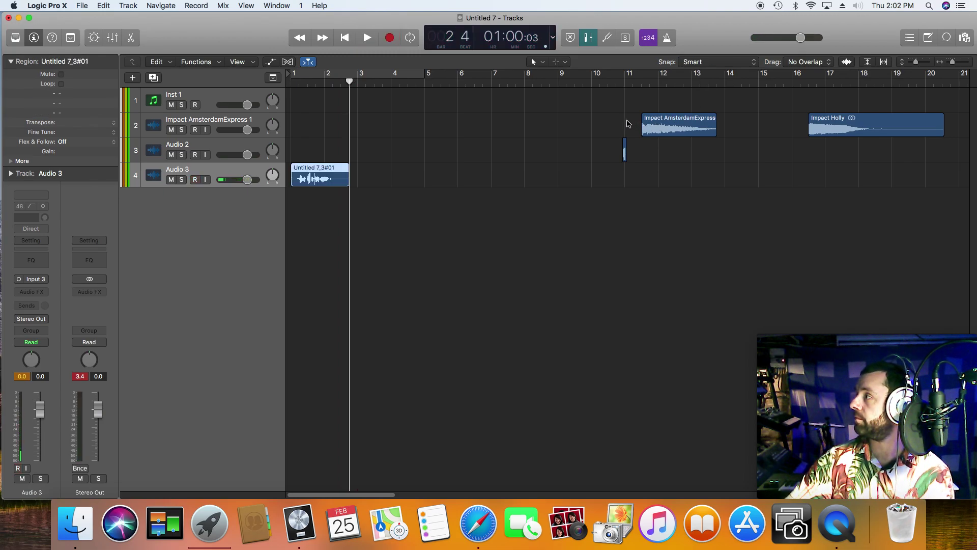
Step: Play the recorded vocal take back from the start of the project
{"action": "left_click", "coordinate": [345, 38]}
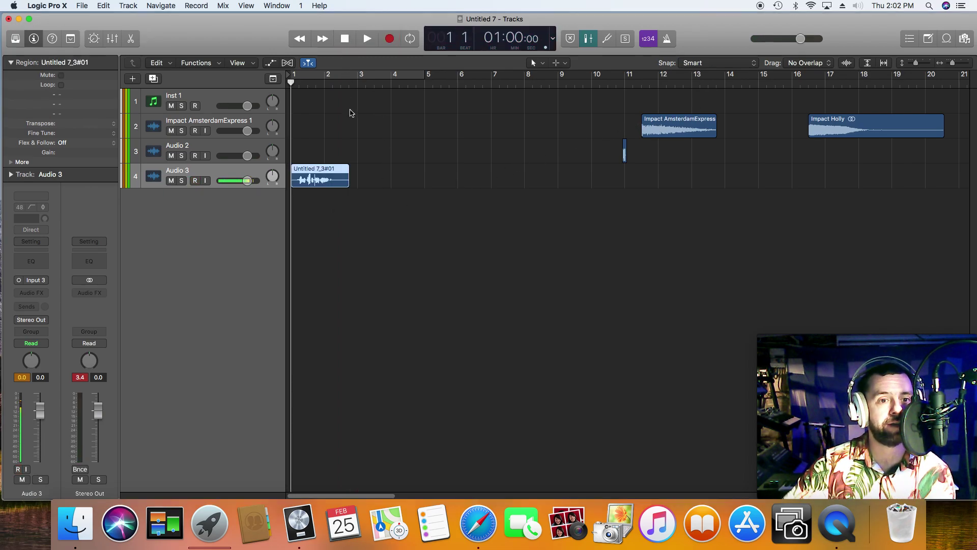
{"action": "key", "text": "space"}
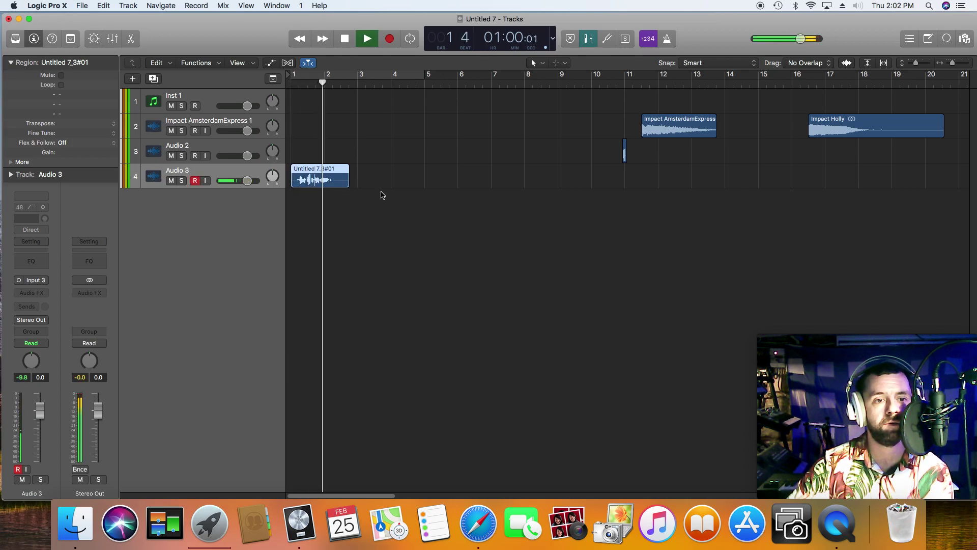
{"action": "key", "text": "space"}
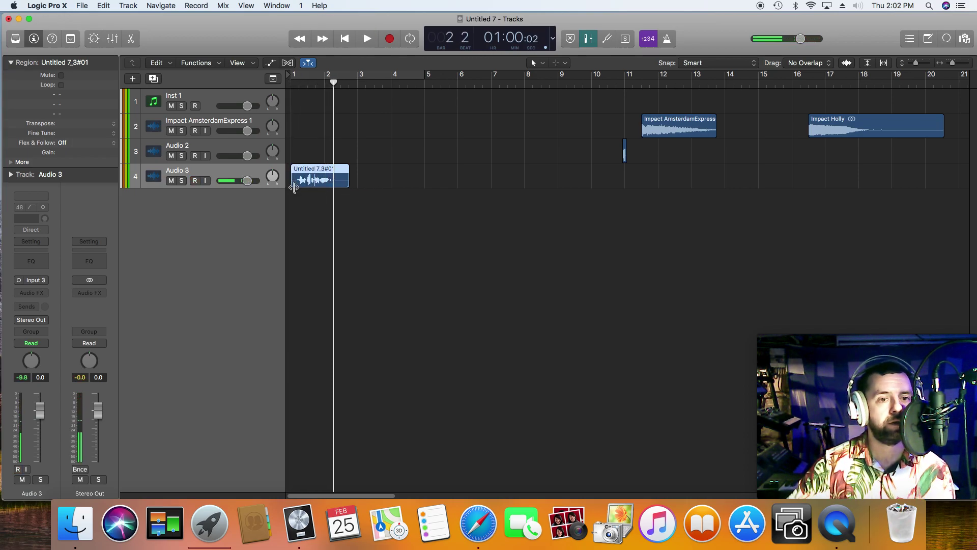
Step: Add a new audio track below Audio 3, move the recorded vocal region onto it, and reselect Audio 3
{"action": "key", "text": "alt+r"}
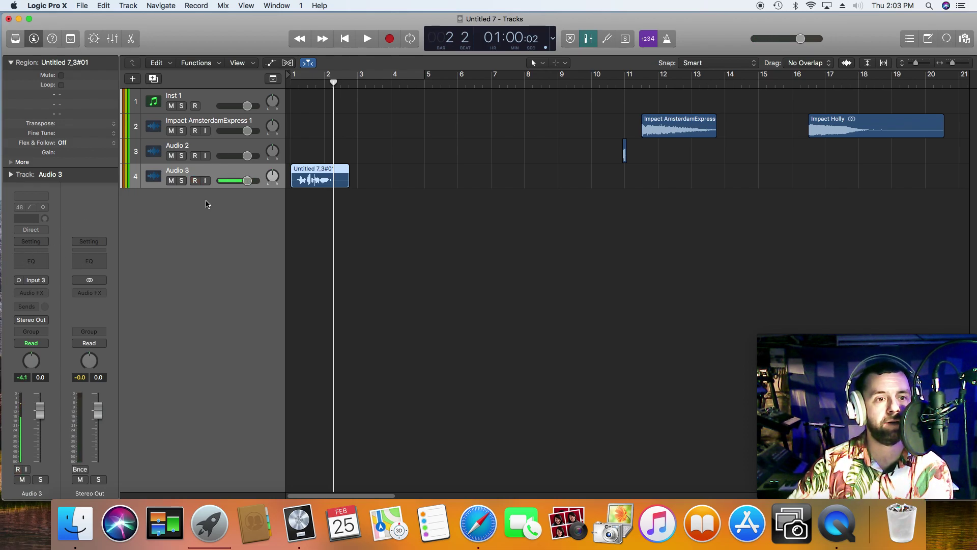
{"action": "double_click", "coordinate": [179, 210]}
{"action": "left_click_drag", "start_coordinate": [316, 188], "coordinate": [316, 213]}
{"action": "left_click", "coordinate": [208, 175]}
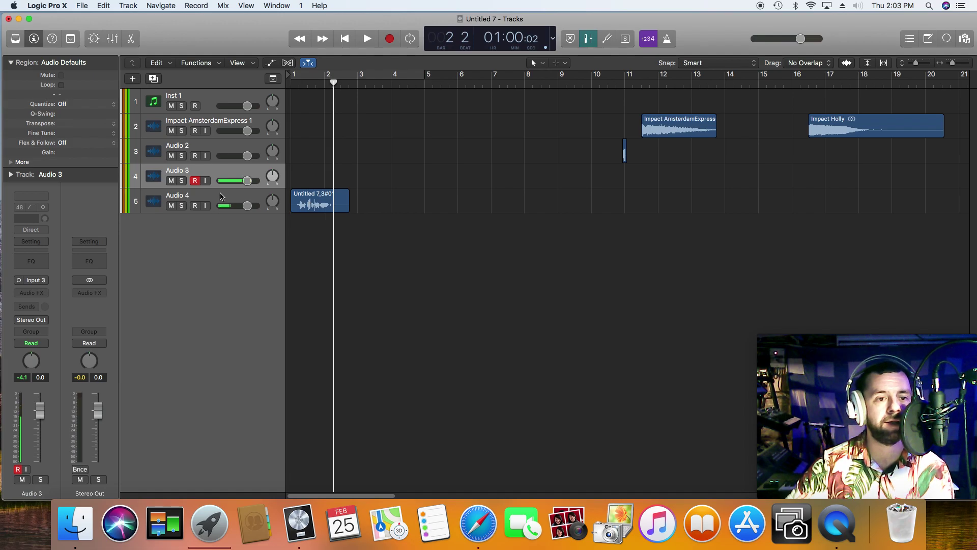
Step: Route the output of the Audio 4 track to Bus 1
{"action": "left_click", "coordinate": [182, 200]}
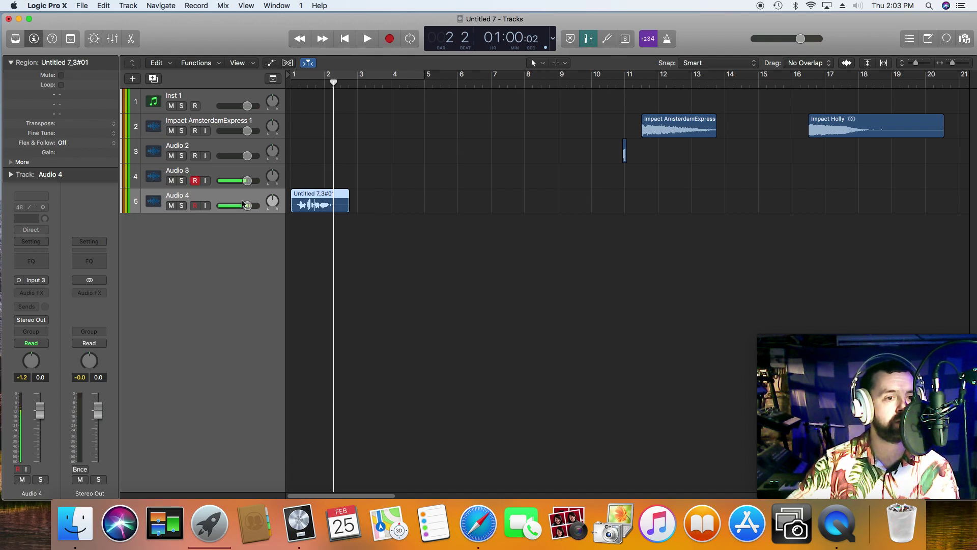
{"action": "left_click", "coordinate": [31, 320]}
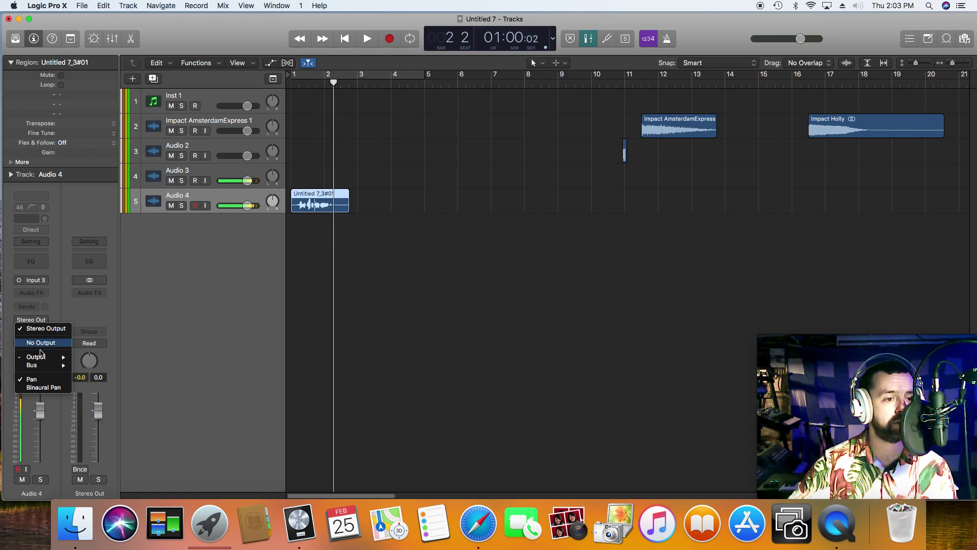
{"action": "mouse_move", "coordinate": [48, 365]}
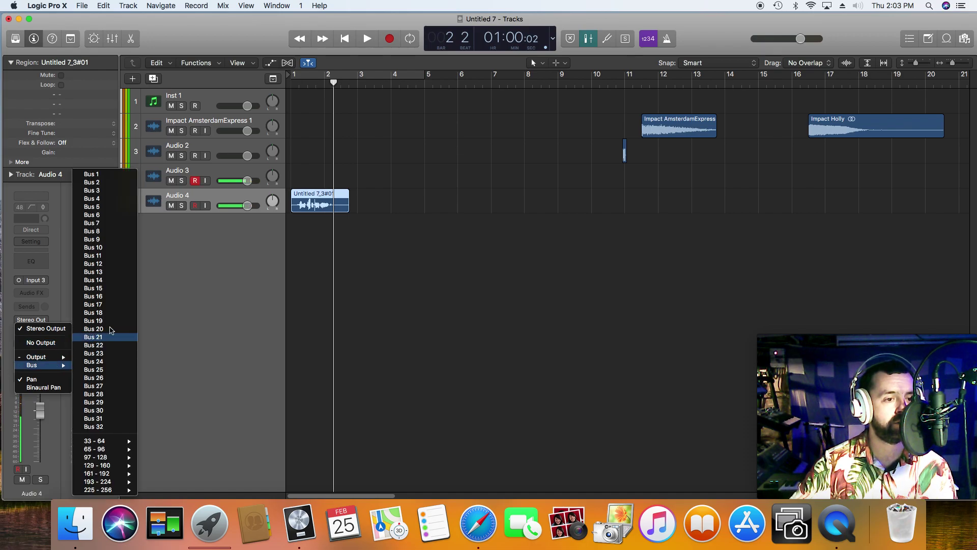
{"action": "left_click", "coordinate": [100, 174]}
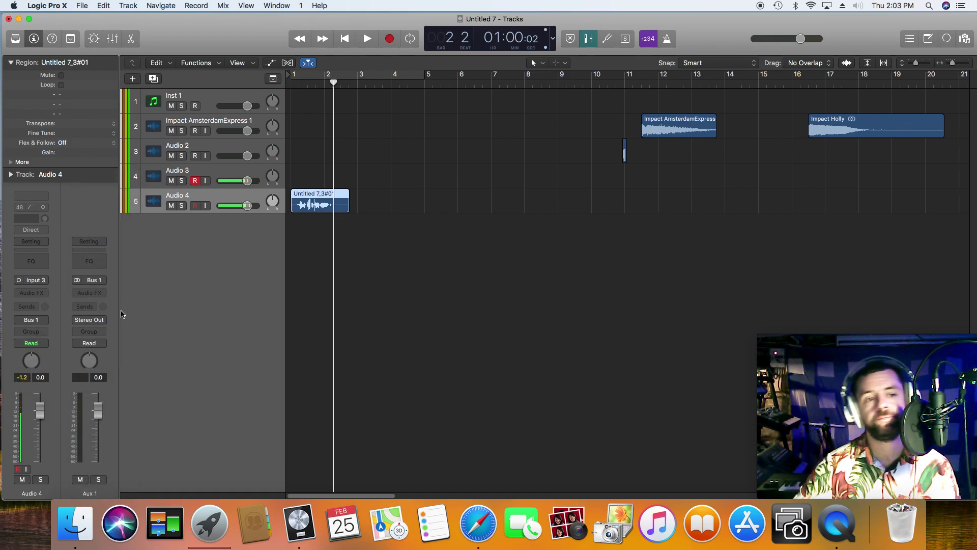
Step: Rename the aux channel fed by Bus 1 to "main vocal track"
{"action": "double_click", "coordinate": [95, 492]}
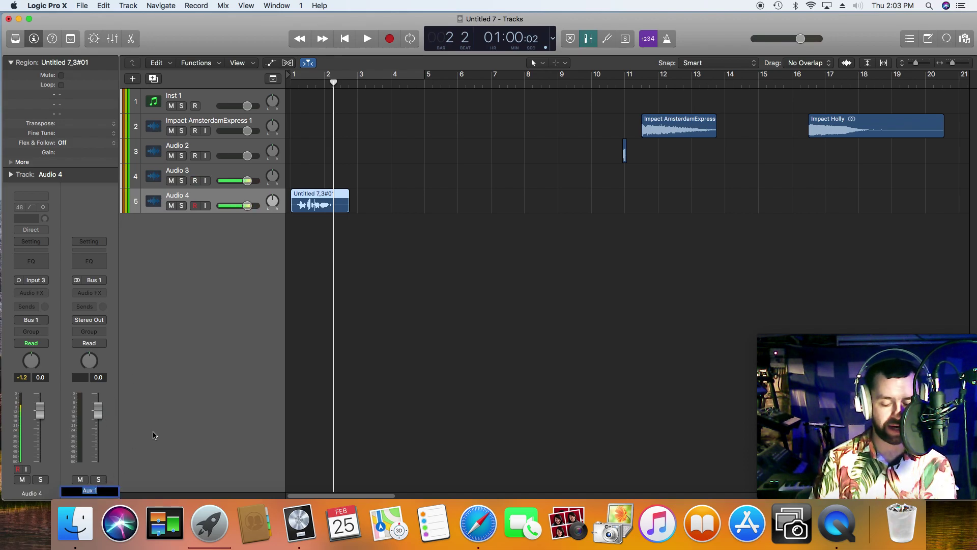
{"action": "type", "text": "ma"}
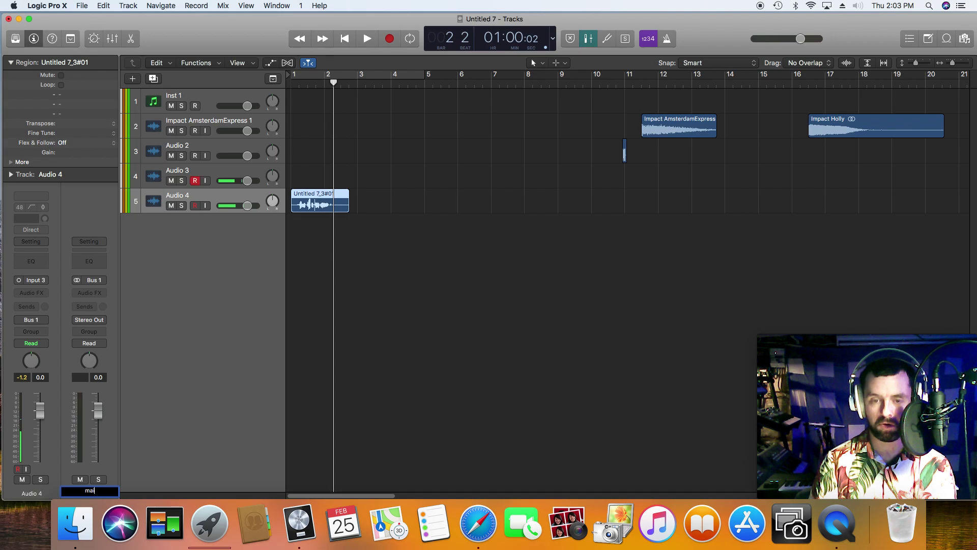
{"action": "type", "text": "in vo"}
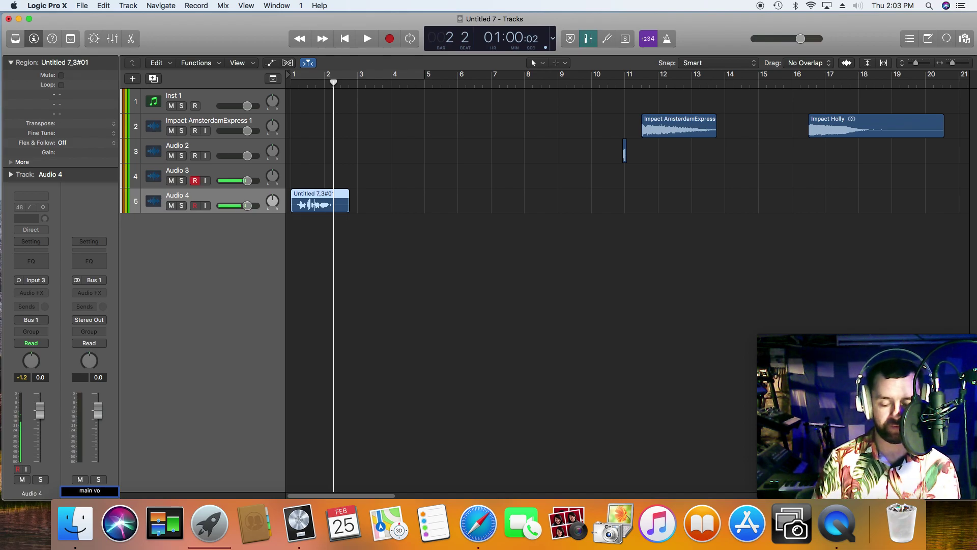
{"action": "type", "text": "cal track"}
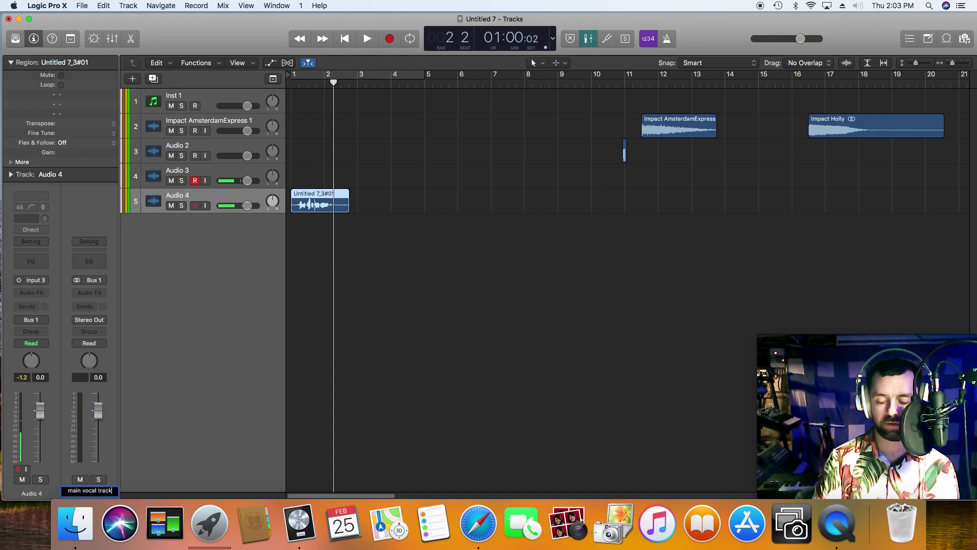
{"action": "key", "text": "Return"}
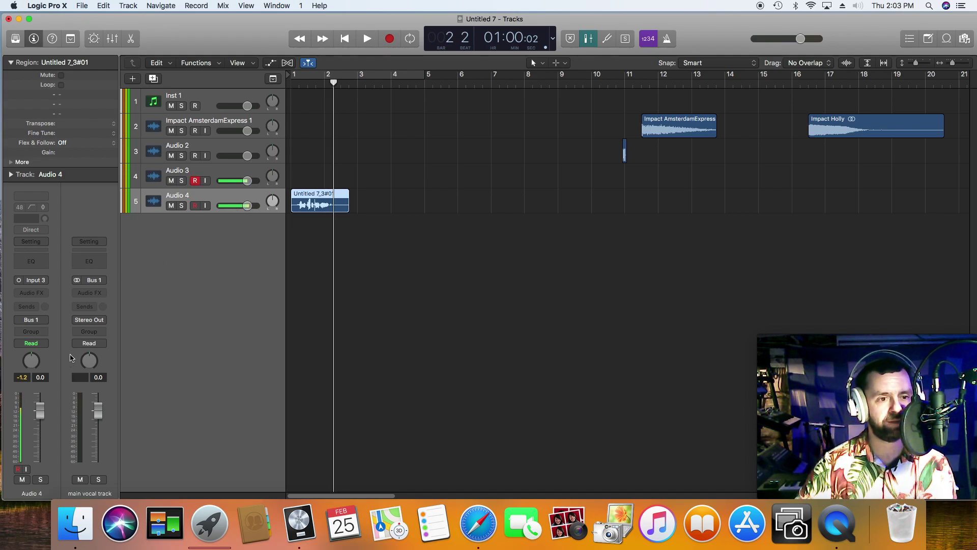
Step: Add a Channel EQ to the main vocal track aux, cutting 24 dB at 49 Hz and 6 dB at 280 Hz, and slightly boosting the highs
{"action": "left_click", "coordinate": [90, 261]}
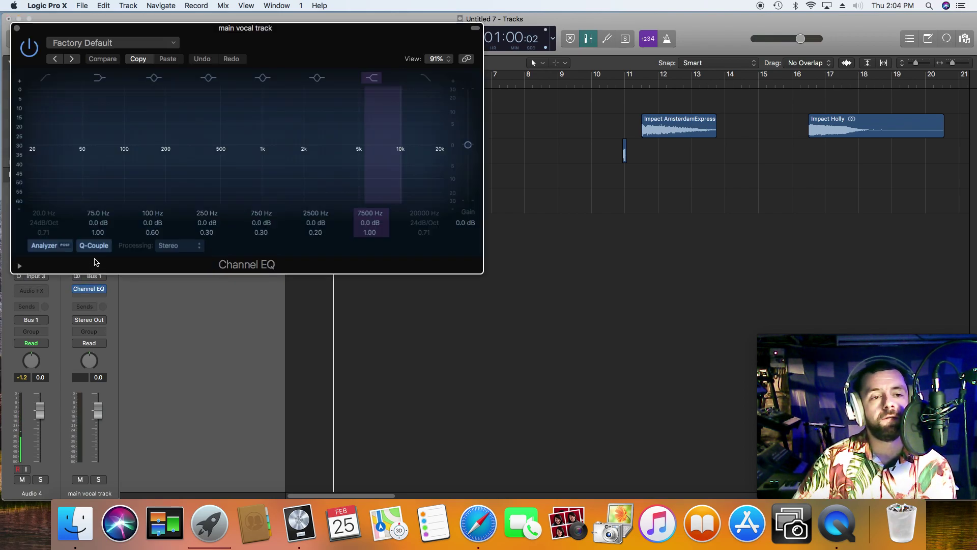
{"action": "left_click_drag", "start_coordinate": [106, 146], "coordinate": [82, 216]}
{"action": "left_click_drag", "start_coordinate": [179, 145], "coordinate": [221, 172]}
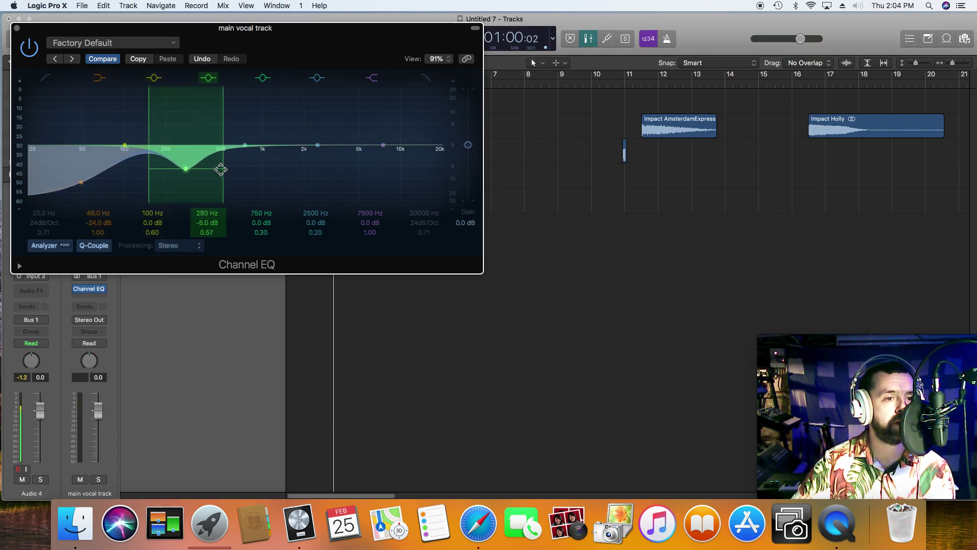
{"action": "left_click_drag", "start_coordinate": [374, 141], "coordinate": [368, 128]}
{"action": "left_click", "coordinate": [16, 29]}
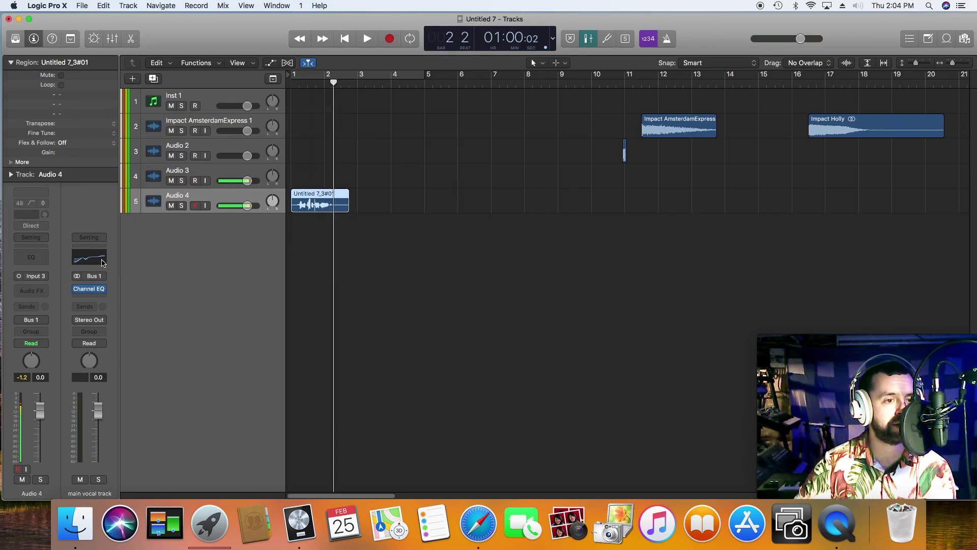
Step: Insert the Waves H-Comp (m) compressor as Dual Mono after the Channel EQ on the main vocal track aux
{"action": "left_click", "coordinate": [99, 295]}
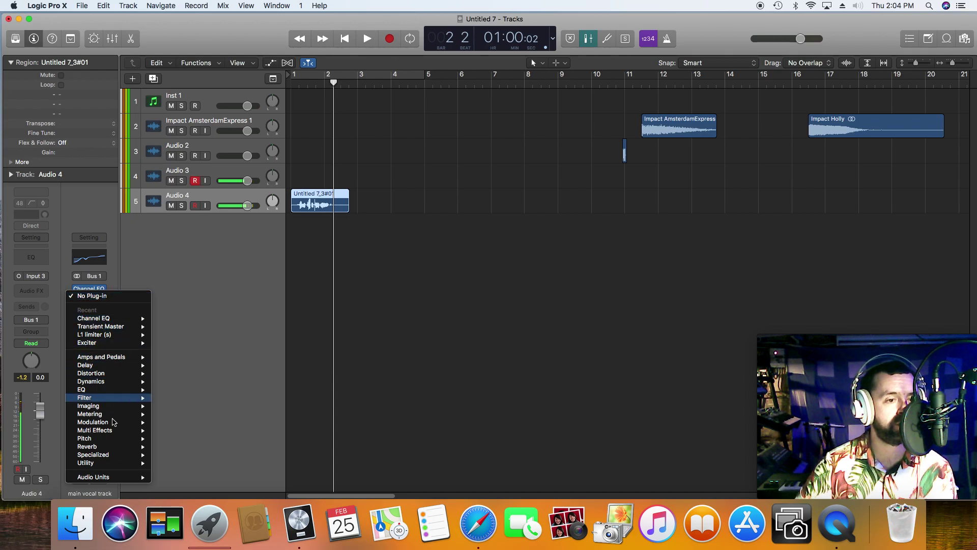
{"action": "mouse_move", "coordinate": [128, 478]}
{"action": "mouse_move", "coordinate": [206, 490]}
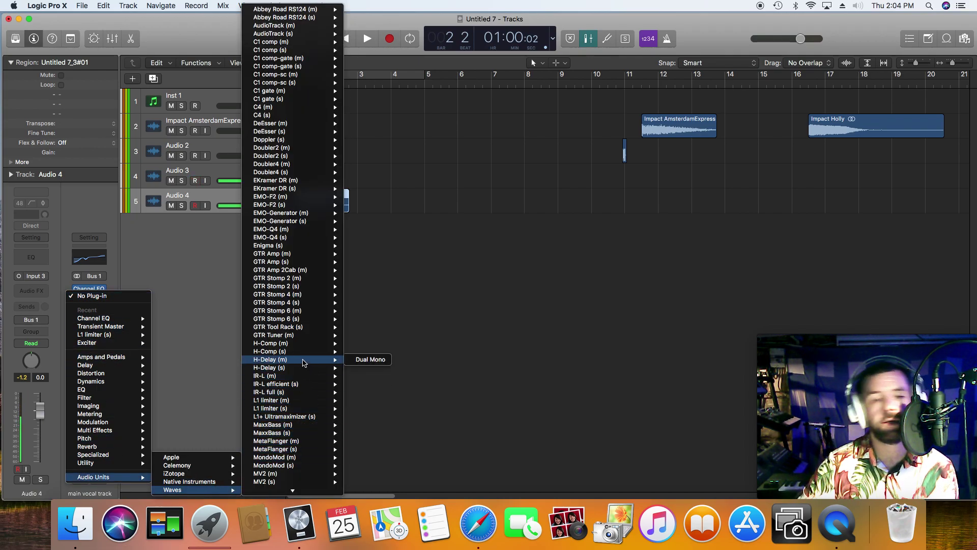
{"action": "mouse_move", "coordinate": [321, 352]}
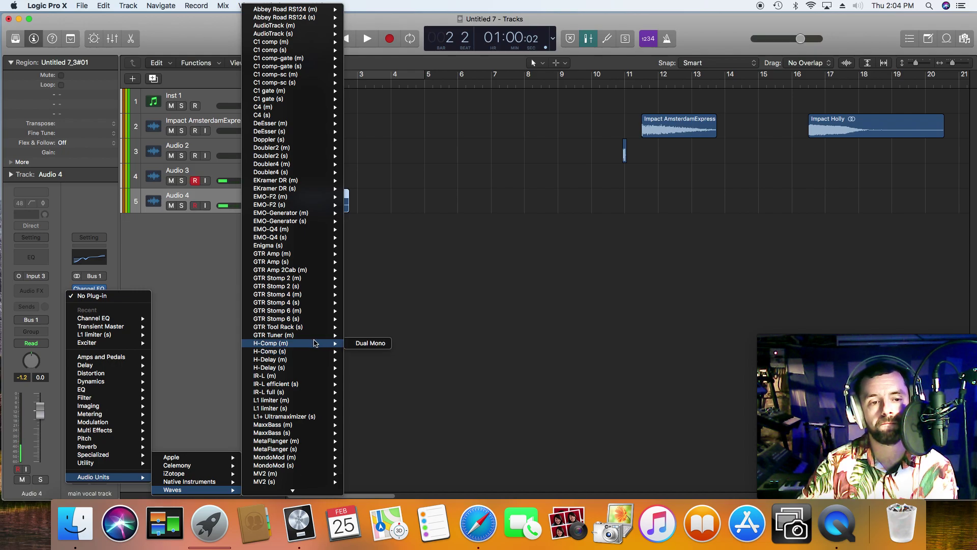
{"action": "left_click", "coordinate": [360, 343]}
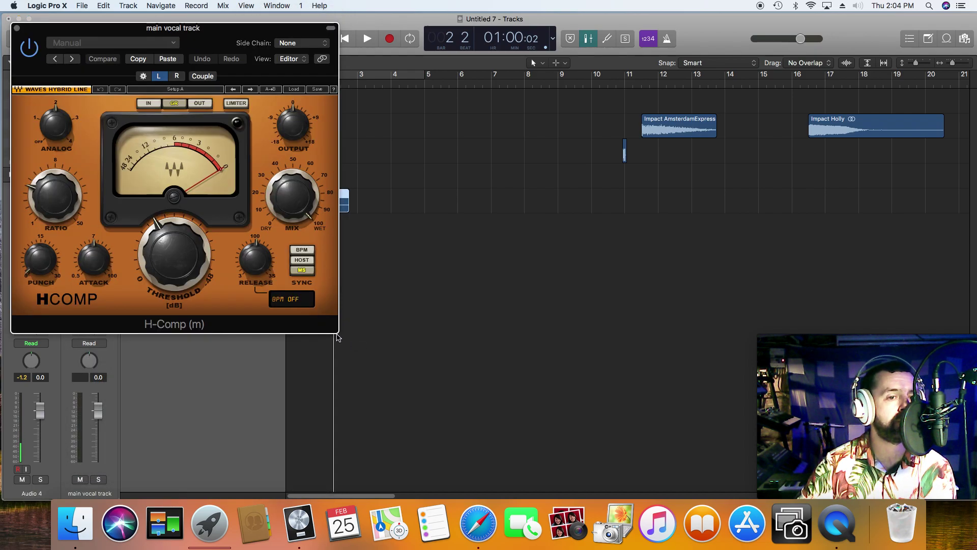
Step: Turn up the H-Comp threshold to around mid-range and set its ratio to about 4, and close the plug-in window
{"action": "left_click_drag", "start_coordinate": [173, 254], "coordinate": [176, 223]}
{"action": "left_click_drag", "start_coordinate": [49, 202], "coordinate": [49, 196]}
{"action": "left_click", "coordinate": [94, 246]}
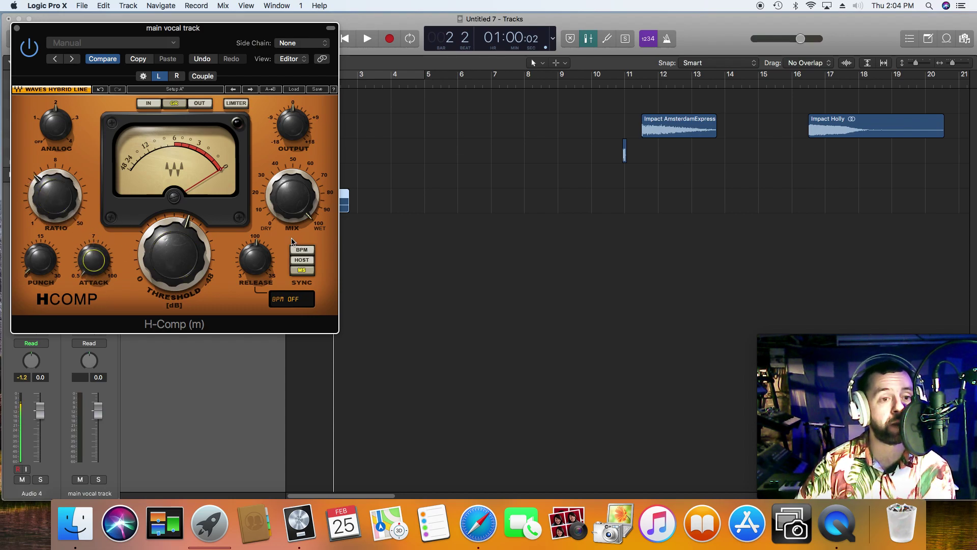
{"action": "left_click", "coordinate": [60, 197]}
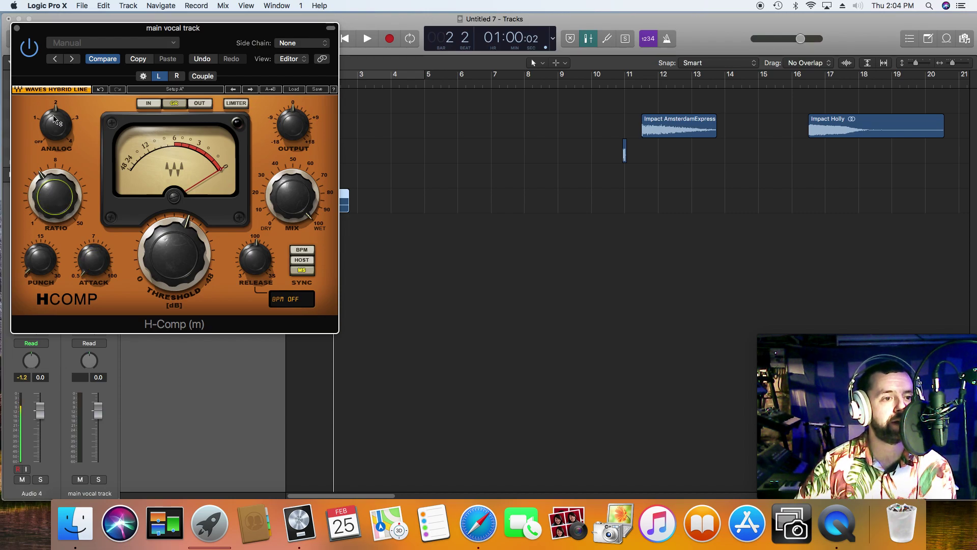
{"action": "left_click_drag", "start_coordinate": [60, 197], "coordinate": [60, 200]}
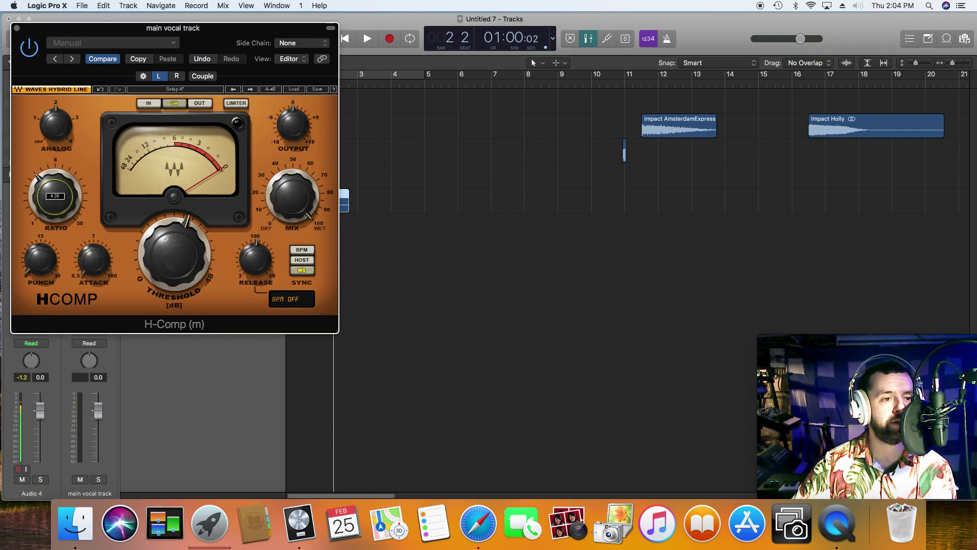
{"action": "left_click", "coordinate": [16, 29]}
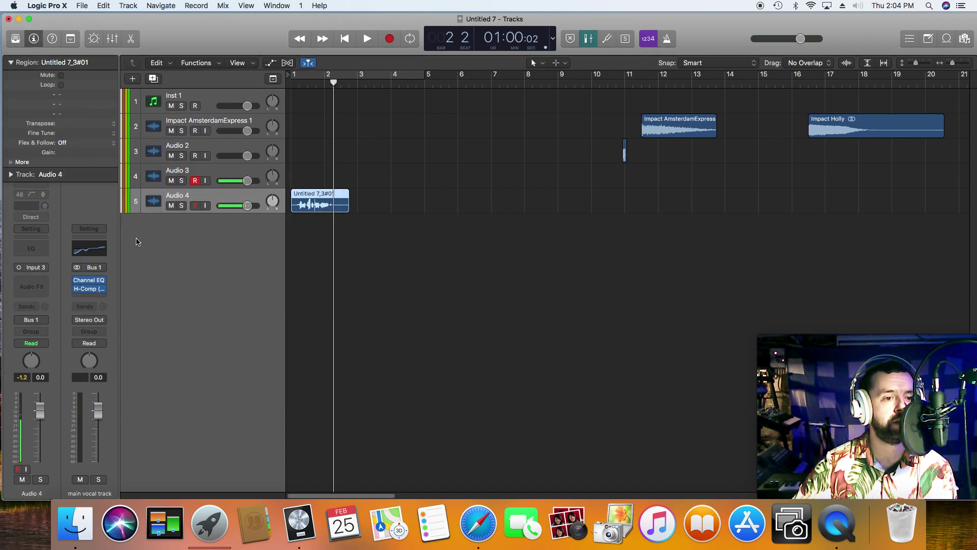
Step: Add a send to Bus 2 on the main vocal track aux
{"action": "left_click", "coordinate": [92, 307]}
{"action": "mouse_move", "coordinate": [122, 325]}
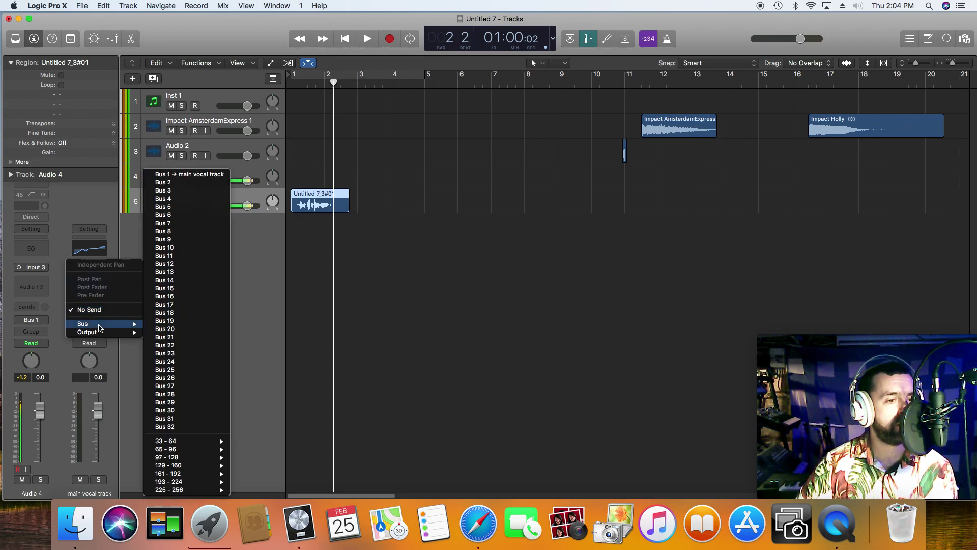
{"action": "left_click", "coordinate": [194, 184]}
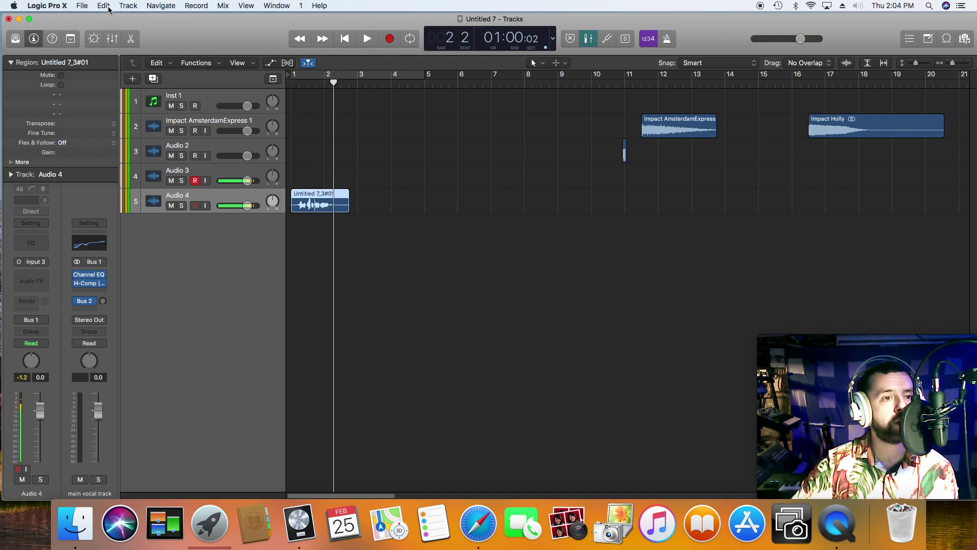
Step: Insert the Waves H-Comp (s) compressor in stereo on the Aux 2 channel fed by Bus 2
{"action": "left_click", "coordinate": [110, 37]}
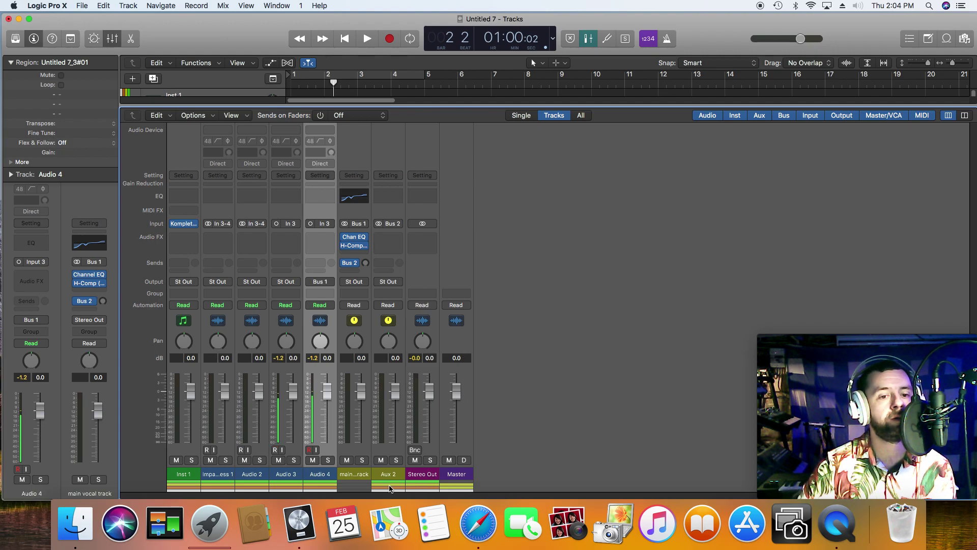
{"action": "left_click", "coordinate": [389, 241]}
{"action": "mouse_move", "coordinate": [405, 262]}
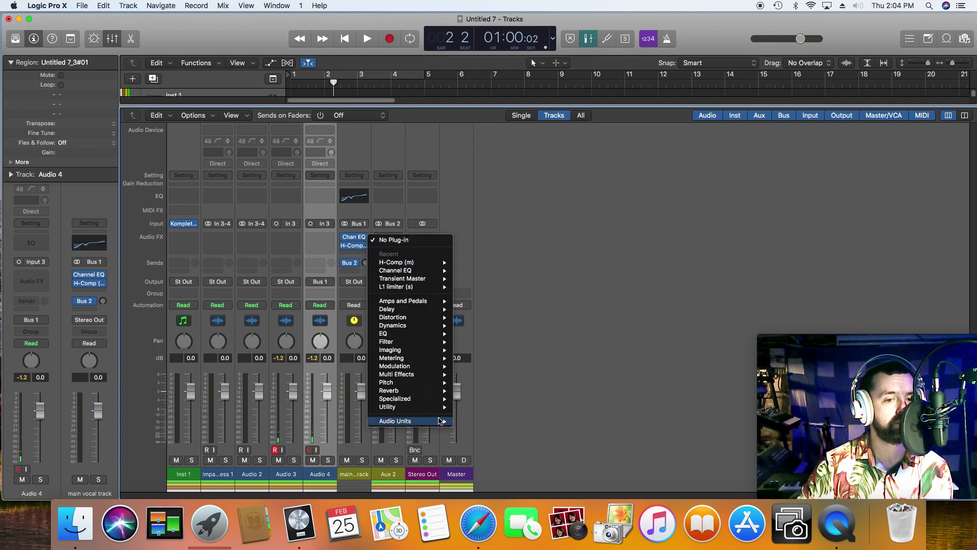
{"action": "mouse_move", "coordinate": [440, 421]}
{"action": "mouse_move", "coordinate": [496, 449]}
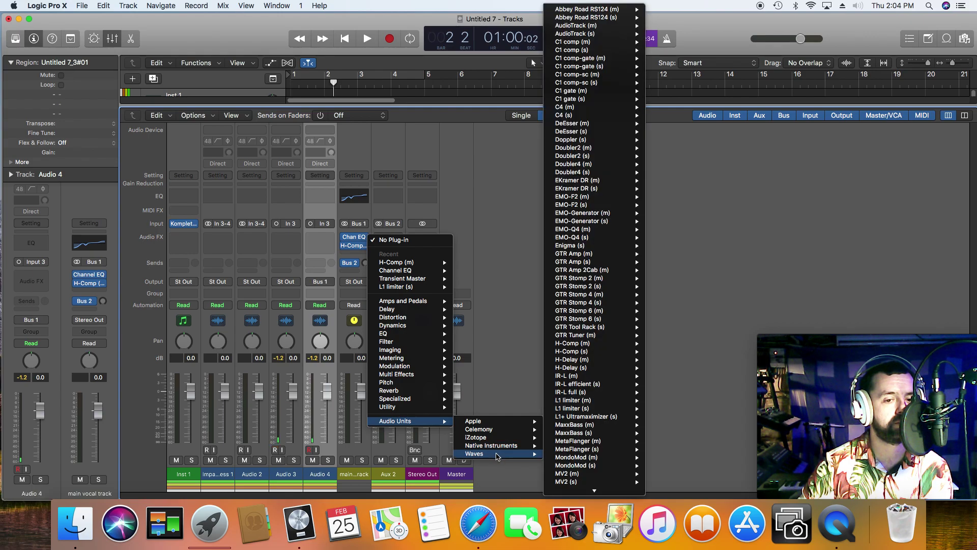
{"action": "mouse_move", "coordinate": [608, 369]}
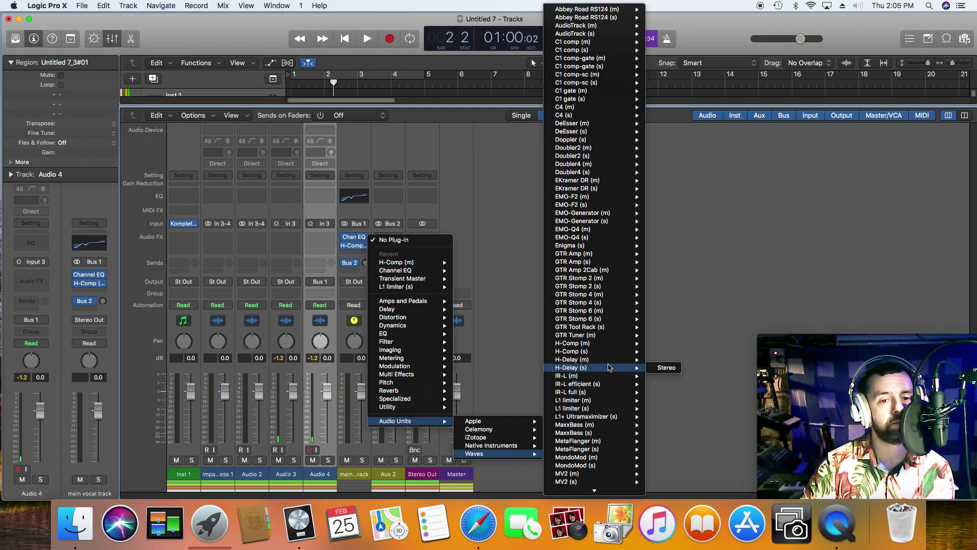
{"action": "left_click", "coordinate": [664, 353]}
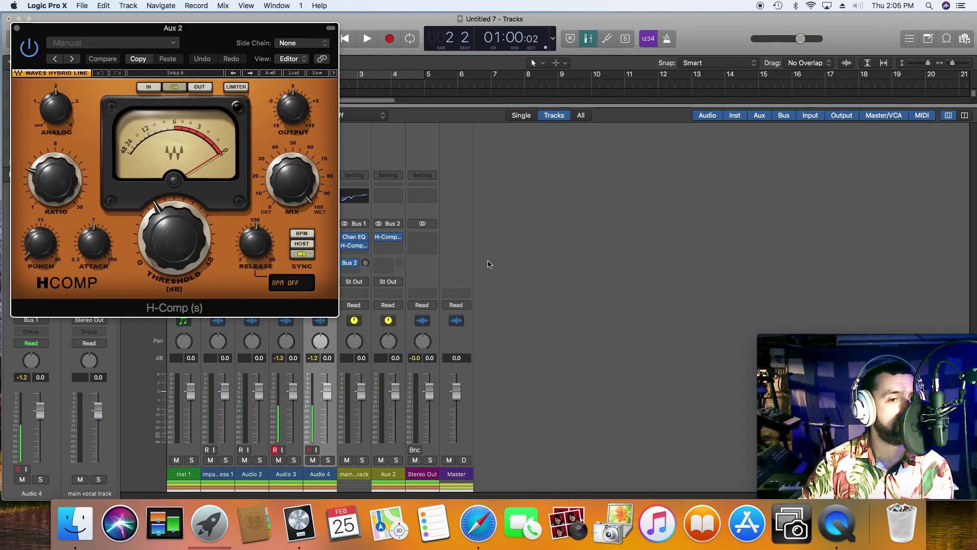
Step: Turn up the threshold and ratio of the Aux 2 H-Comp, adjust its attack and release, and close the plug-in and mixer
{"action": "left_click_drag", "start_coordinate": [173, 239], "coordinate": [174, 214]}
{"action": "left_click_drag", "start_coordinate": [53, 189], "coordinate": [53, 159]}
{"action": "left_click_drag", "start_coordinate": [93, 243], "coordinate": [94, 240]}
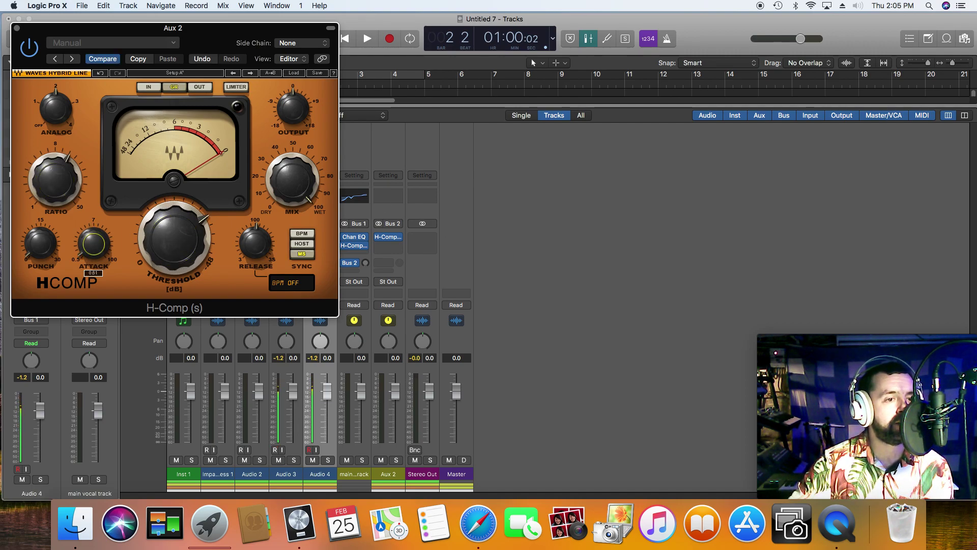
{"action": "left_click_drag", "start_coordinate": [254, 243], "coordinate": [253, 229]}
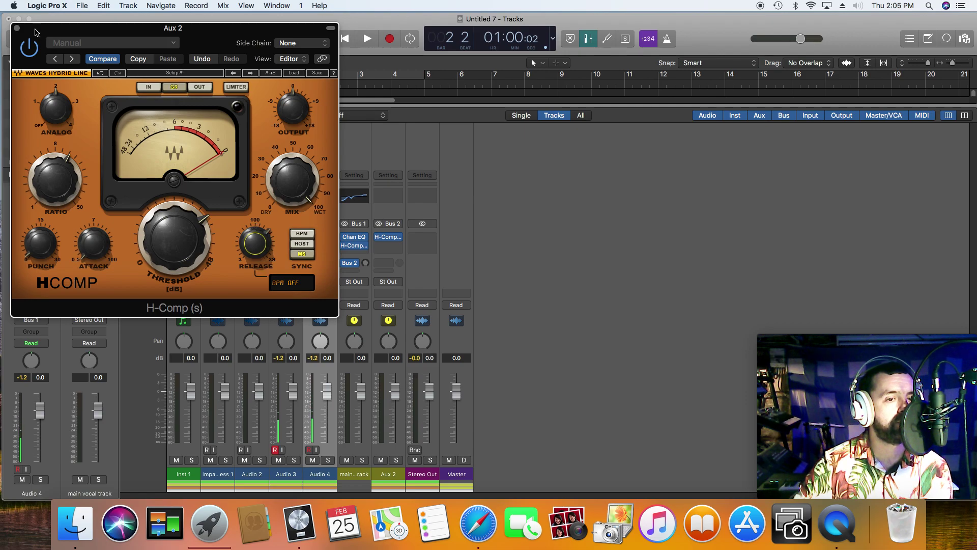
{"action": "left_click", "coordinate": [16, 28]}
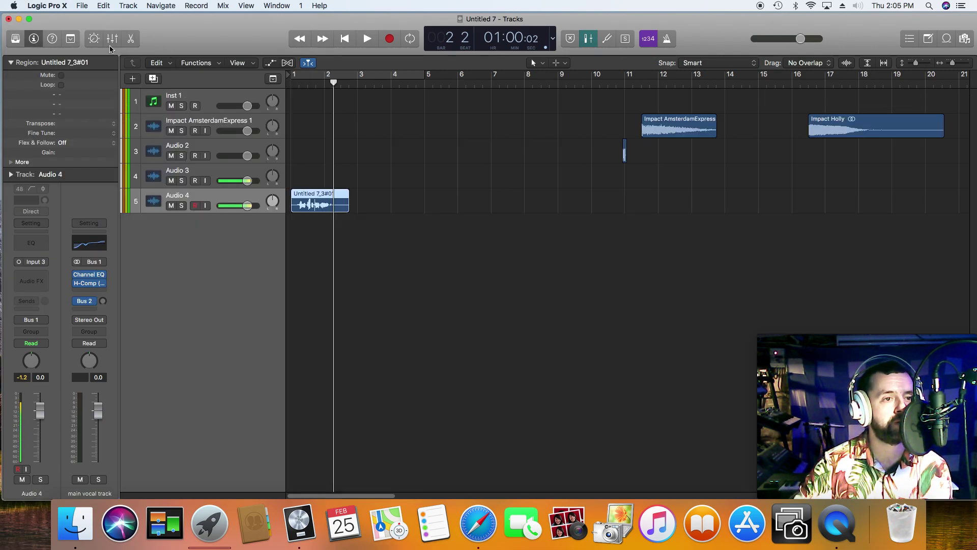
{"action": "left_click", "coordinate": [112, 40]}
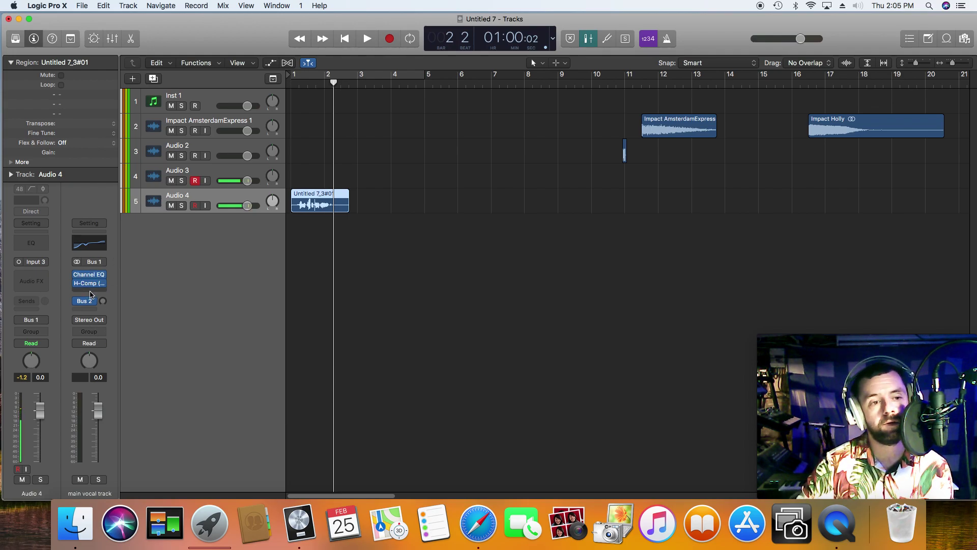
Step: Insert an Exciter after H-Comp on the main vocal track aux, with frequency 8400 Hz and harmonics +89.8%
{"action": "left_click", "coordinate": [91, 292]}
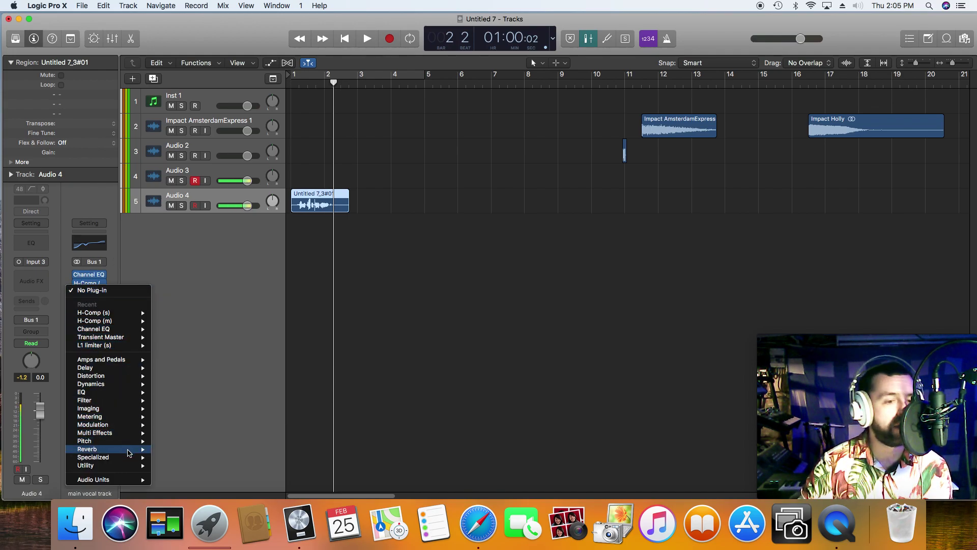
{"action": "mouse_move", "coordinate": [130, 481]}
{"action": "mouse_move", "coordinate": [135, 457]}
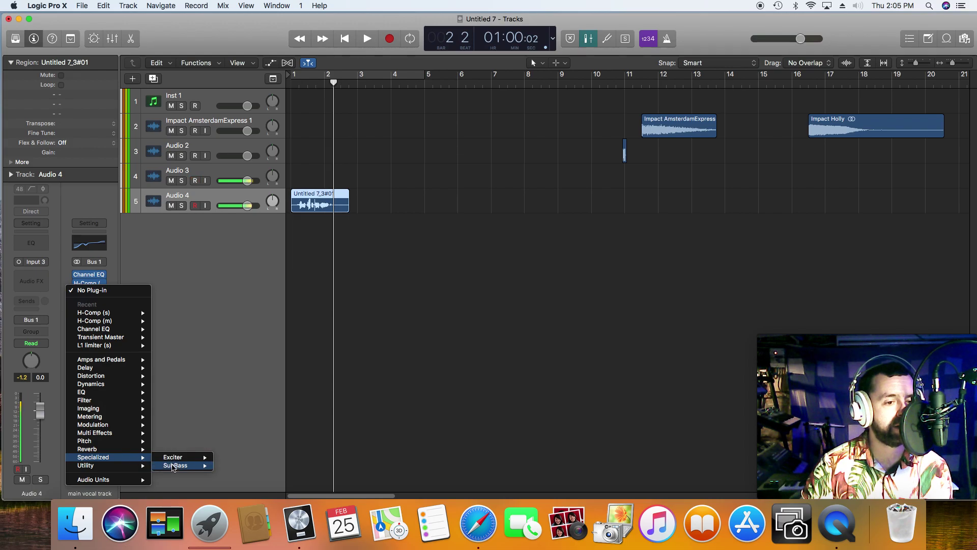
{"action": "mouse_move", "coordinate": [196, 459]}
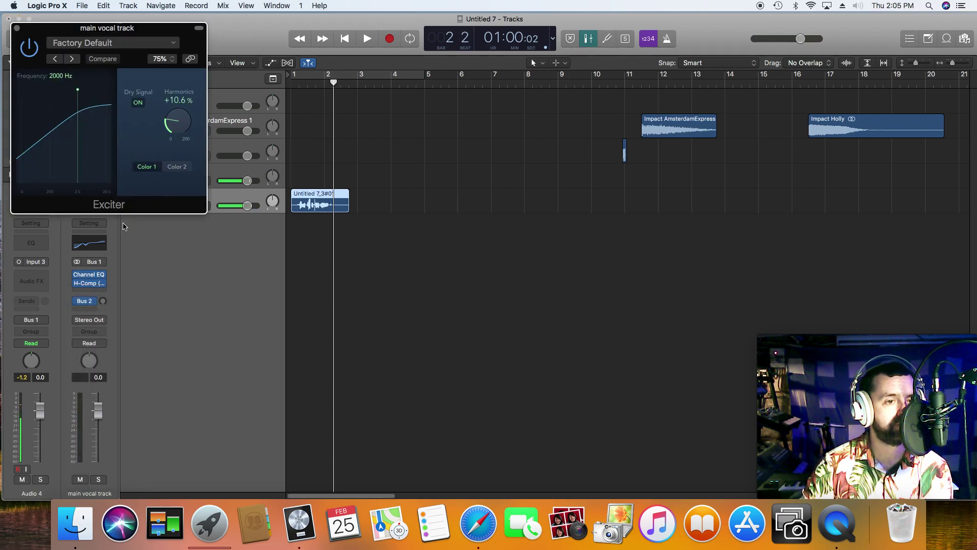
{"action": "left_click_drag", "start_coordinate": [78, 92], "coordinate": [96, 90]}
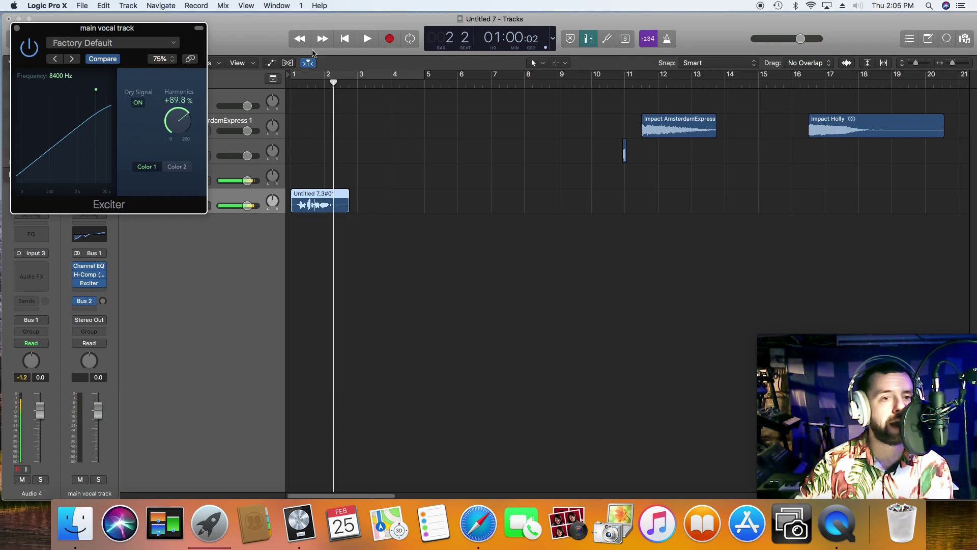
Step: Play the recorded vocal from the start to hear the effect of the Exciter
{"action": "left_click", "coordinate": [344, 40]}
{"action": "left_click", "coordinate": [363, 43]}
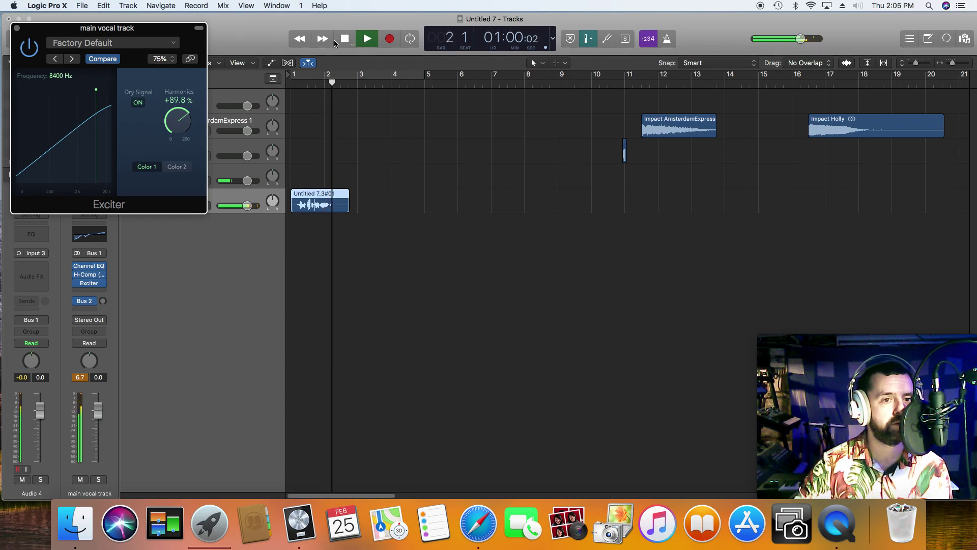
{"action": "left_click", "coordinate": [344, 38]}
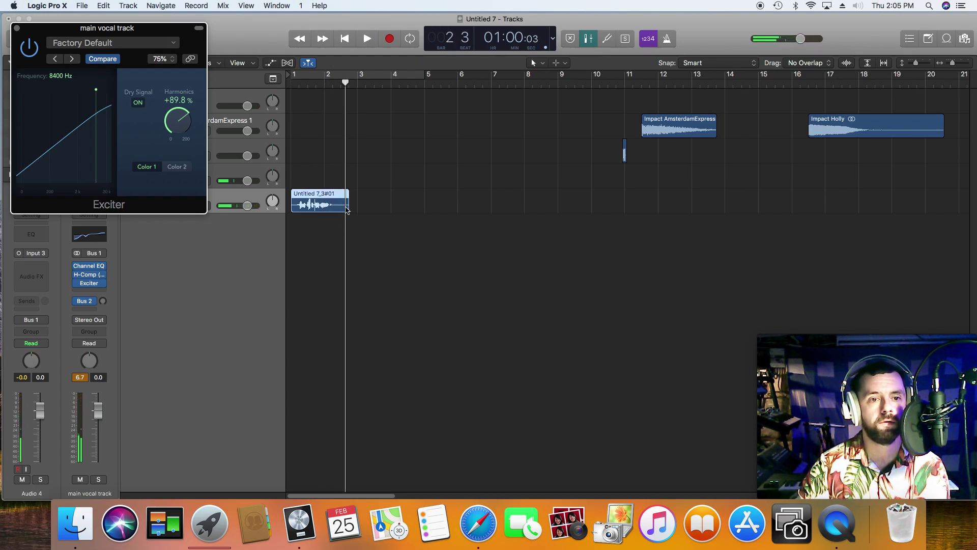
Step: Trim both ends of the recorded vocal region on Audio 4, play it from the start, and close the Exciter
{"action": "left_click_drag", "start_coordinate": [348, 210], "coordinate": [299, 205]}
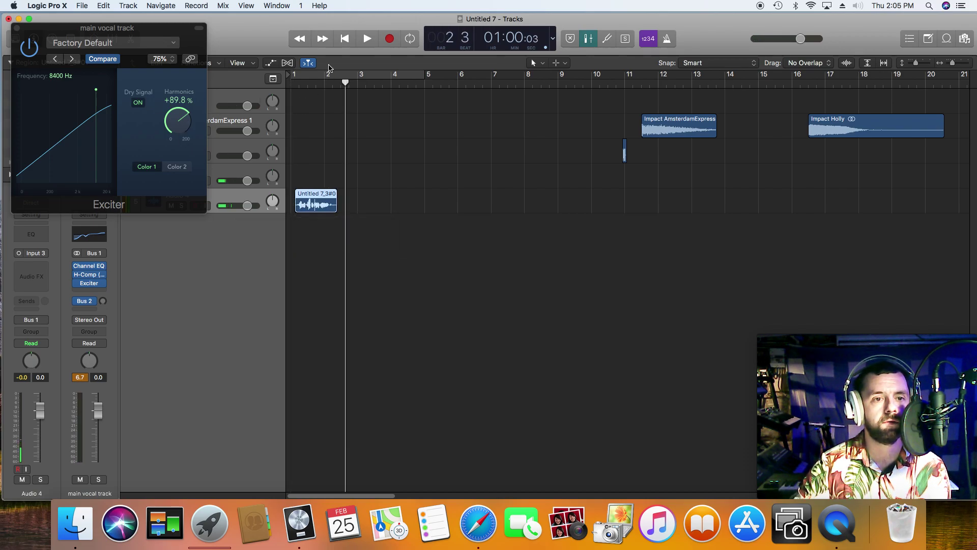
{"action": "left_click", "coordinate": [340, 42]}
{"action": "key", "text": "space"}
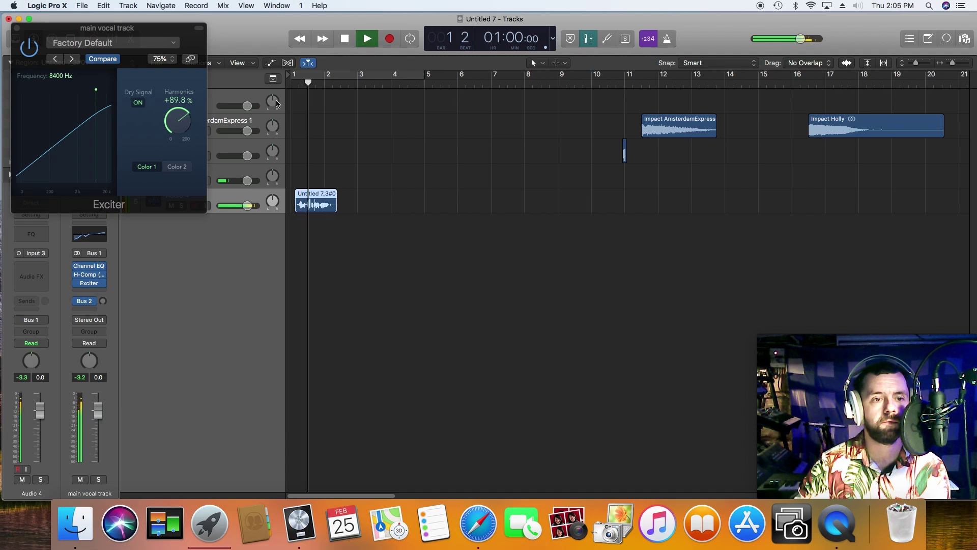
{"action": "key", "text": "space"}
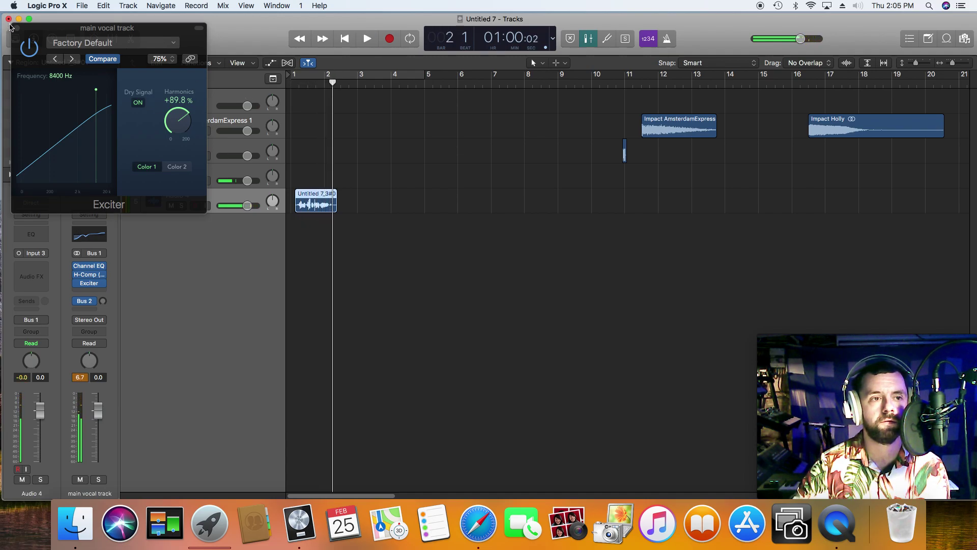
{"action": "left_click", "coordinate": [15, 29]}
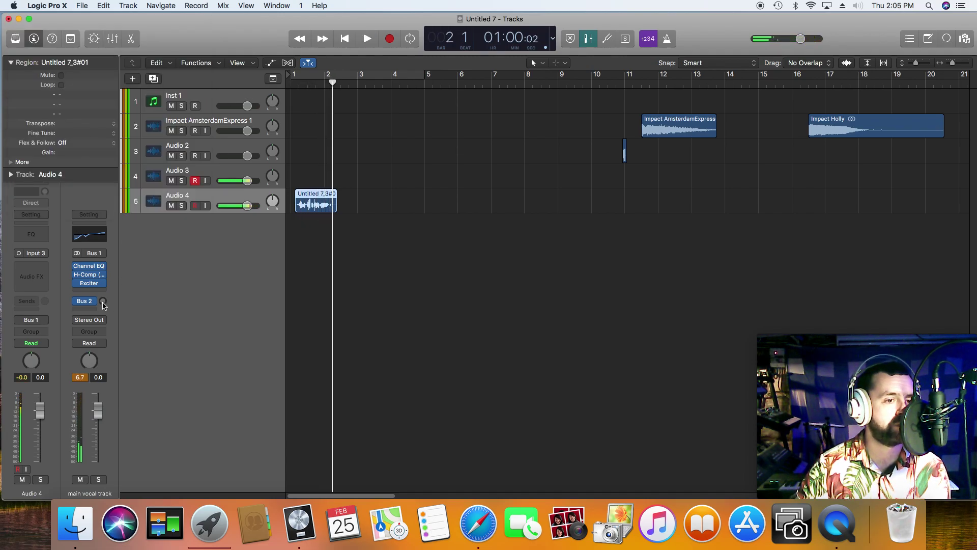
Step: Turn up the Bus 2 send level on the main vocal track aux and play the vocal from the start
{"action": "left_click", "coordinate": [335, 42]}
{"action": "key", "text": "space"}
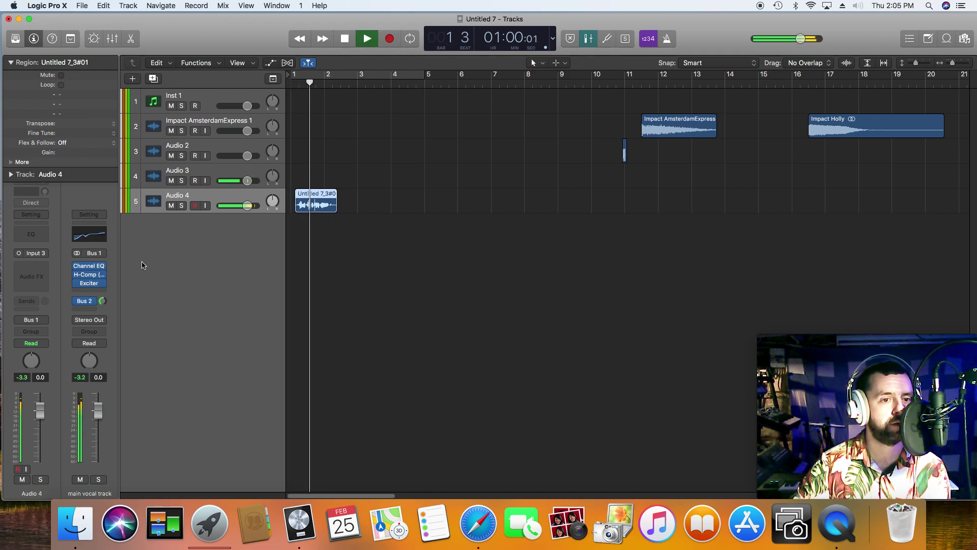
{"action": "key", "text": "space"}
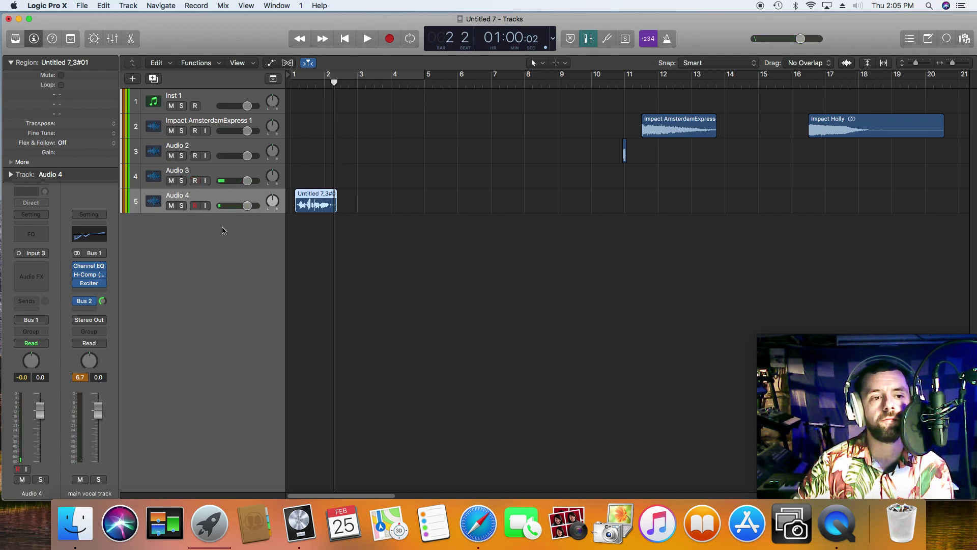
Step: Insert a Distortion plug-in after the Exciter on the main vocal track aux and raise its tone to 20000 Hz
{"action": "left_click", "coordinate": [96, 292]}
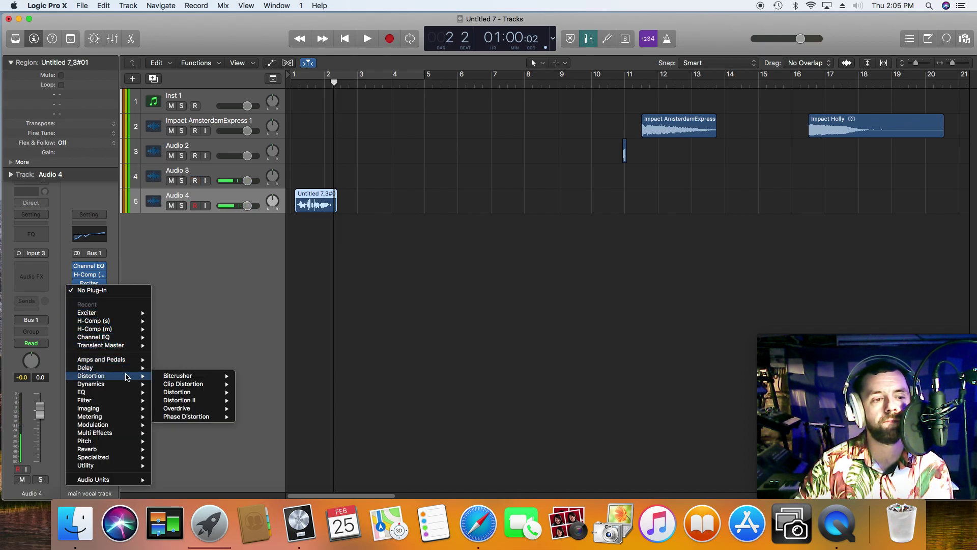
{"action": "mouse_move", "coordinate": [132, 377]}
{"action": "mouse_move", "coordinate": [229, 393]}
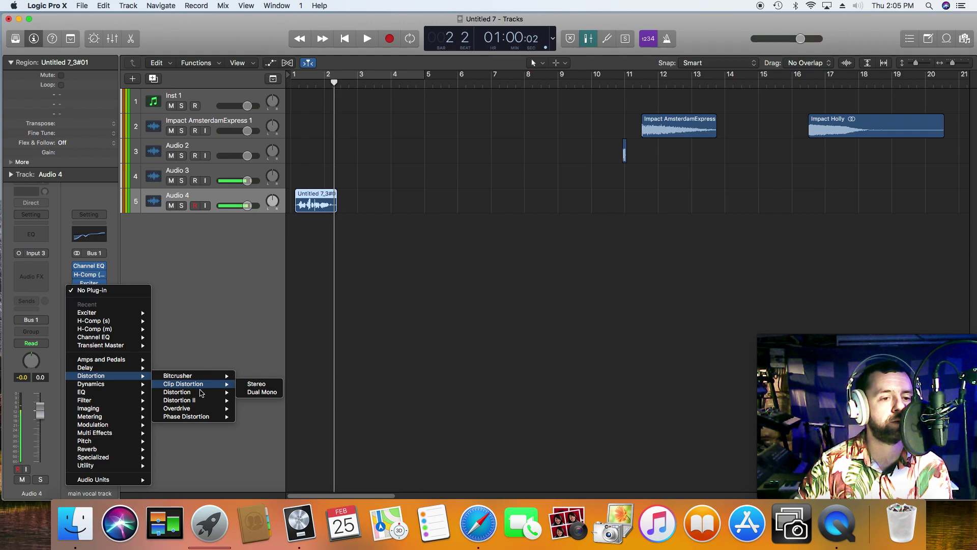
{"action": "left_click", "coordinate": [257, 392]}
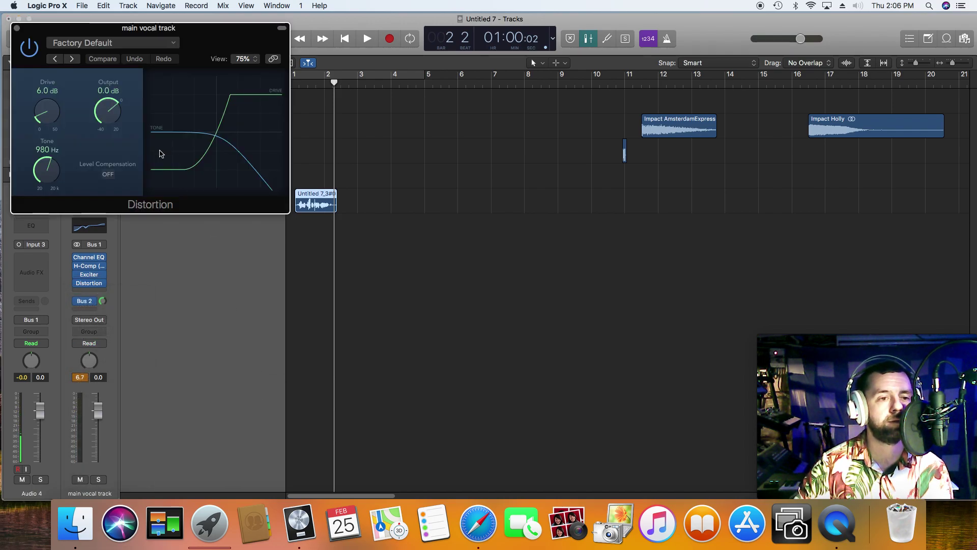
{"action": "left_click_drag", "start_coordinate": [46, 171], "coordinate": [48, 133]}
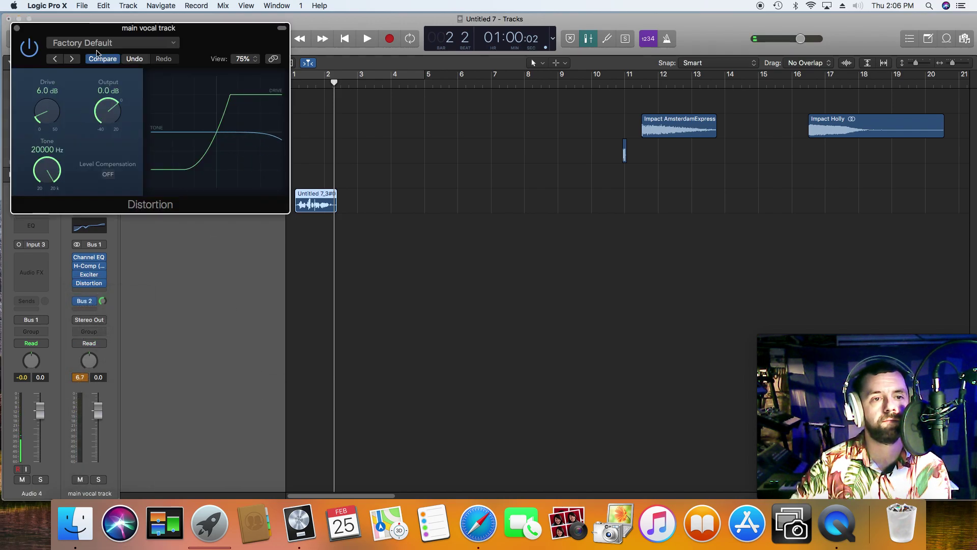
Step: Set the Distortion drive to 2.5 dB and output to -3.0 dB while playing the vocal, and close the plug-in
{"action": "left_click", "coordinate": [348, 41]}
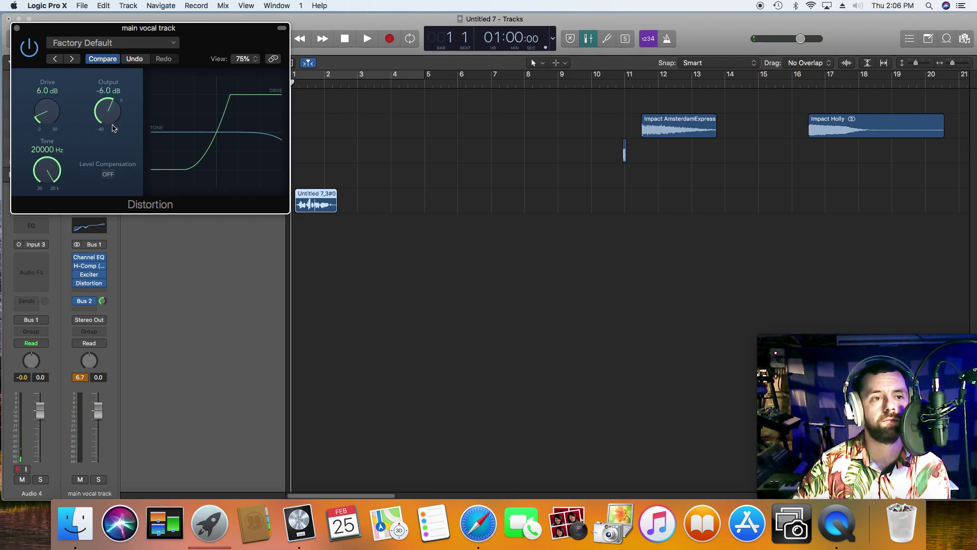
{"action": "key", "text": "space"}
{"action": "left_click_drag", "start_coordinate": [44, 116], "coordinate": [45, 127]}
{"action": "key", "text": "space"}
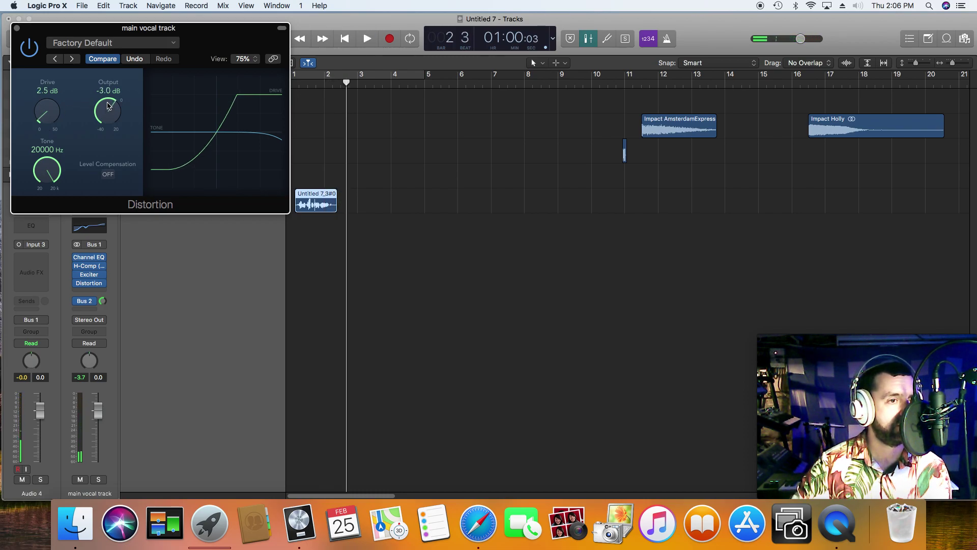
{"action": "key", "text": "Return"}
{"action": "key", "text": "space"}
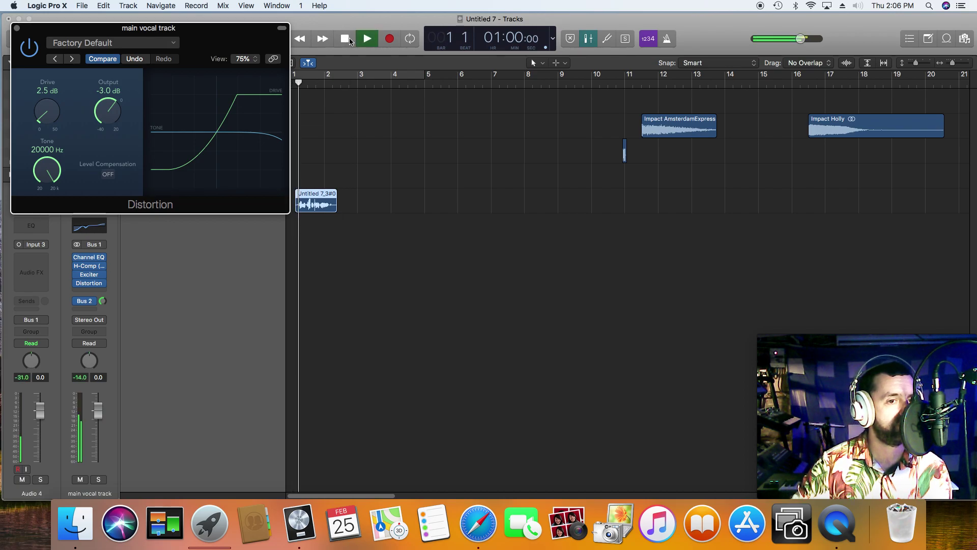
{"action": "left_click", "coordinate": [17, 29]}
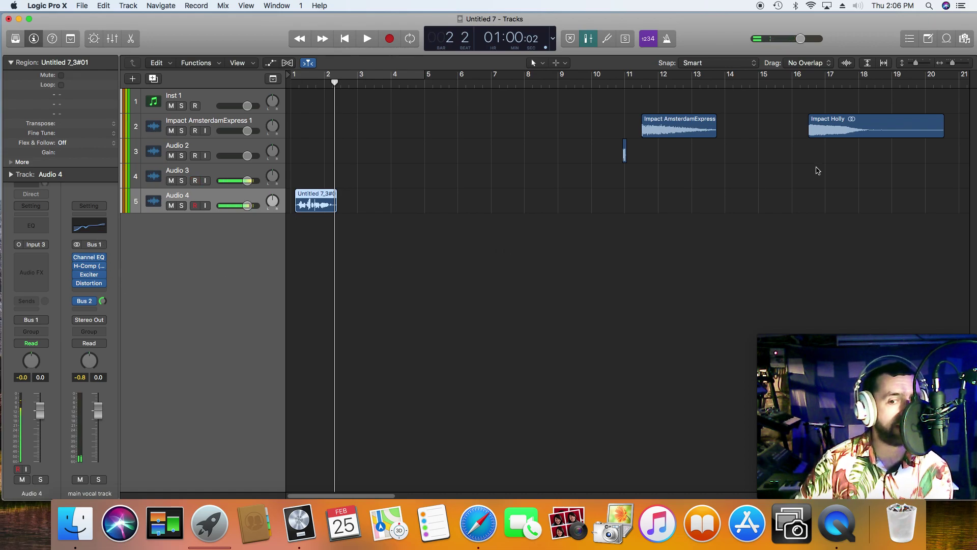
Step: Move the Impact AmsterdamExpress region to the project start above the vocal and play both together
{"action": "left_click_drag", "start_coordinate": [694, 129], "coordinate": [335, 121]}
{"action": "left_click", "coordinate": [345, 39]}
{"action": "key", "text": "space"}
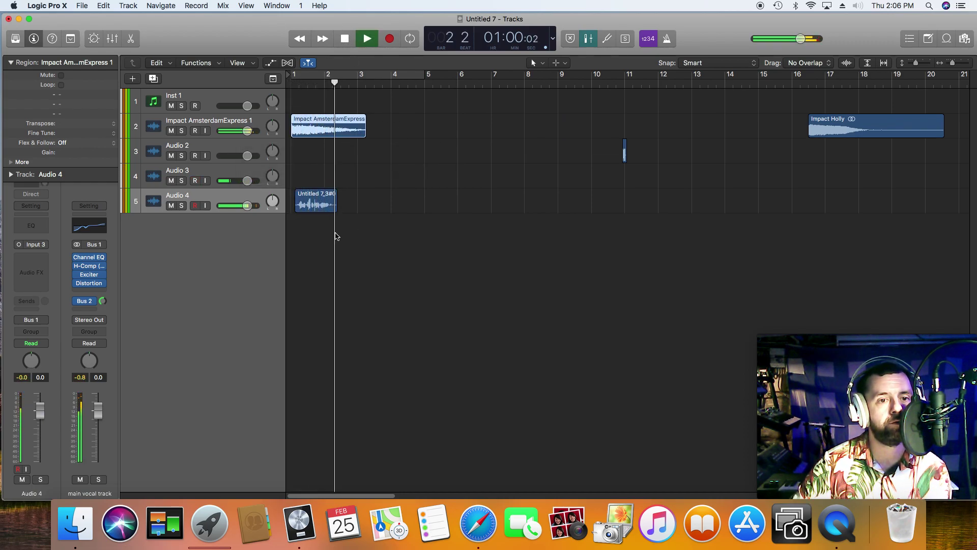
{"action": "key", "text": "space"}
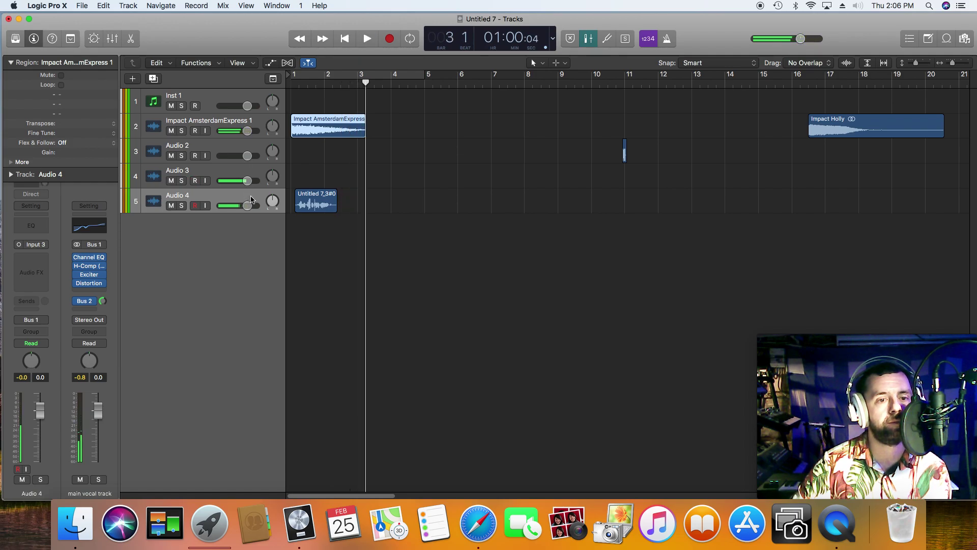
Step: Move the short Dist Off 2 region on Audio 2 from bar 11 to just after the impact region and play it
{"action": "left_click_drag", "start_coordinate": [953, 63], "coordinate": [956, 64]}
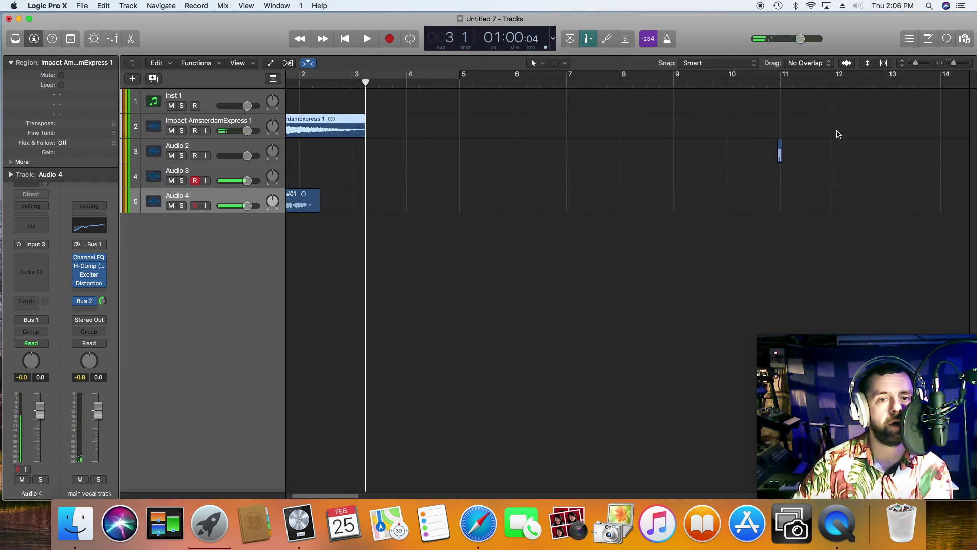
{"action": "left_click_drag", "start_coordinate": [781, 157], "coordinate": [392, 153]}
{"action": "key", "text": "space"}
{"action": "key", "text": "space"}
Step: Split the Dist Off 2 region near its middle, move the second part later on Audio 2, and play it
{"action": "left_click_drag", "start_coordinate": [955, 62], "coordinate": [964, 65]}
{"action": "left_click_drag", "start_coordinate": [416, 83], "coordinate": [410, 84]}
{"action": "right_click", "coordinate": [411, 157]}
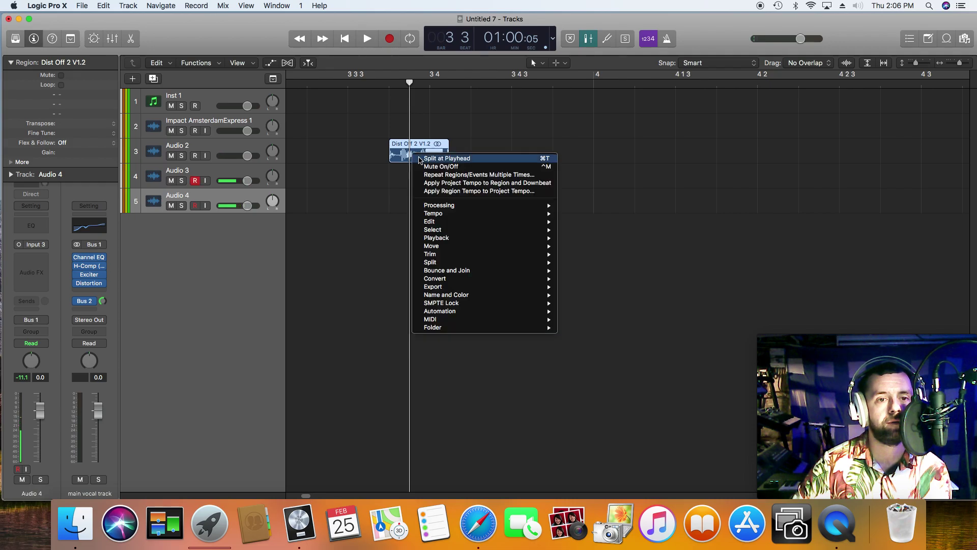
{"action": "left_click", "coordinate": [427, 158]}
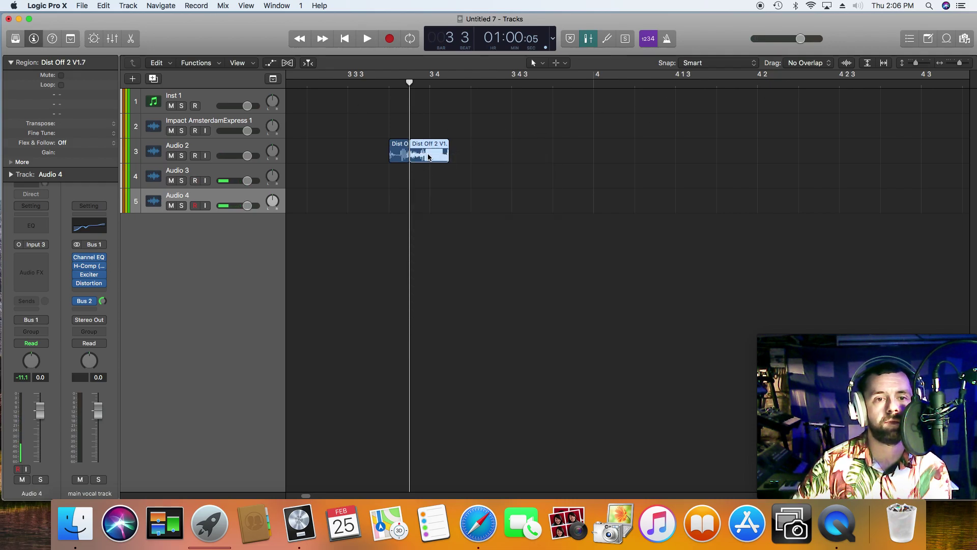
{"action": "left_click_drag", "start_coordinate": [428, 157], "coordinate": [496, 157]}
{"action": "key", "text": "space"}
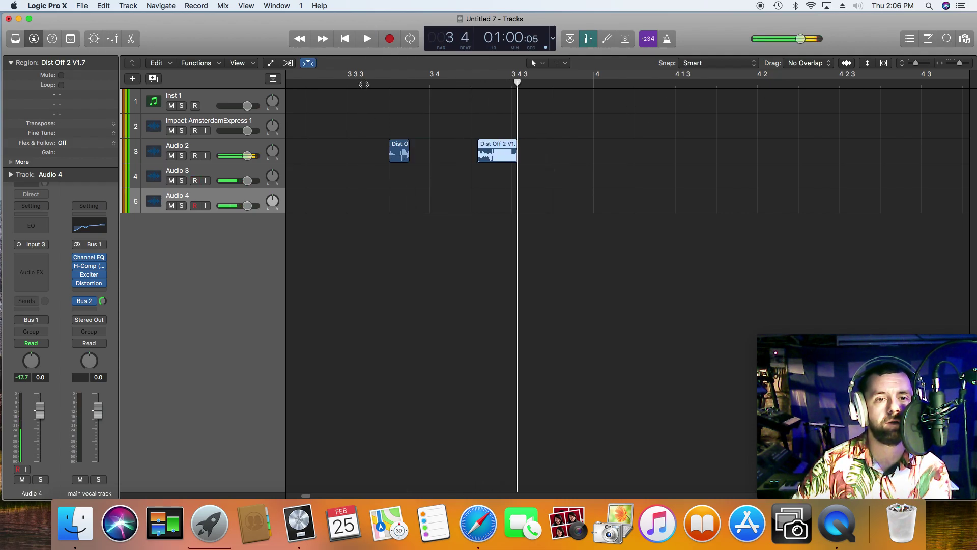
Step: Delete the earlier short Dist Off 2 piece on Audio 2 and extend the start of the remaining piece slightly earlier
{"action": "left_click", "coordinate": [402, 160]}
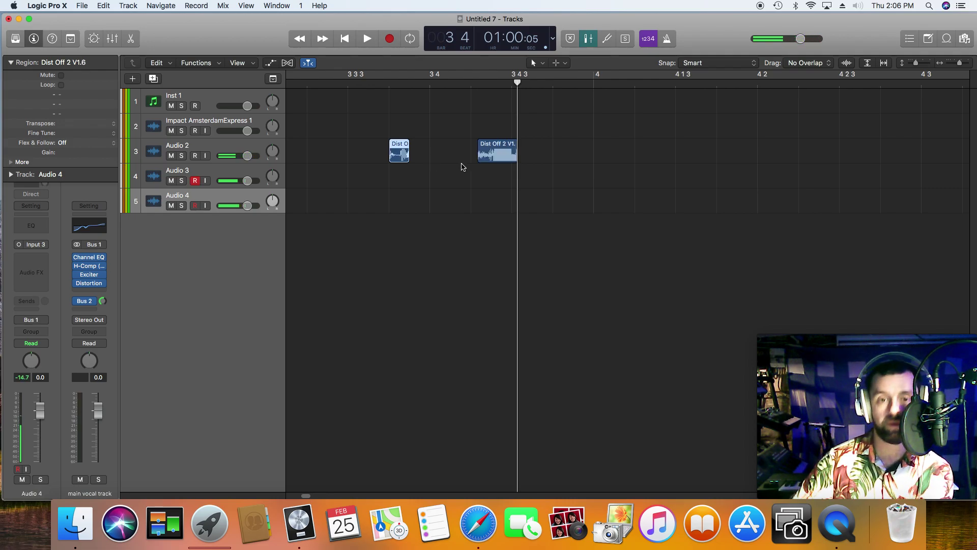
{"action": "key", "text": "Delete"}
{"action": "left_click_drag", "start_coordinate": [479, 158], "coordinate": [458, 158]}
Step: Split the remaining Dist Off 2 region on Audio 2 near its middle, move its first part earlier to just before 3 4, and play it
{"action": "left_click", "coordinate": [491, 85]}
{"action": "right_click", "coordinate": [491, 155]}
{"action": "left_click", "coordinate": [509, 157]}
{"action": "left_click_drag", "start_coordinate": [473, 153], "coordinate": [418, 153]}
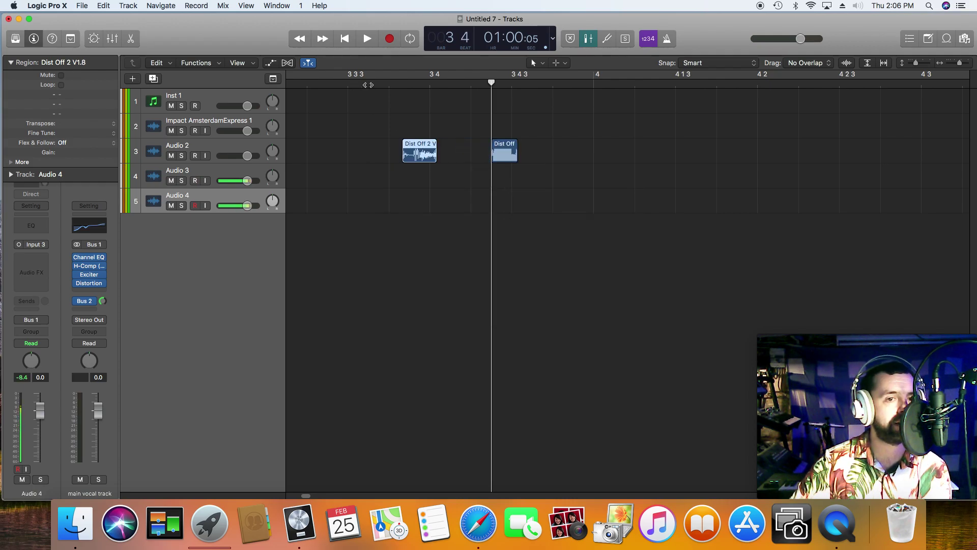
{"action": "left_click", "coordinate": [362, 85]}
{"action": "key", "text": "space"}
Step: Move the split-off Dist Off 2 piece back to the end of the vocal region, playing the project from the start to judge its timing
{"action": "left_click_drag", "start_coordinate": [959, 63], "coordinate": [944, 68]}
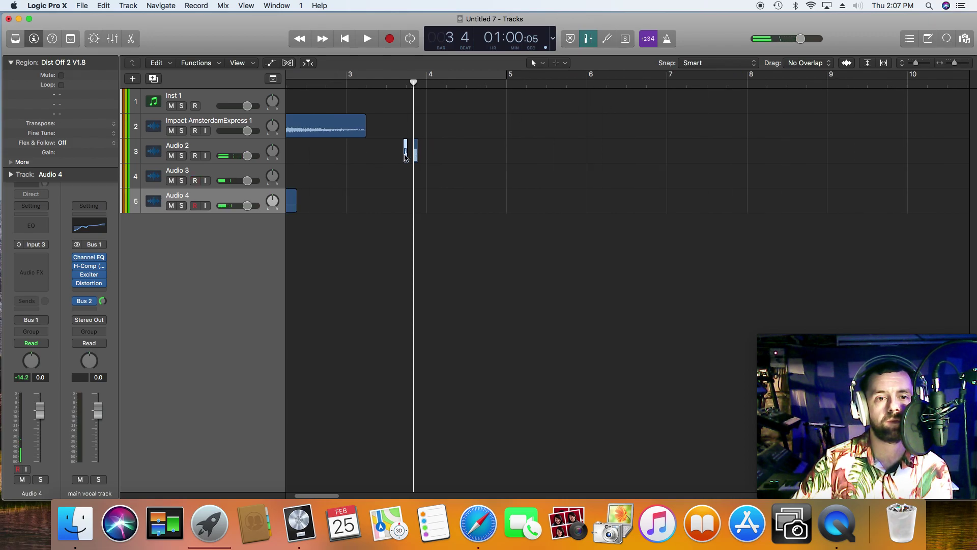
{"action": "left_click_drag", "start_coordinate": [406, 158], "coordinate": [323, 155]}
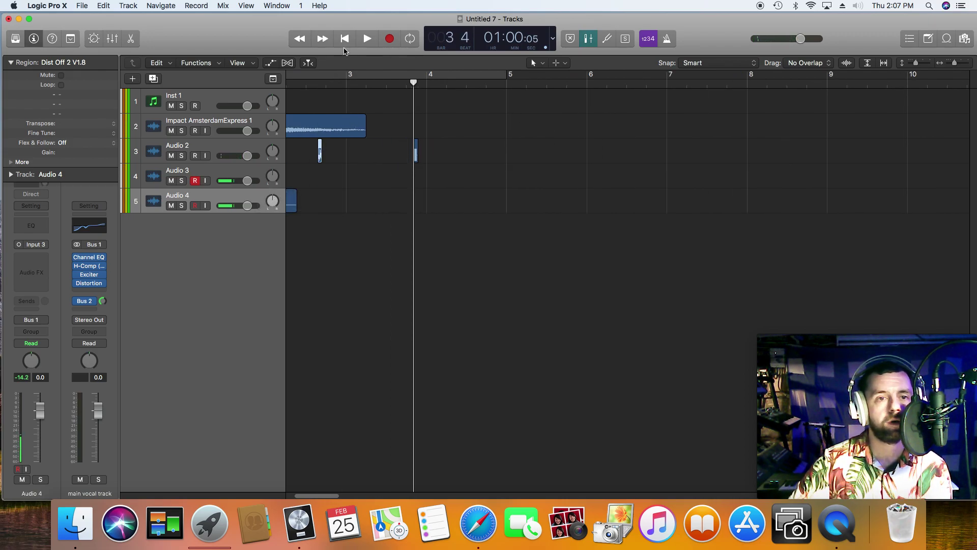
{"action": "key", "text": "Return"}
{"action": "key", "text": "space"}
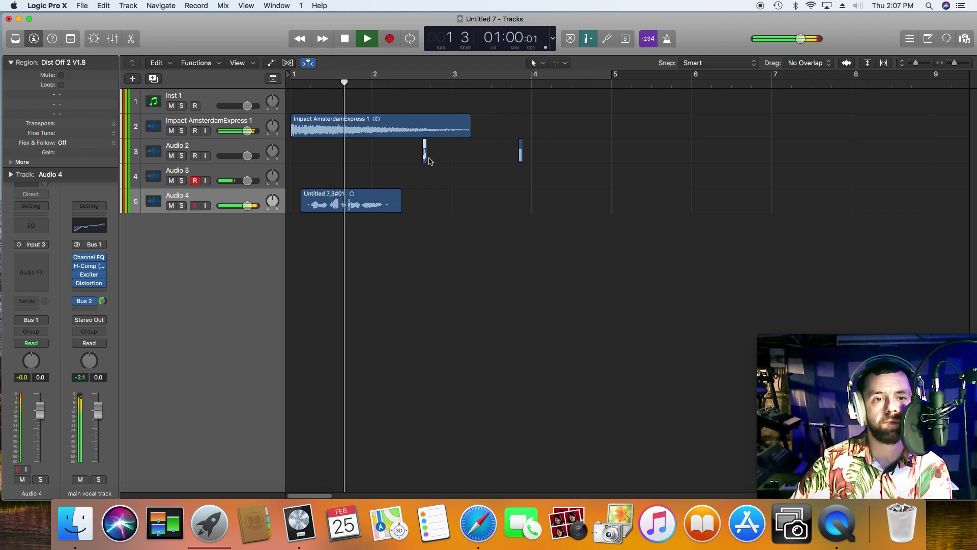
{"action": "key", "text": "space"}
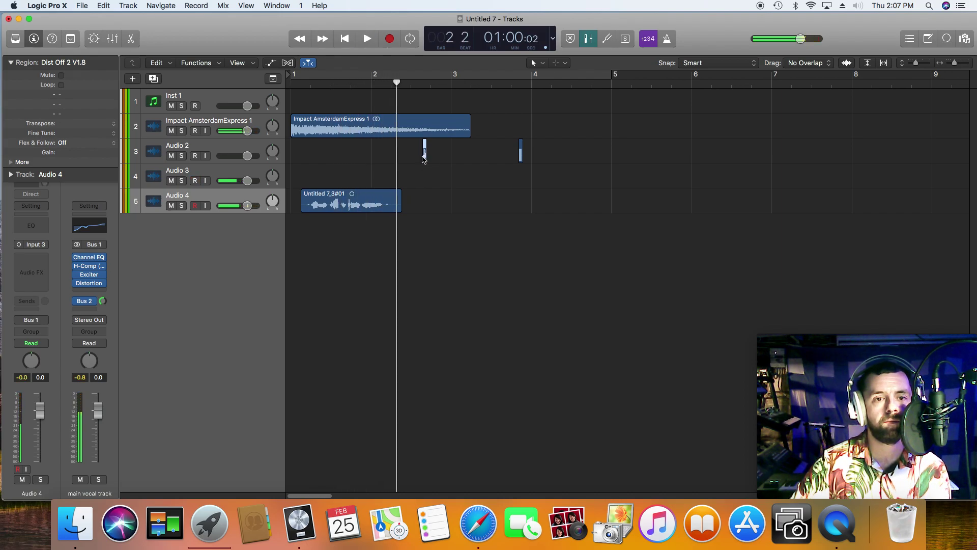
{"action": "left_click_drag", "start_coordinate": [424, 159], "coordinate": [400, 158]}
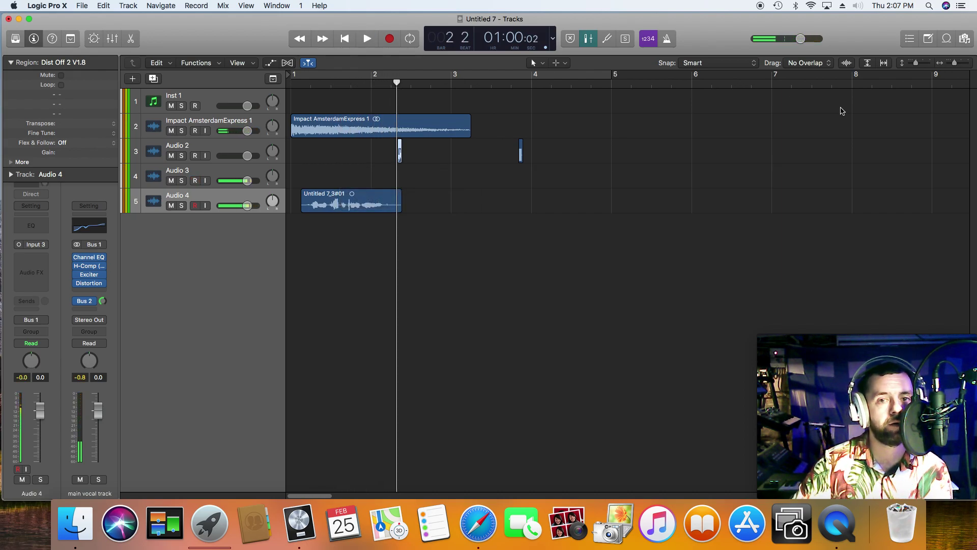
Step: Copy the Dist Off 2 piece three times back to back at the vocal's end and play the project from the start
{"action": "left_click_drag", "start_coordinate": [957, 66], "coordinate": [960, 66]}
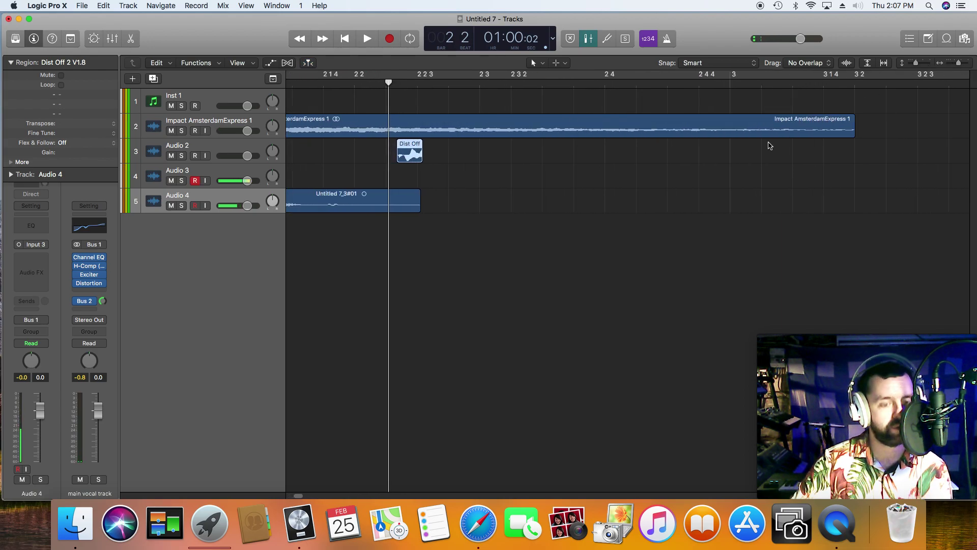
{"action": "left_click_drag", "start_coordinate": [412, 155], "coordinate": [475, 160]}
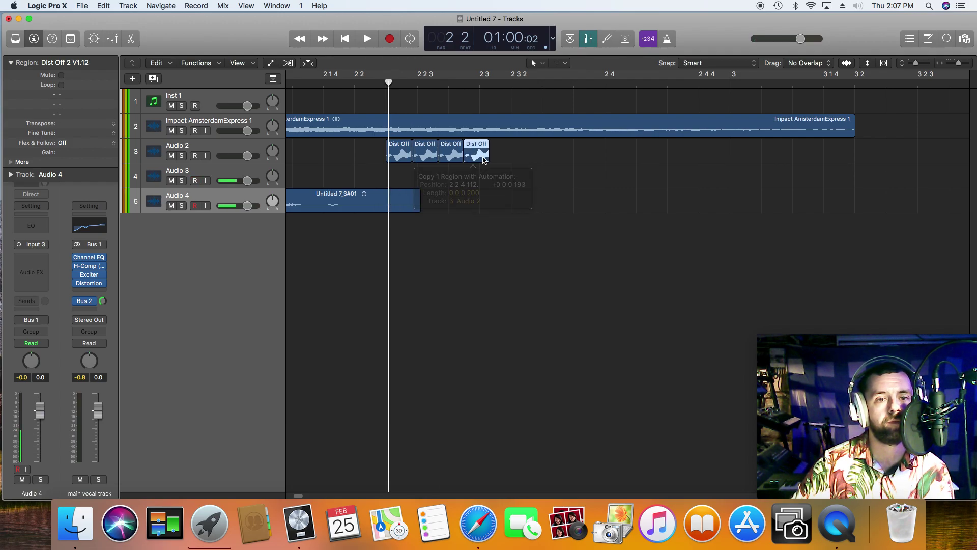
{"action": "left_click", "coordinate": [345, 38]}
{"action": "key", "text": "space"}
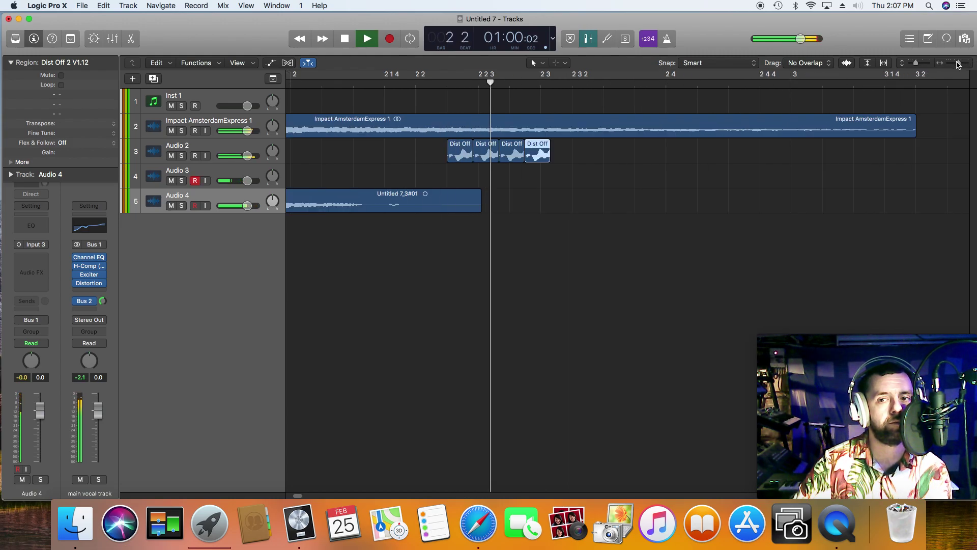
{"action": "key", "text": "space"}
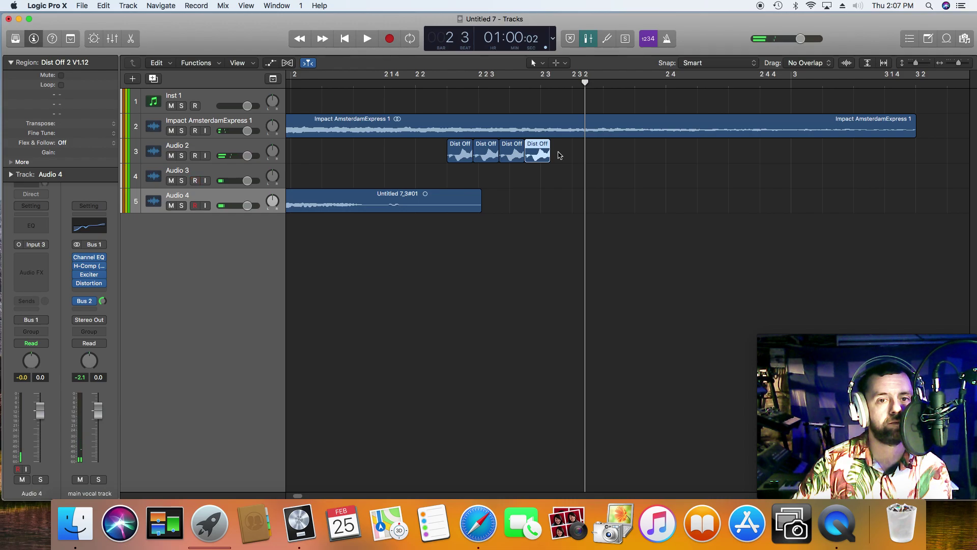
Step: Try trimming the ends of all four Dist Off pieces together, play them, and restore their length
{"action": "left_click_drag", "start_coordinate": [566, 154], "coordinate": [459, 156]}
{"action": "double_click", "coordinate": [413, 86]}
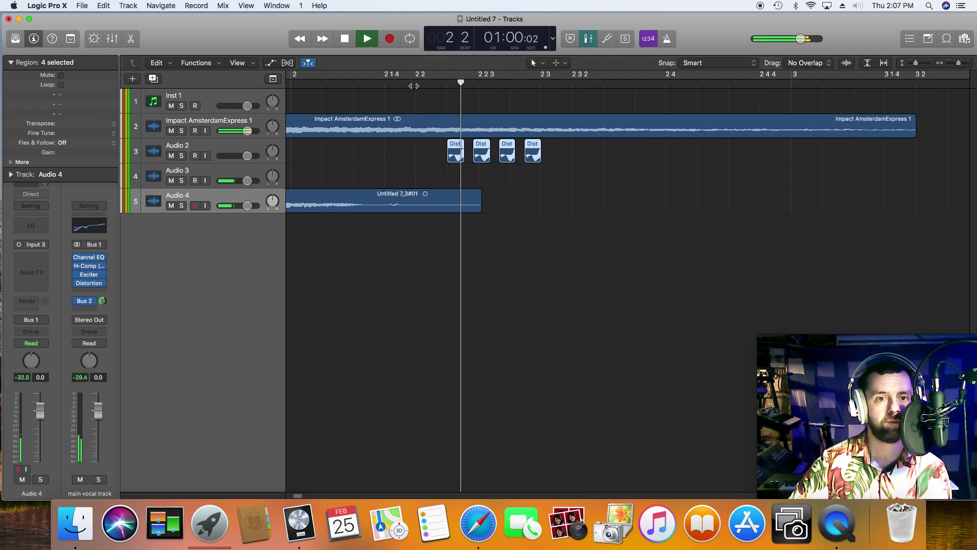
{"action": "key", "text": "space"}
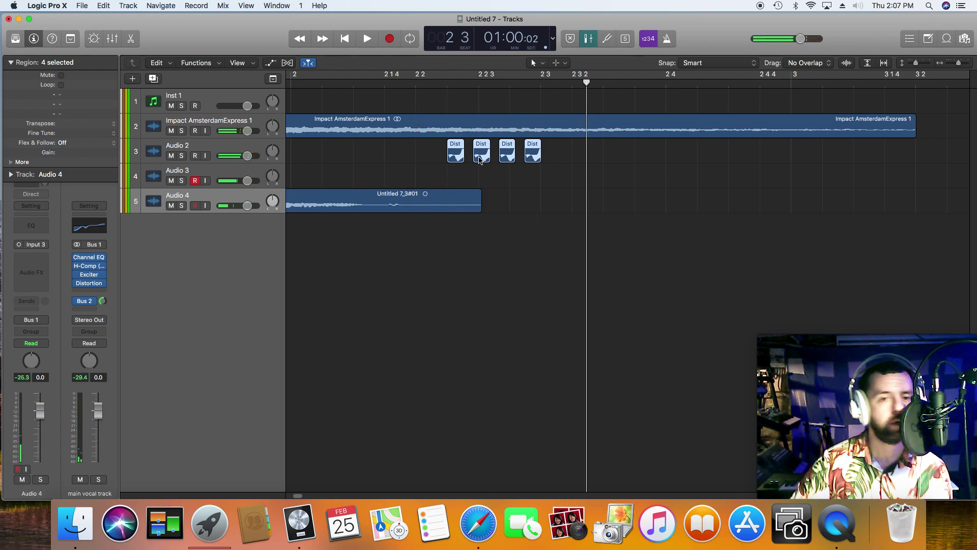
{"action": "left_click", "coordinate": [481, 156]}
{"action": "left_click_drag", "start_coordinate": [480, 157], "coordinate": [524, 155]}
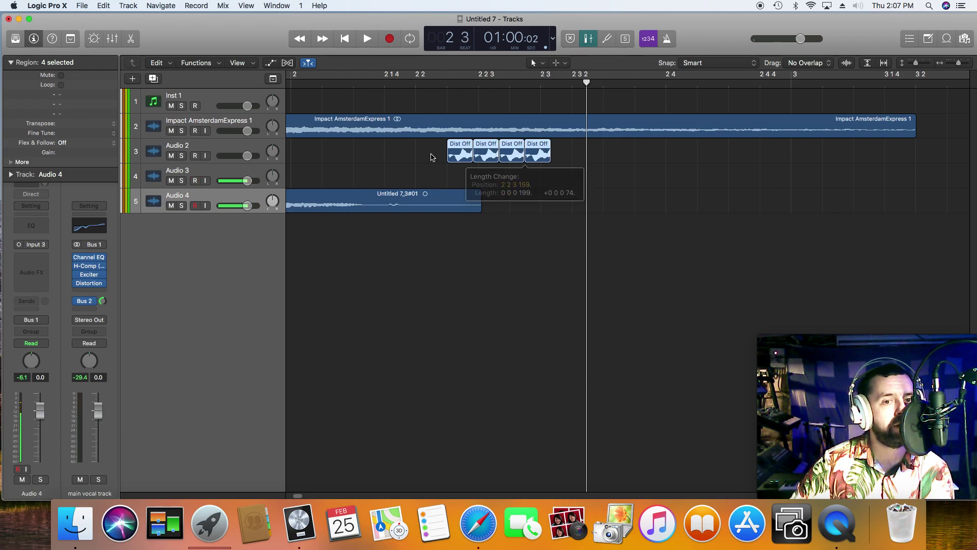
Step: Shorten the Dist Off pieces, line up four of them without gaps at the vocal's end, and play them
{"action": "left_click_drag", "start_coordinate": [454, 156], "coordinate": [507, 152]}
{"action": "left_click", "coordinate": [452, 160]}
{"action": "left_click", "coordinate": [484, 156]}
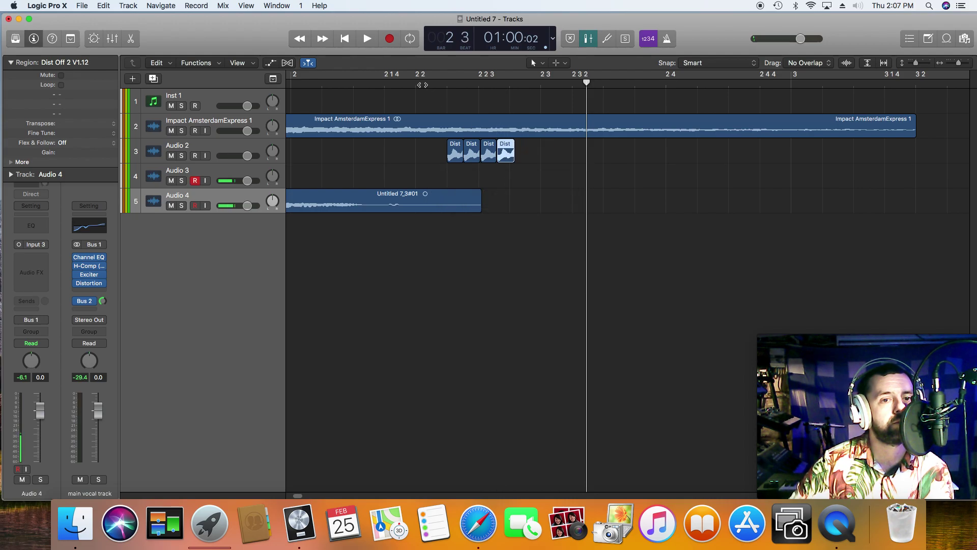
{"action": "key", "text": "space"}
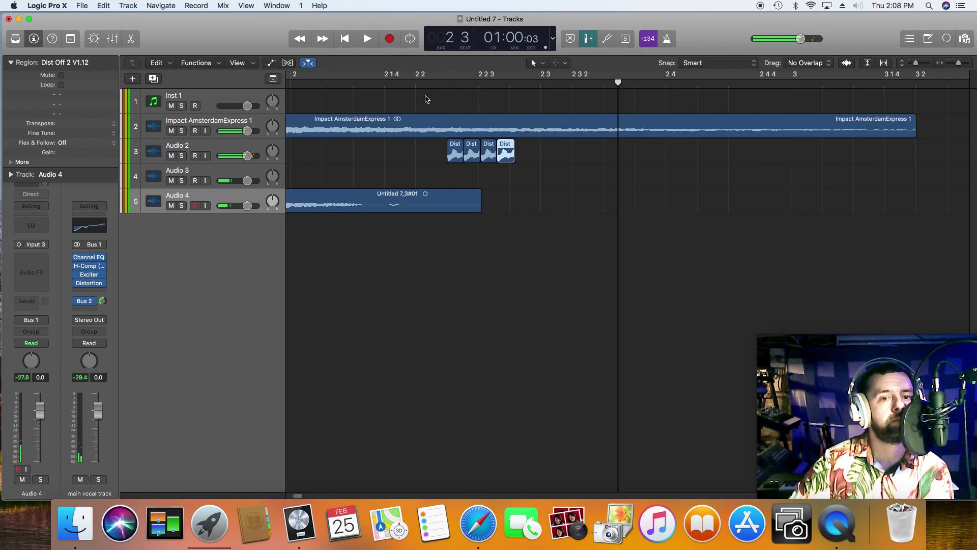
Step: Trim the ends of all four Dist Off pieces together to leave small gaps and play the project from the start
{"action": "left_click_drag", "start_coordinate": [439, 150], "coordinate": [506, 156]}
{"action": "left_click", "coordinate": [405, 83]}
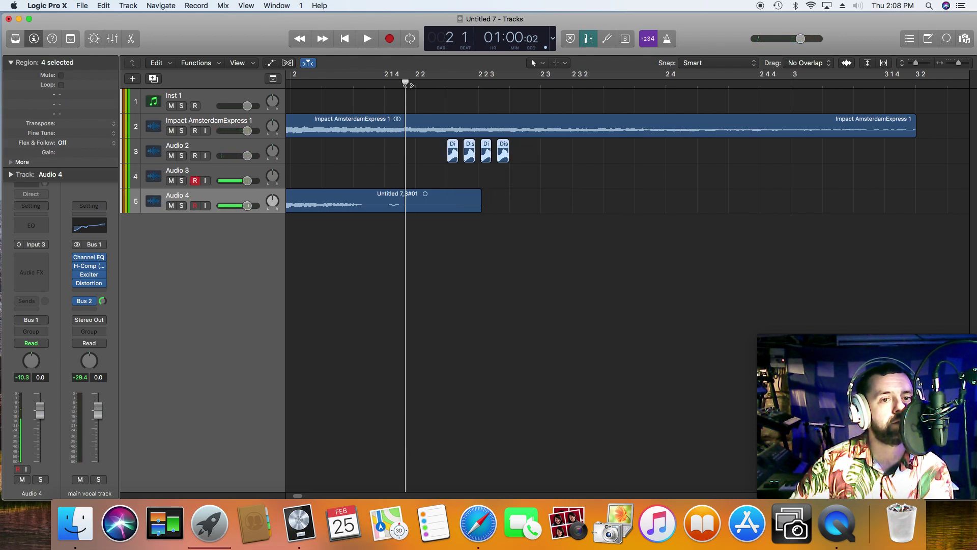
{"action": "key", "text": "space"}
{"action": "left_click", "coordinate": [345, 38]}
{"action": "key", "text": "space"}
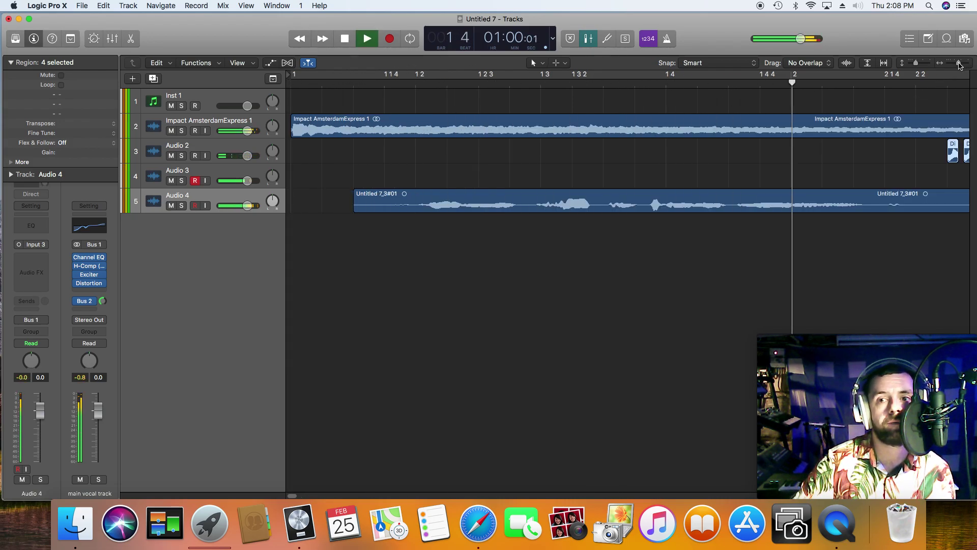
{"action": "left_click_drag", "start_coordinate": [962, 63], "coordinate": [955, 63]}
{"action": "key", "text": "space"}
Step: Shorten Impact AmsterdamExpress to end just past the Dist Off pieces, and move the Impact Holly region behind it to about 2 4
{"action": "left_click_drag", "start_coordinate": [453, 132], "coordinate": [399, 127]}
{"action": "left_click_drag", "start_coordinate": [946, 67], "coordinate": [944, 66]}
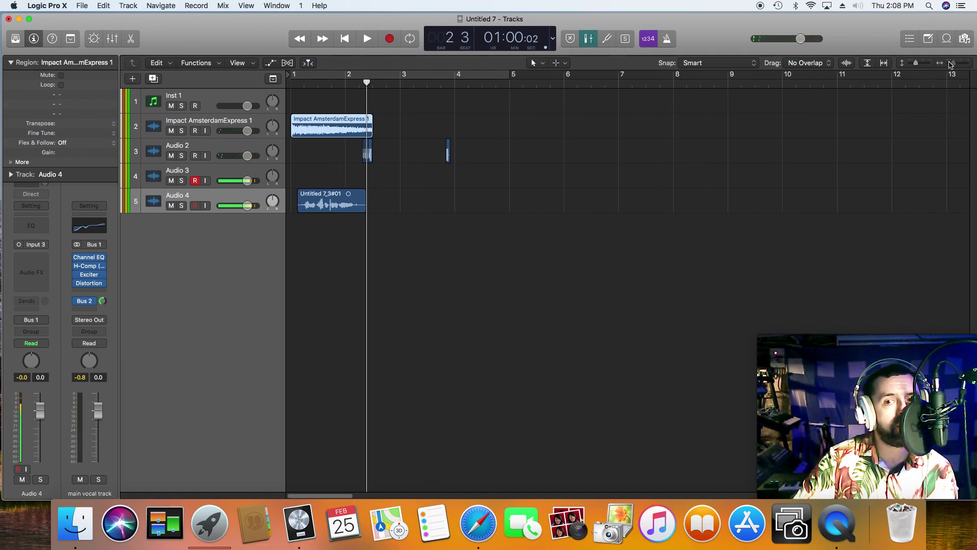
{"action": "left_click_drag", "start_coordinate": [782, 131], "coordinate": [381, 130]}
{"action": "left_click_drag", "start_coordinate": [954, 66], "coordinate": [957, 66]}
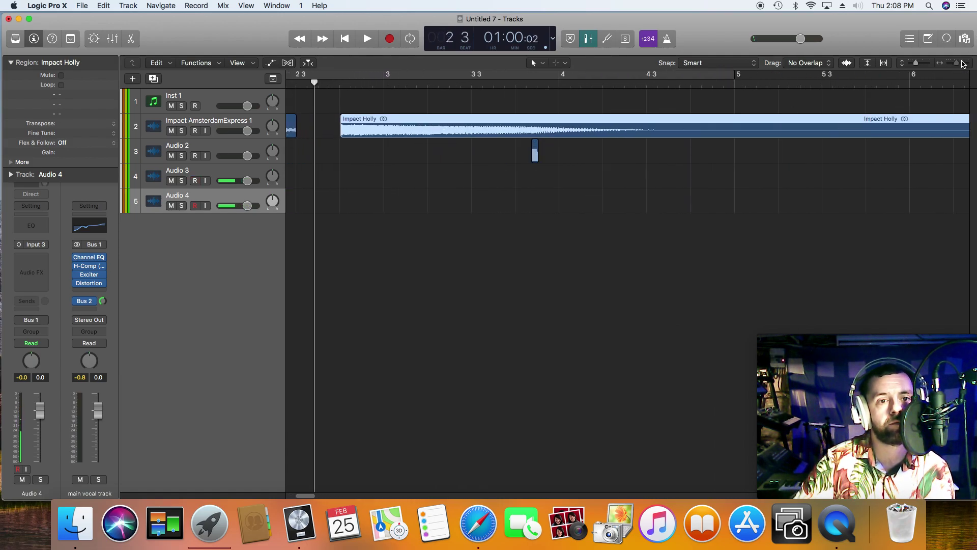
{"action": "left_click", "coordinate": [306, 41]}
{"action": "key", "text": "space"}
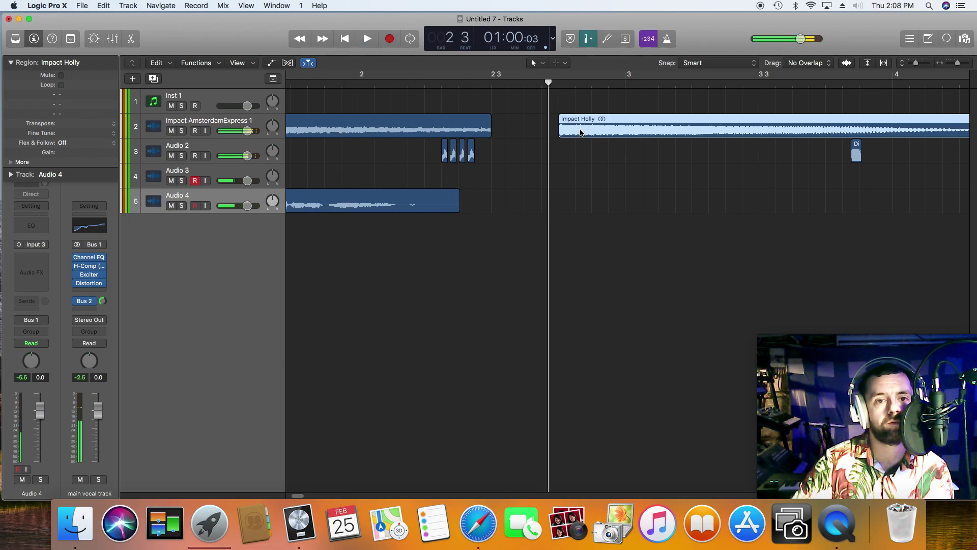
Step: Trim Impact AmsterdamExpress to end at the first Dist Off piece and shift Impact Holly earlier to just after 2 3
{"action": "left_click_drag", "start_coordinate": [580, 132], "coordinate": [541, 131]}
{"action": "left_click_drag", "start_coordinate": [481, 131], "coordinate": [441, 130]}
{"action": "left_click", "coordinate": [332, 83]}
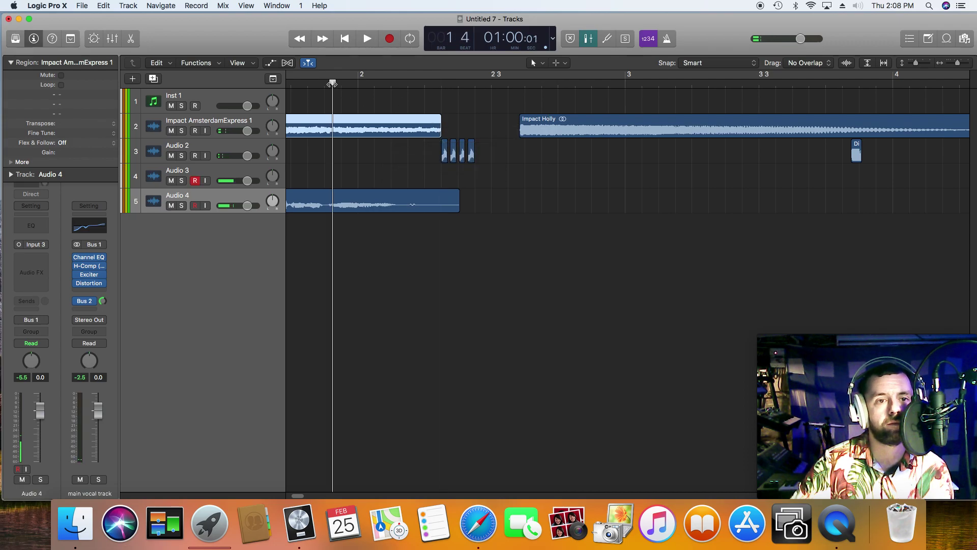
{"action": "mouse_move", "coordinate": [540, 131]}
{"action": "left_mouse_down"}
{"action": "mouse_move", "coordinate": [515, 131]}
{"action": "mouse_move", "coordinate": [540, 132]}
{"action": "left_mouse_up"}
Step: Split the Impact Holly region at bar 3, move its second part later on the track, and play the first part
{"action": "left_click", "coordinate": [558, 82]}
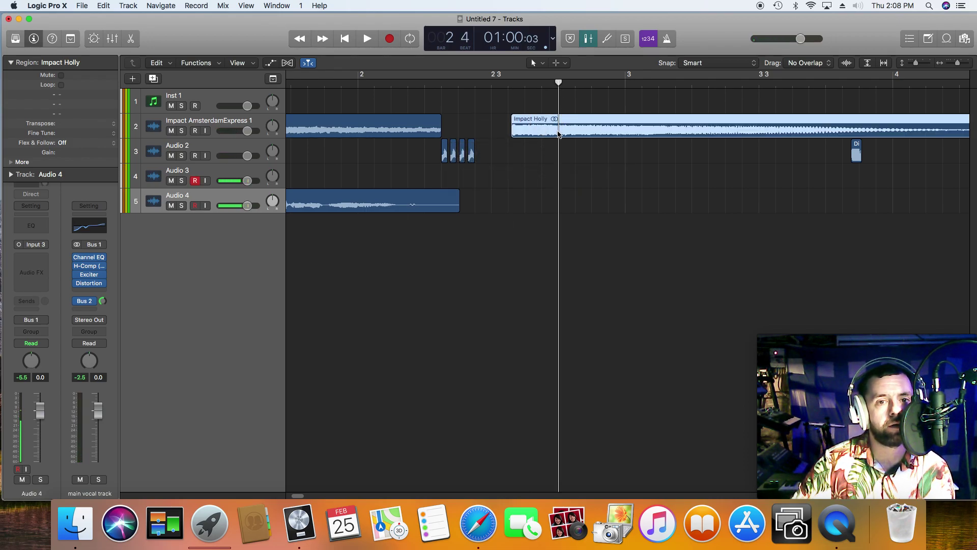
{"action": "left_click", "coordinate": [624, 82]}
{"action": "right_click", "coordinate": [626, 131]}
{"action": "left_click", "coordinate": [631, 131]}
{"action": "left_click_drag", "start_coordinate": [650, 131], "coordinate": [706, 132]}
{"action": "left_click", "coordinate": [592, 127]}
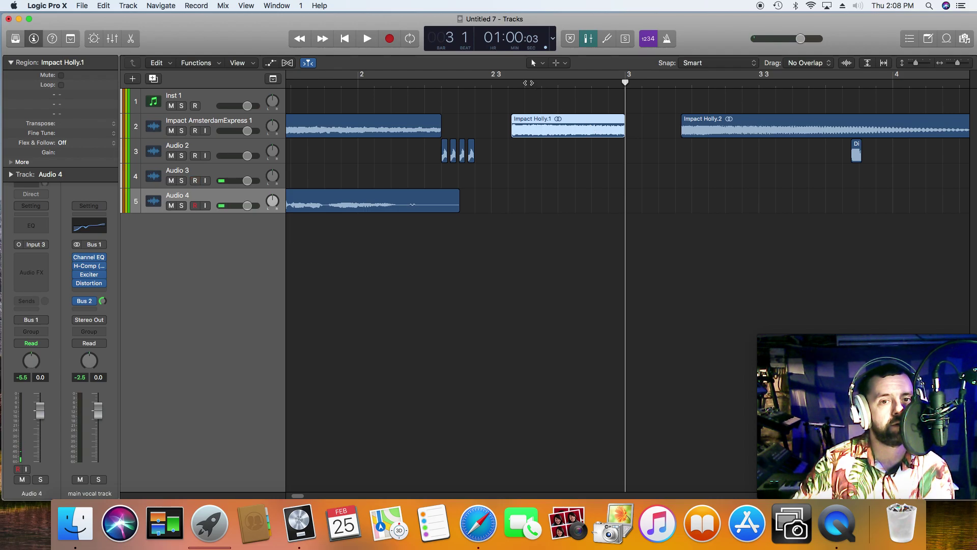
{"action": "key", "text": "space"}
{"action": "key", "text": "space"}
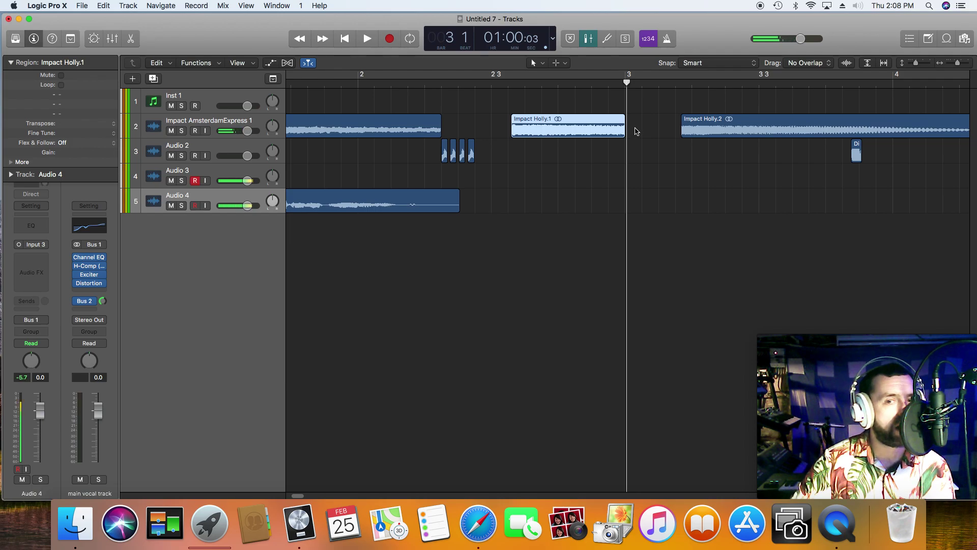
Step: Fade out the first Impact Holly part with the Fade tool and bounce it in place to a new track as Impact Holly_bip
{"action": "right_click", "coordinate": [635, 132]}
{"action": "key", "text": "Escape"}
{"action": "key", "text": "t"}
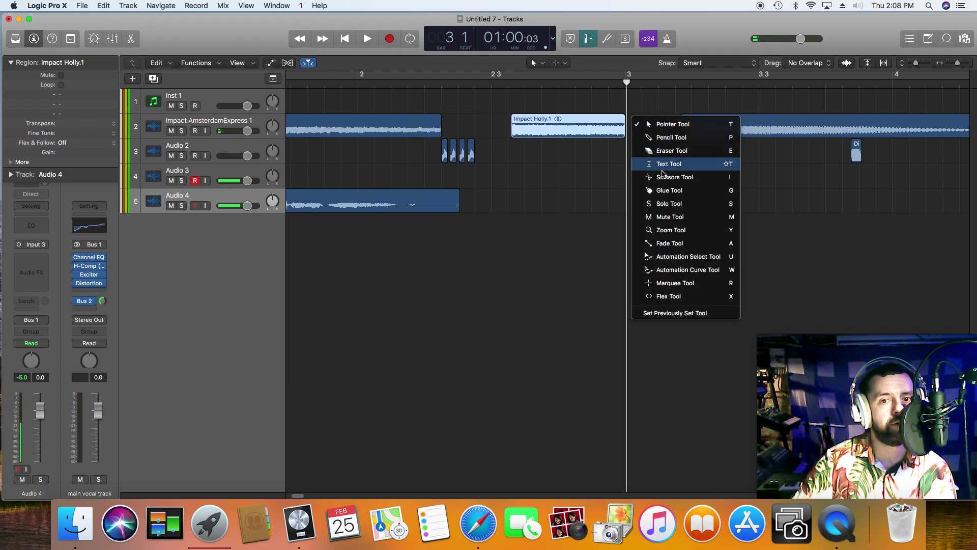
{"action": "key", "text": "Escape"}
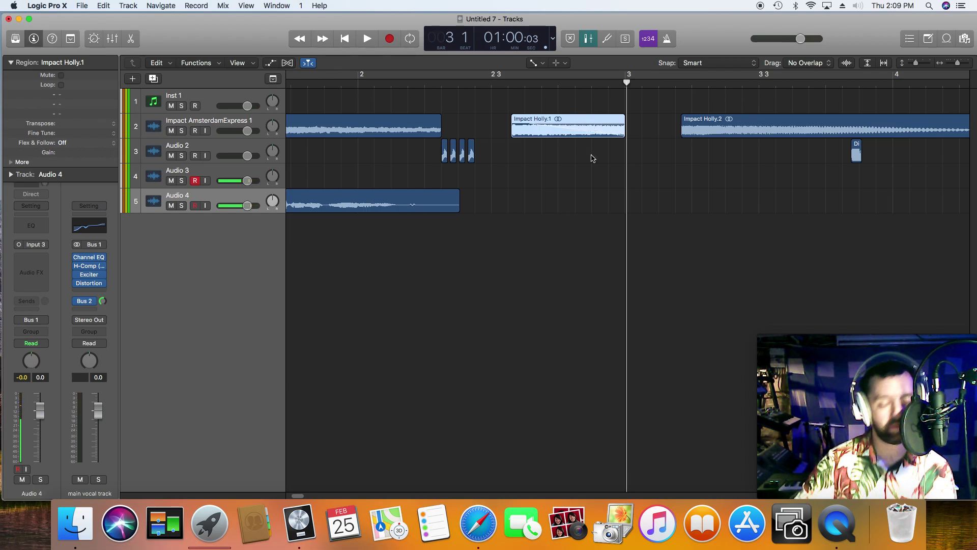
{"action": "key", "text": "ctrl+b"}
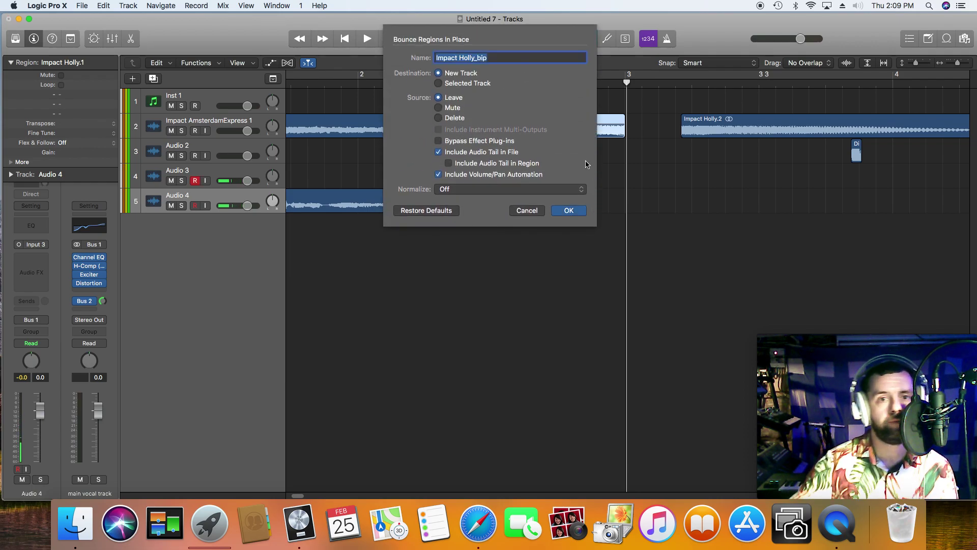
{"action": "left_click", "coordinate": [575, 213]}
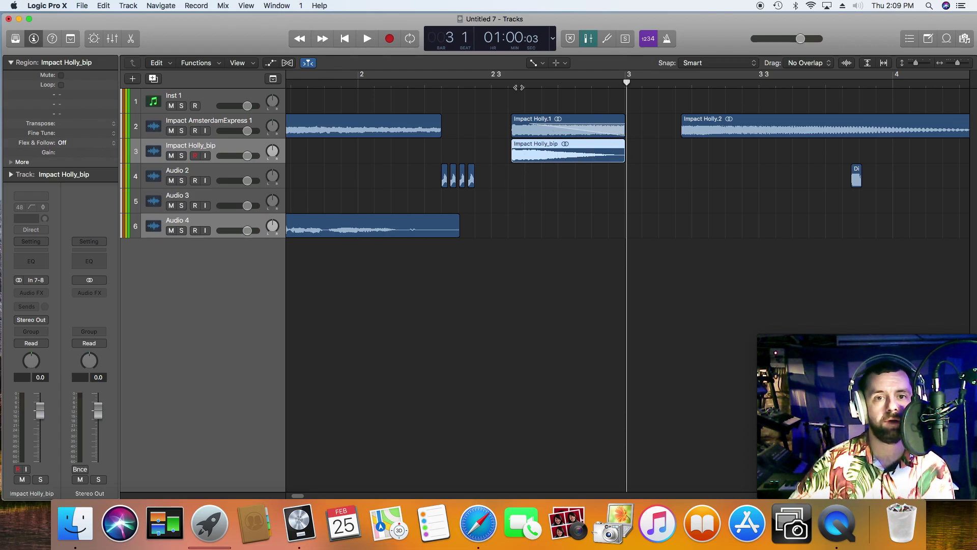
Step: Delete the original first Impact Holly part and move the bounced Impact Holly_bip region to start above the first Dist Off piece
{"action": "key", "text": "t"}
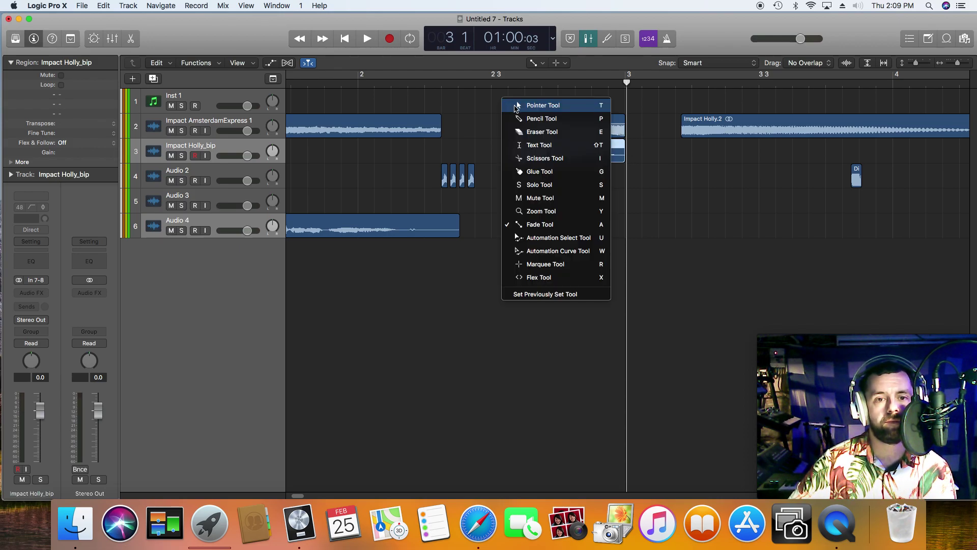
{"action": "left_click", "coordinate": [517, 105]}
{"action": "left_click", "coordinate": [560, 136]}
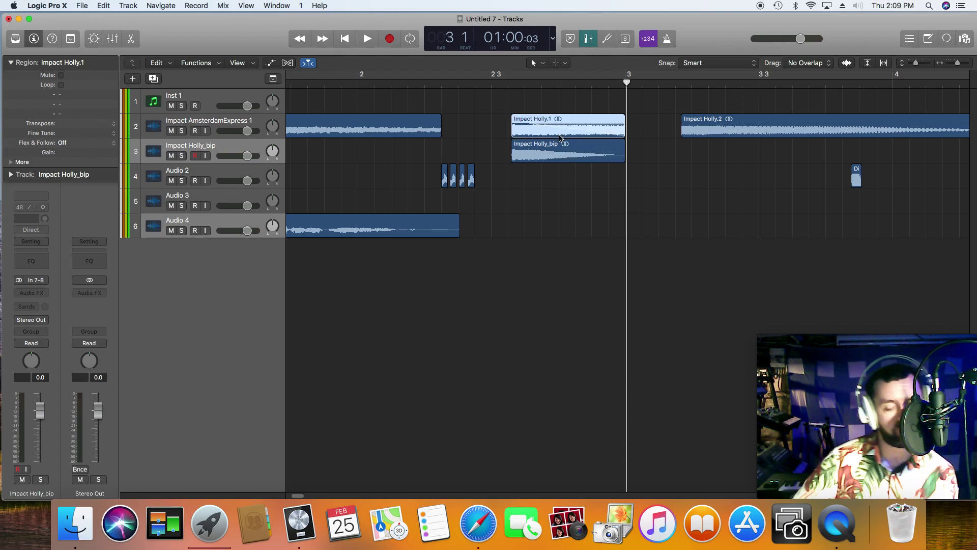
{"action": "left_click_drag", "start_coordinate": [564, 144], "coordinate": [487, 148]}
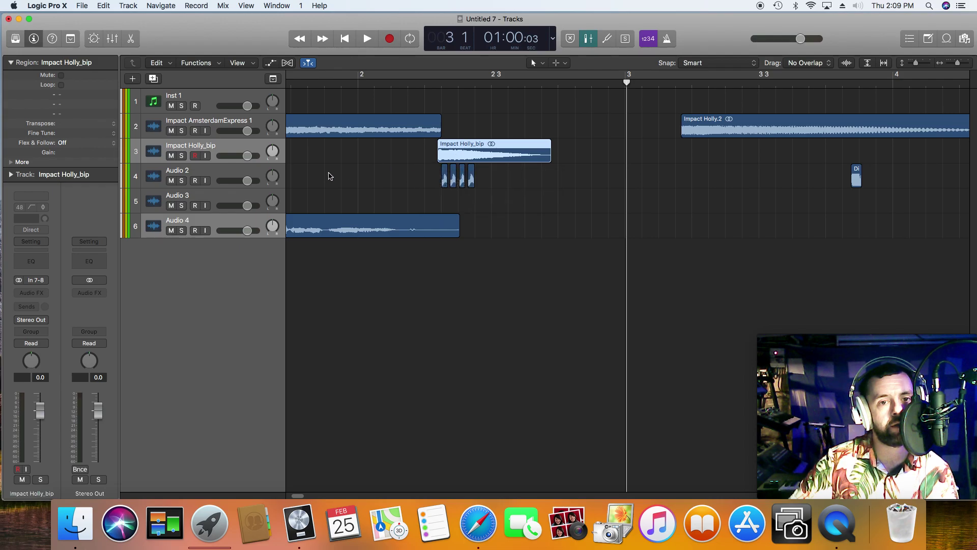
Step: Reverse the Impact Holly_bip region and play the project from the start
{"action": "left_click", "coordinate": [11, 161]}
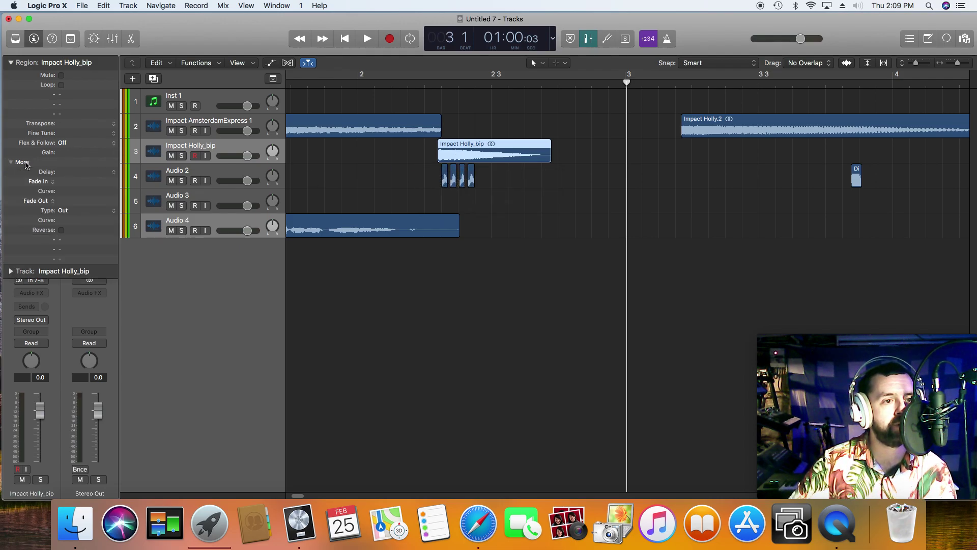
{"action": "left_click", "coordinate": [61, 231]}
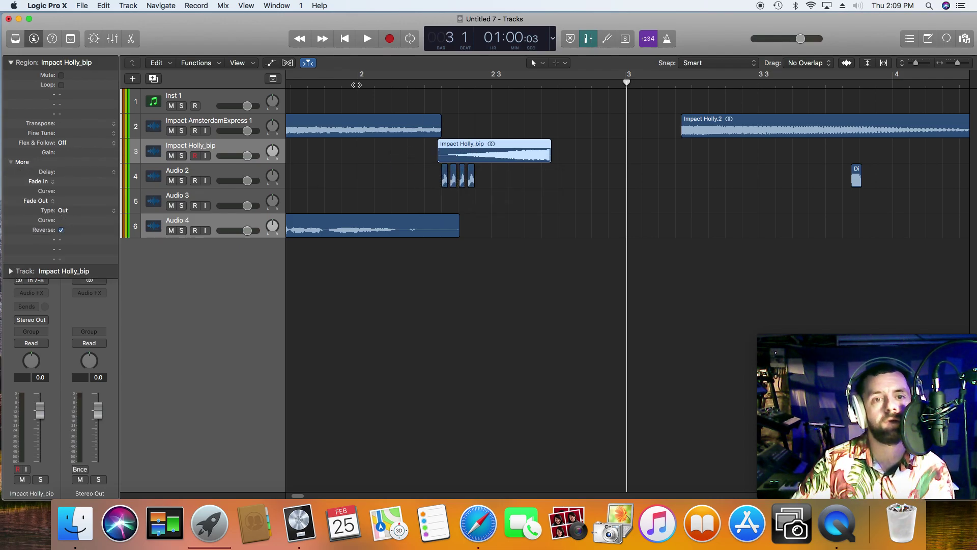
{"action": "left_click", "coordinate": [340, 44]}
{"action": "key", "text": "space"}
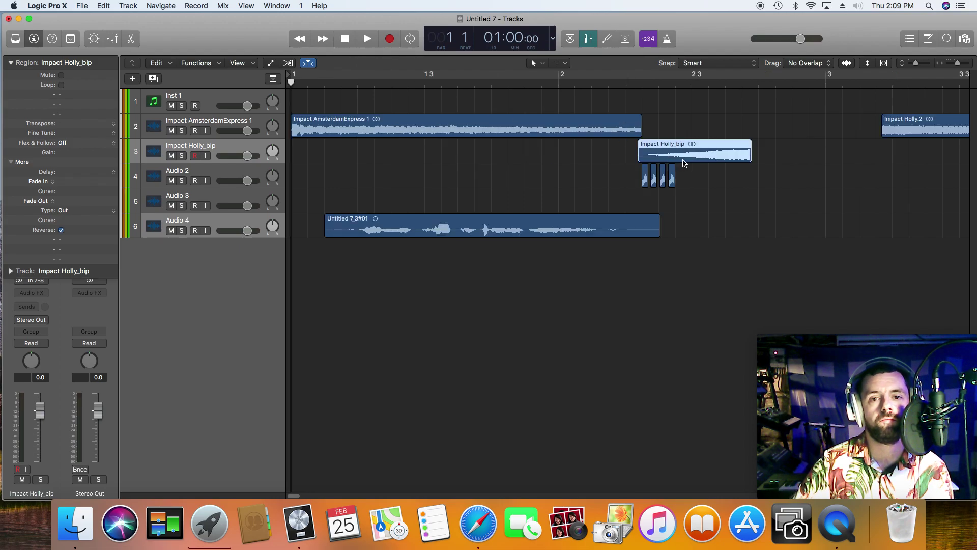
Step: Move the Impact Holly.2 region earlier so it starts right at the end of Impact Holly_bip, and play from the start
{"action": "key", "text": "space"}
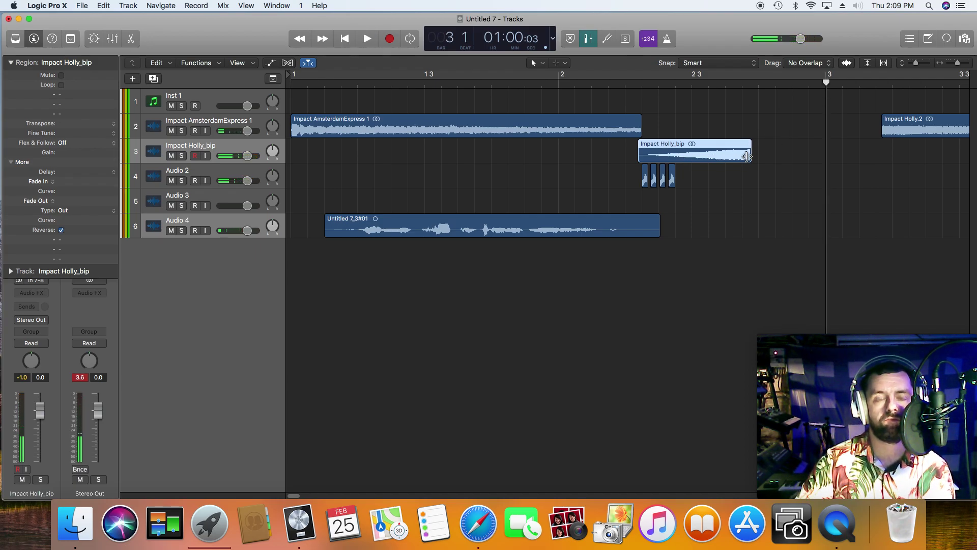
{"action": "left_click_drag", "start_coordinate": [749, 157], "coordinate": [750, 157]}
{"action": "left_click_drag", "start_coordinate": [916, 128], "coordinate": [784, 130]}
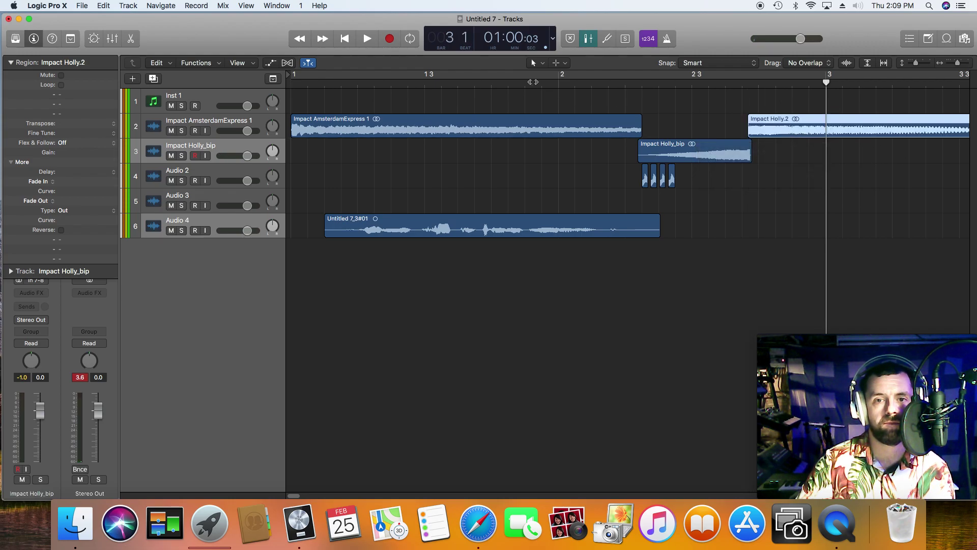
{"action": "left_click", "coordinate": [339, 40]}
{"action": "left_click", "coordinate": [367, 39]}
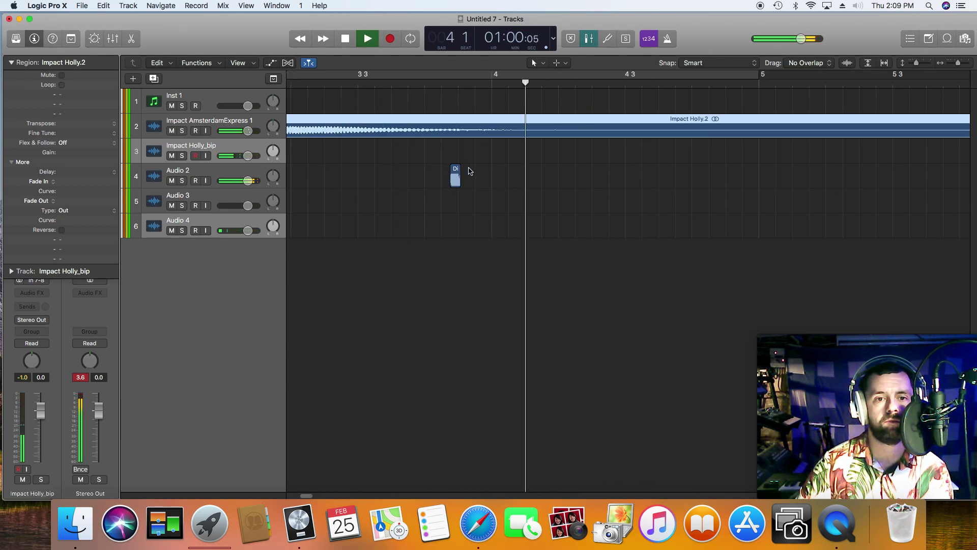
Step: Stop playback and delete the stray Dist Off piece left on the Audio 2 track before bar 4
{"action": "key", "text": "space"}
{"action": "left_click", "coordinate": [450, 184]}
{"action": "key", "text": "Delete"}
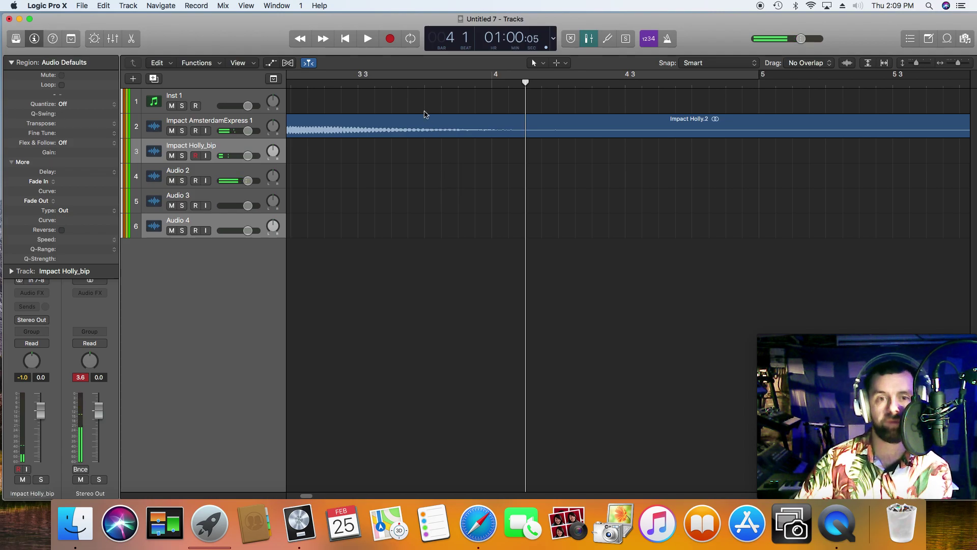
Step: Nudge Impact Holly.2 slightly later, leaving a small gap after Impact Holly_bip, and replay the project from the start
{"action": "left_click", "coordinate": [346, 40]}
{"action": "mouse_move", "coordinate": [750, 135]}
{"action": "left_mouse_down"}
{"action": "mouse_move", "coordinate": [865, 136]}
{"action": "mouse_move", "coordinate": [752, 137]}
{"action": "left_mouse_up"}
{"action": "key", "text": "space"}
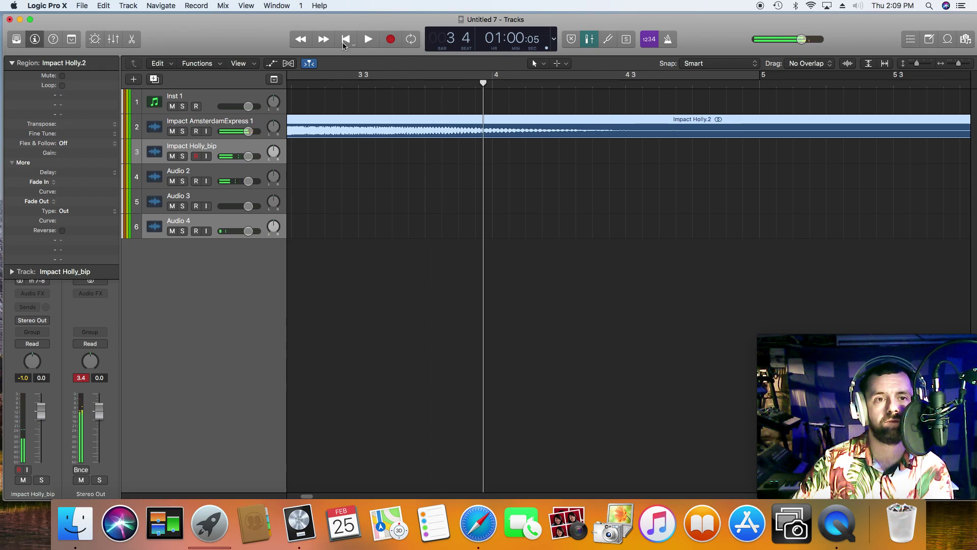
{"action": "left_click", "coordinate": [345, 46]}
{"action": "left_click_drag", "start_coordinate": [761, 137], "coordinate": [770, 138]}
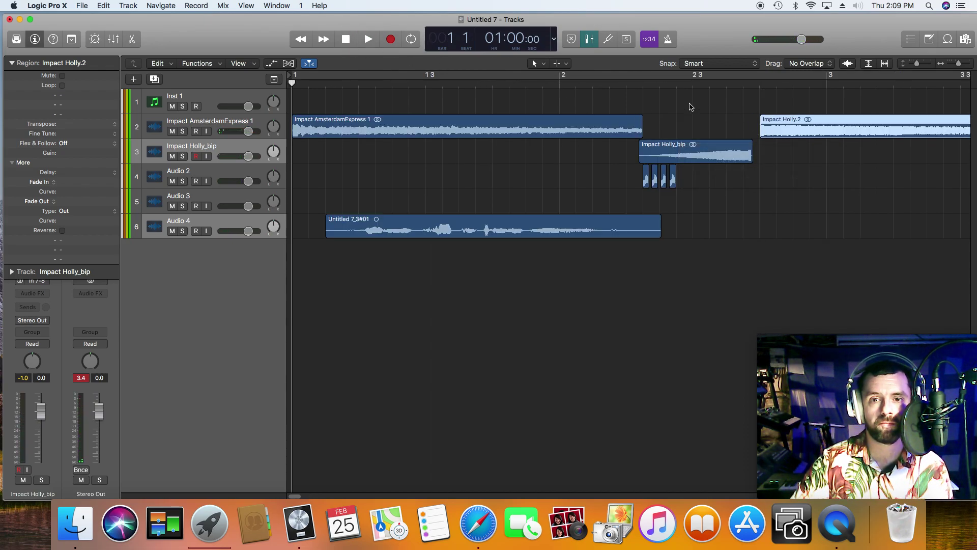
{"action": "key", "text": "space"}
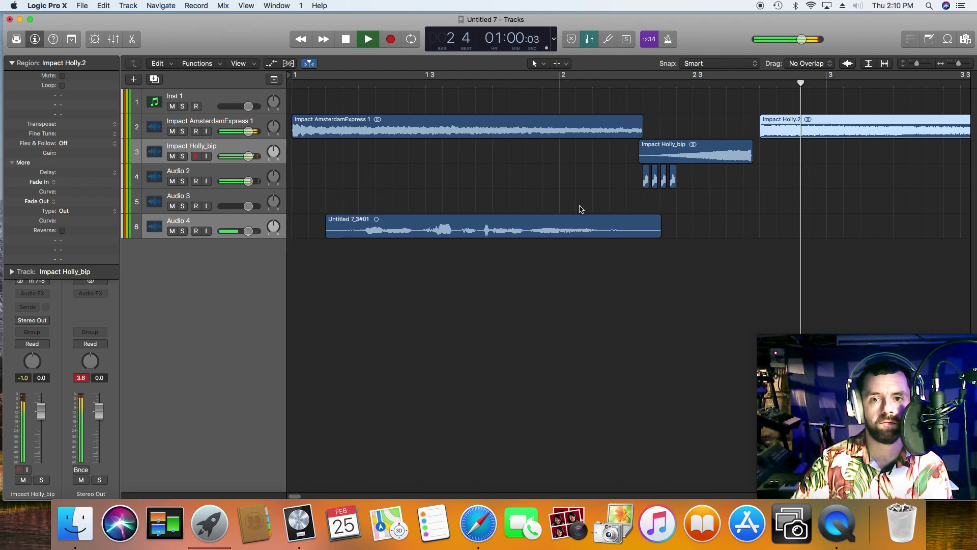
Step: Move the Impact Holly.2 region later to start at bar 3 and replay the project from the start
{"action": "key", "text": "space"}
{"action": "left_click_drag", "start_coordinate": [794, 132], "coordinate": [830, 134]}
{"action": "key", "text": "space"}
{"action": "key", "text": "space"}
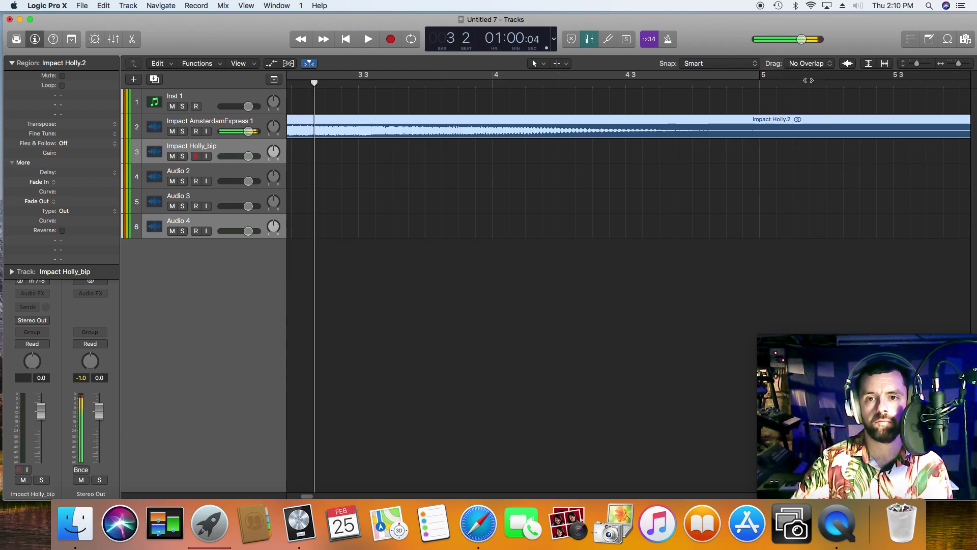
{"action": "left_click", "coordinate": [300, 41]}
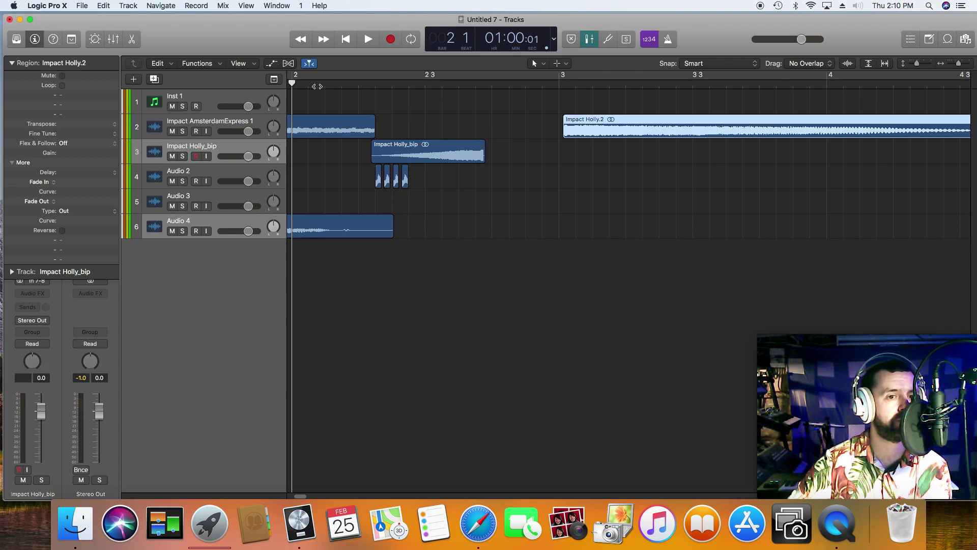
{"action": "left_click", "coordinate": [341, 41]}
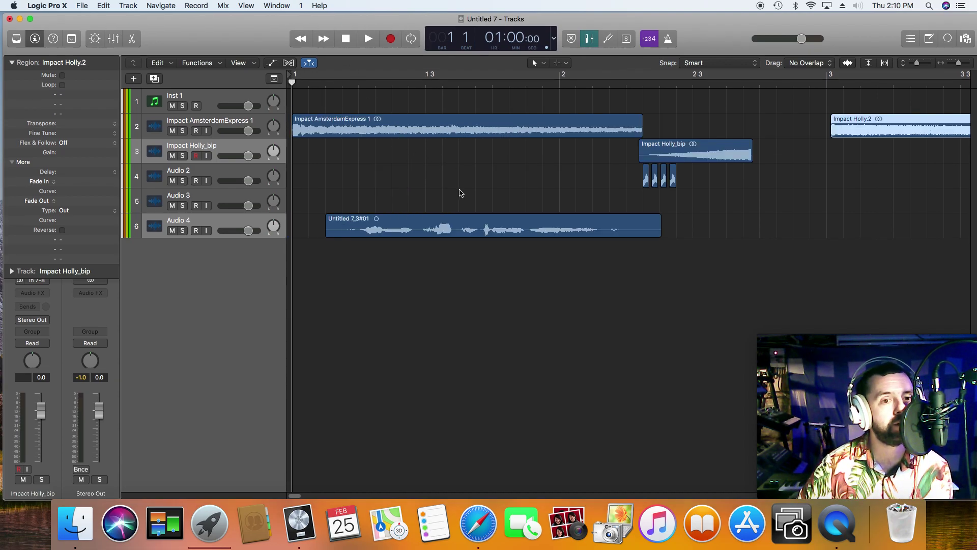
{"action": "key", "text": "space"}
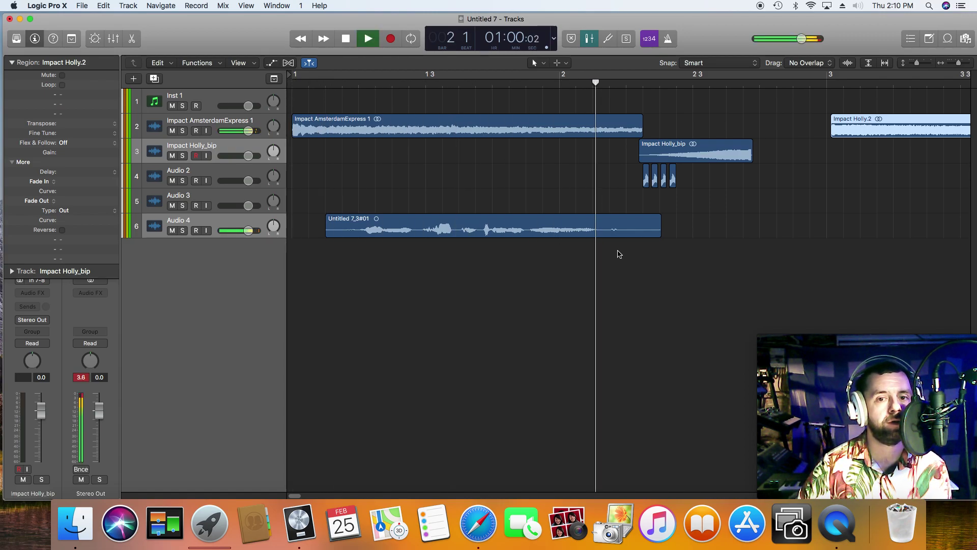
Step: Shift Impact Holly_bip to start at the end of the last Dist Off piece, extend Impact AmsterdamExpress 1 to meet it, and audition
{"action": "key", "text": "space"}
{"action": "left_click_drag", "start_coordinate": [664, 158], "coordinate": [702, 158]}
{"action": "left_click_drag", "start_coordinate": [640, 130], "coordinate": [676, 130]}
{"action": "left_click", "coordinate": [529, 78]}
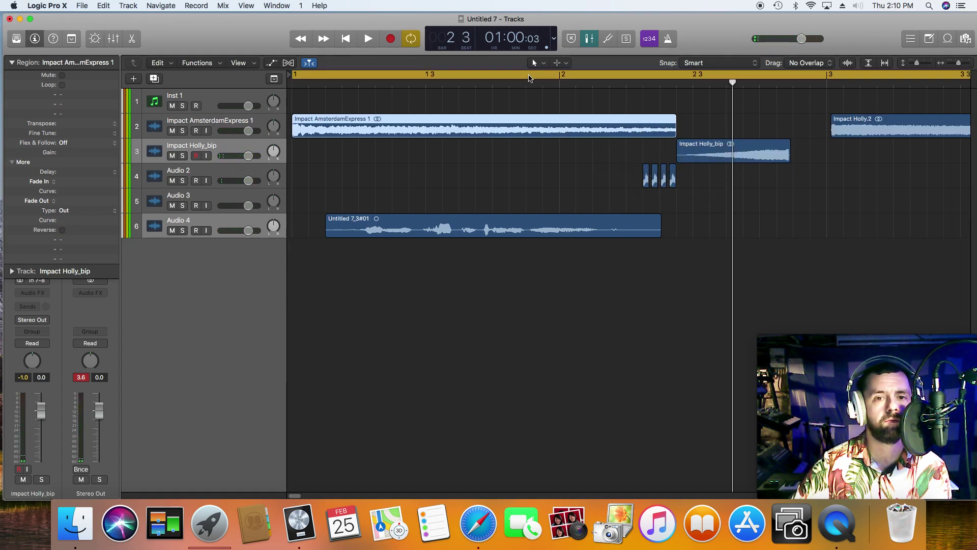
{"action": "left_click", "coordinate": [530, 78]}
{"action": "double_click", "coordinate": [529, 78]}
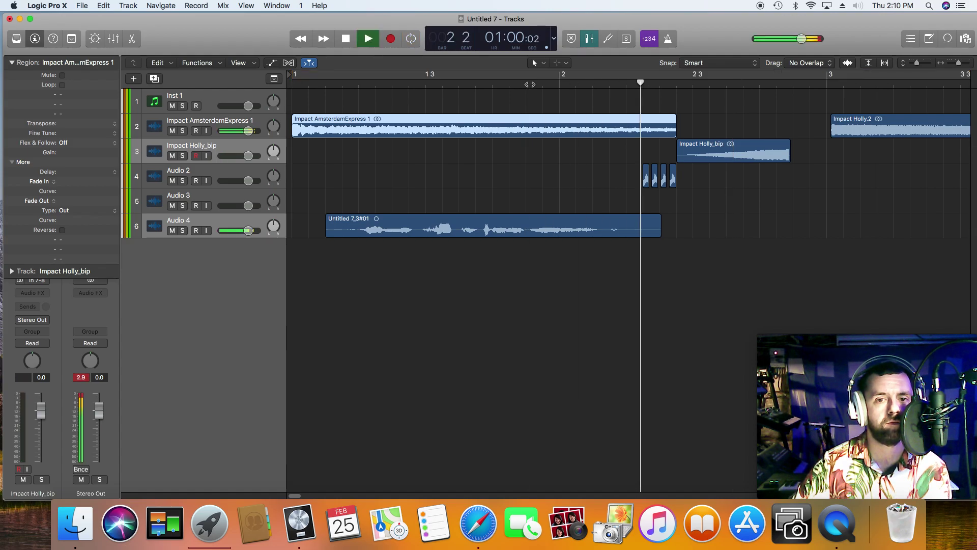
{"action": "key", "text": "space"}
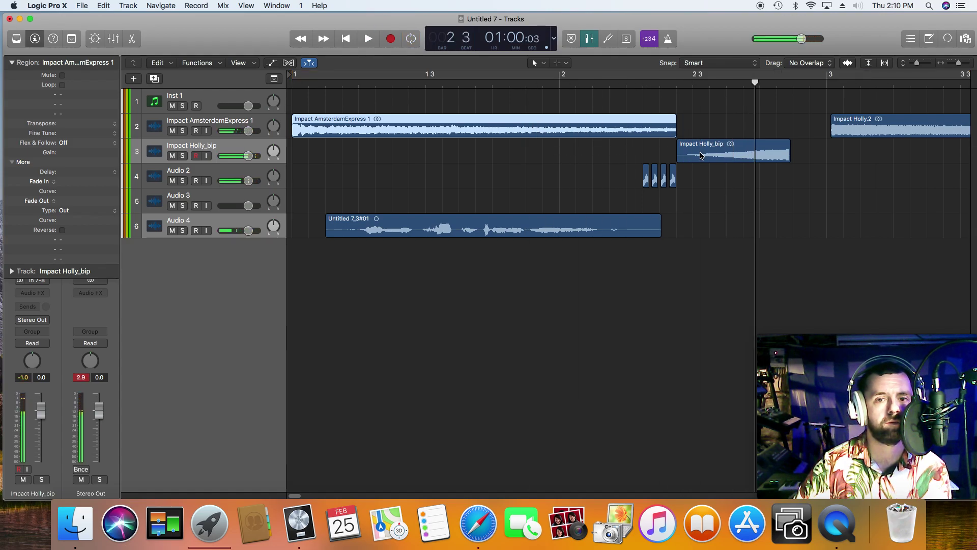
Step: Move Impact Holly_bip later so it runs past bar 3, lengthen the last Dist Off piece, and audition from bar 2
{"action": "left_click_drag", "start_coordinate": [699, 158], "coordinate": [771, 159]}
{"action": "left_click", "coordinate": [543, 83]}
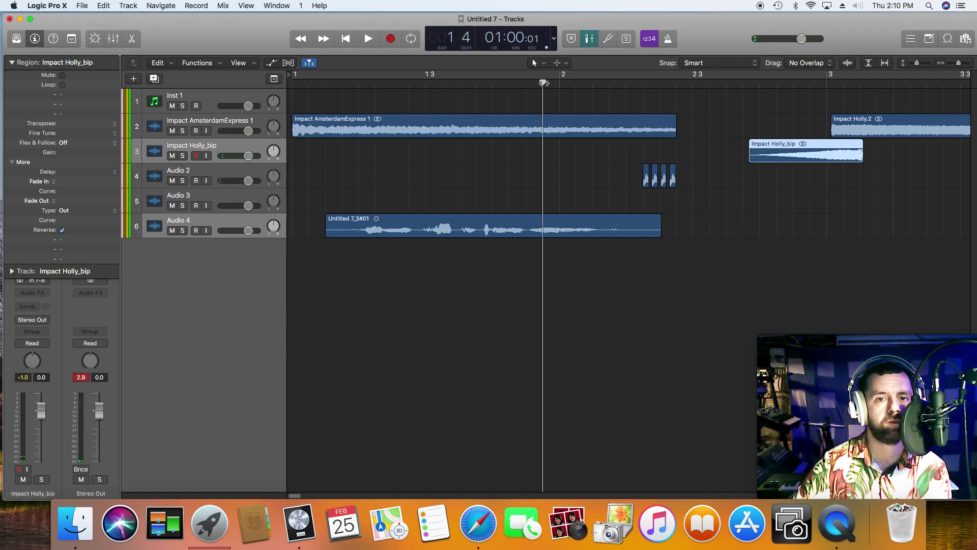
{"action": "key", "text": "space"}
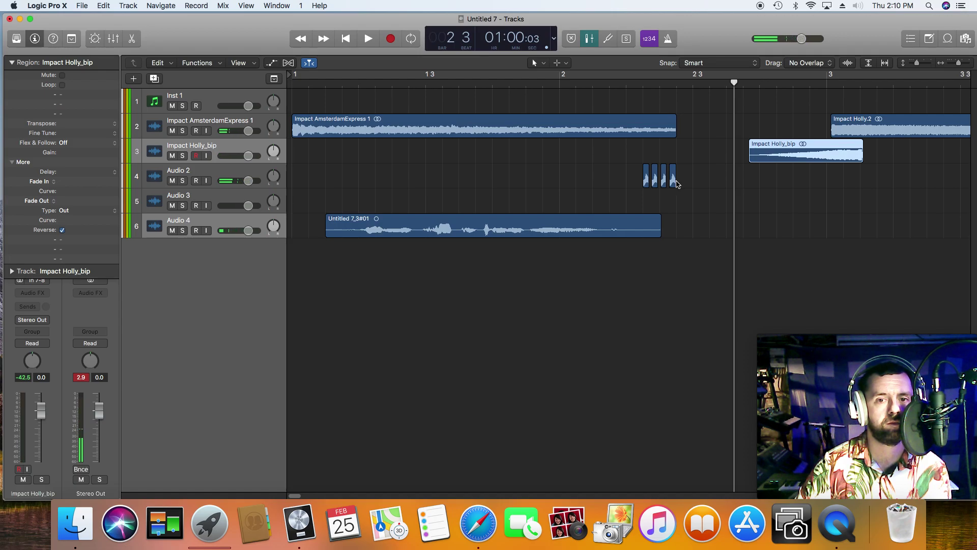
{"action": "left_click_drag", "start_coordinate": [675, 181], "coordinate": [702, 168]}
{"action": "left_click", "coordinate": [608, 84]}
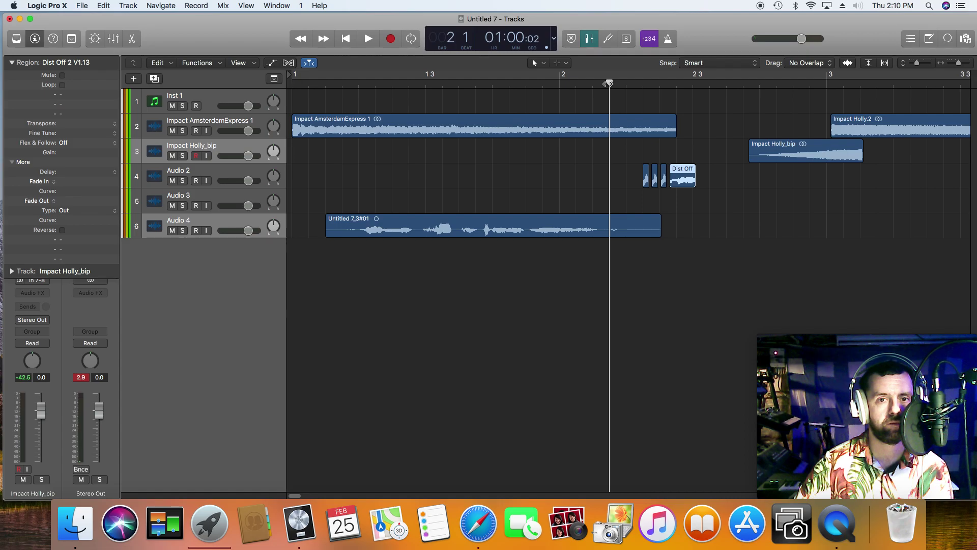
{"action": "key", "text": "space"}
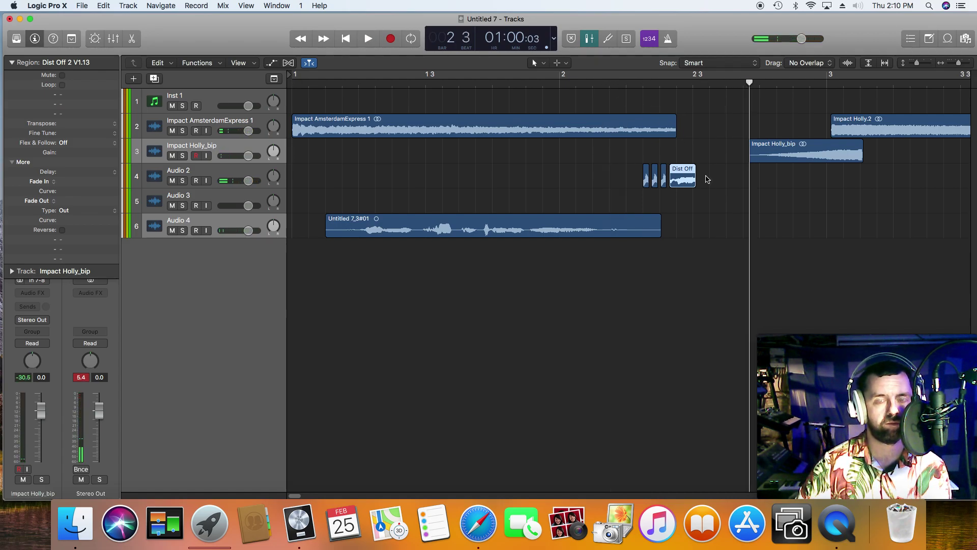
Step: Move Impact Holly_bip back to the end of the lengthened Dist Off piece and play the transition
{"action": "left_click_drag", "start_coordinate": [769, 161], "coordinate": [713, 161]}
{"action": "left_click", "coordinate": [610, 83]}
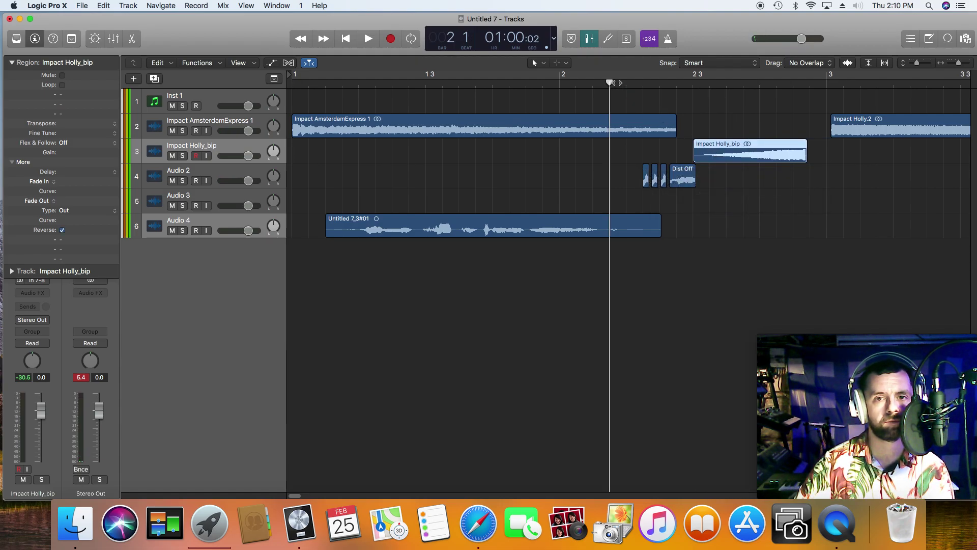
{"action": "key", "text": "space"}
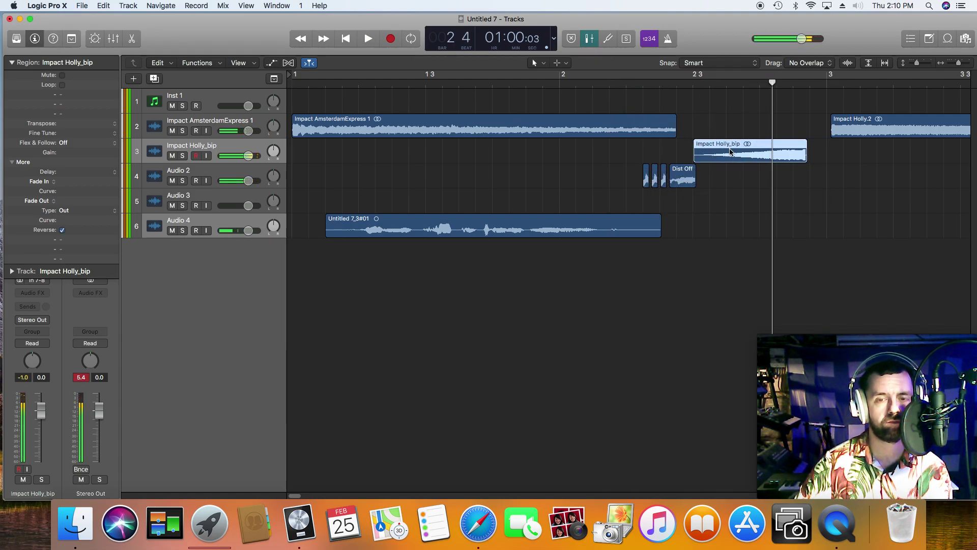
Step: Move Impact Holly_bip later to overlap bar 3, lengthen the last Dist Off piece further, and audition the gap between them
{"action": "left_click_drag", "start_coordinate": [731, 152], "coordinate": [790, 153]}
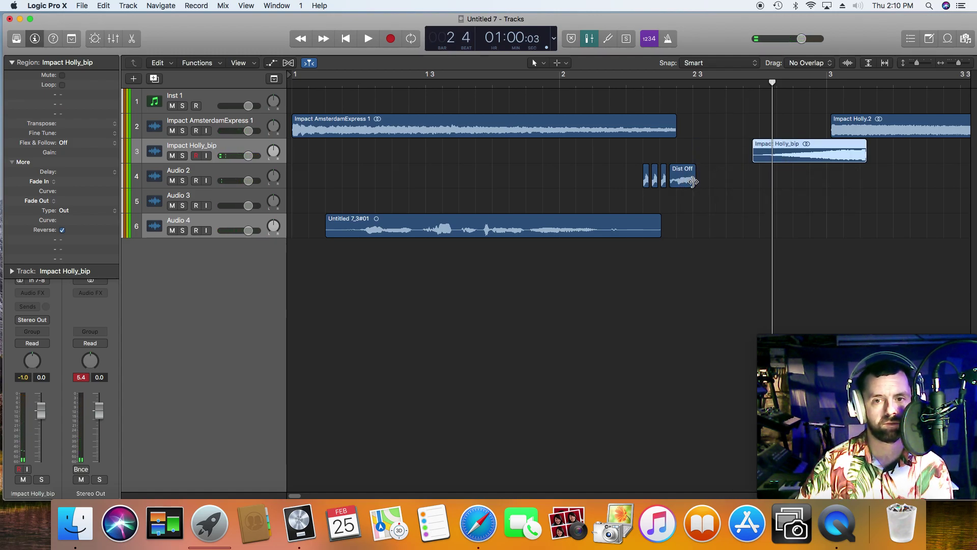
{"action": "left_click_drag", "start_coordinate": [692, 182], "coordinate": [722, 184]}
{"action": "left_click", "coordinate": [612, 83]}
{"action": "key", "text": "space"}
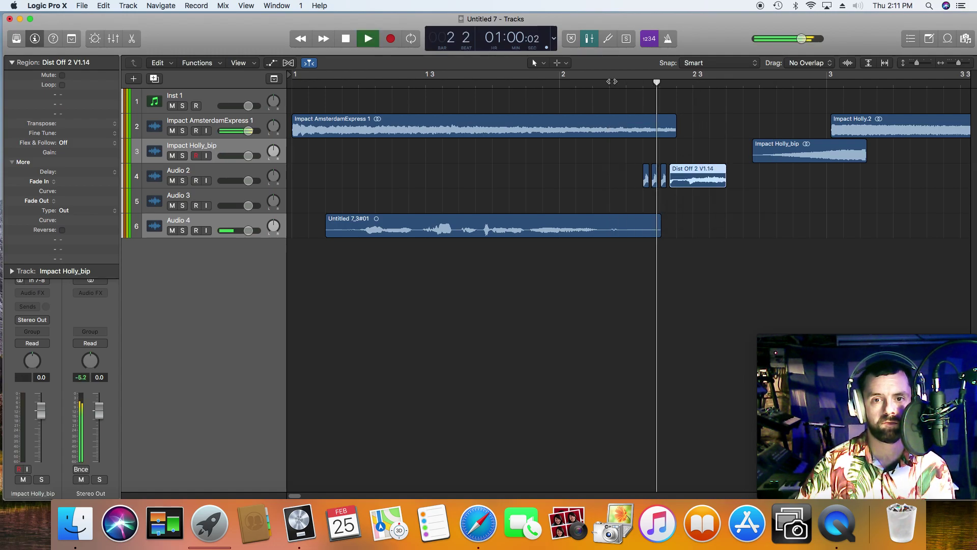
{"action": "left_click", "coordinate": [612, 82]}
{"action": "key", "text": "space"}
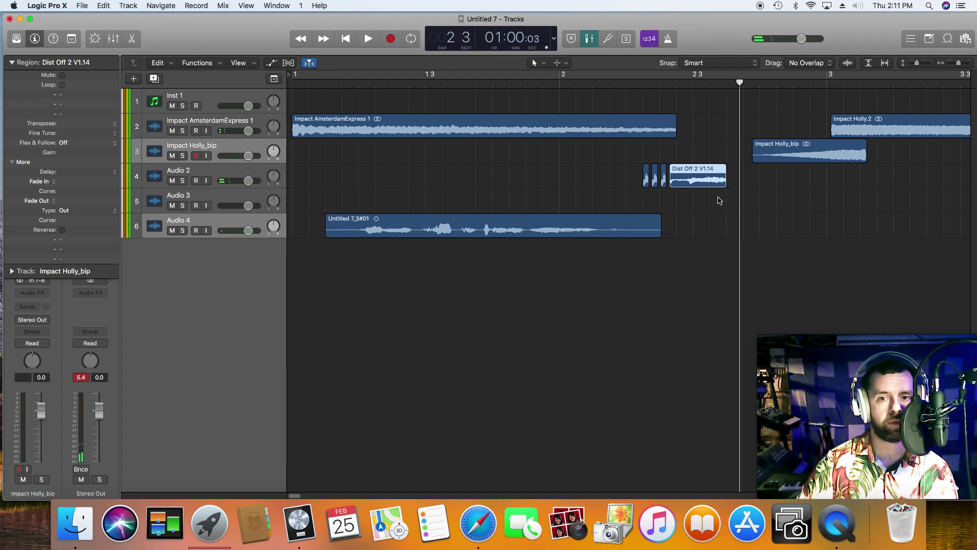
Step: Add a fade-out of 154 to Dist Off 2 V1.14 with the Fade tool, change its type to Slow Down, and play it
{"action": "key", "text": "t"}
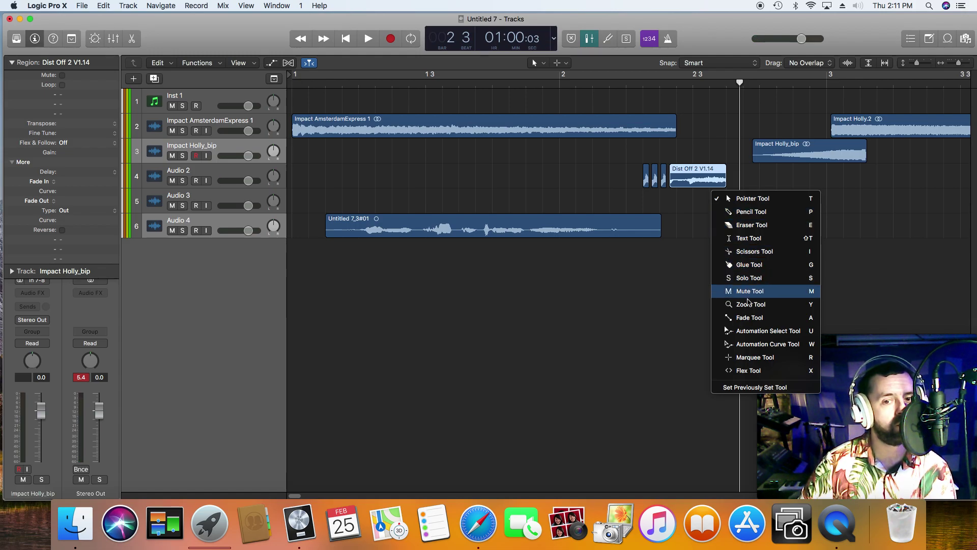
{"action": "left_click", "coordinate": [749, 317]}
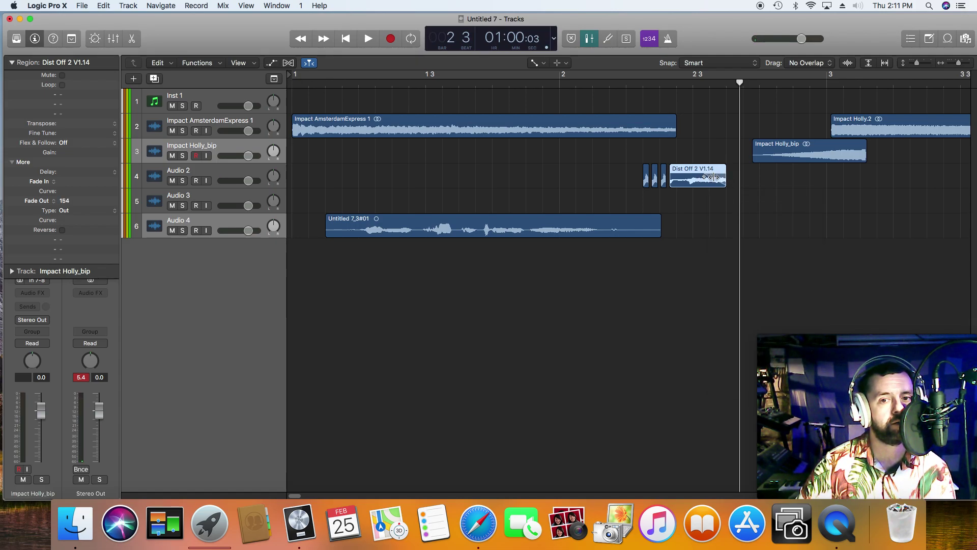
{"action": "right_click", "coordinate": [714, 175]}
{"action": "left_click", "coordinate": [699, 141]}
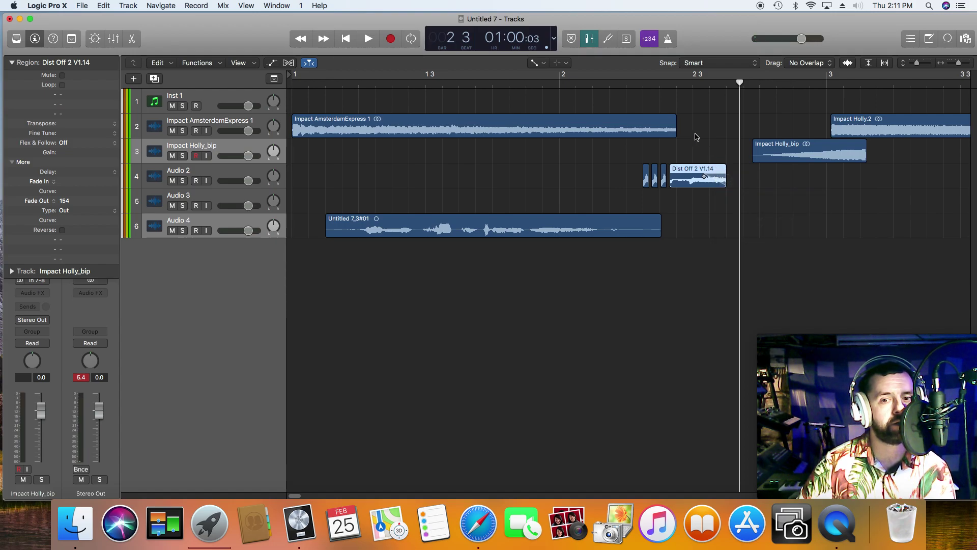
{"action": "double_click", "coordinate": [645, 83]}
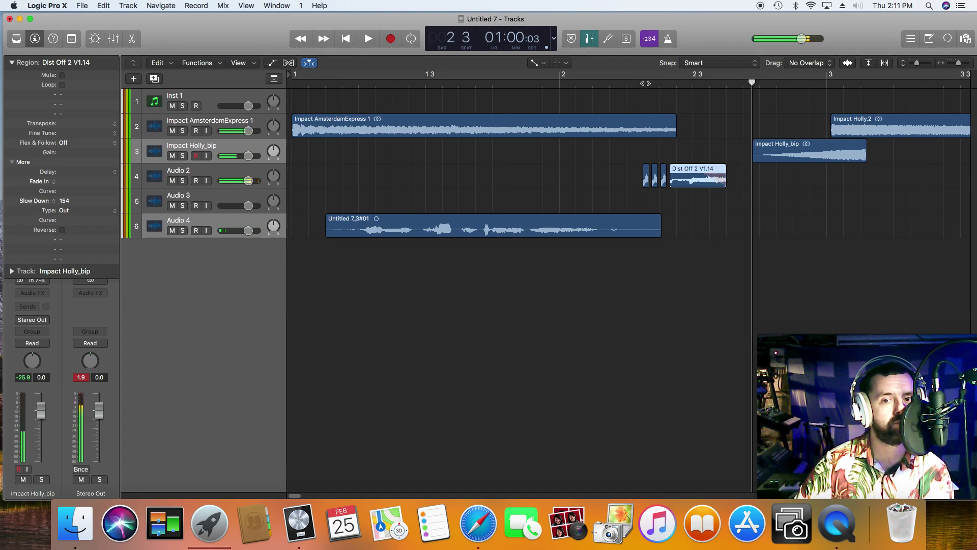
Step: Switch back to the Pointer tool, move Impact Holly_bip earlier to end at bar 3, and audition the transition several times
{"action": "left_click", "coordinate": [776, 153]}
{"action": "key", "text": "t"}
{"action": "left_click", "coordinate": [773, 182]}
{"action": "left_click_drag", "start_coordinate": [770, 159], "coordinate": [732, 159]}
{"action": "double_click", "coordinate": [518, 83]}
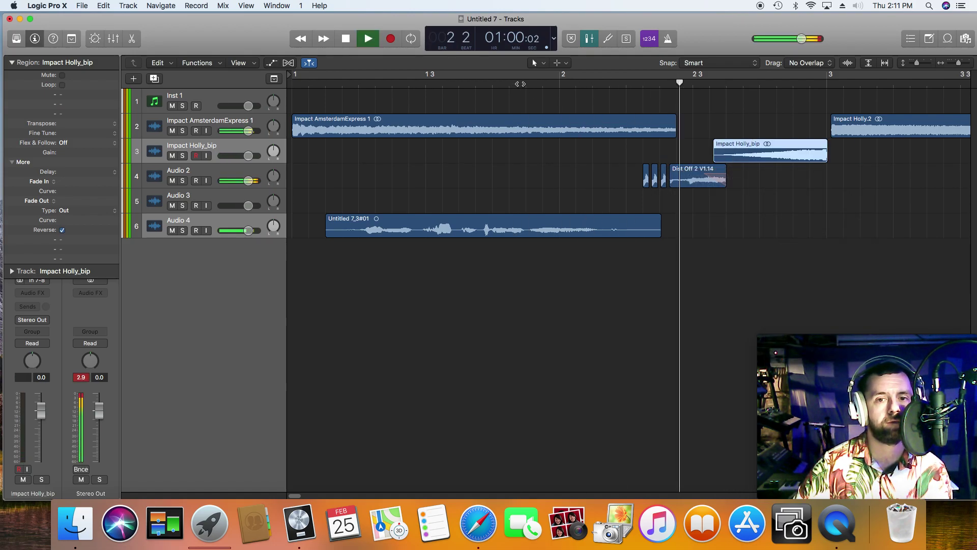
{"action": "key", "text": "space"}
{"action": "double_click", "coordinate": [567, 83]}
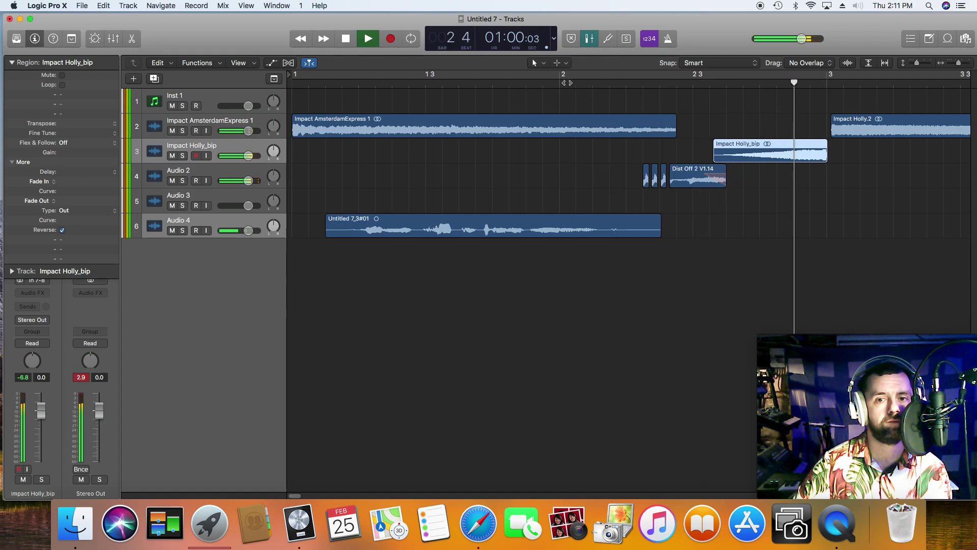
{"action": "key", "text": "space"}
{"action": "double_click", "coordinate": [648, 82]}
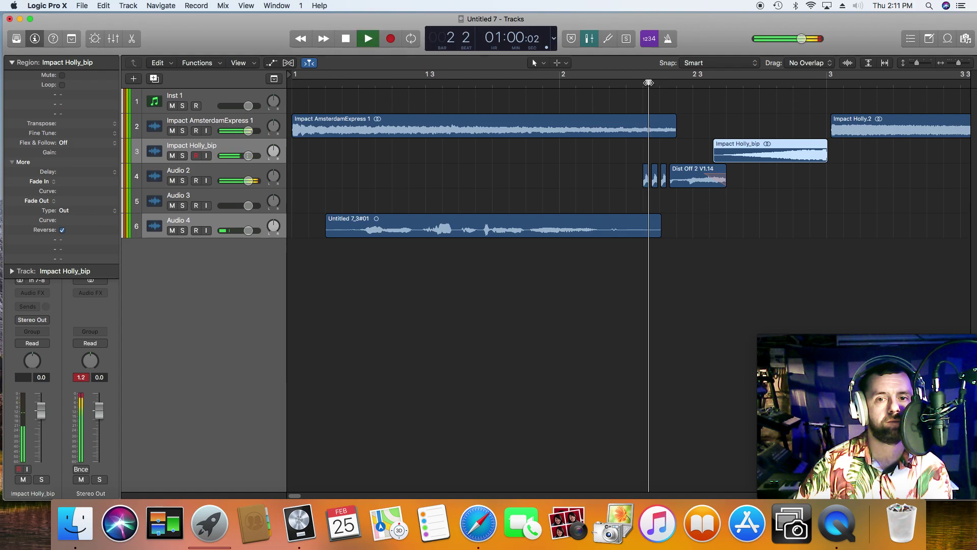
Step: Move Impact Holly.2 to start slightly after bar 3 and replay the whole arrangement from the start
{"action": "left_click_drag", "start_coordinate": [849, 131], "coordinate": [859, 126]}
{"action": "double_click", "coordinate": [627, 82]}
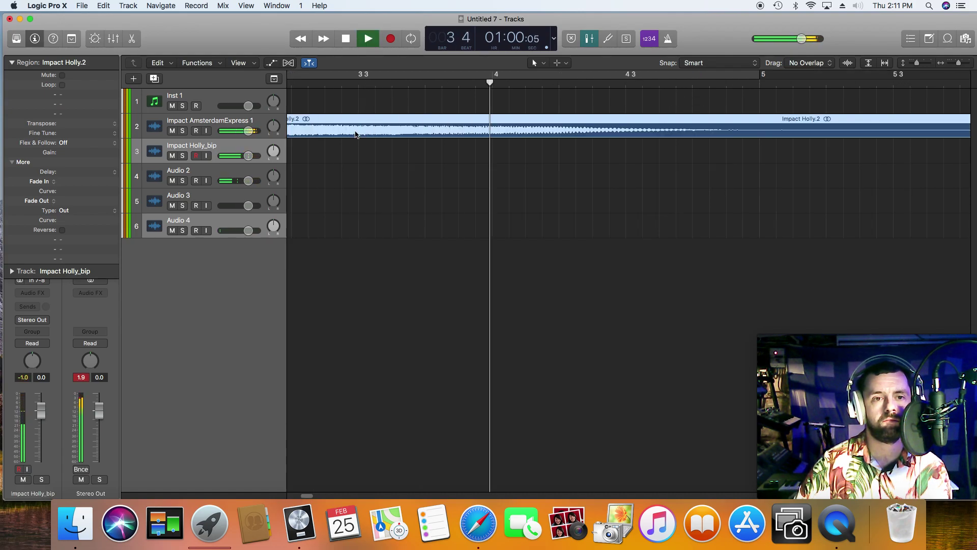
{"action": "key", "text": "Return"}
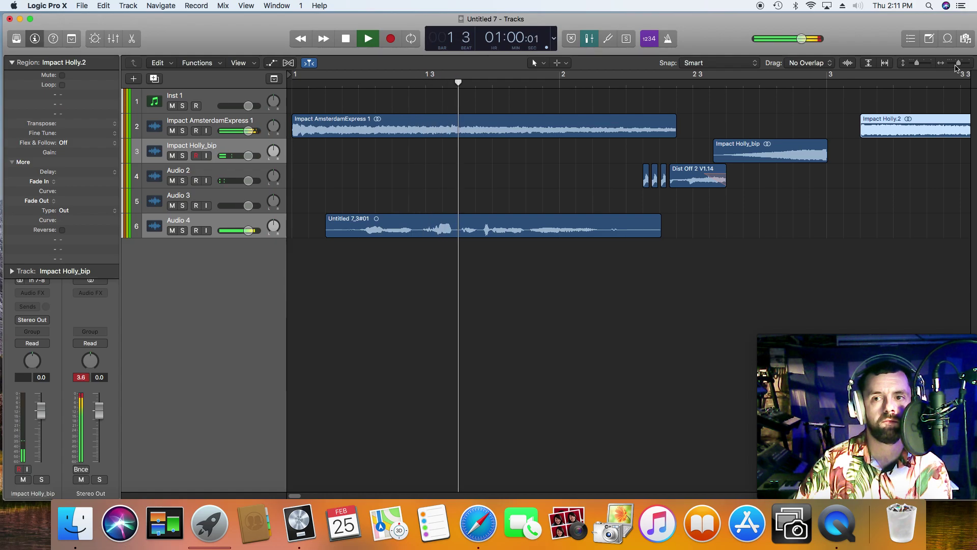
{"action": "left_click_drag", "start_coordinate": [956, 65], "coordinate": [953, 65]}
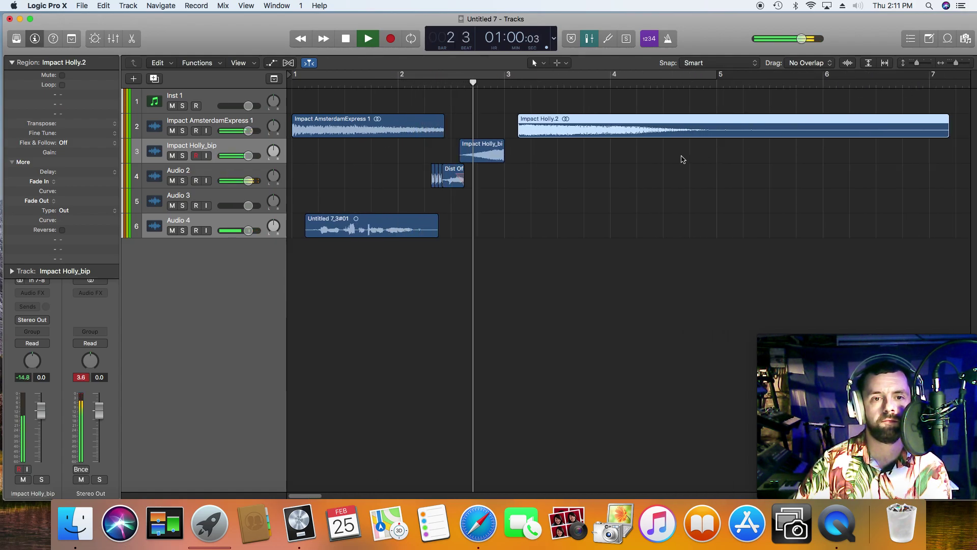
Step: Stop playback, move Impact Holly.2 a little later to widen the pause after the swell, and reposition the playhead before the stutters
{"action": "key", "text": "space"}
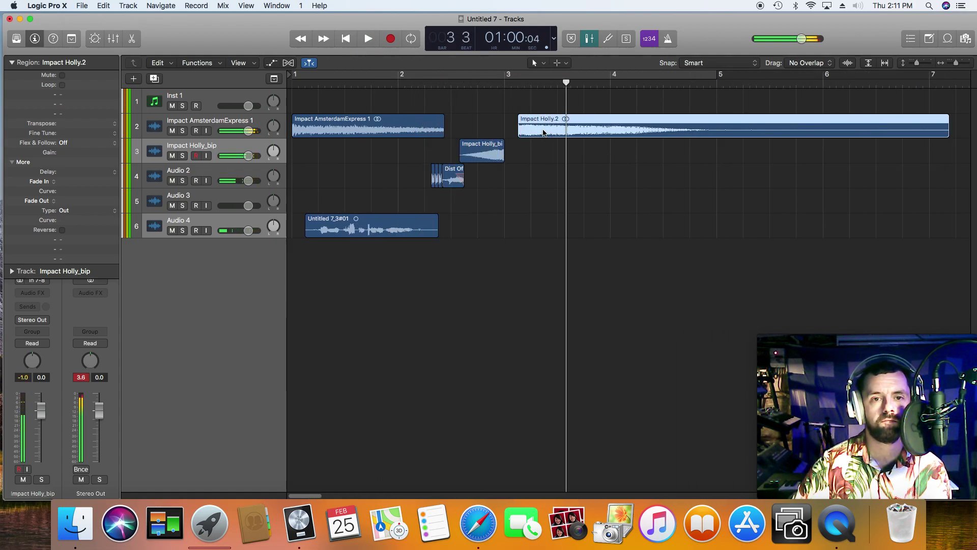
{"action": "left_click_drag", "start_coordinate": [543, 132], "coordinate": [556, 132]}
{"action": "left_click", "coordinate": [440, 86]}
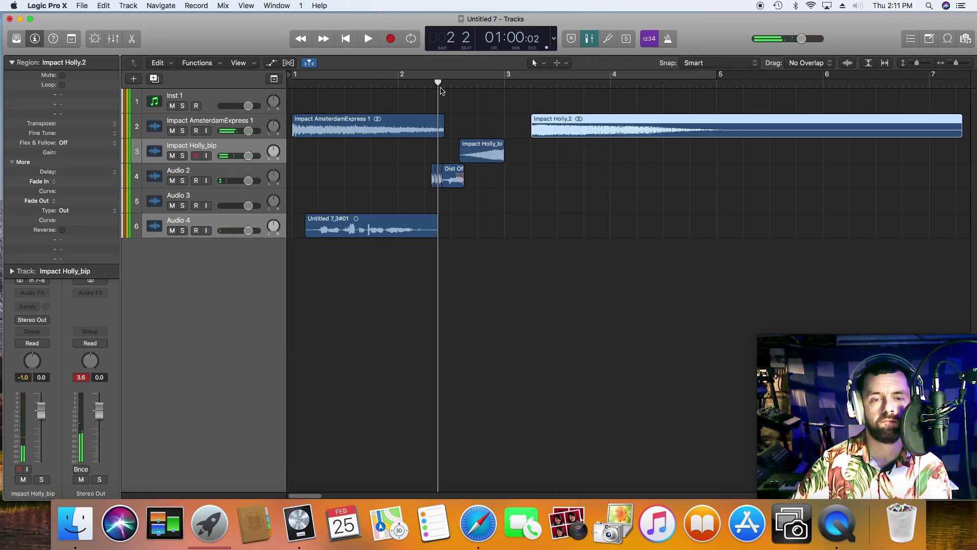
Step: Audition the transition from the stutters through Impact Holly.2, then replay the arrangement from the start up to bar 3
{"action": "key", "text": "space"}
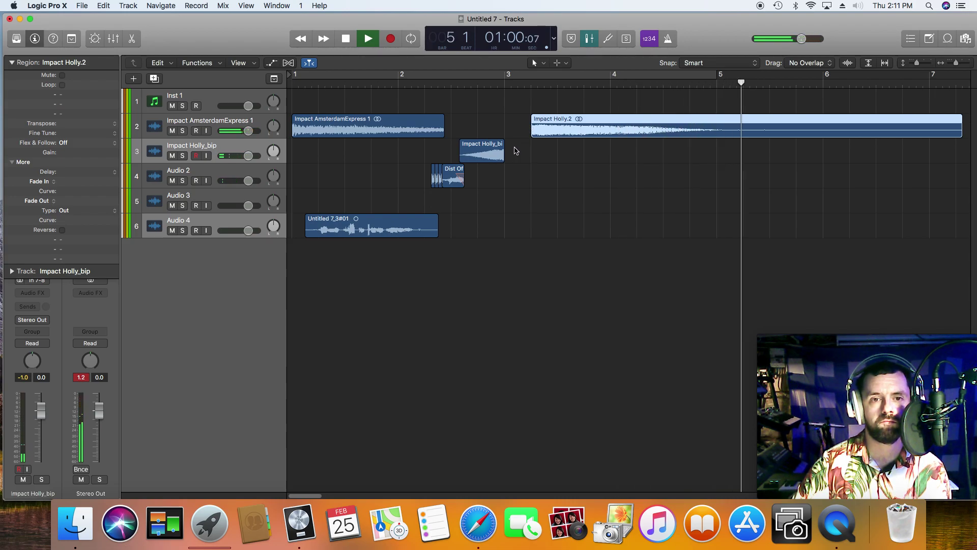
{"action": "key", "text": "space"}
{"action": "left_click", "coordinate": [346, 39]}
{"action": "key", "text": "space"}
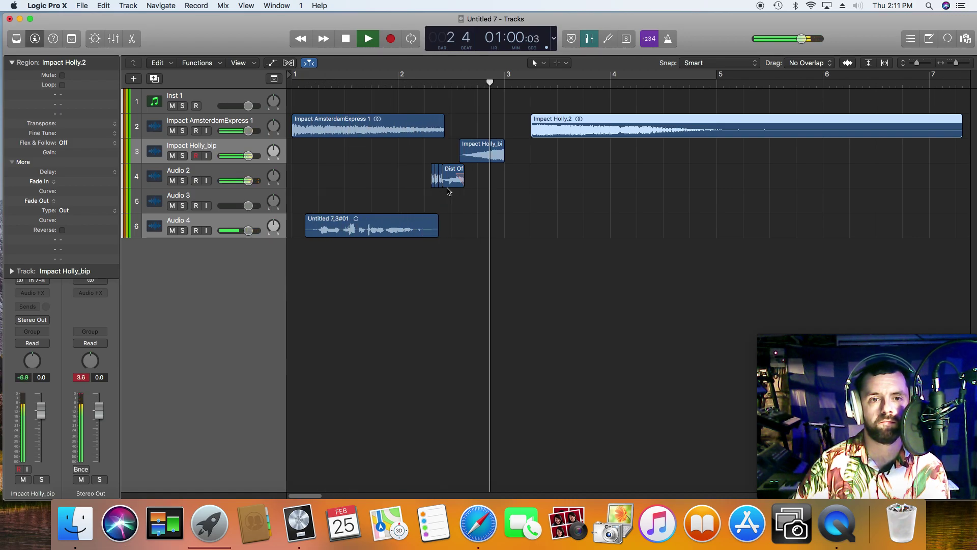
{"action": "key", "text": "space"}
Step: Shorten Impact AmsterdamExpress 1 at its end and move the distortion stutters, Impact Holly_bip and Impact Holly.2 slightly earlier together
{"action": "left_click_drag", "start_coordinate": [548, 107], "coordinate": [441, 187]}
{"action": "left_click_drag", "start_coordinate": [469, 185], "coordinate": [470, 186]}
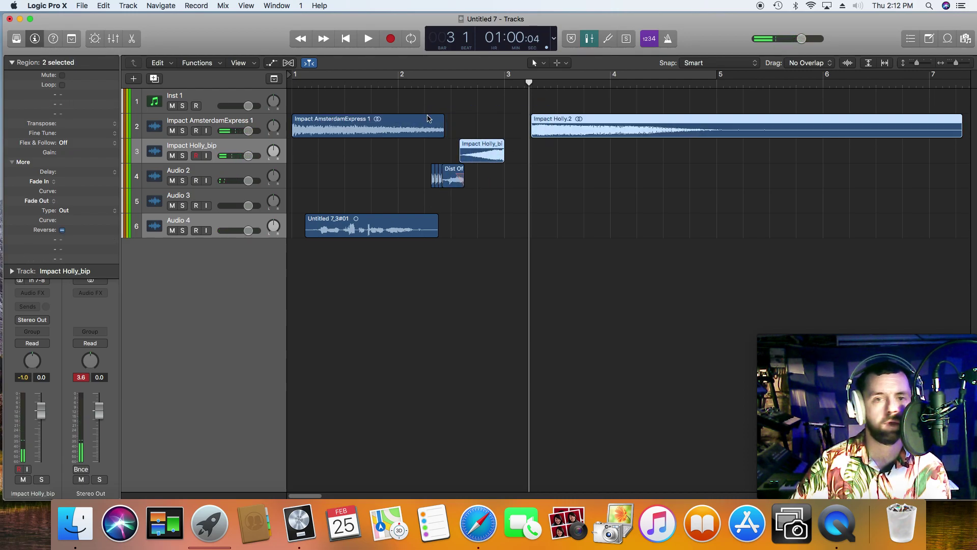
{"action": "left_click_drag", "start_coordinate": [445, 129], "coordinate": [417, 130]}
{"action": "left_click_drag", "start_coordinate": [557, 102], "coordinate": [433, 188]}
{"action": "left_click_drag", "start_coordinate": [483, 161], "coordinate": [477, 161]}
{"action": "left_click", "coordinate": [429, 133]}
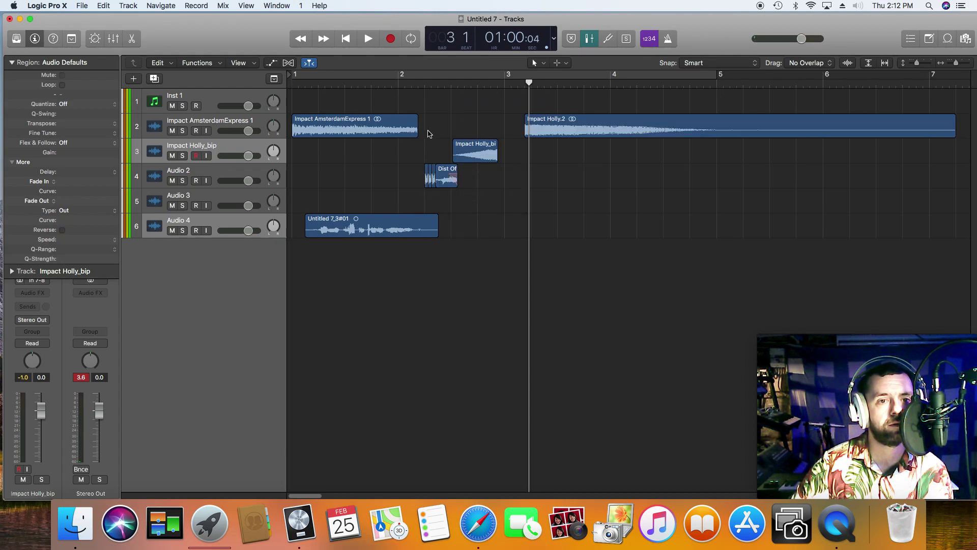
Step: Extend the end of Impact AmsterdamExpress 1 to the start of the reversed swell and play the transition
{"action": "left_click_drag", "start_coordinate": [416, 132], "coordinate": [449, 133]}
{"action": "left_click", "coordinate": [370, 87]}
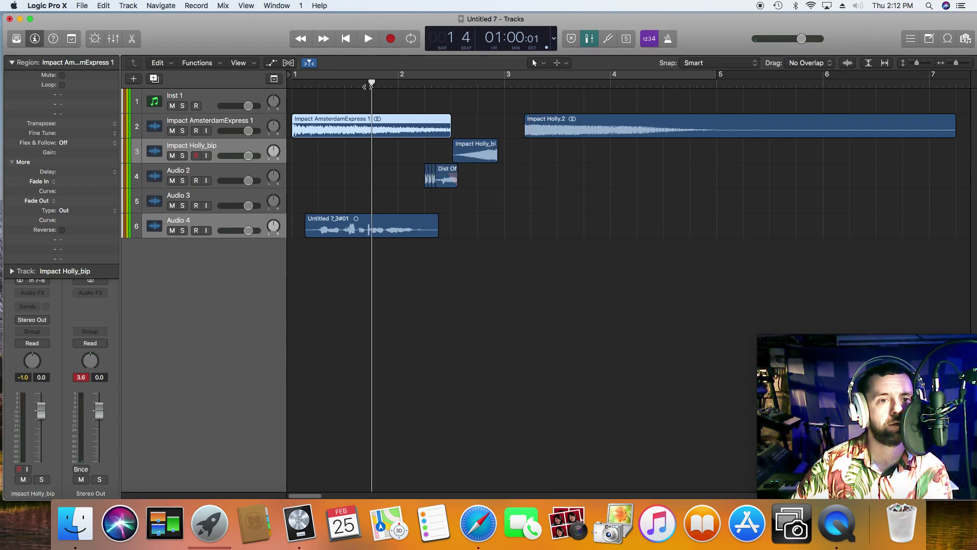
{"action": "key", "text": "space"}
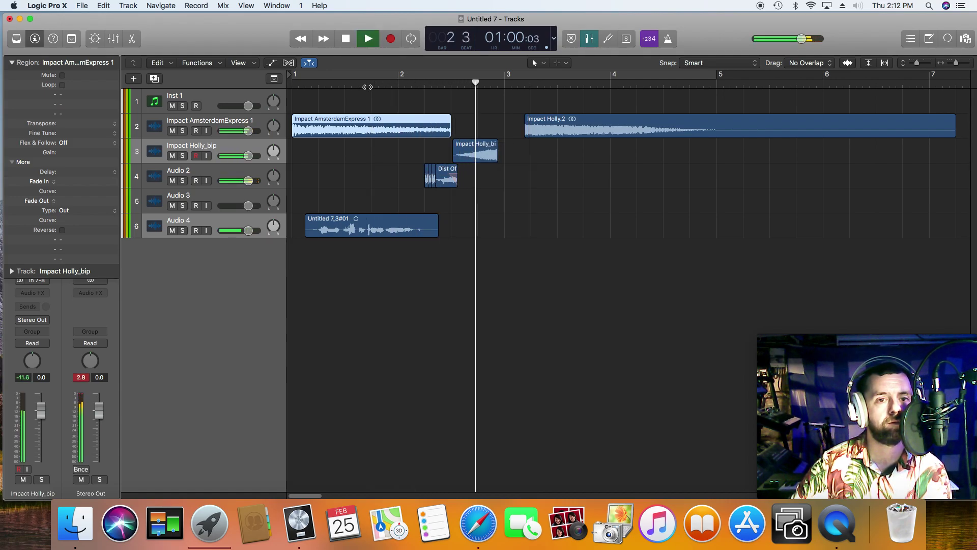
{"action": "key", "text": "space"}
Step: Try shortening Impact AmsterdamExpress 1 to end where the first stutter starts and listen to the transition
{"action": "left_click_drag", "start_coordinate": [446, 129], "coordinate": [425, 132]}
{"action": "left_click_drag", "start_coordinate": [373, 87], "coordinate": [378, 86]}
{"action": "key", "text": "space"}
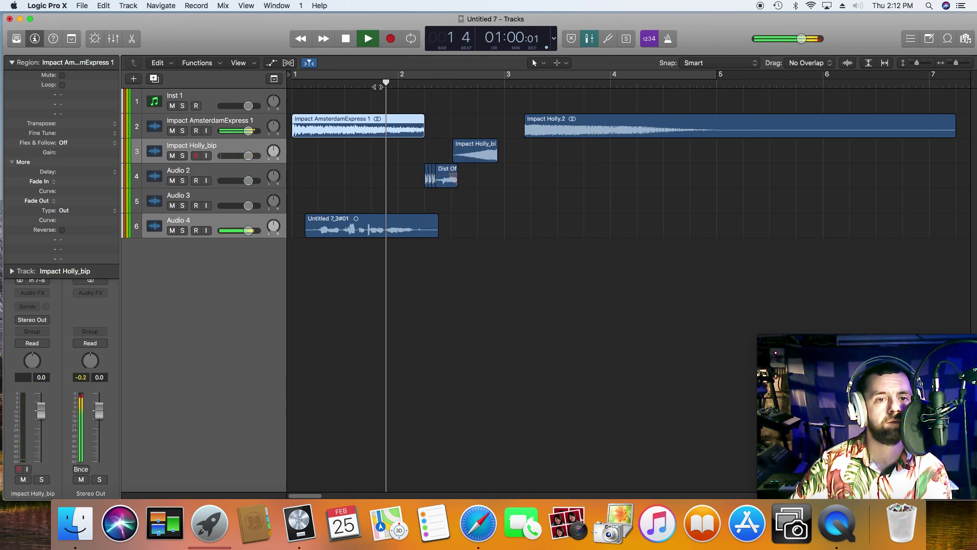
{"action": "key", "text": "space"}
Step: Extend Impact AmsterdamExpress 1 back to the start of the reversed swell and play through the final impact
{"action": "left_click_drag", "start_coordinate": [424, 131], "coordinate": [451, 132]}
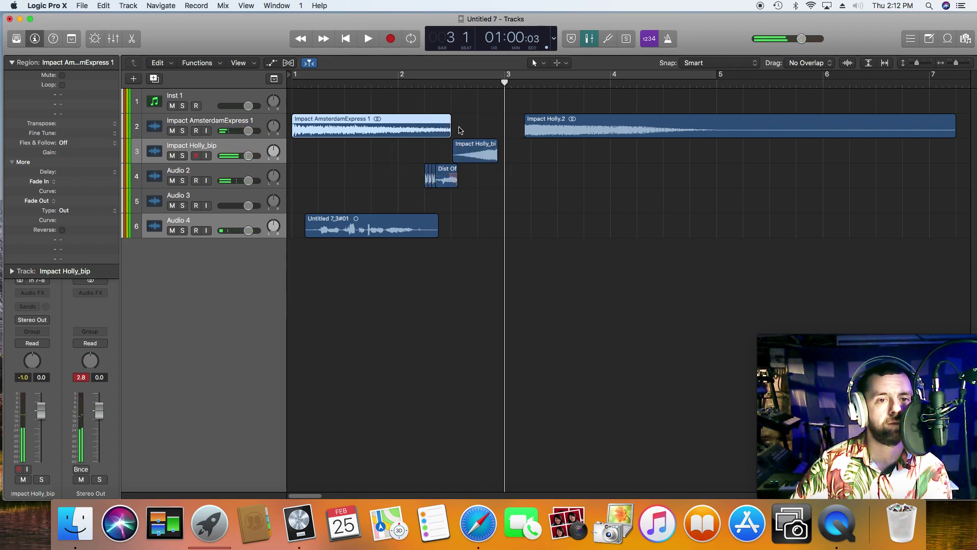
{"action": "left_click", "coordinate": [379, 83]}
{"action": "key", "text": "space"}
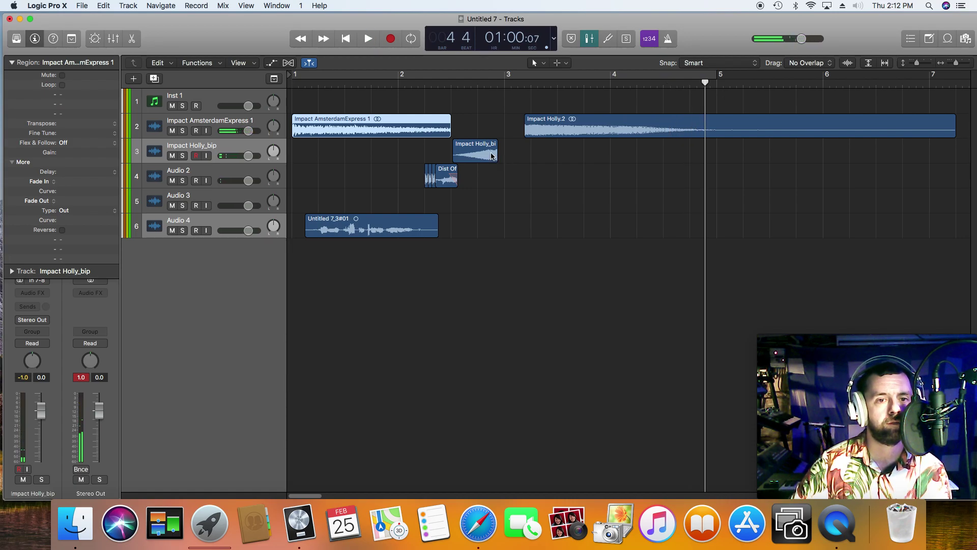
Step: Collapse the region settings and insert the stereo Waves RVerb (s) plug-in on the Impact Holly_bip track
{"action": "left_click", "coordinate": [218, 148]}
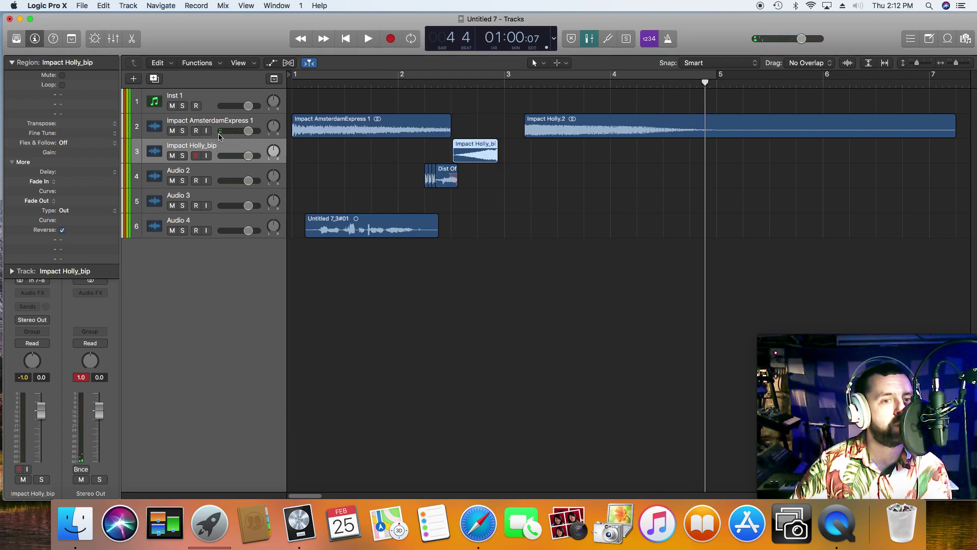
{"action": "left_click", "coordinate": [11, 62]}
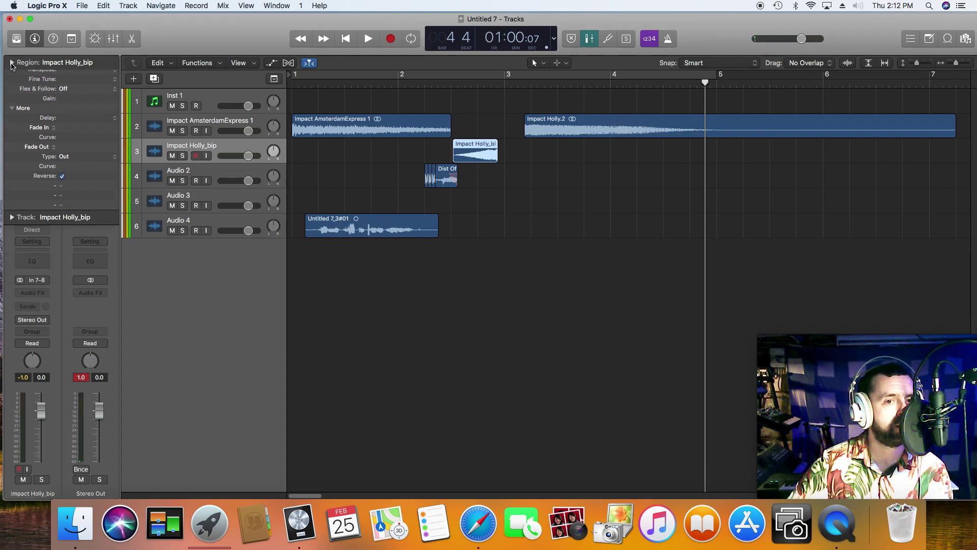
{"action": "left_click", "coordinate": [45, 294]}
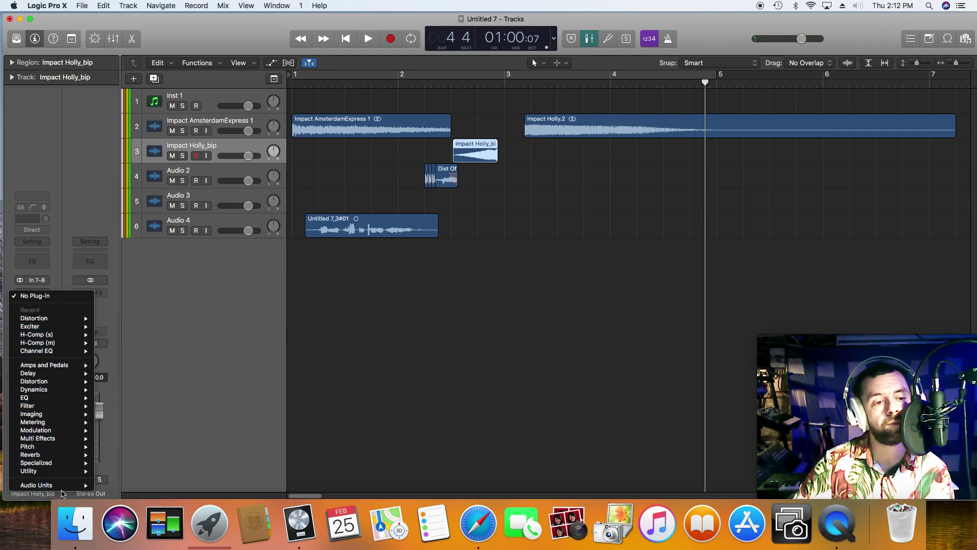
{"action": "mouse_move", "coordinate": [56, 485]}
{"action": "mouse_move", "coordinate": [141, 489]}
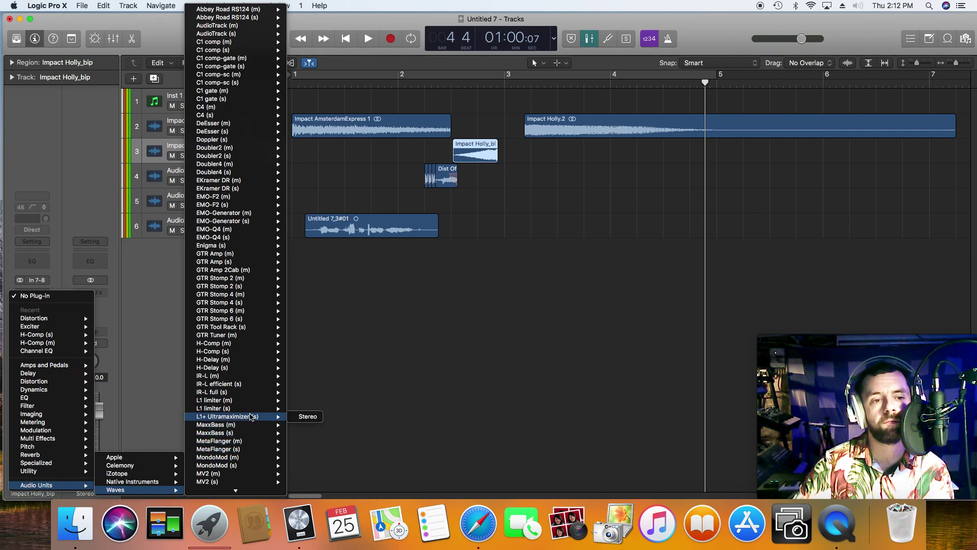
{"action": "mouse_move", "coordinate": [249, 492]}
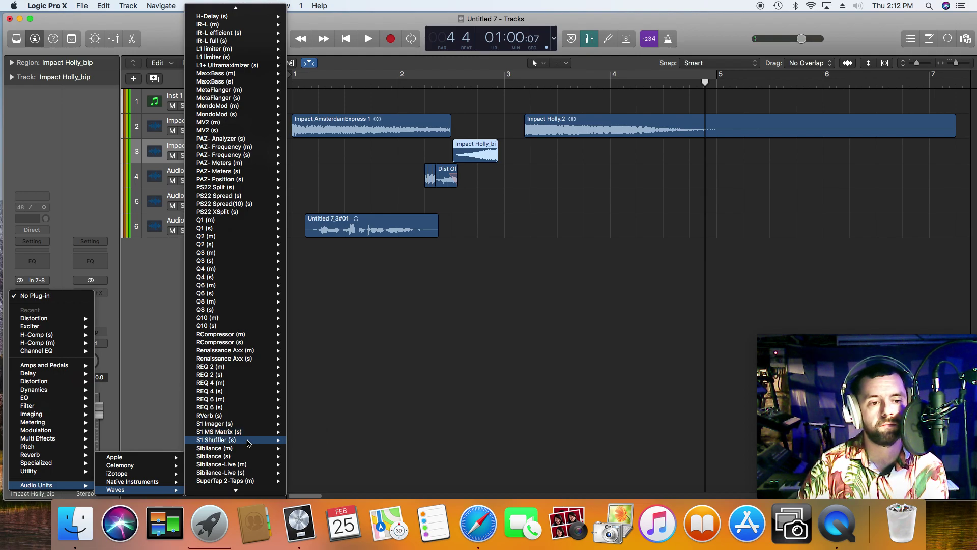
{"action": "left_click", "coordinate": [304, 417]}
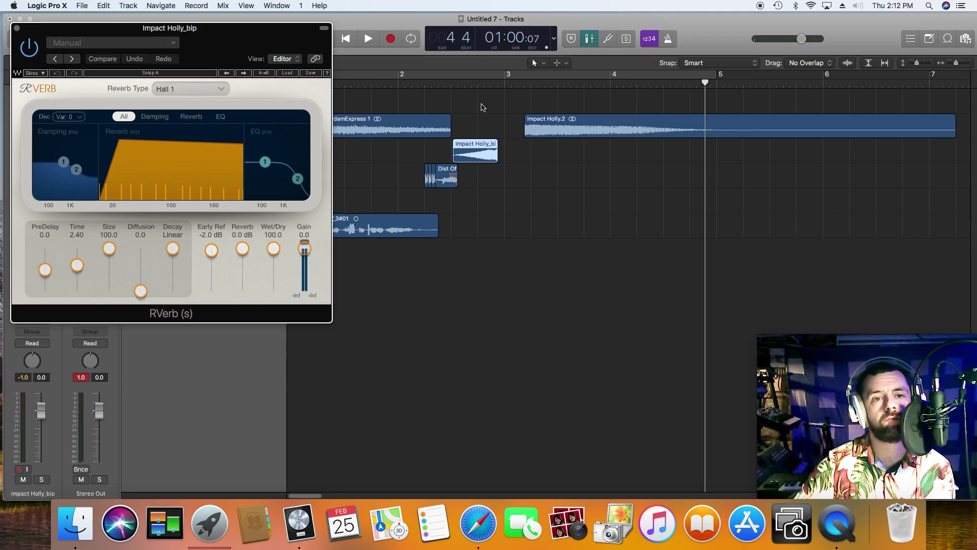
Step: Audition the reverb on the swell, lower RVerb's Wet/Dry to 67.2, replay it, and close the plug-in window
{"action": "double_click", "coordinate": [457, 83]}
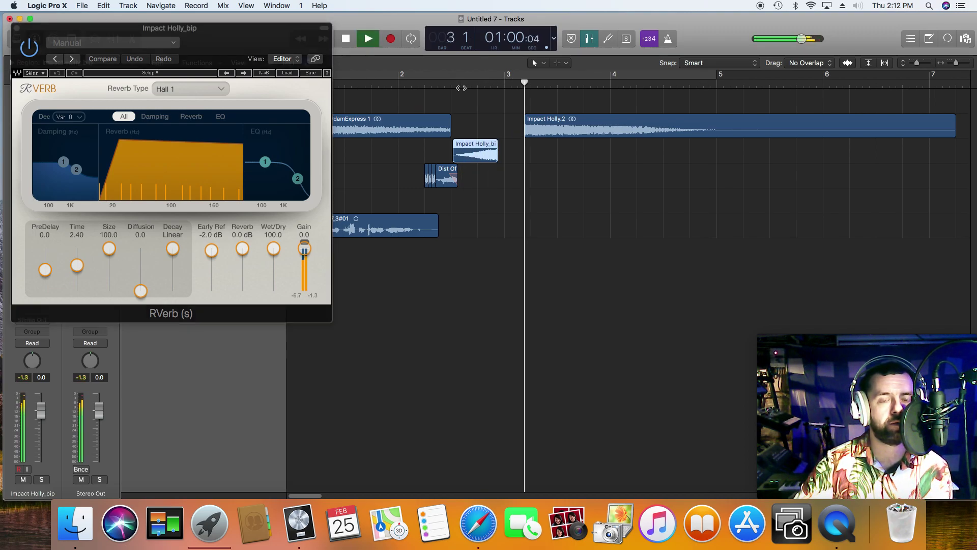
{"action": "left_click", "coordinate": [431, 83]}
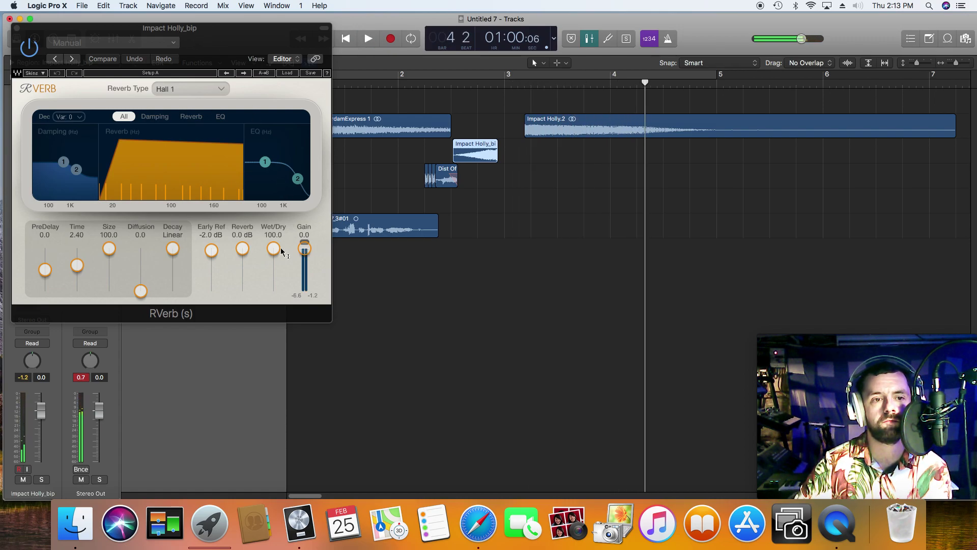
{"action": "left_click_drag", "start_coordinate": [275, 250], "coordinate": [275, 256]}
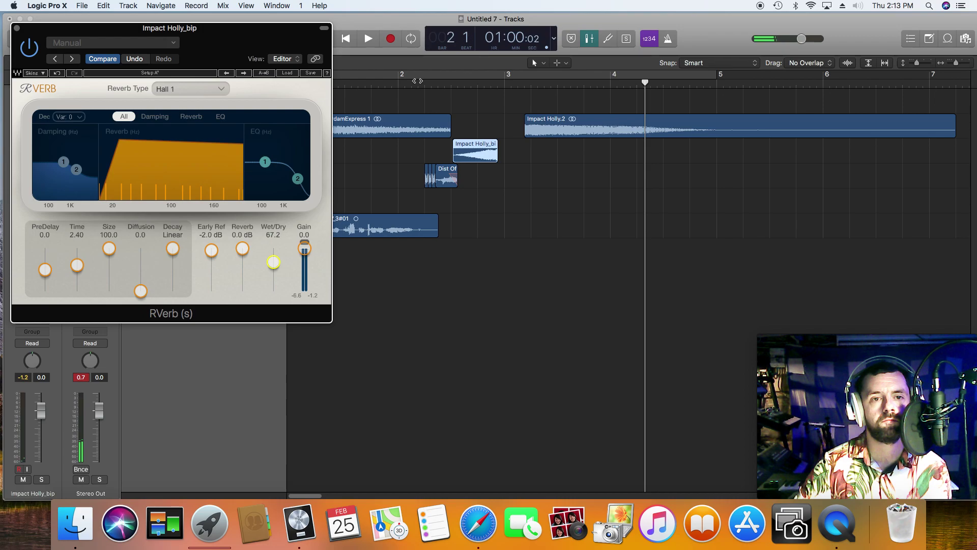
{"action": "key", "text": "space"}
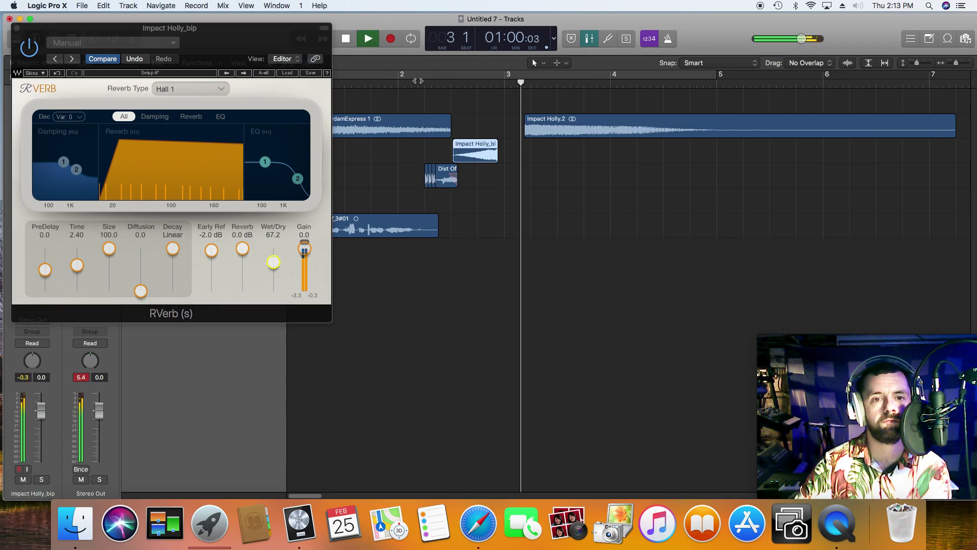
{"action": "key", "text": "space"}
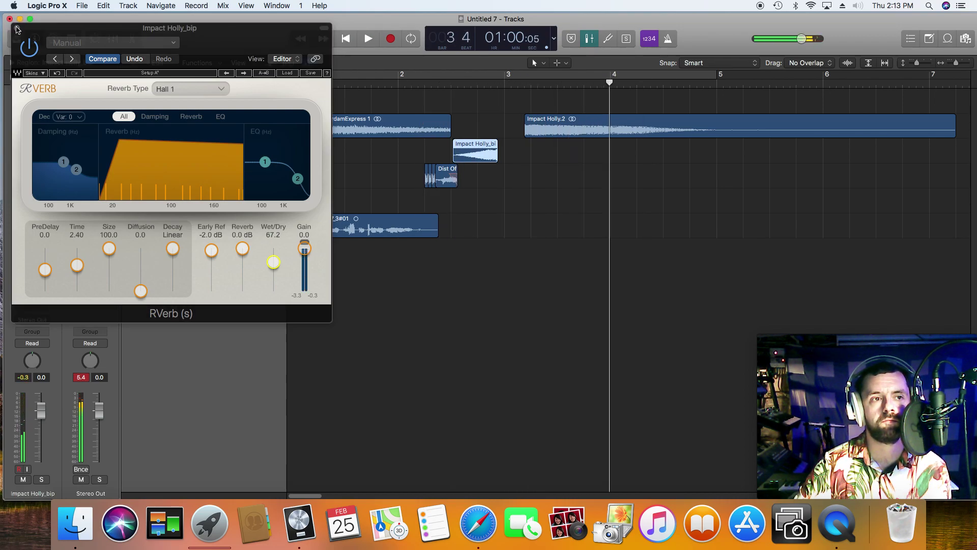
{"action": "left_click", "coordinate": [17, 29]}
Step: Move Impact Holly.2 later to start around the middle of bar 3, then audition the transition and the full arrangement
{"action": "left_click_drag", "start_coordinate": [541, 130], "coordinate": [573, 130]}
{"action": "key", "text": "space"}
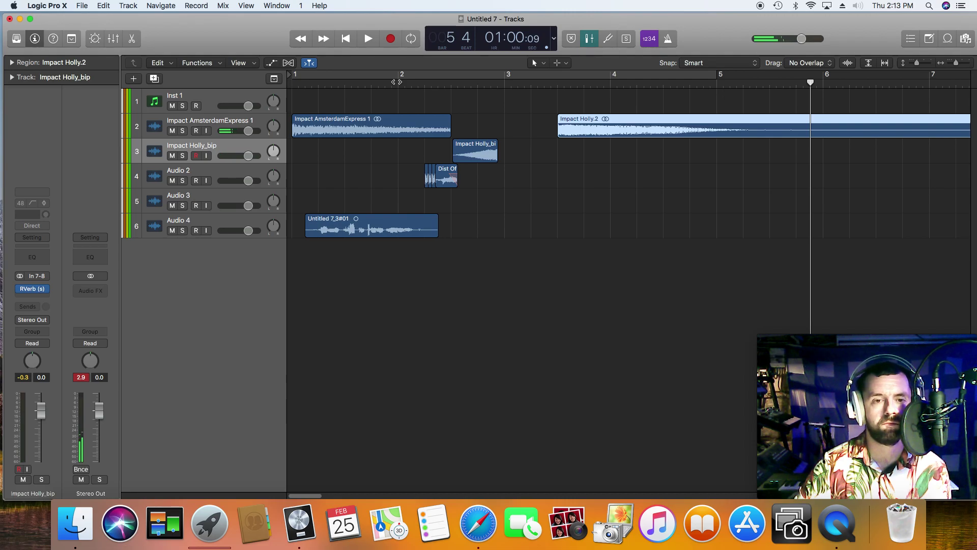
{"action": "double_click", "coordinate": [403, 84]}
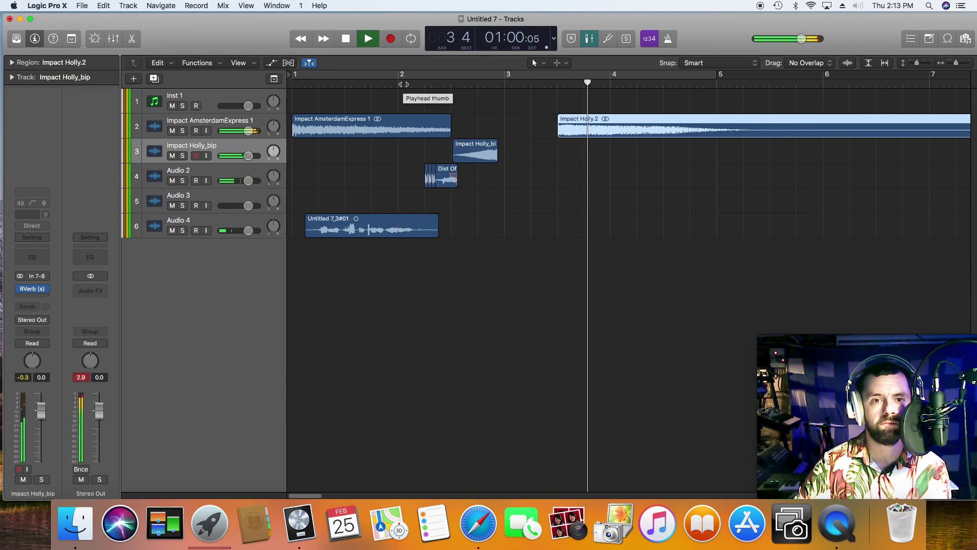
{"action": "key", "text": "Return"}
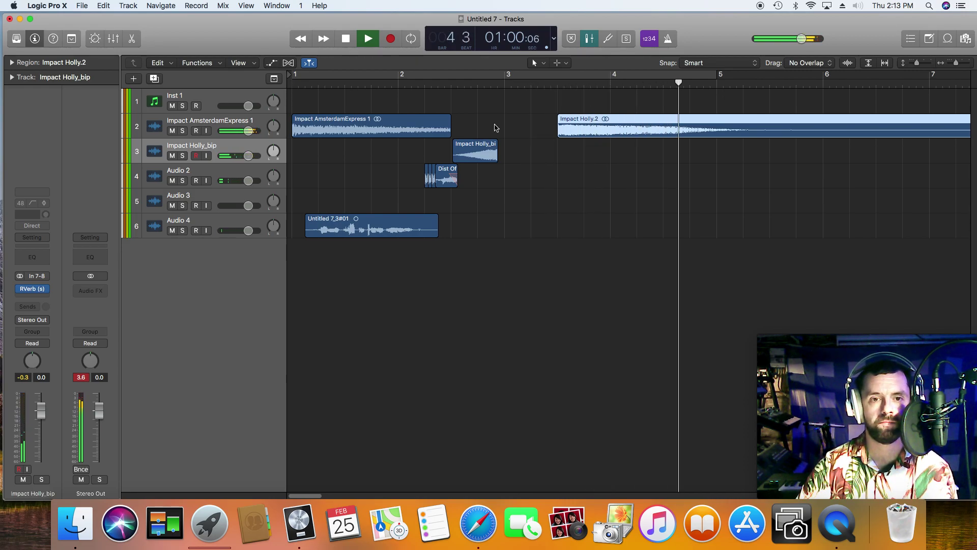
{"action": "key", "text": "space"}
Step: Select the Audio 3 track and record a vocal take on it from the middle of bar 2 to bar 5
{"action": "left_click", "coordinate": [503, 87]}
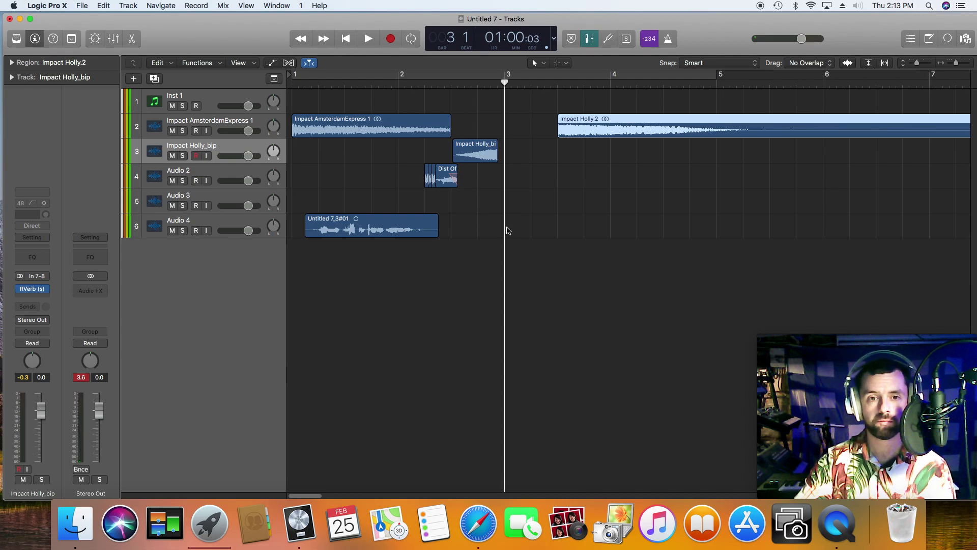
{"action": "left_click", "coordinate": [204, 172]}
{"action": "left_click", "coordinate": [214, 199]}
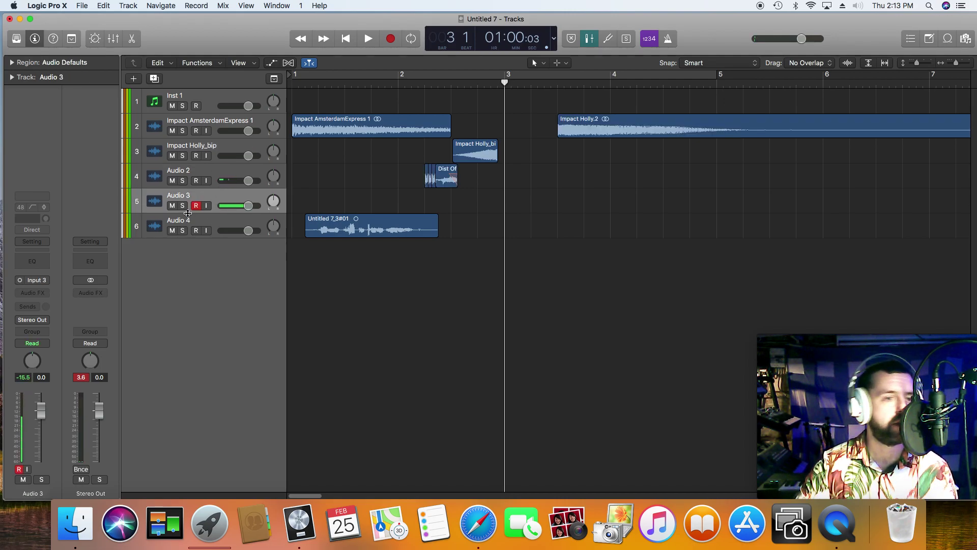
{"action": "left_click", "coordinate": [443, 84]}
{"action": "left_click", "coordinate": [392, 40]}
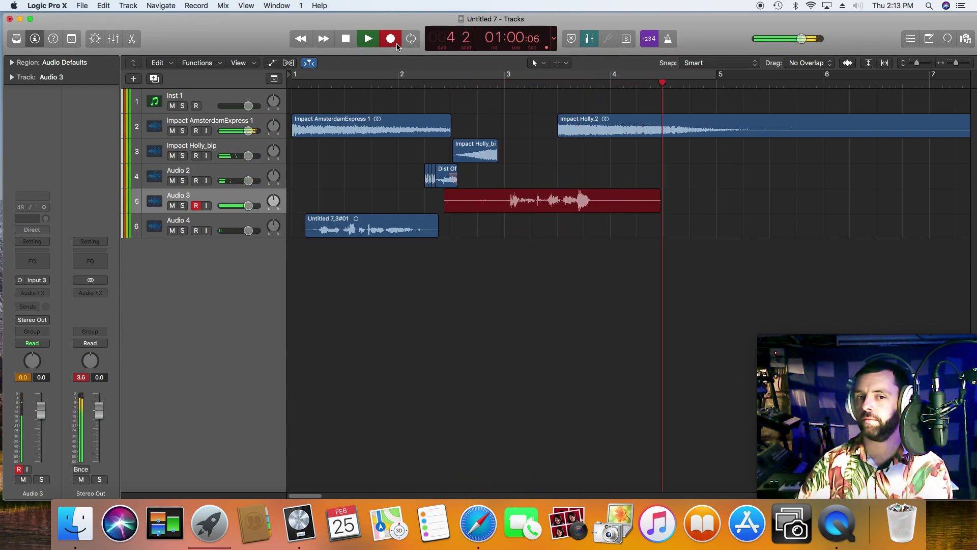
{"action": "key", "text": "space"}
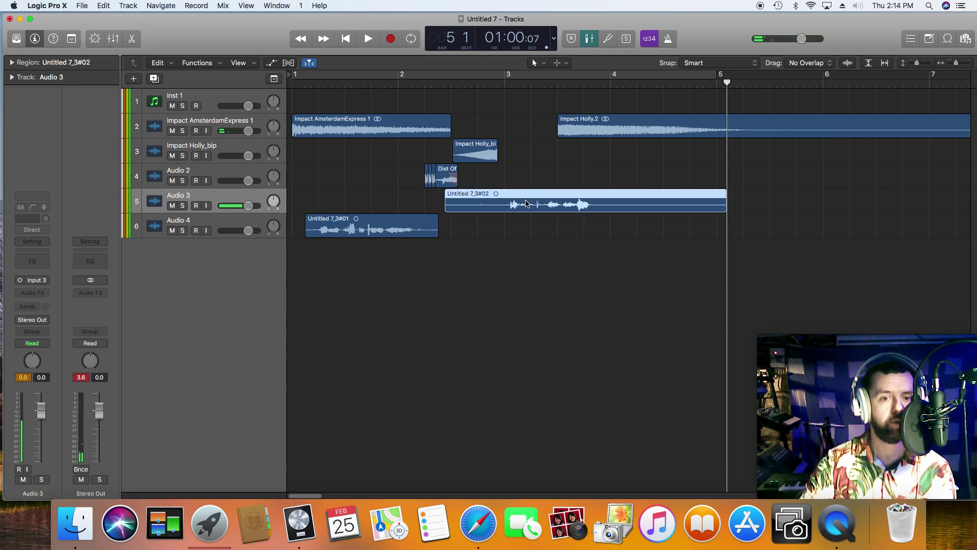
Step: Play back the new take, move Untitled 7_3#02 earlier to position 2 2 1 161, and audition its timing
{"action": "left_click", "coordinate": [375, 90]}
{"action": "key", "text": "space"}
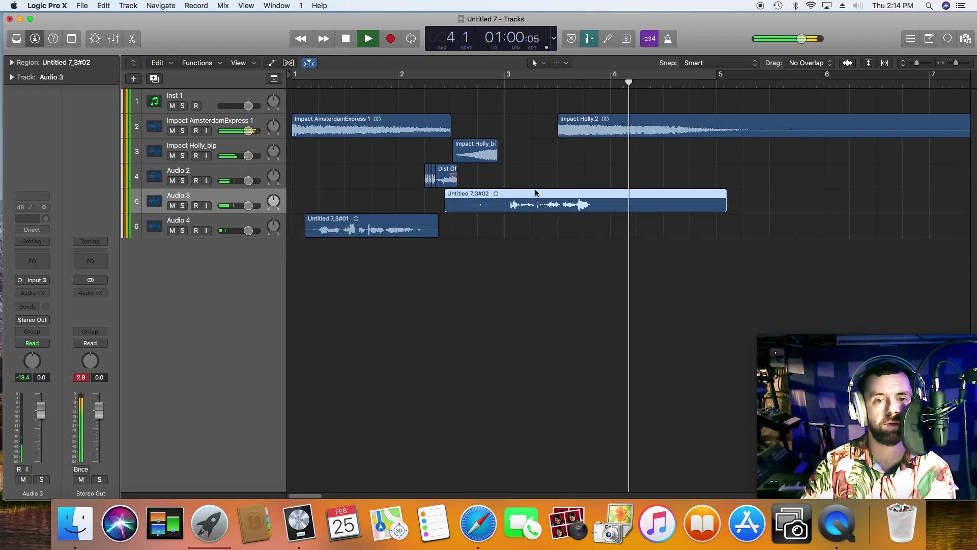
{"action": "key", "text": "space"}
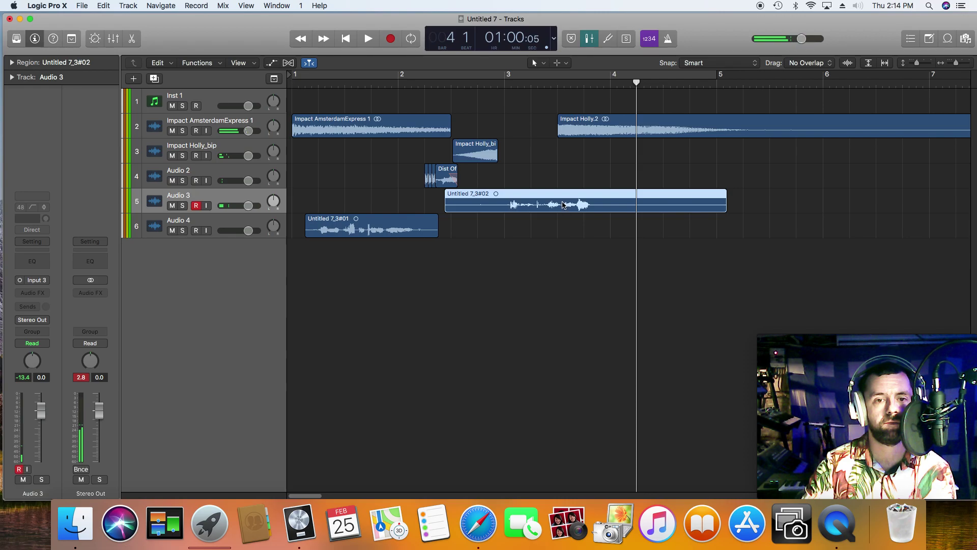
{"action": "left_click_drag", "start_coordinate": [545, 202], "coordinate": [530, 203]}
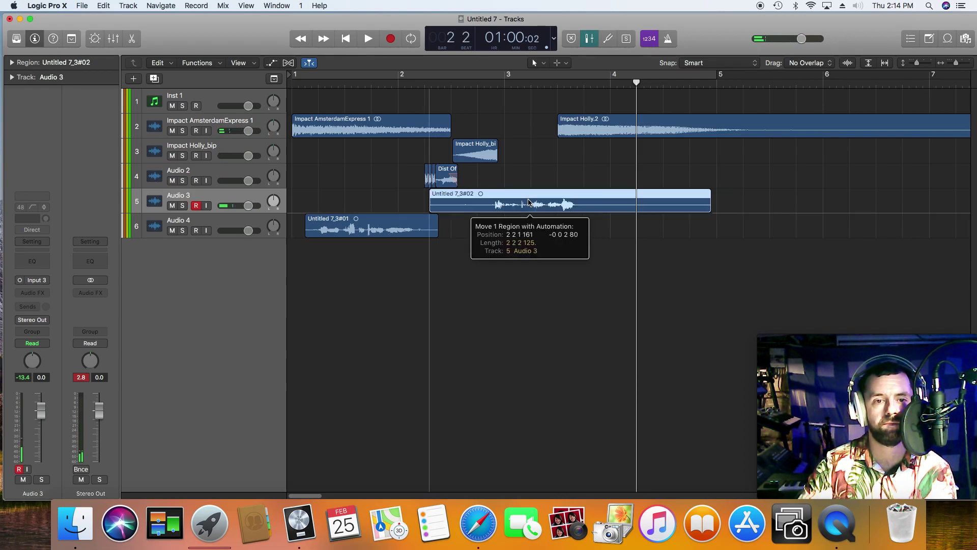
{"action": "left_click", "coordinate": [425, 86]}
{"action": "key", "text": "space"}
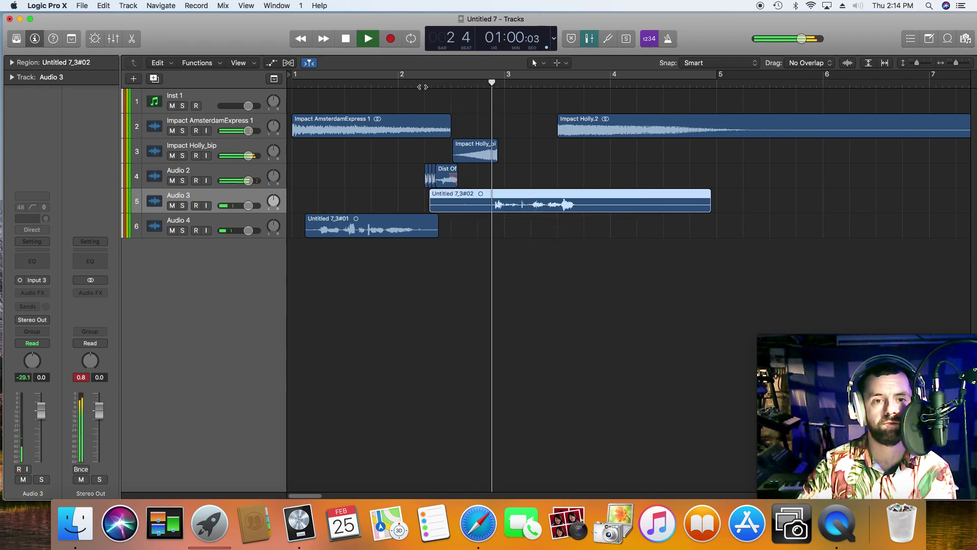
{"action": "key", "text": "space"}
Step: Trim Untitled 7_3#02 to run from the end of the swell to the start of Impact Holly.2 and play it
{"action": "left_click_drag", "start_coordinate": [708, 210], "coordinate": [575, 210]}
{"action": "left_click_drag", "start_coordinate": [433, 206], "coordinate": [497, 218]}
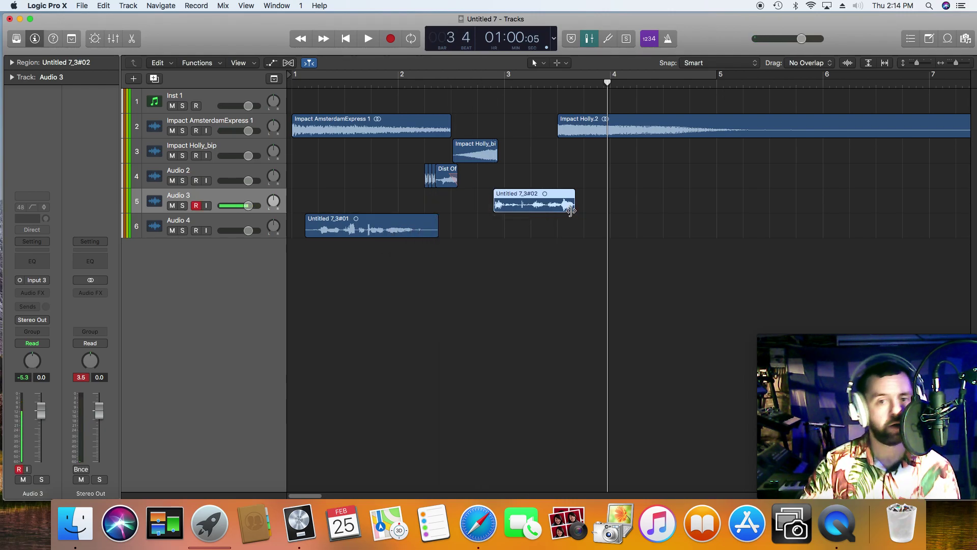
{"action": "left_click_drag", "start_coordinate": [571, 209], "coordinate": [557, 213]}
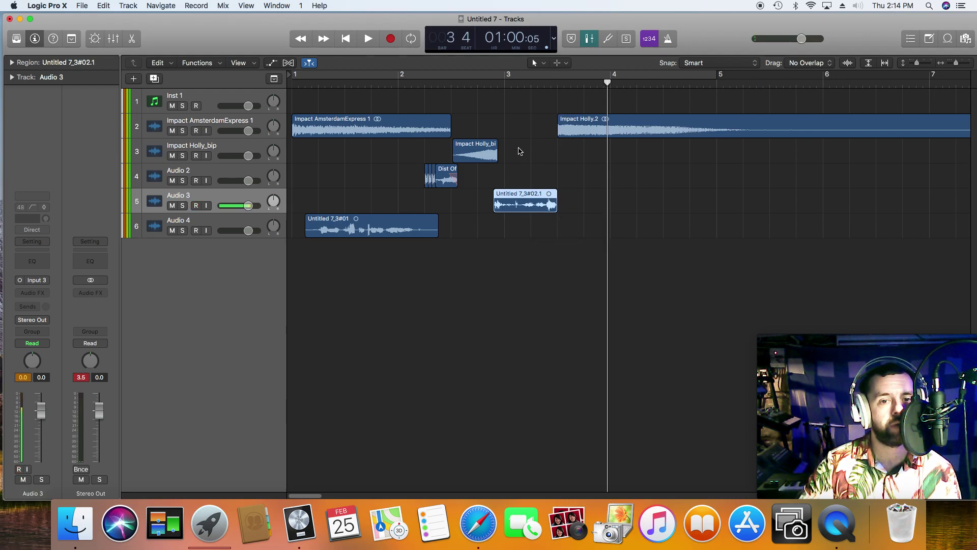
{"action": "double_click", "coordinate": [446, 83]}
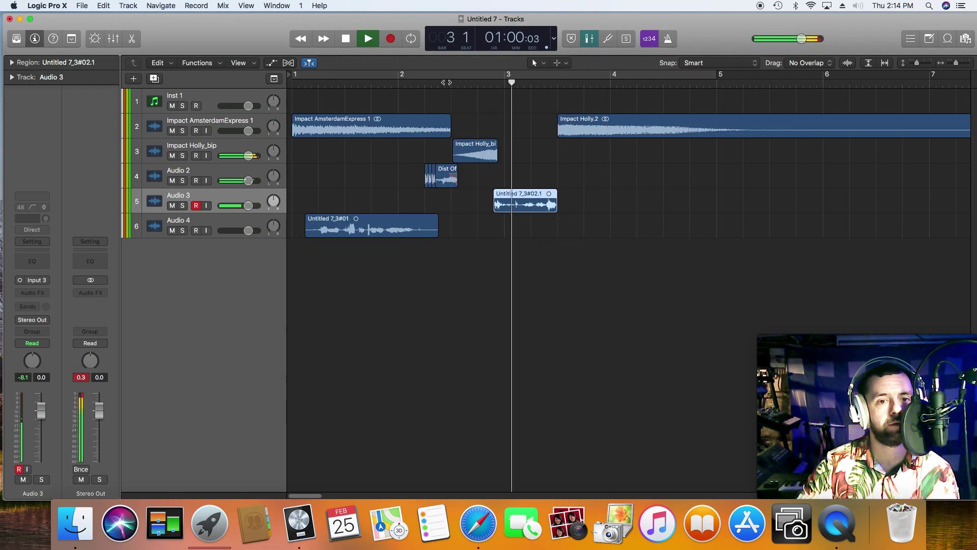
{"action": "key", "text": "space"}
Step: Undo the last trim of the Audio 3 vocal, shorten its end to slightly past the start of Impact Holly.2, and audition it
{"action": "left_click", "coordinate": [103, 7]}
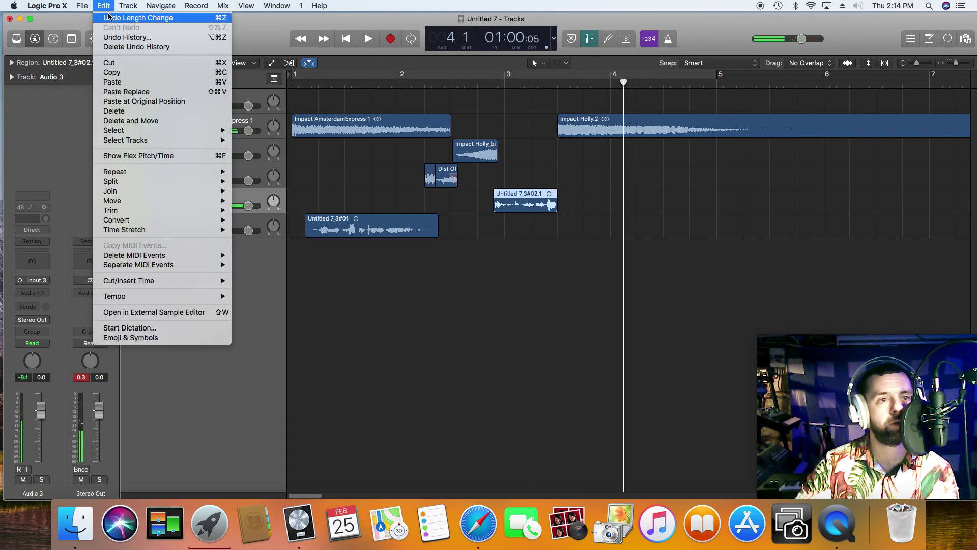
{"action": "left_click", "coordinate": [118, 16]}
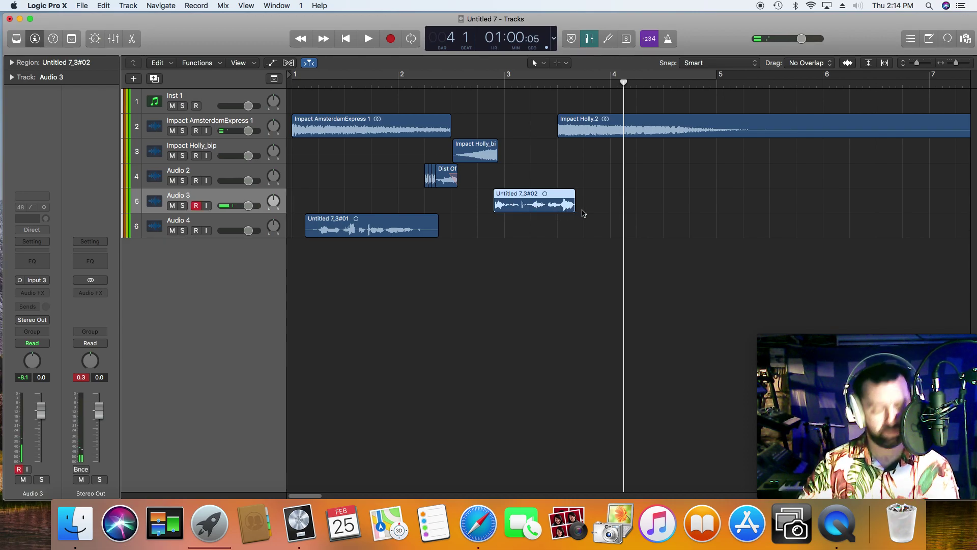
{"action": "left_click_drag", "start_coordinate": [571, 209], "coordinate": [563, 208]}
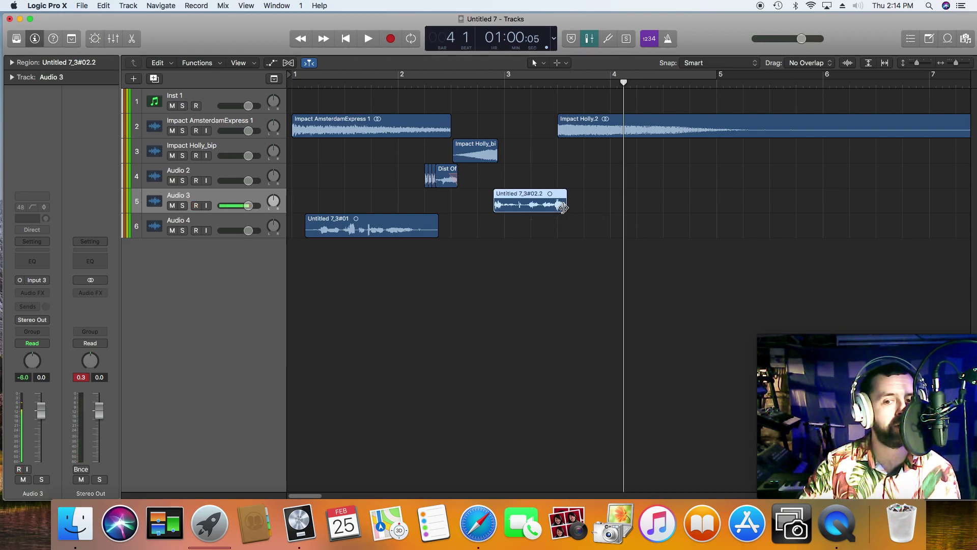
{"action": "double_click", "coordinate": [428, 88]}
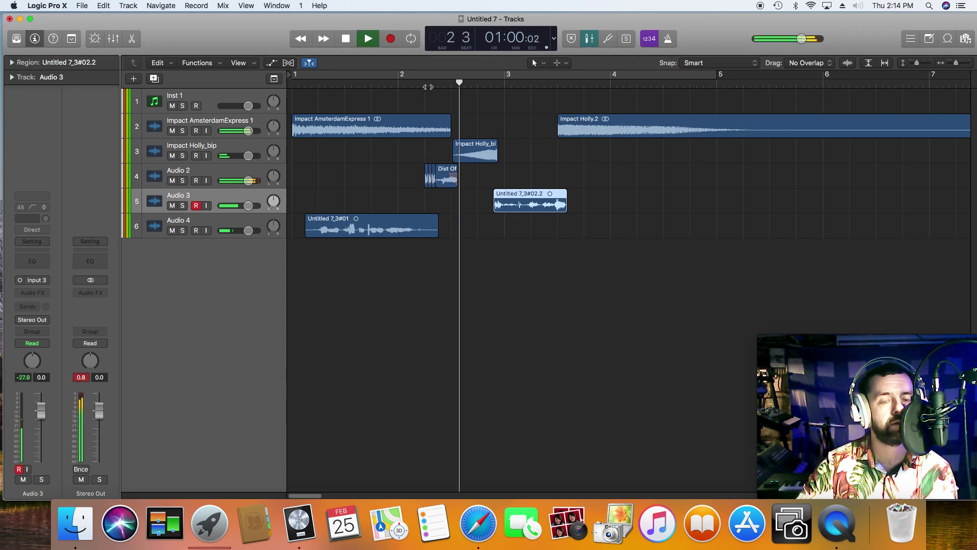
{"action": "key", "text": "space"}
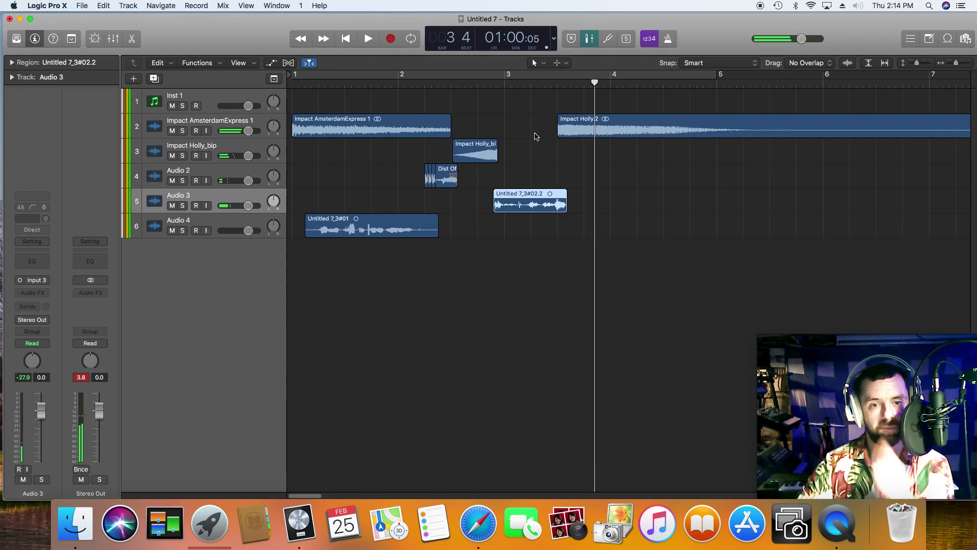
{"action": "double_click", "coordinate": [529, 92]}
{"action": "key", "text": "space"}
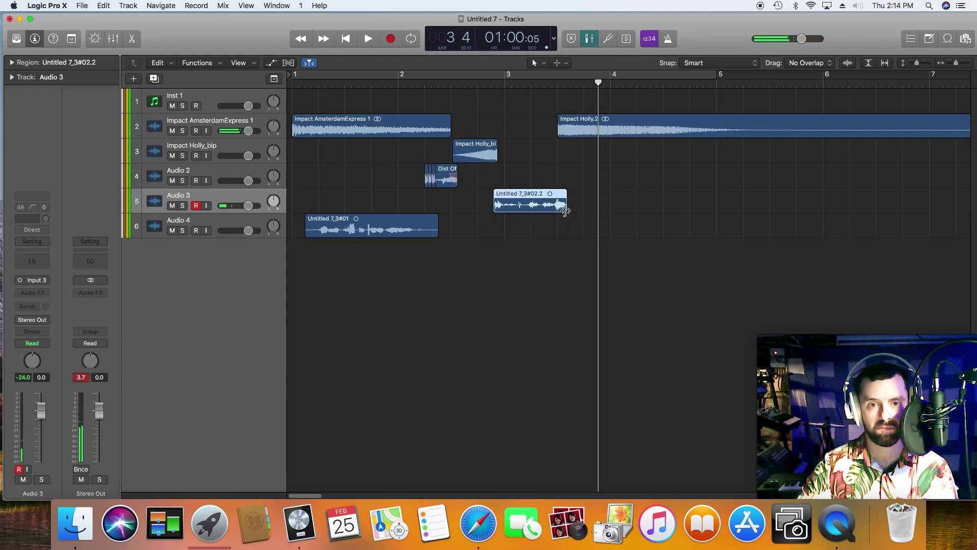
Step: Extend the end of the Audio 3 vocal region to about beat 4 of bar 3 and audition its overlap with Impact Holly.2
{"action": "left_click_drag", "start_coordinate": [564, 207], "coordinate": [580, 208]}
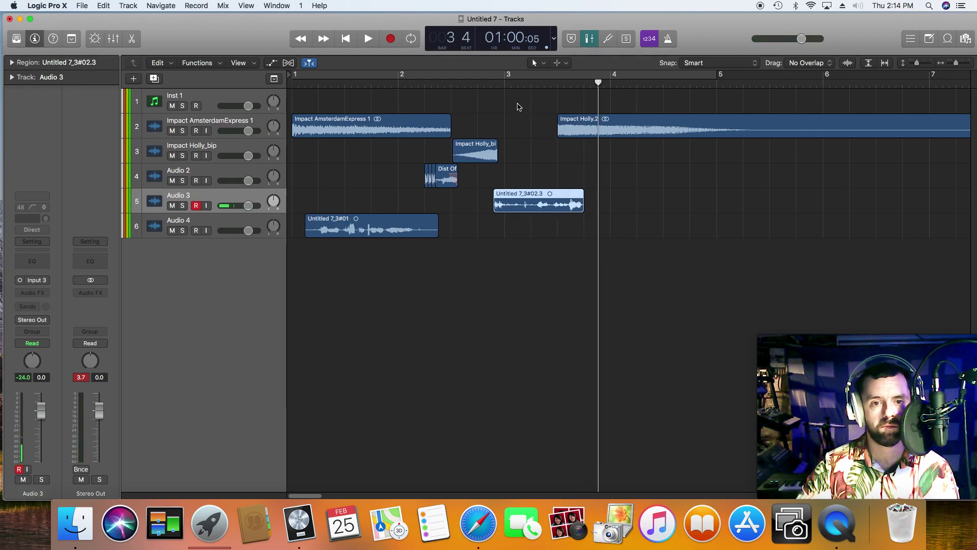
{"action": "double_click", "coordinate": [541, 88]}
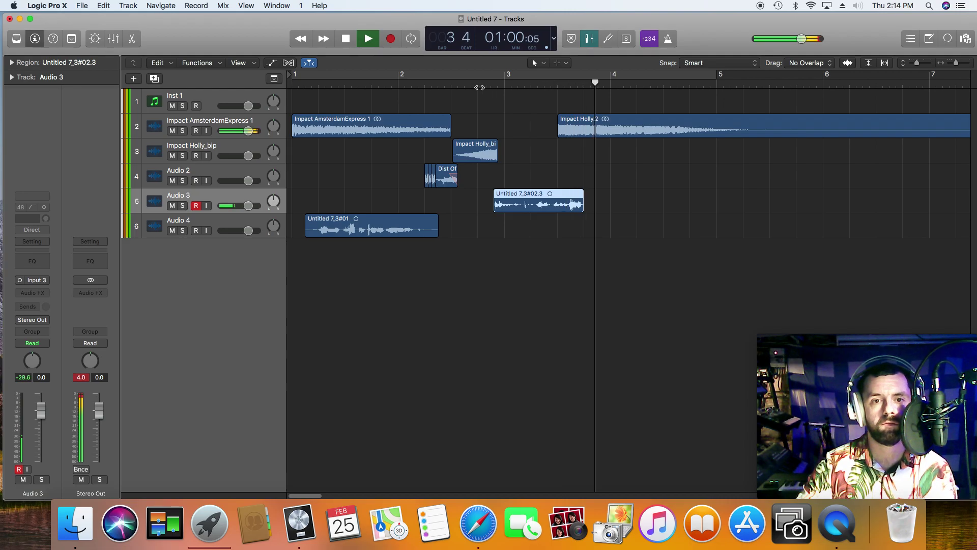
{"action": "key", "text": "space"}
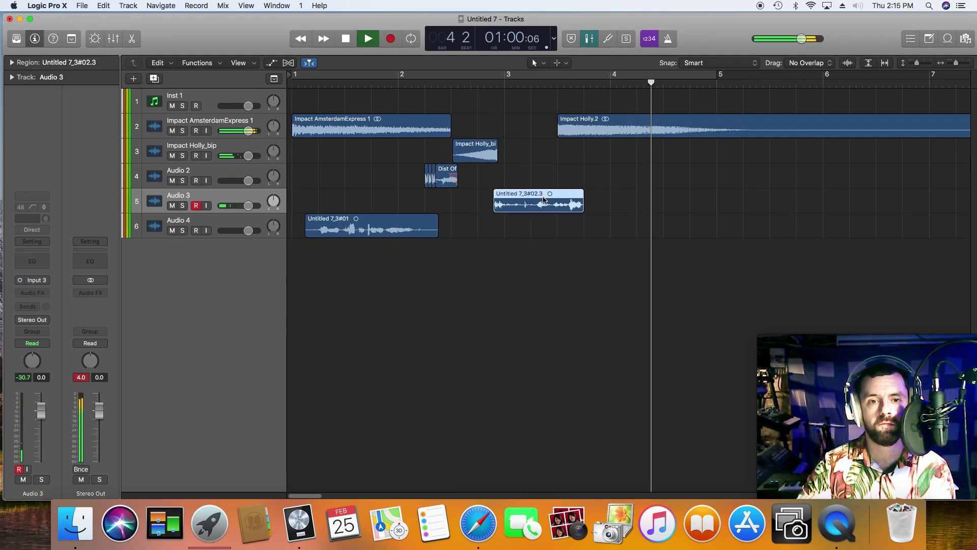
{"action": "key", "text": "space"}
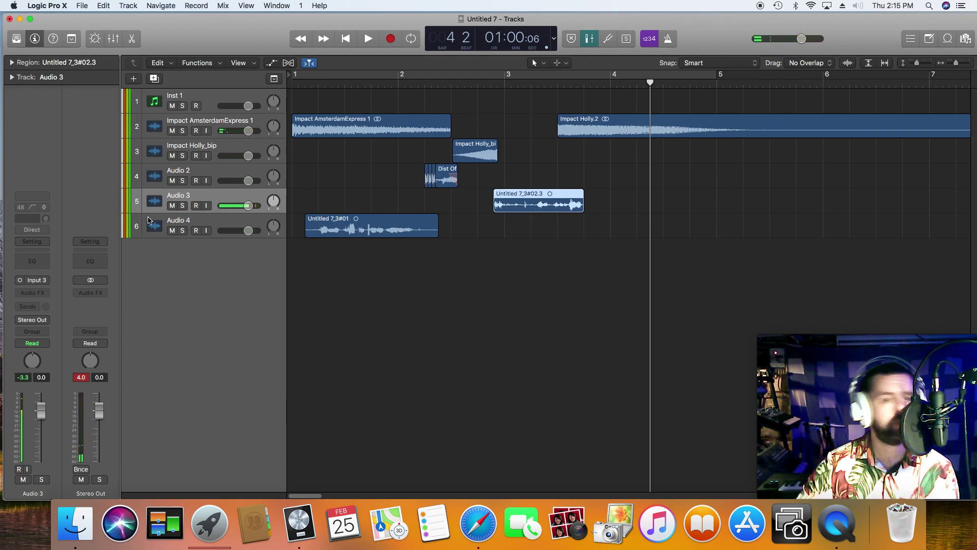
Step: Check Audio 4's routing, send Audio 3's output to Bus 1 (main vocal track), and audition the second vocal
{"action": "left_click", "coordinate": [210, 230]}
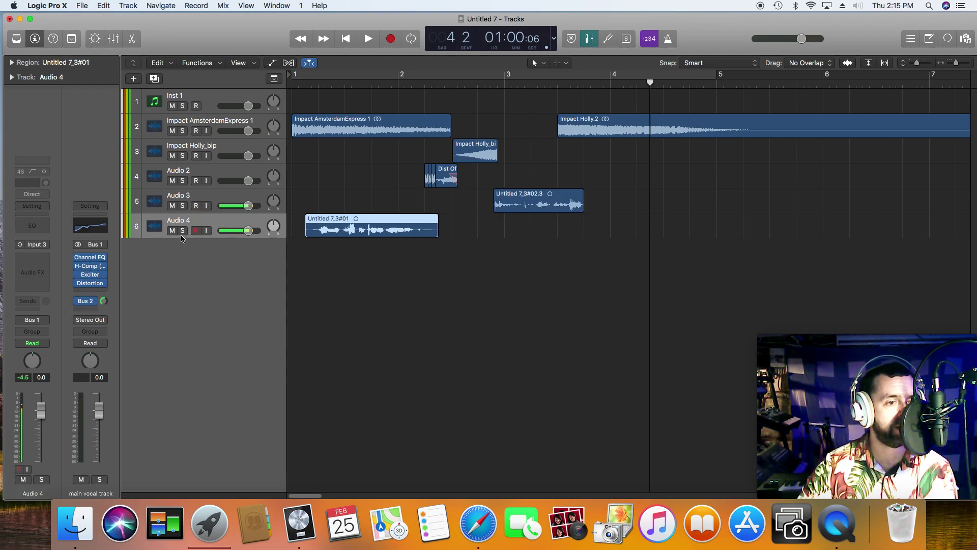
{"action": "left_click", "coordinate": [215, 204]}
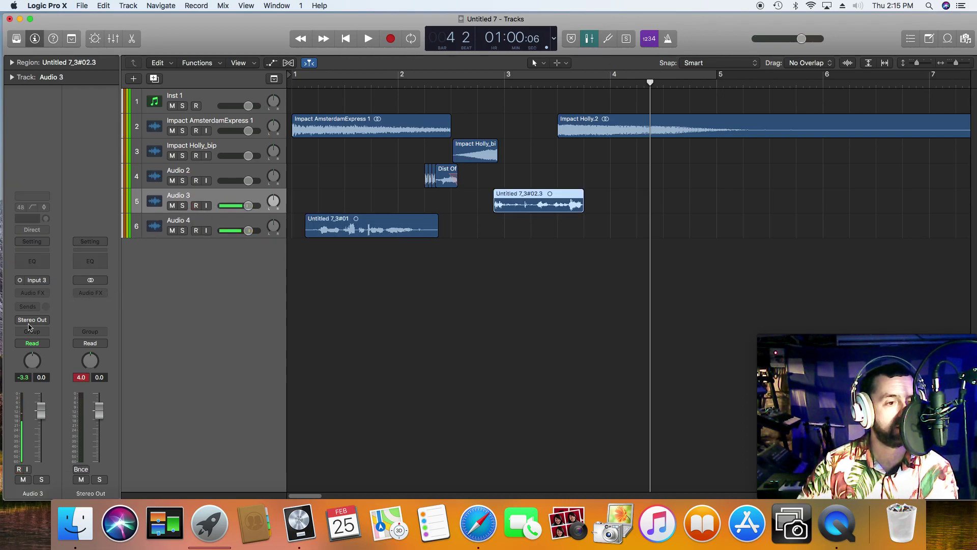
{"action": "left_click", "coordinate": [31, 320]}
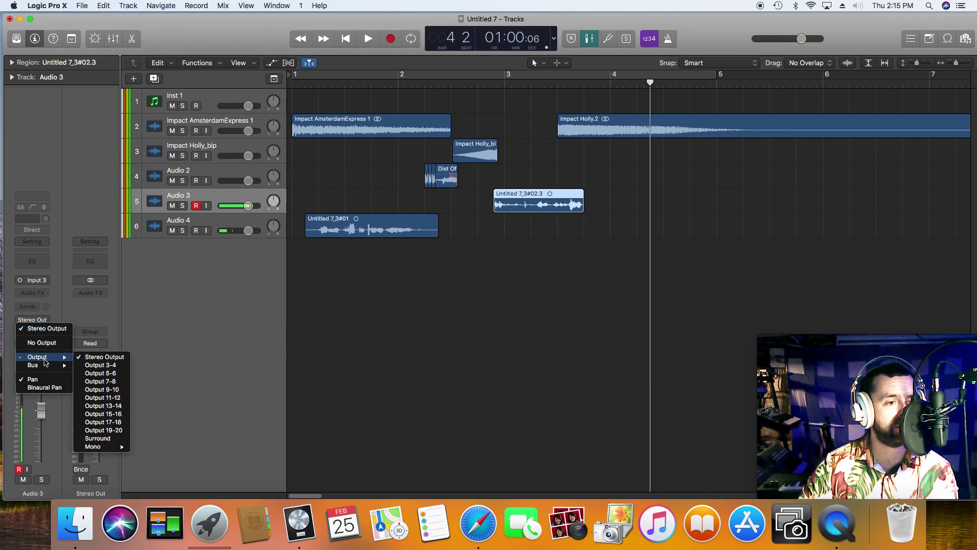
{"action": "mouse_move", "coordinate": [47, 365]}
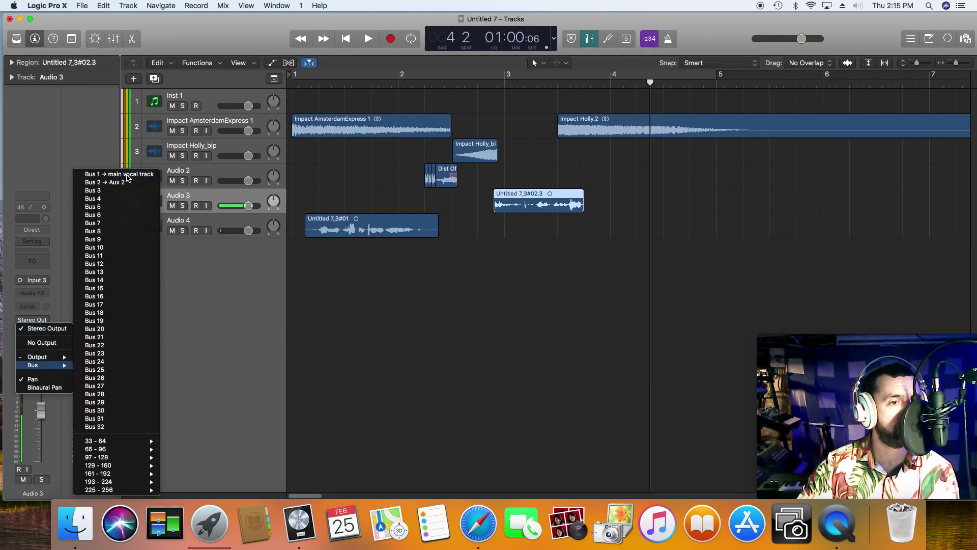
{"action": "left_click", "coordinate": [128, 174]}
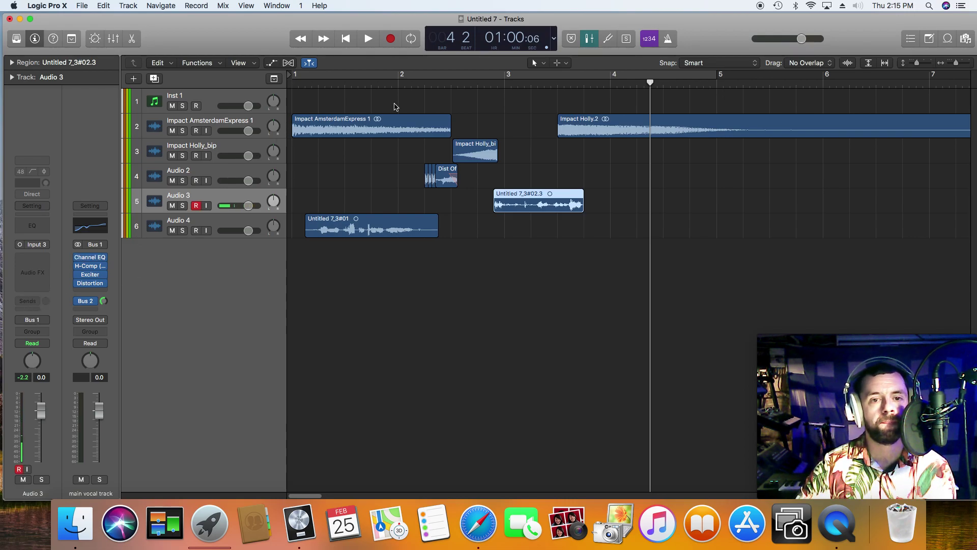
{"action": "left_click", "coordinate": [469, 82]}
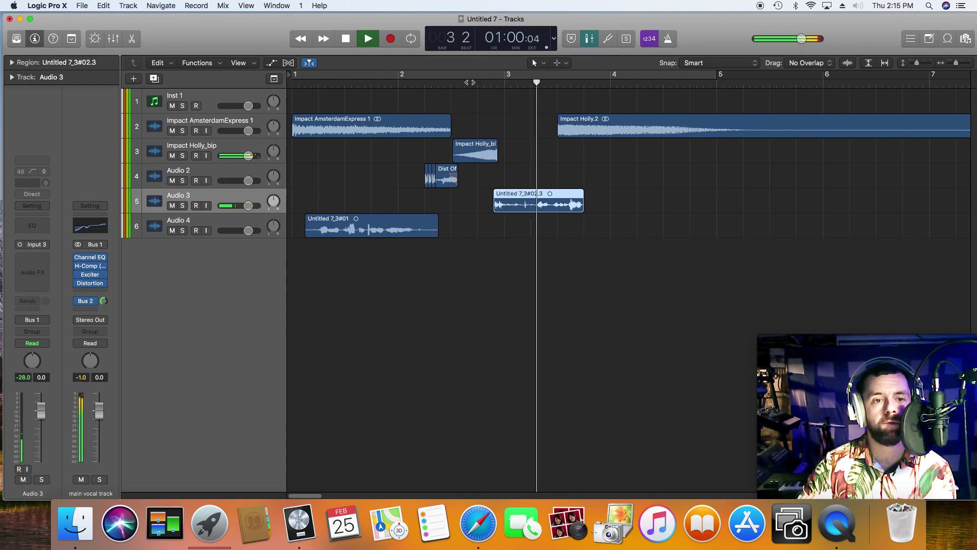
{"action": "key", "text": "space"}
{"action": "key", "text": "ctrl+r"}
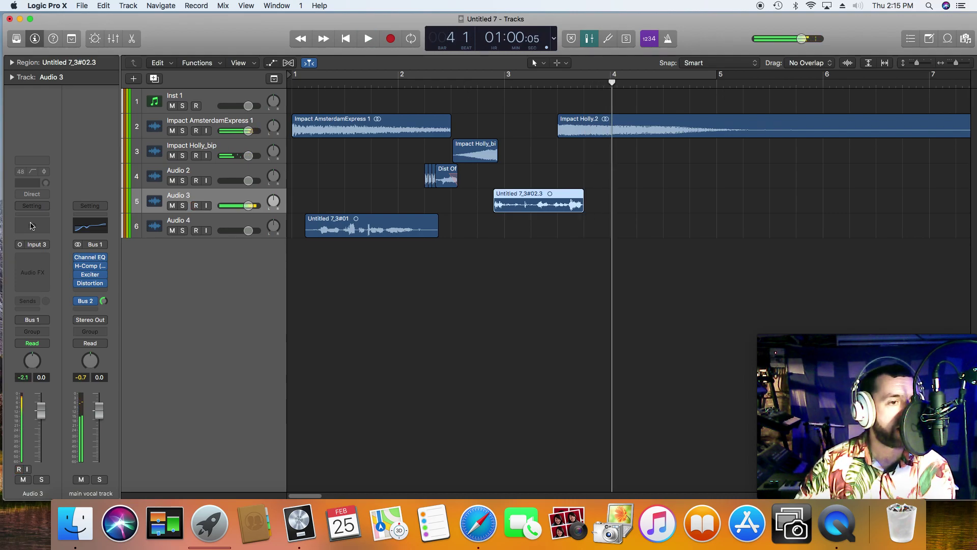
Step: Add a Channel EQ to Audio 3 with a low-shelf cut of -24 dB at 710 Hz and audition the vocal
{"action": "left_click", "coordinate": [34, 226]}
{"action": "left_click_drag", "start_coordinate": [111, 146], "coordinate": [249, 290]}
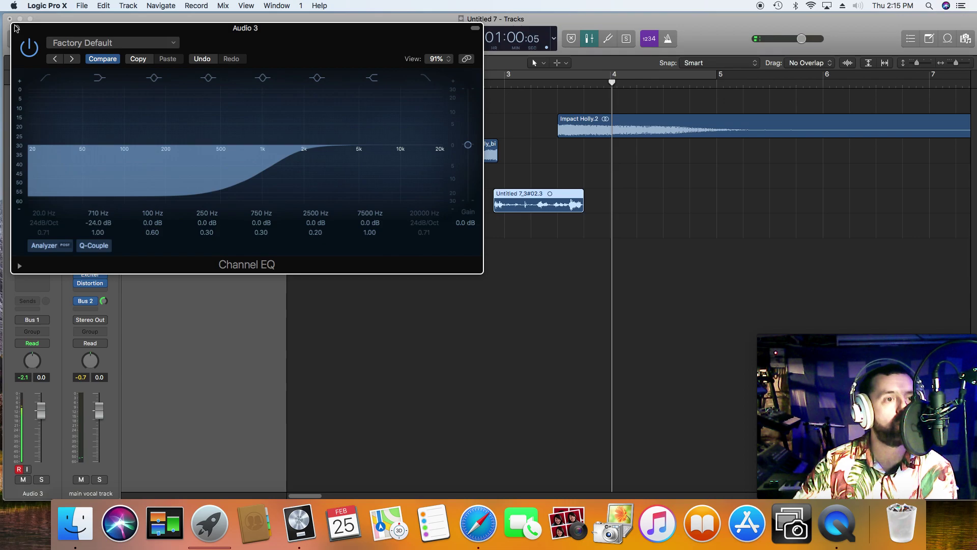
{"action": "left_click", "coordinate": [17, 28]}
{"action": "key", "text": "ctrl+r"}
{"action": "key", "text": "space"}
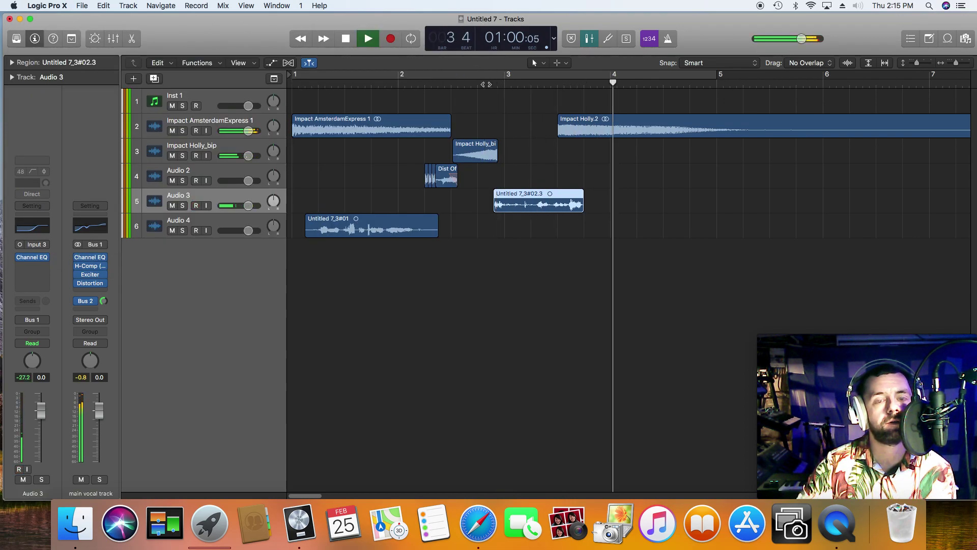
{"action": "key", "text": "space"}
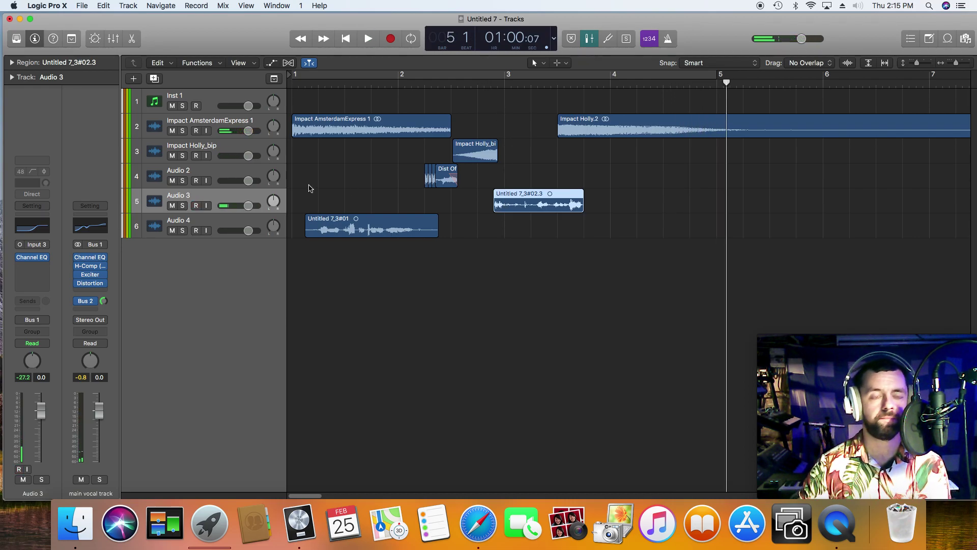
{"action": "left_click", "coordinate": [36, 268]}
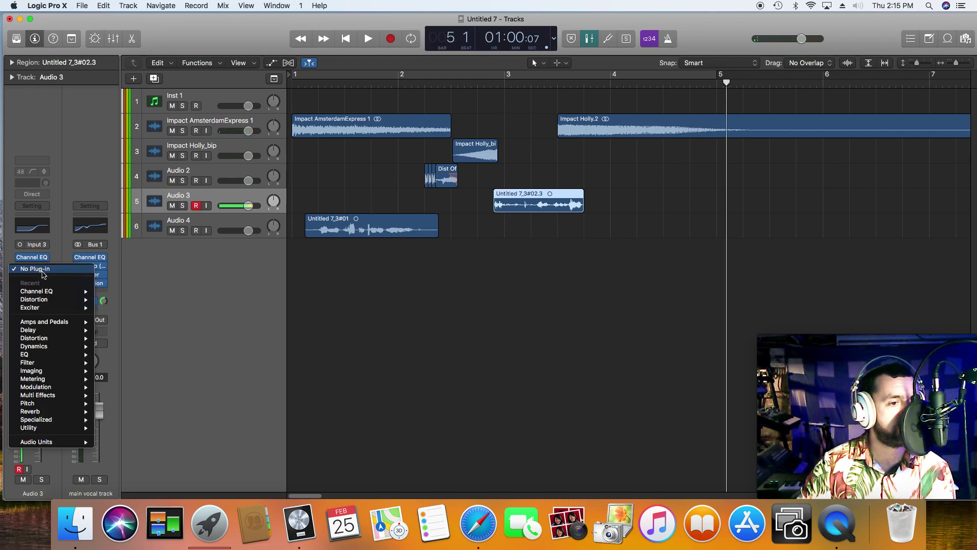
{"action": "mouse_move", "coordinate": [40, 388]}
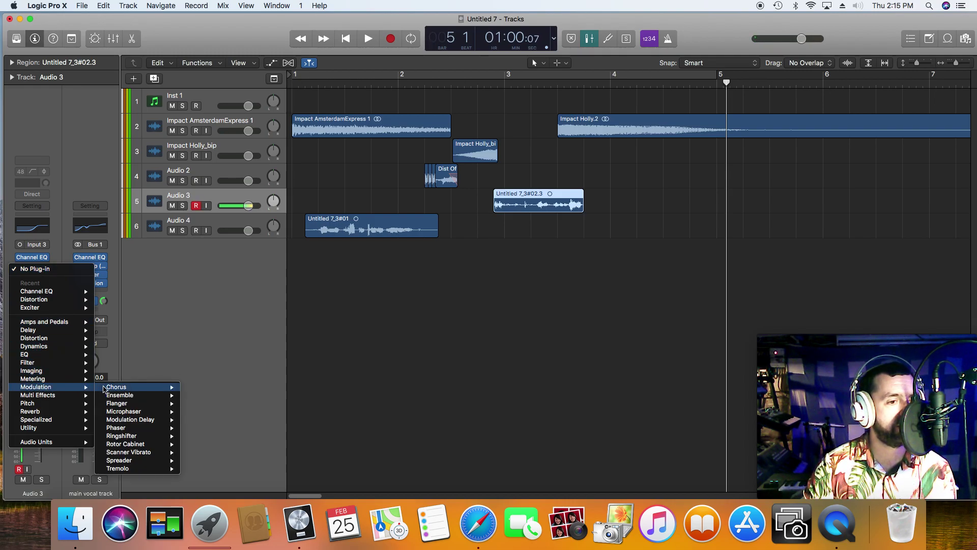
{"action": "mouse_move", "coordinate": [85, 359]}
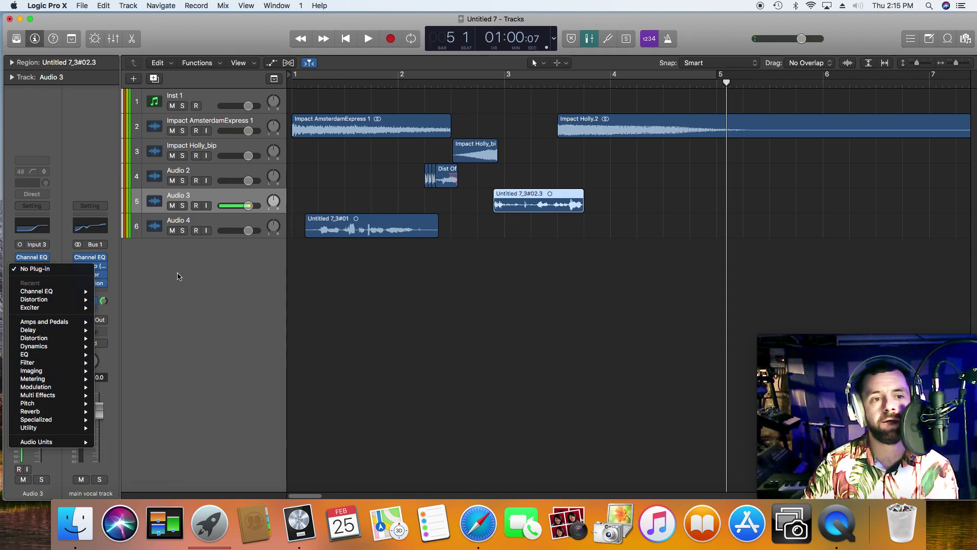
{"action": "left_click", "coordinate": [160, 278]}
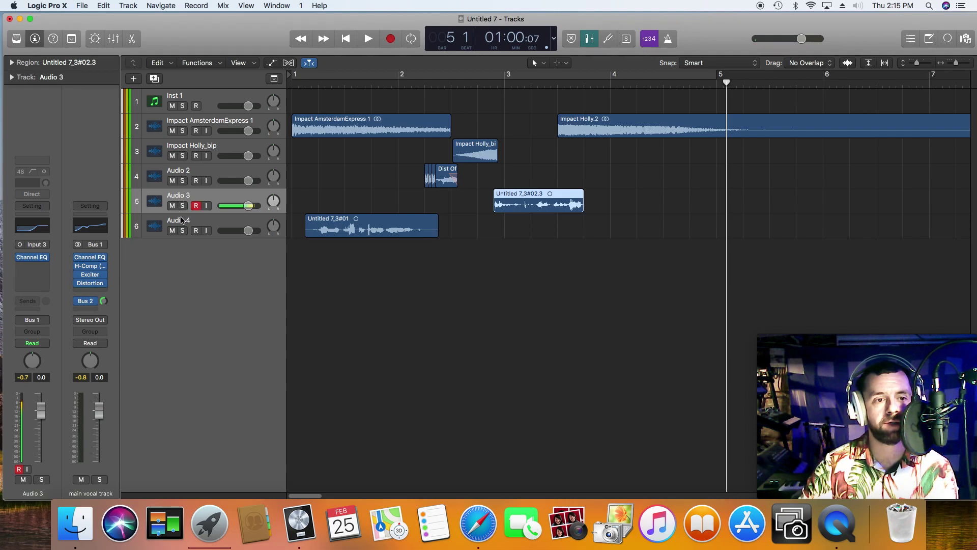
{"action": "left_click", "coordinate": [181, 221]}
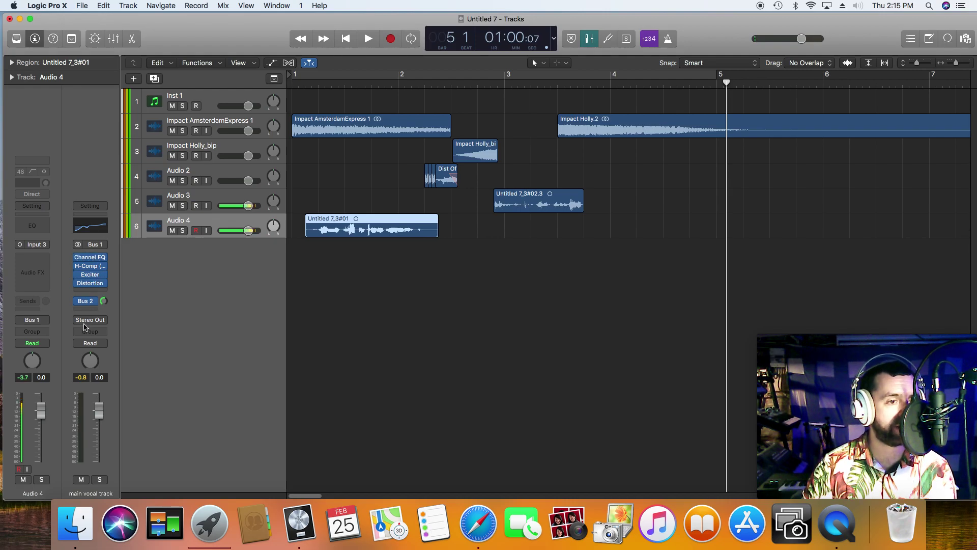
{"action": "left_click", "coordinate": [212, 194]}
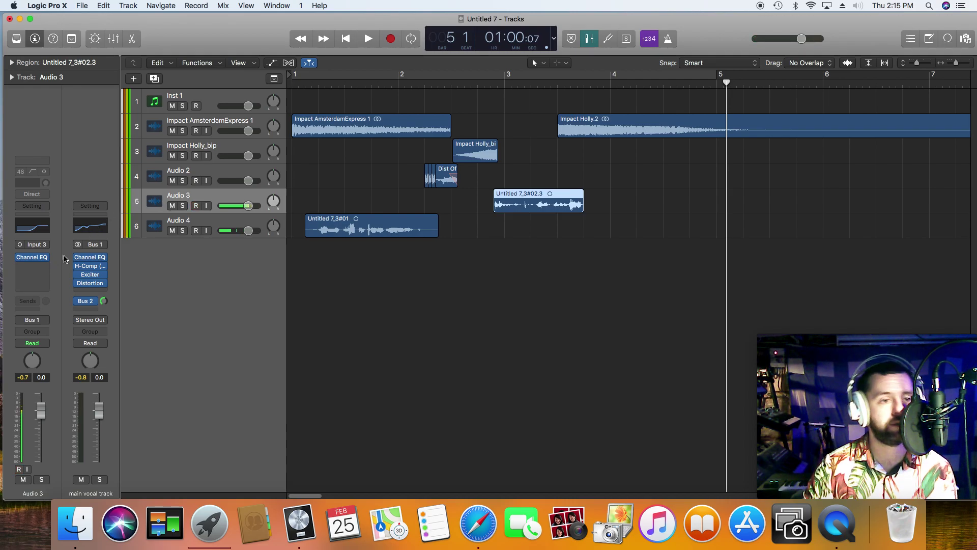
Step: Insert a Mono->Stereo Flanger after the Channel EQ on Audio 3 and audition the vocal with its default settings
{"action": "left_click", "coordinate": [36, 268]}
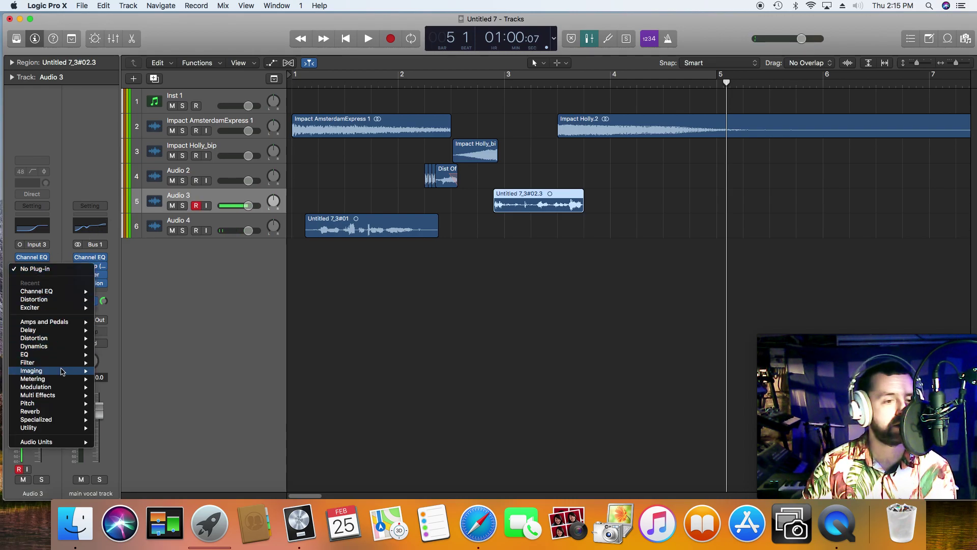
{"action": "mouse_move", "coordinate": [61, 387]}
{"action": "mouse_move", "coordinate": [152, 403]}
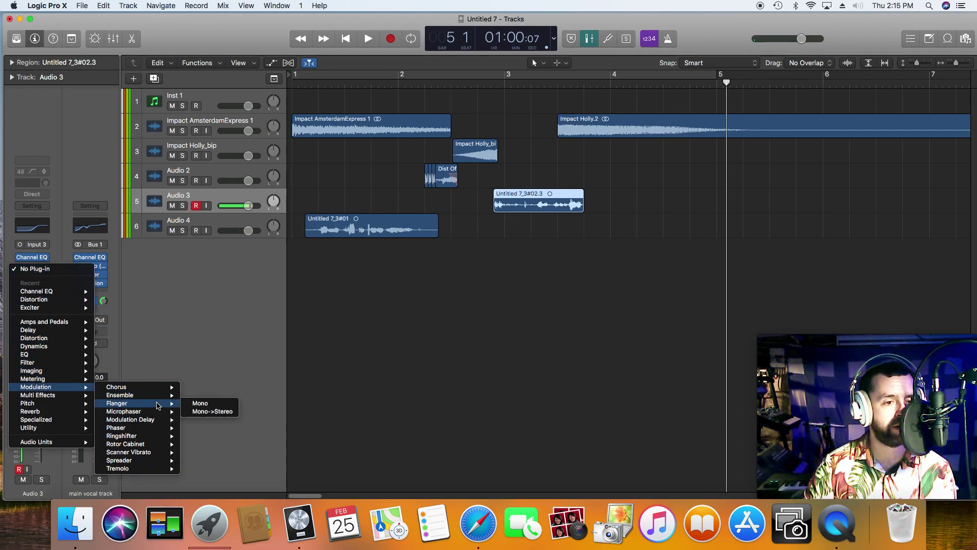
{"action": "left_click", "coordinate": [198, 412]}
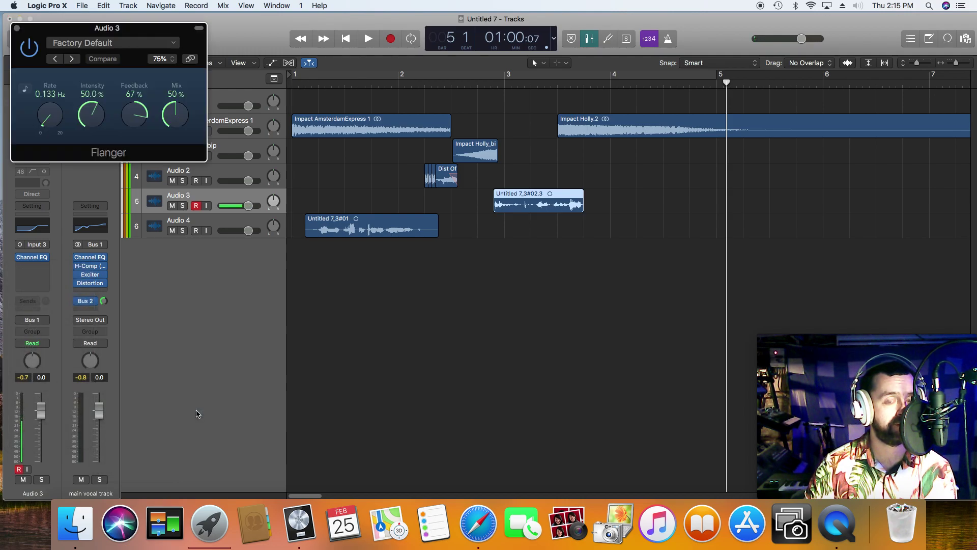
{"action": "left_click", "coordinate": [486, 87]}
{"action": "key", "text": "space"}
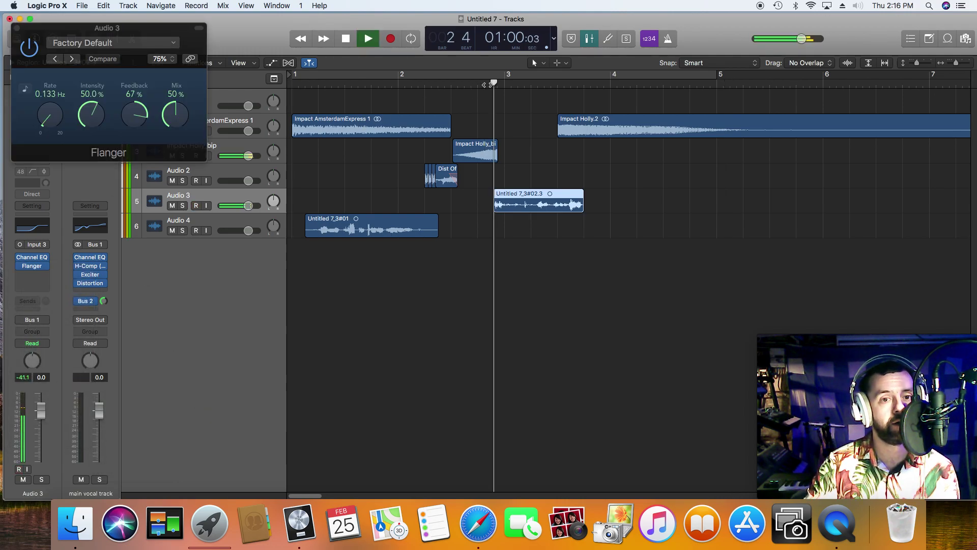
{"action": "key", "text": "space"}
Step: Load the Easy Flange preset in Audio 3's Flanger, audition the vocal, and close the plug-in window
{"action": "left_click", "coordinate": [78, 43]}
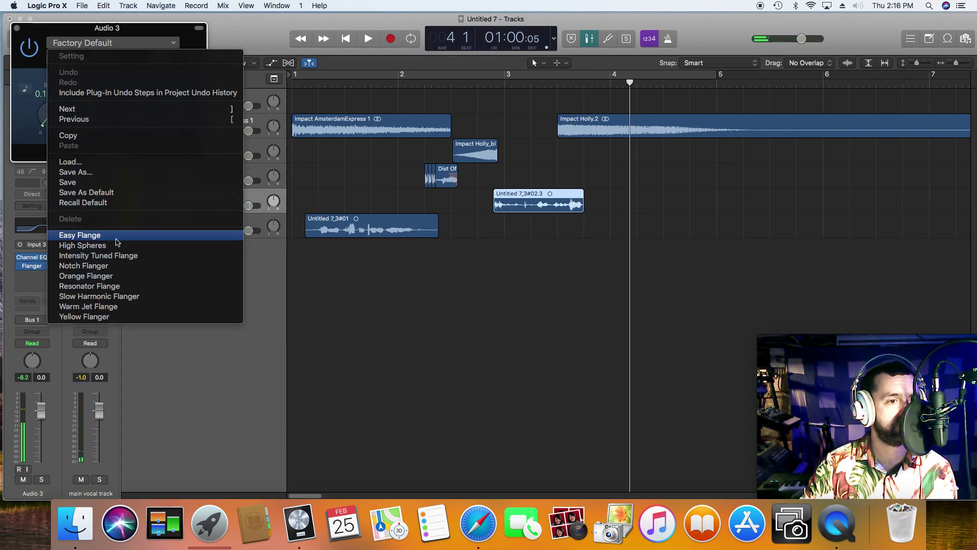
{"action": "left_click", "coordinate": [82, 235]}
{"action": "left_click", "coordinate": [457, 89]}
{"action": "key", "text": "space"}
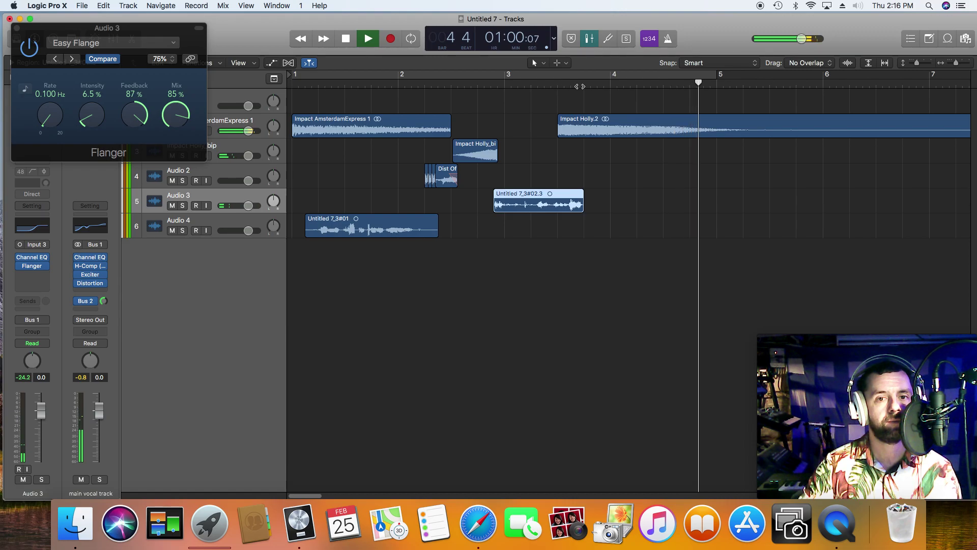
{"action": "key", "text": "space"}
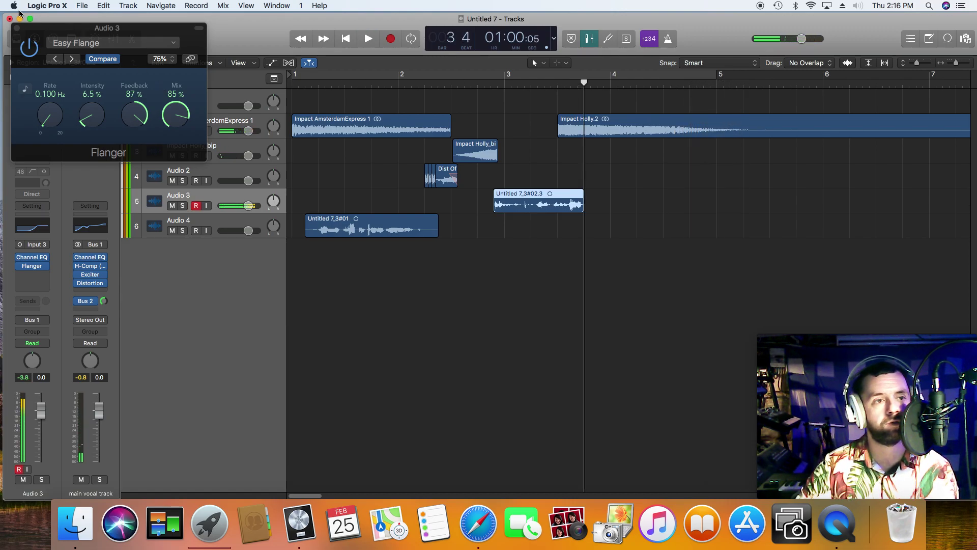
{"action": "left_click", "coordinate": [17, 28]}
Step: Play the full arrangement from the beginning through the second vocal and the final impact
{"action": "left_click", "coordinate": [346, 39]}
{"action": "key", "text": "space"}
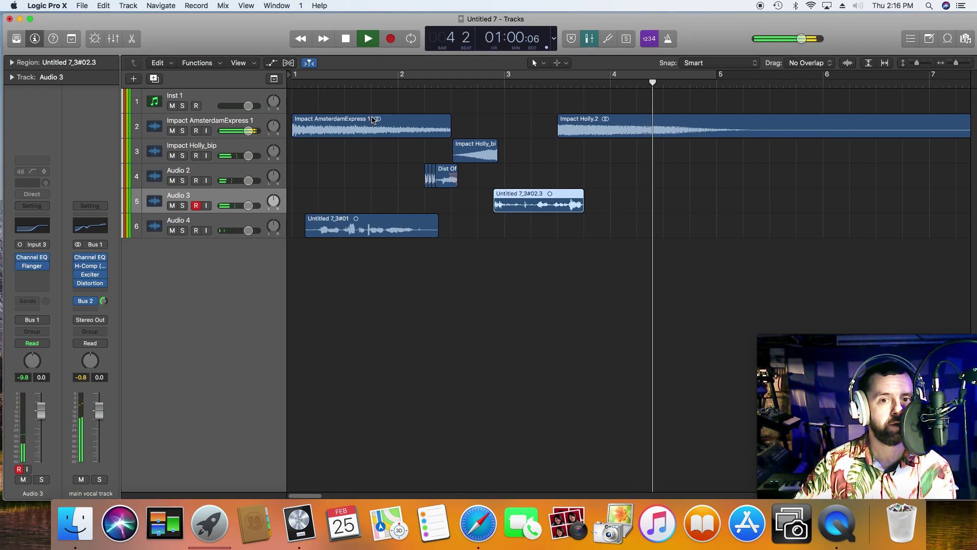
{"action": "key", "text": "space"}
{"action": "left_click", "coordinate": [617, 97]}
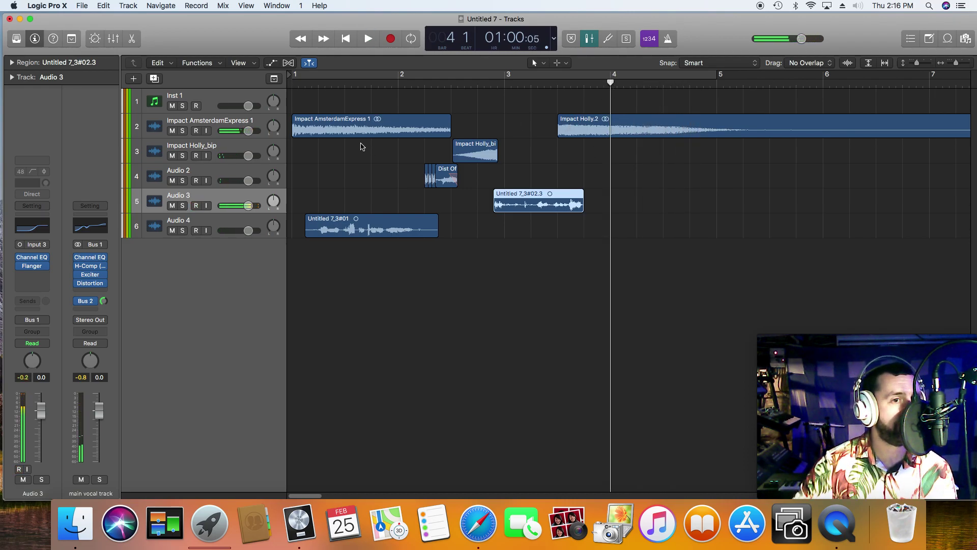
Step: Create a new audio track below Audio 4 and select it for recording
{"action": "left_click", "coordinate": [212, 100]}
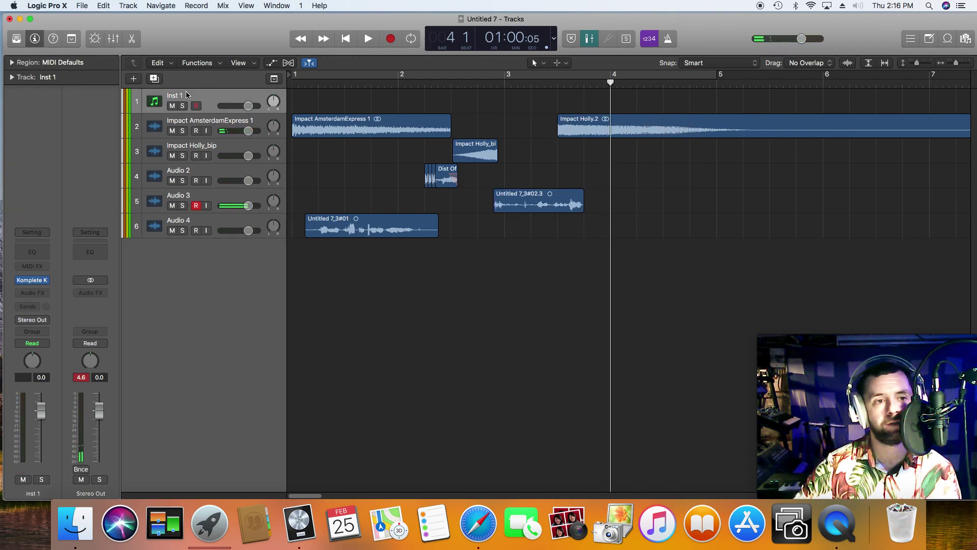
{"action": "left_click", "coordinate": [216, 226]}
{"action": "double_click", "coordinate": [219, 258]}
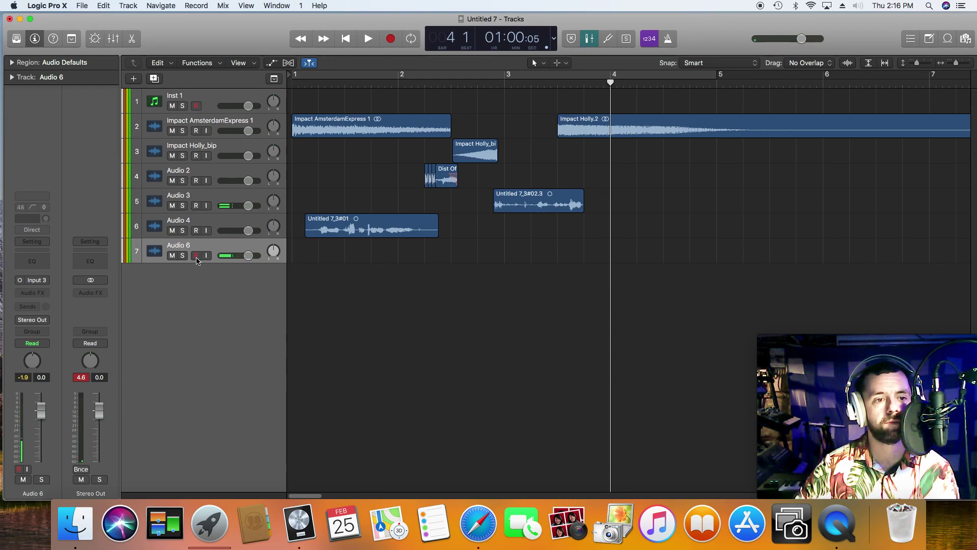
{"action": "left_click", "coordinate": [196, 256]}
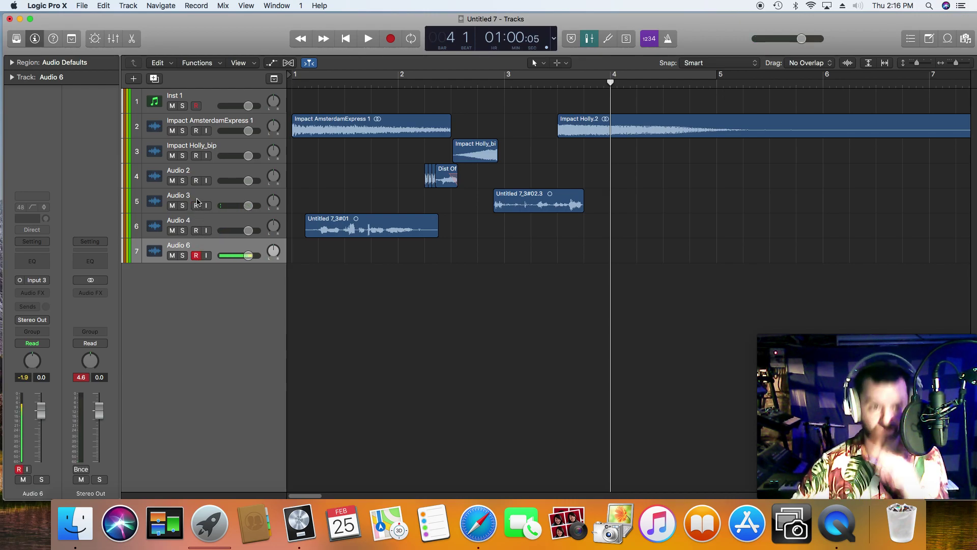
{"action": "left_click", "coordinate": [197, 193]}
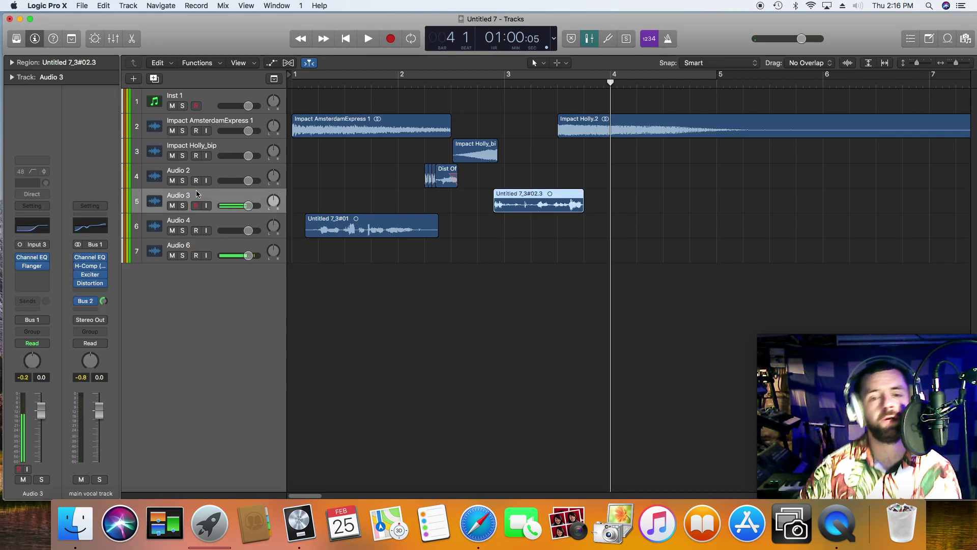
{"action": "left_click", "coordinate": [229, 249]}
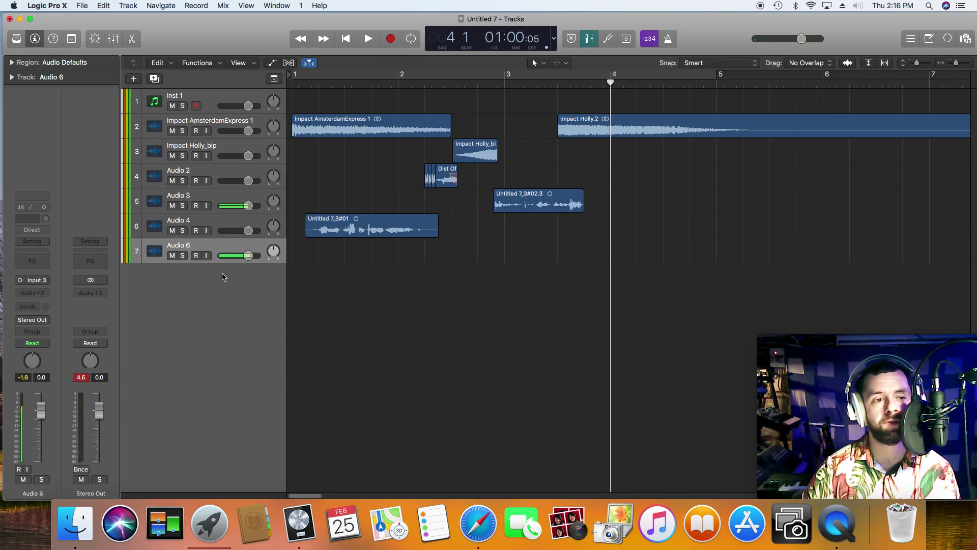
Step: Record a third vocal take on Audio 6, starting at bar 3
{"action": "left_click", "coordinate": [551, 84]}
{"action": "left_click", "coordinate": [507, 86]}
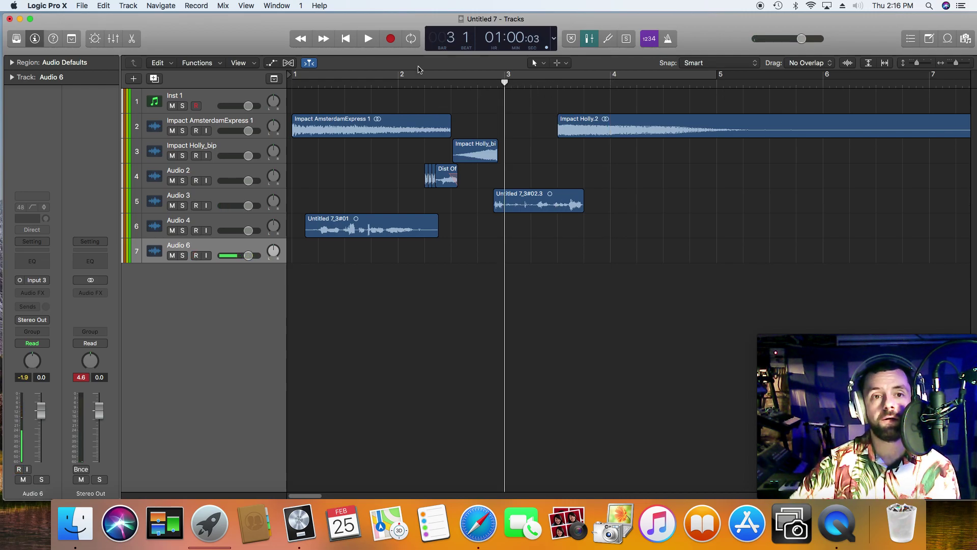
{"action": "left_click", "coordinate": [390, 39]}
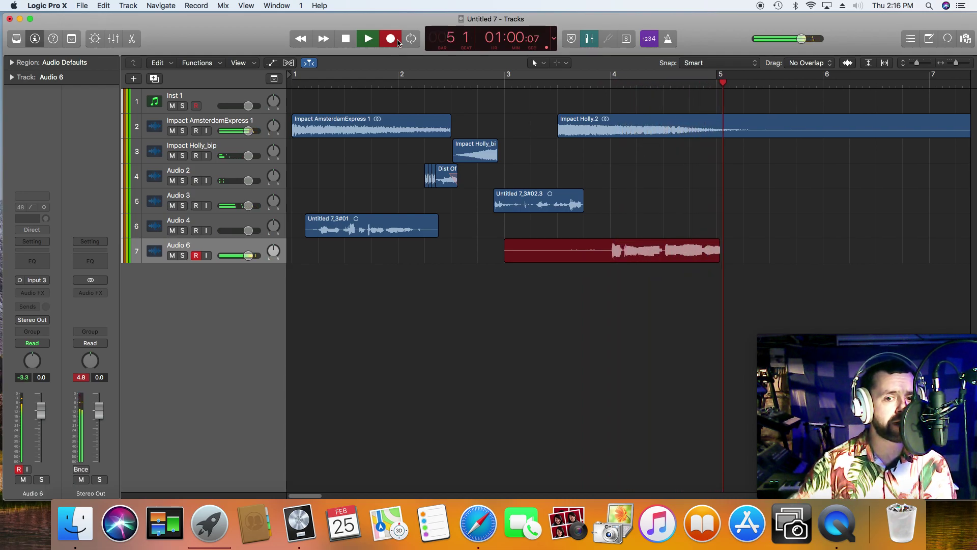
{"action": "key", "text": "space"}
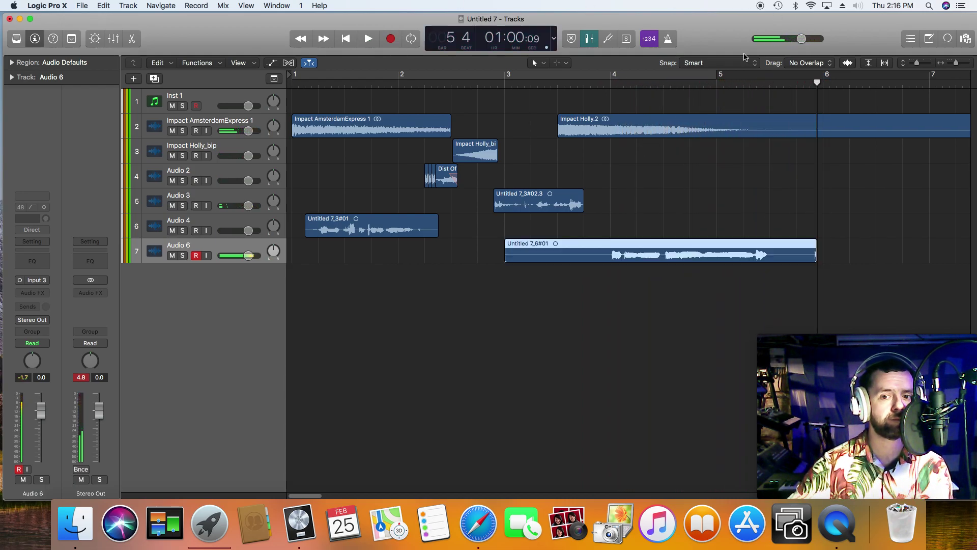
Step: Create another audio track below Audio 6 and move the new vocal take down onto it
{"action": "double_click", "coordinate": [258, 291]}
{"action": "left_click_drag", "start_coordinate": [532, 260], "coordinate": [529, 277]}
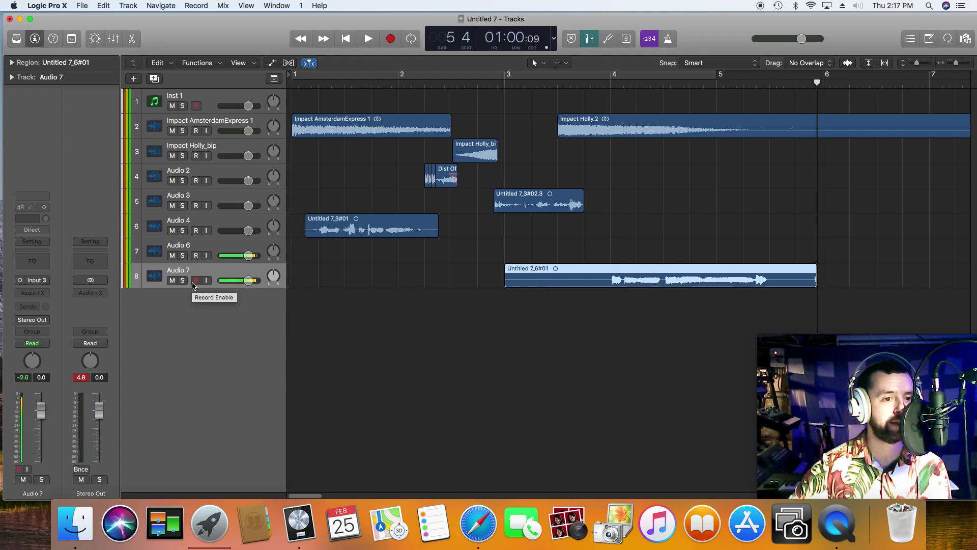
Step: Record a doubling vocal take on Audio 6, starting at bar 3 beat 3
{"action": "left_click", "coordinate": [233, 248]}
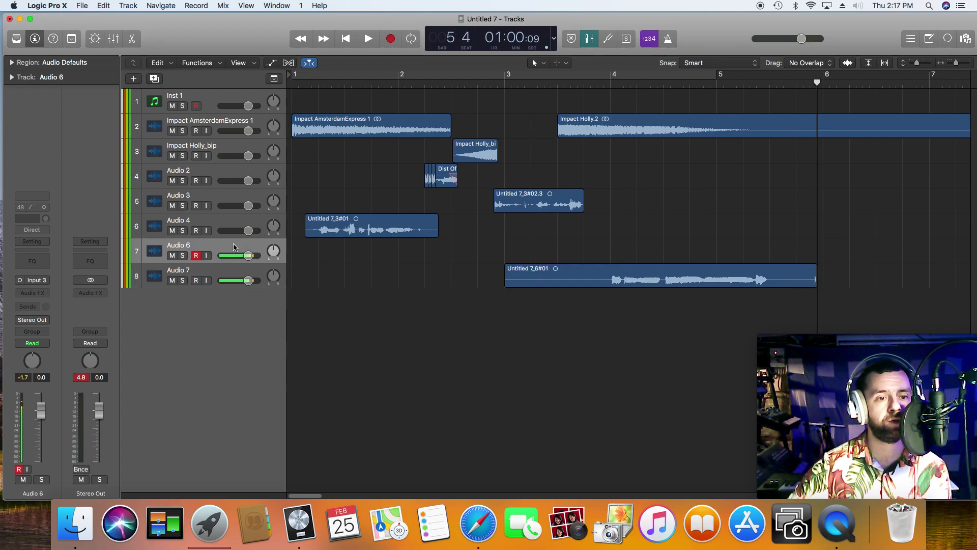
{"action": "left_click", "coordinate": [566, 82]}
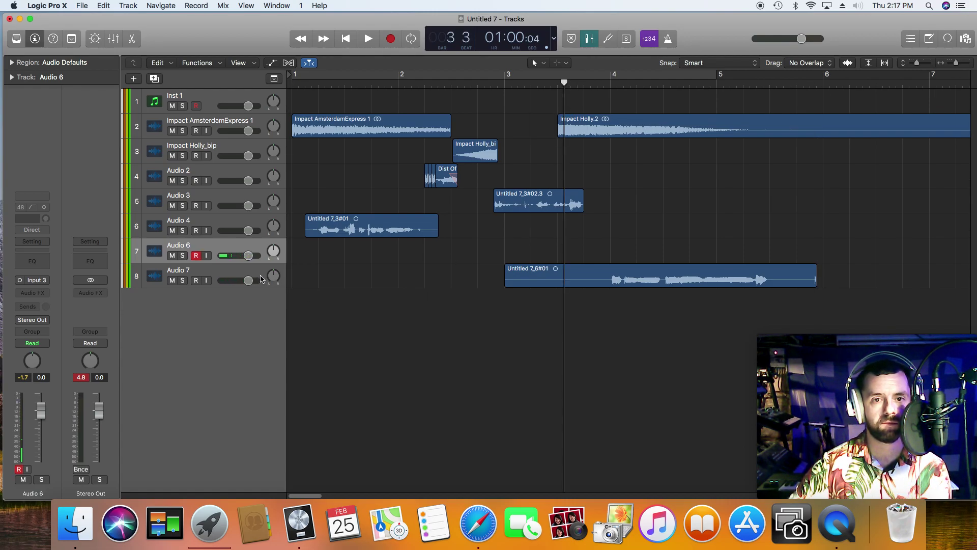
{"action": "key", "text": "r"}
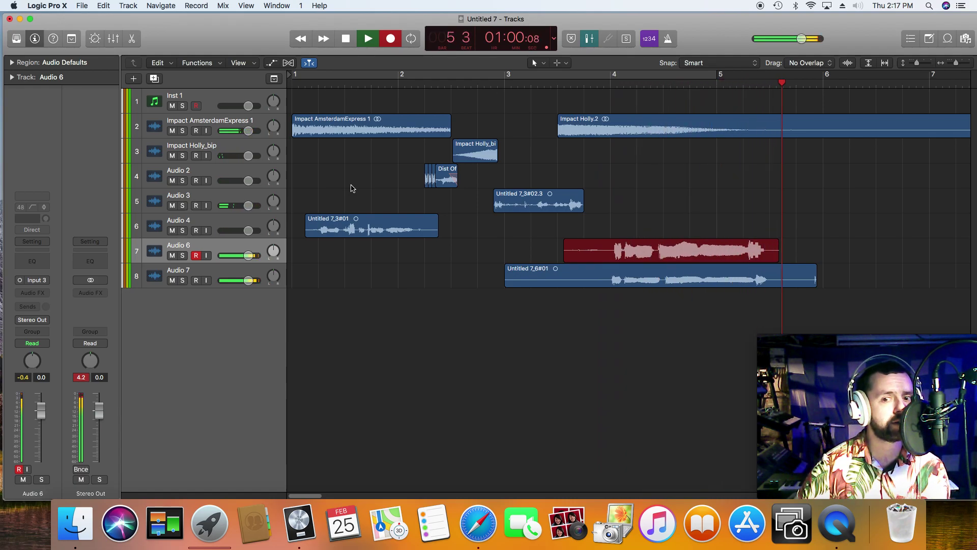
{"action": "key", "text": "space"}
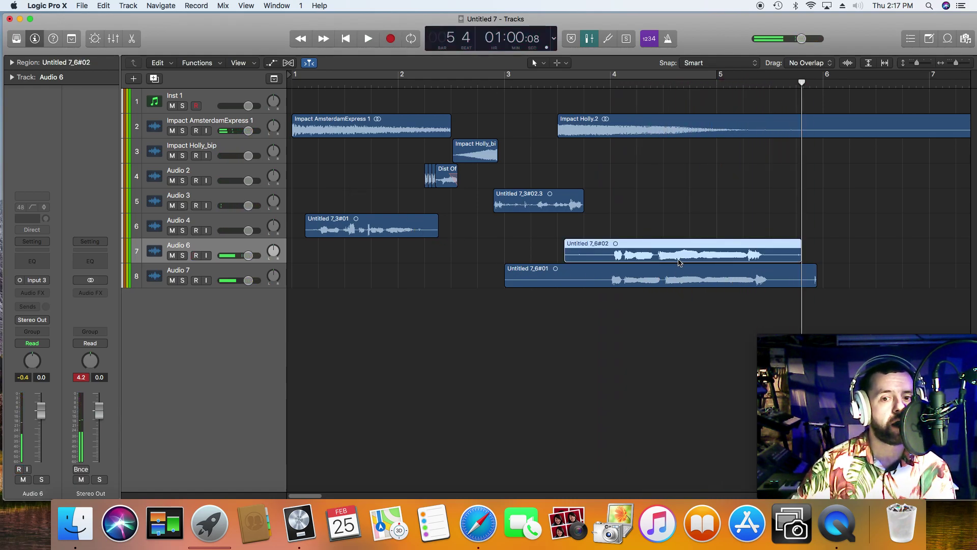
Step: Split the Audio 6 take at bar 4 beat 2 and shift its second part to line up with the Audio 7 waveform
{"action": "left_click_drag", "start_coordinate": [955, 62], "coordinate": [960, 64]}
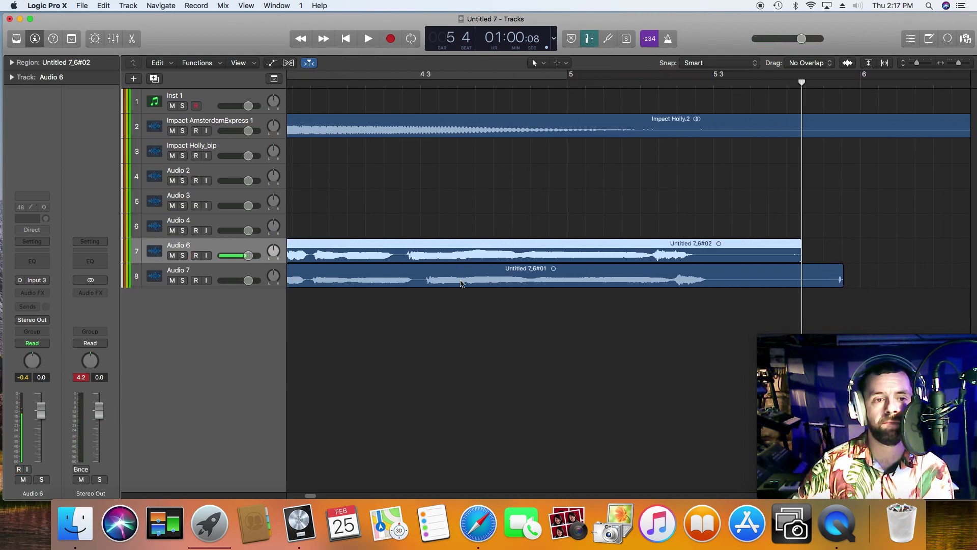
{"action": "left_click", "coordinate": [397, 87]}
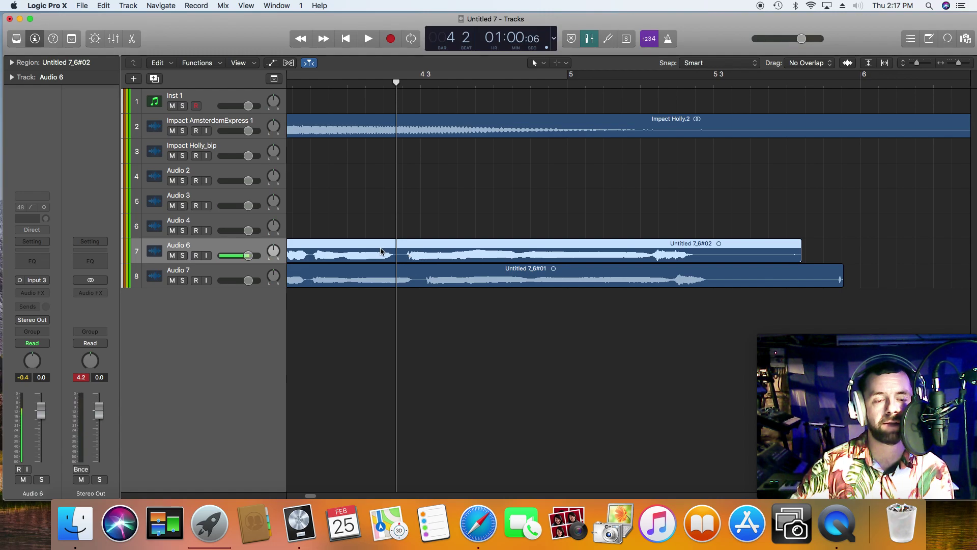
{"action": "right_click", "coordinate": [398, 255]}
{"action": "left_click", "coordinate": [436, 263]}
{"action": "left_click_drag", "start_coordinate": [447, 259], "coordinate": [460, 297]}
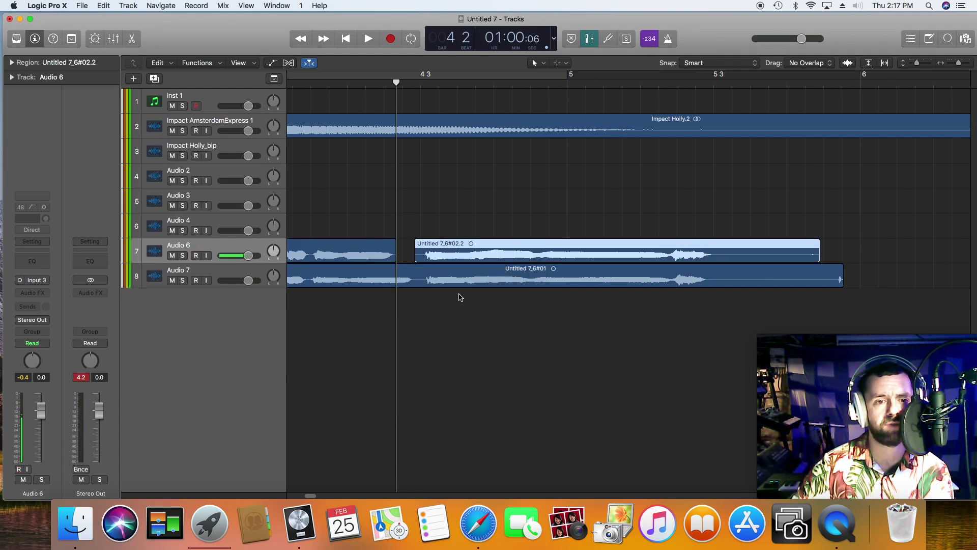
Step: Play the two doubled vocal takes together to check their alignment
{"action": "left_click_drag", "start_coordinate": [314, 494], "coordinate": [311, 494]}
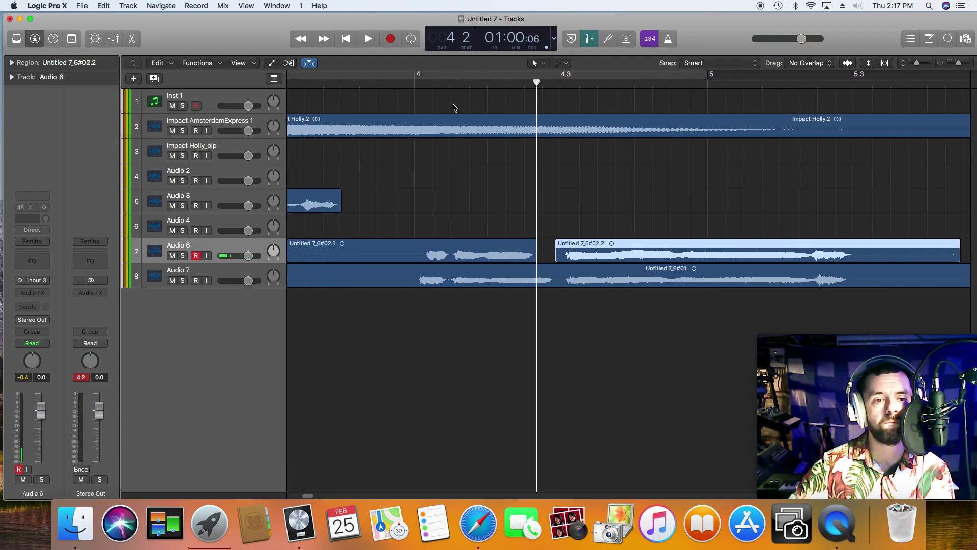
{"action": "key", "text": "space"}
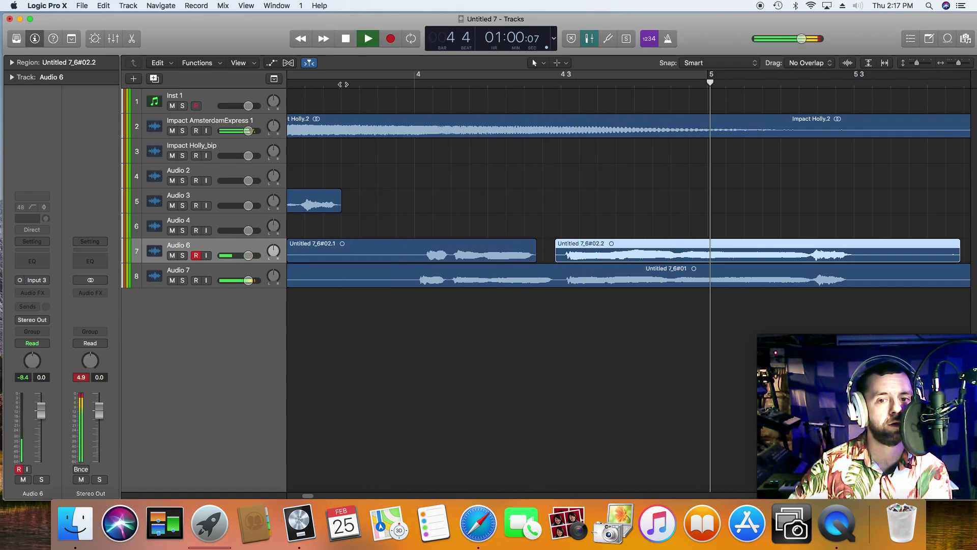
{"action": "key", "text": "space"}
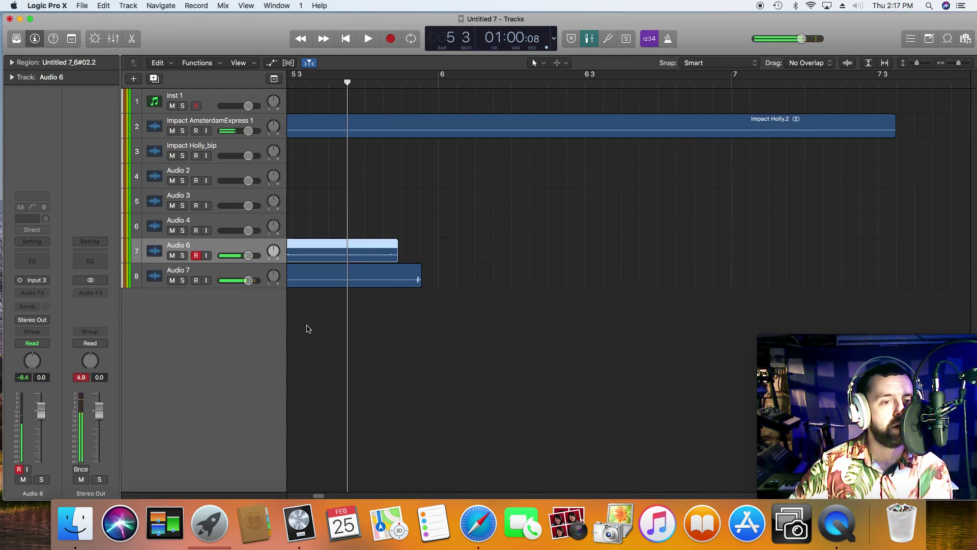
Step: Select both vocal regions on Audio 6 and mute the Audio 7 track
{"action": "left_click_drag", "start_coordinate": [319, 495], "coordinate": [313, 496]}
{"action": "key", "text": "ctrl+r"}
{"action": "left_click", "coordinate": [193, 246]}
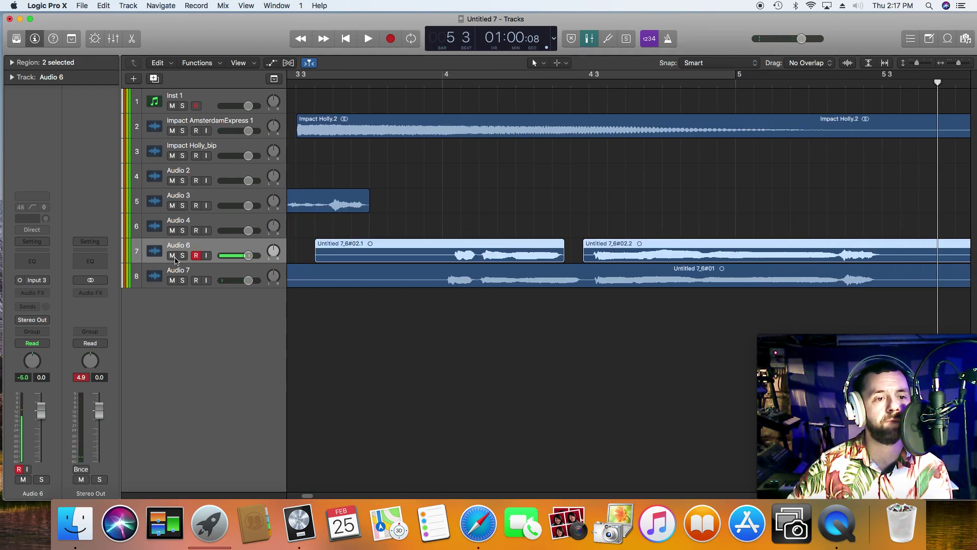
{"action": "key", "text": "ctrl+r"}
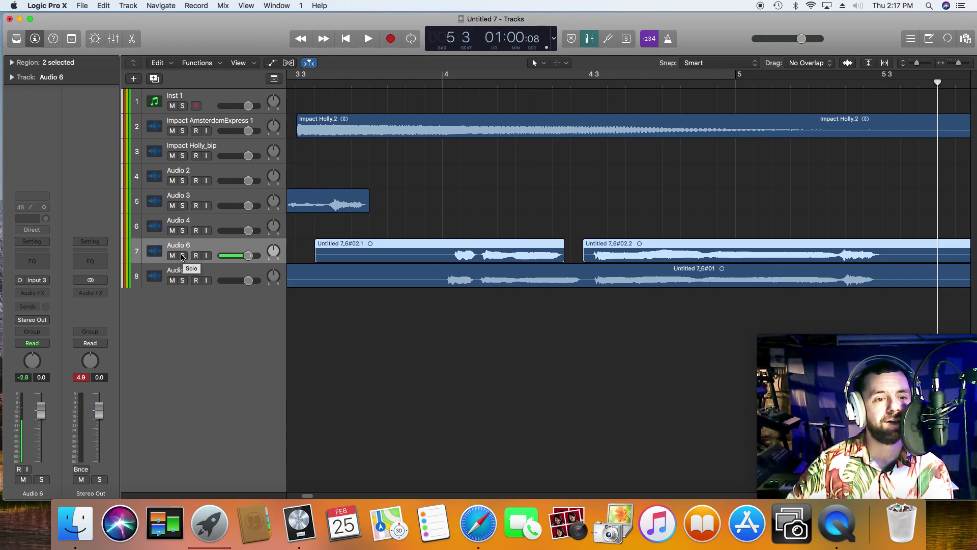
{"action": "left_click", "coordinate": [173, 280]}
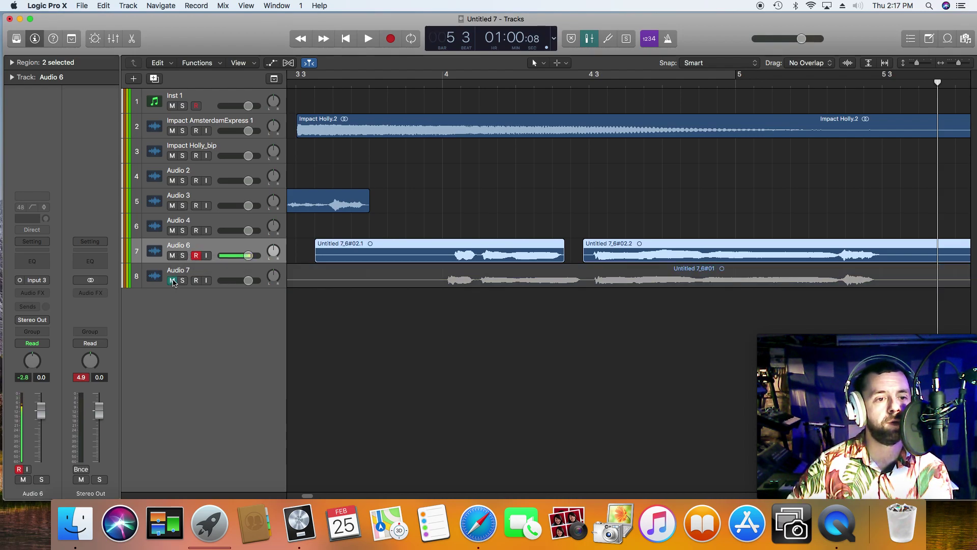
Step: Insert the mono Celemony Melodyne (ARA) plug-in on Audio 6 and dismiss its welcome window
{"action": "left_click", "coordinate": [35, 293]}
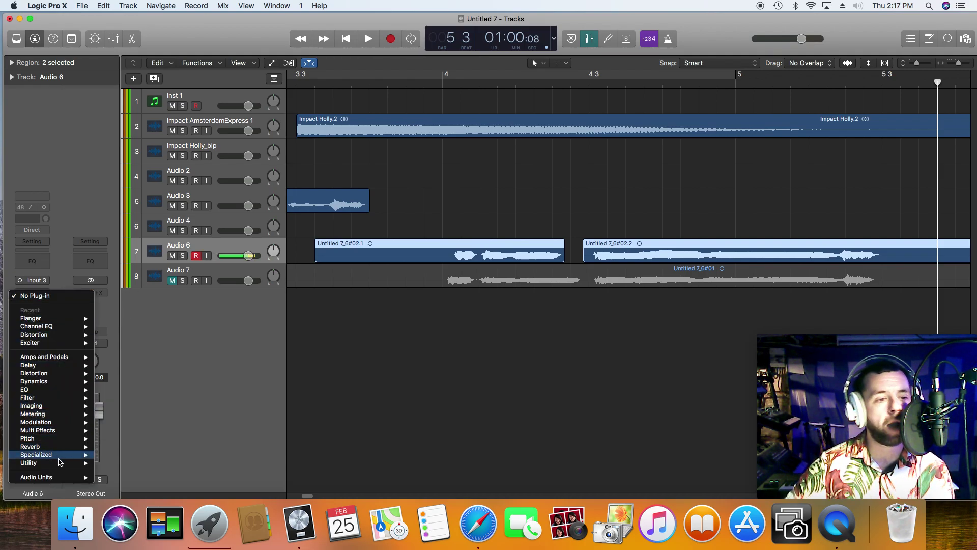
{"action": "mouse_move", "coordinate": [68, 478]}
{"action": "mouse_move", "coordinate": [153, 490]}
{"action": "mouse_move", "coordinate": [157, 466]}
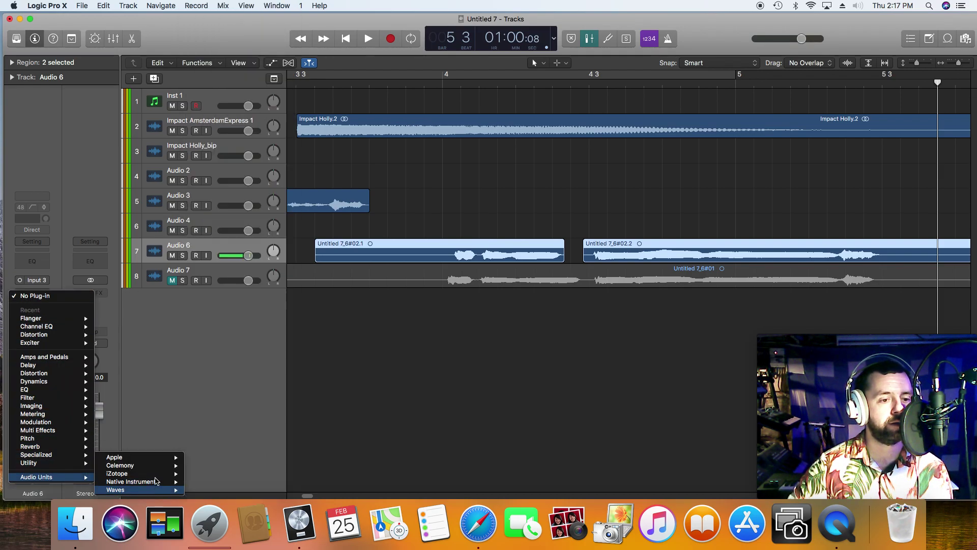
{"action": "mouse_move", "coordinate": [216, 473]}
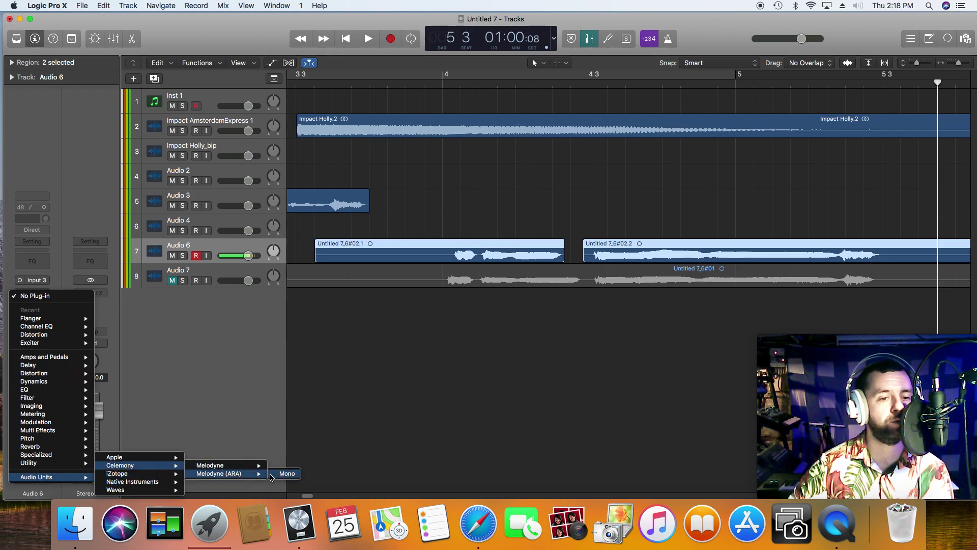
{"action": "left_click", "coordinate": [286, 473]}
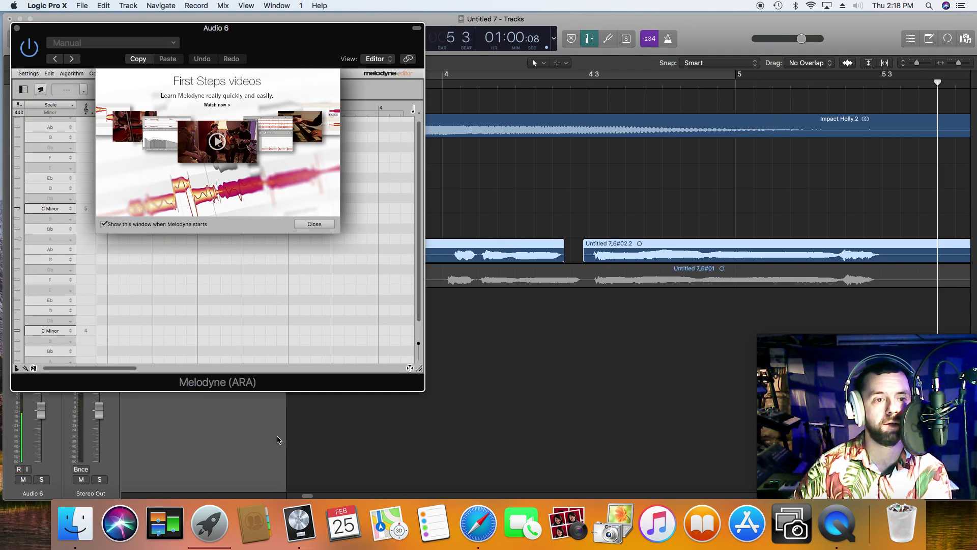
{"action": "left_click", "coordinate": [308, 225]}
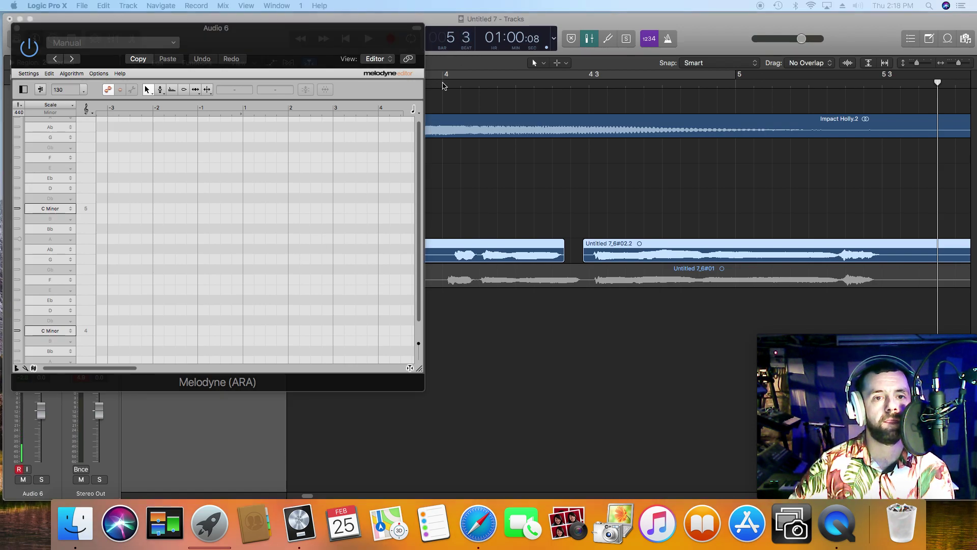
Step: Play the Audio 6 take from bar 4 with Melodyne open to load its notes
{"action": "left_click", "coordinate": [443, 82]}
{"action": "key", "text": "space"}
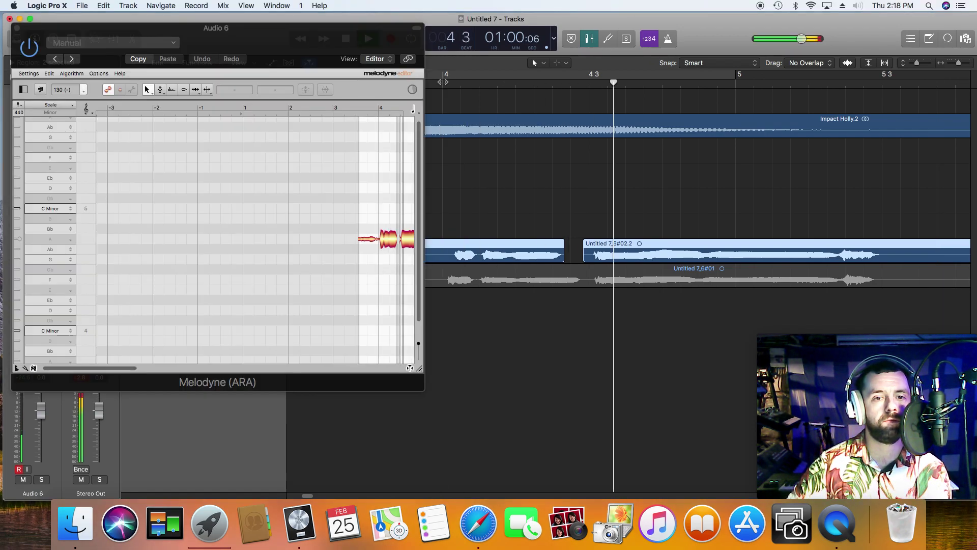
{"action": "key", "text": "space"}
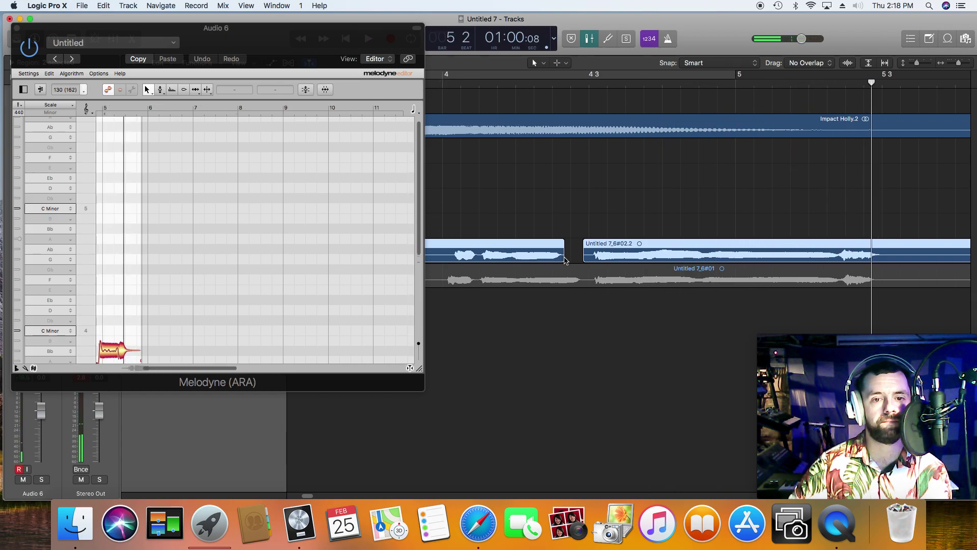
Step: Examine and audition the detected notes of the Audio 6 take in Melodyne, and close the plug-in window
{"action": "left_click_drag", "start_coordinate": [216, 371], "coordinate": [168, 373]}
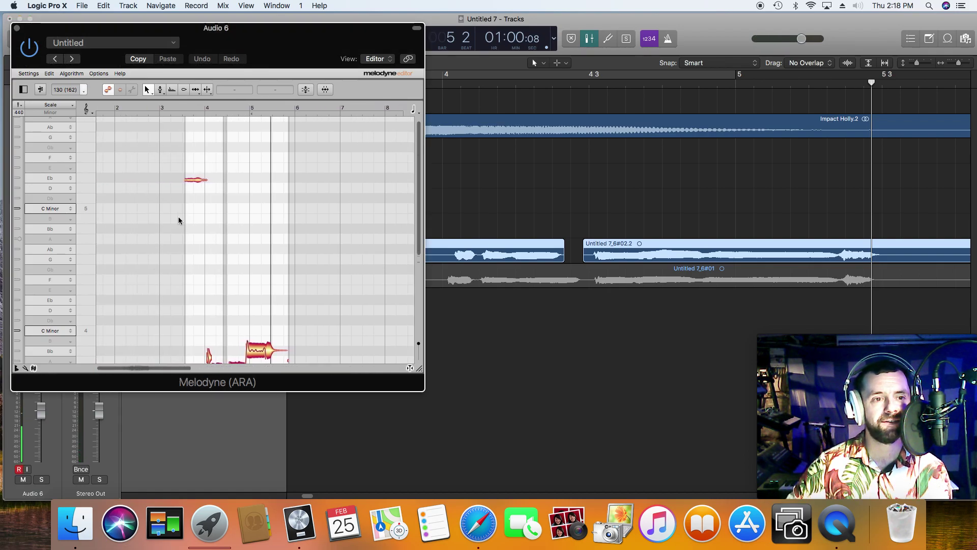
{"action": "scroll", "coordinate": [188, 214], "scroll_direction": "down", "scroll_amount": 4}
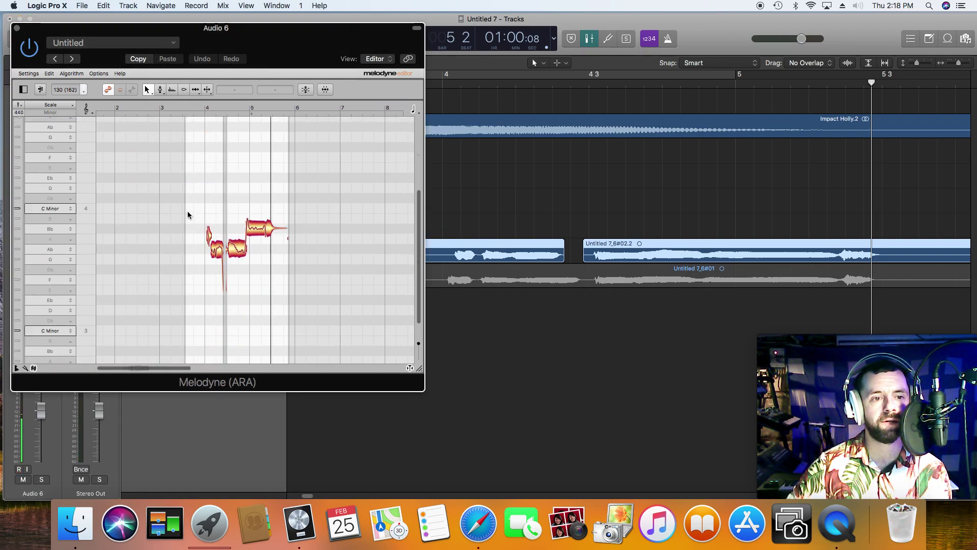
{"action": "scroll", "coordinate": [188, 214], "scroll_direction": "up", "scroll_amount": 2}
{"action": "key", "text": "space"}
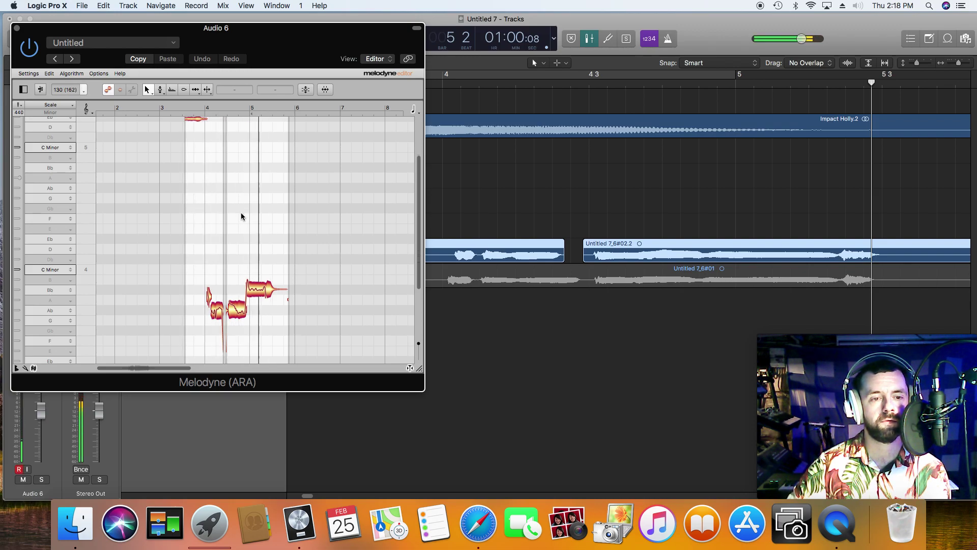
{"action": "key", "text": "space"}
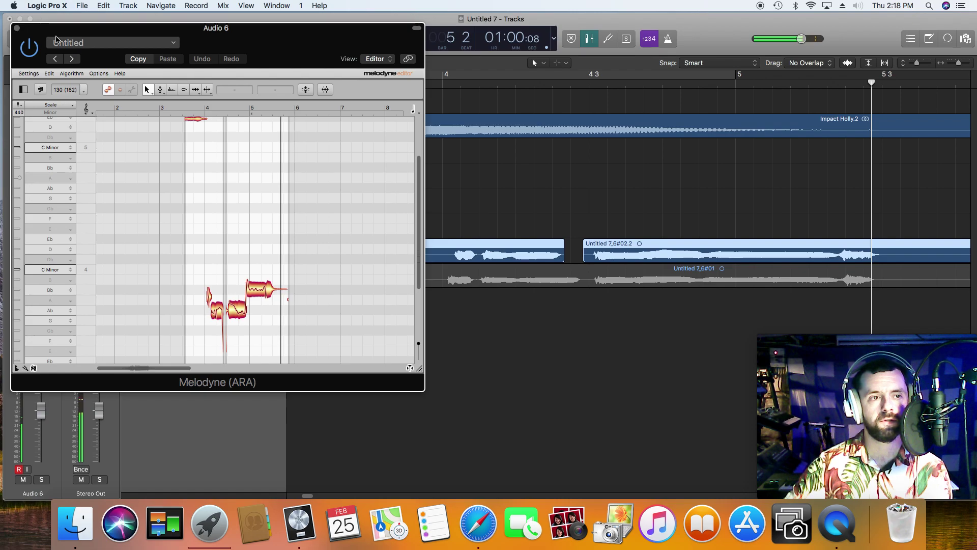
{"action": "left_click", "coordinate": [16, 28]}
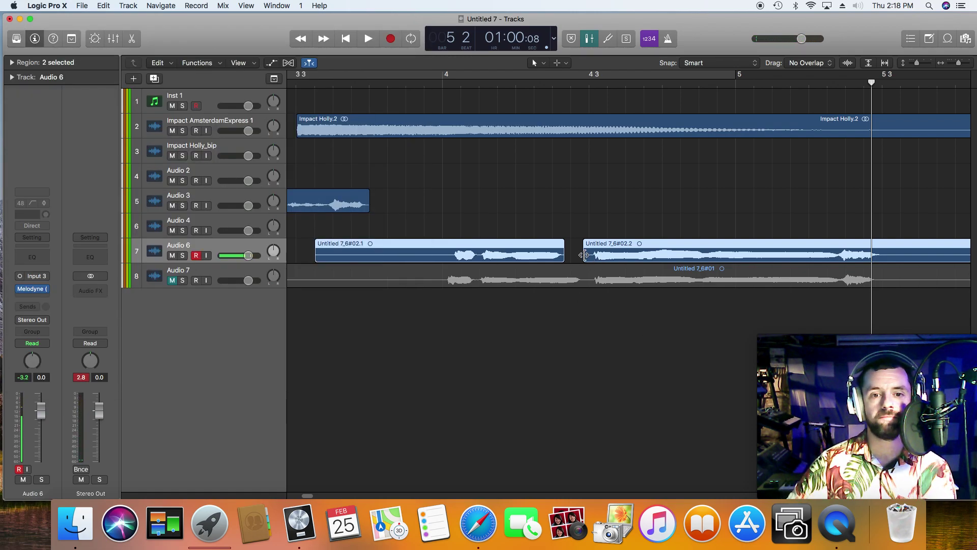
Step: Delete both vocal regions from Audio 6
{"action": "left_click", "coordinate": [103, 6]}
{"action": "left_click", "coordinate": [101, 7]}
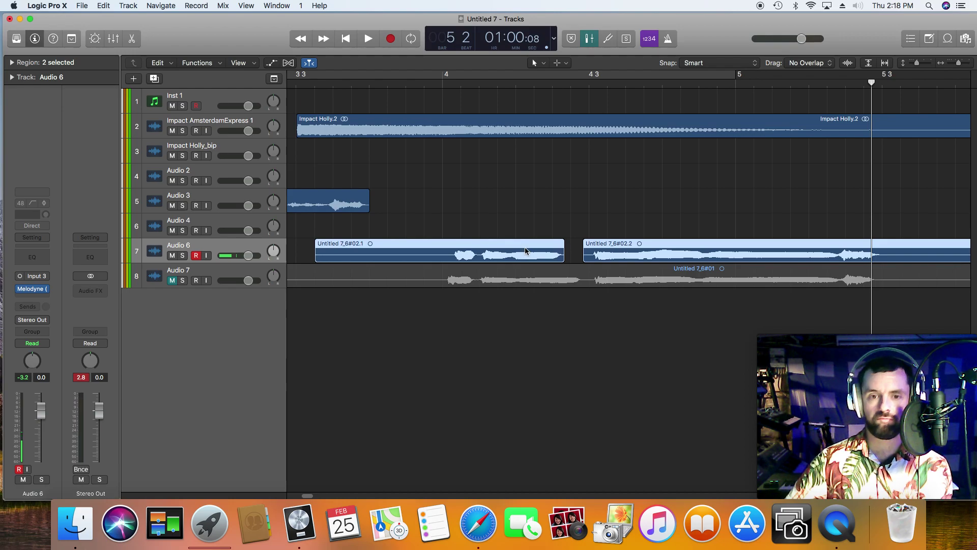
{"action": "key", "text": "Delete"}
{"action": "left_click", "coordinate": [571, 201]}
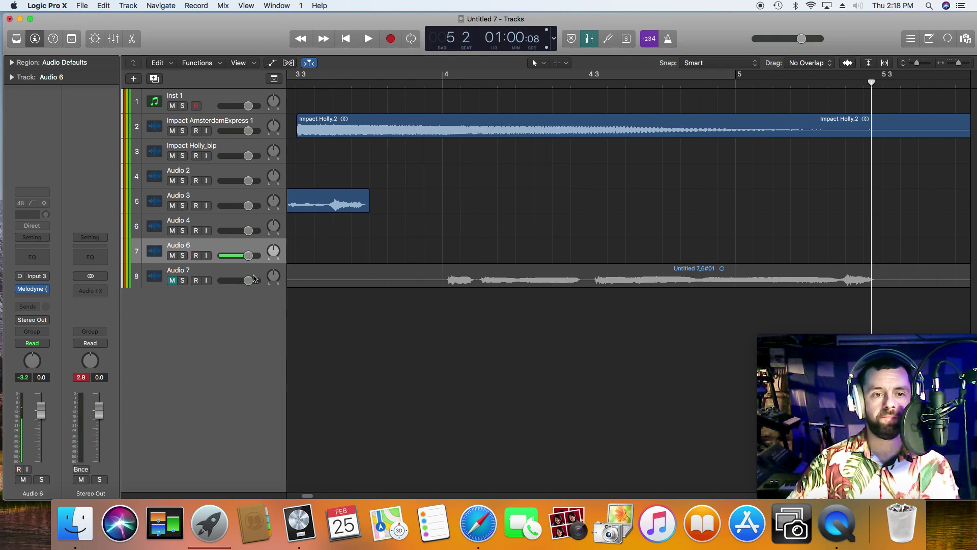
Step: Move the vocal region from the Audio 7 track to Audio 6 and play it from just before bar 4
{"action": "left_click_drag", "start_coordinate": [502, 281], "coordinate": [501, 263]}
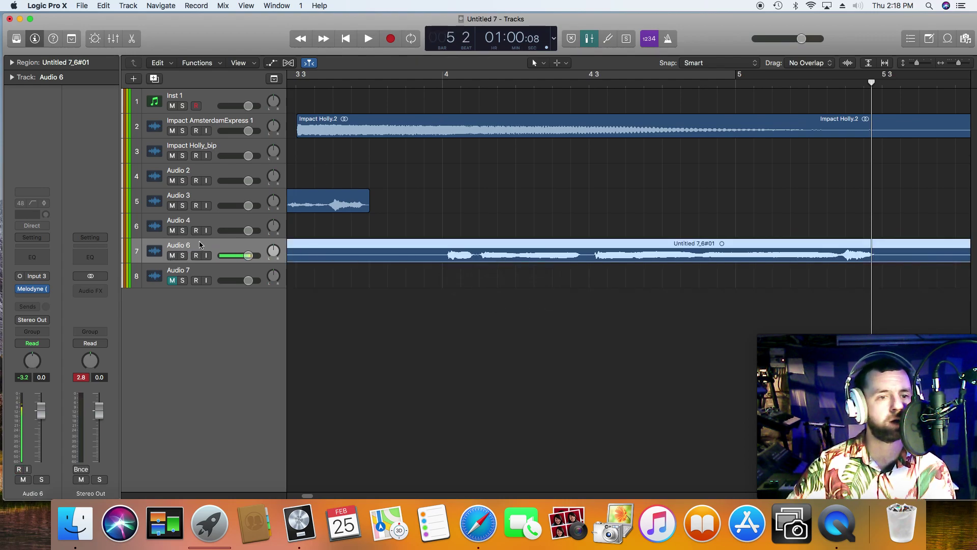
{"action": "left_click", "coordinate": [434, 78]}
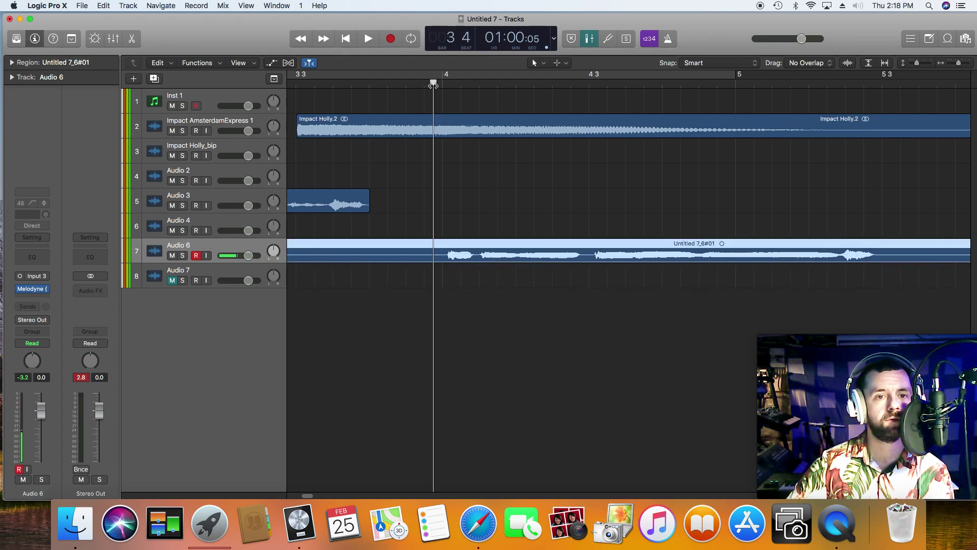
{"action": "key", "text": "space"}
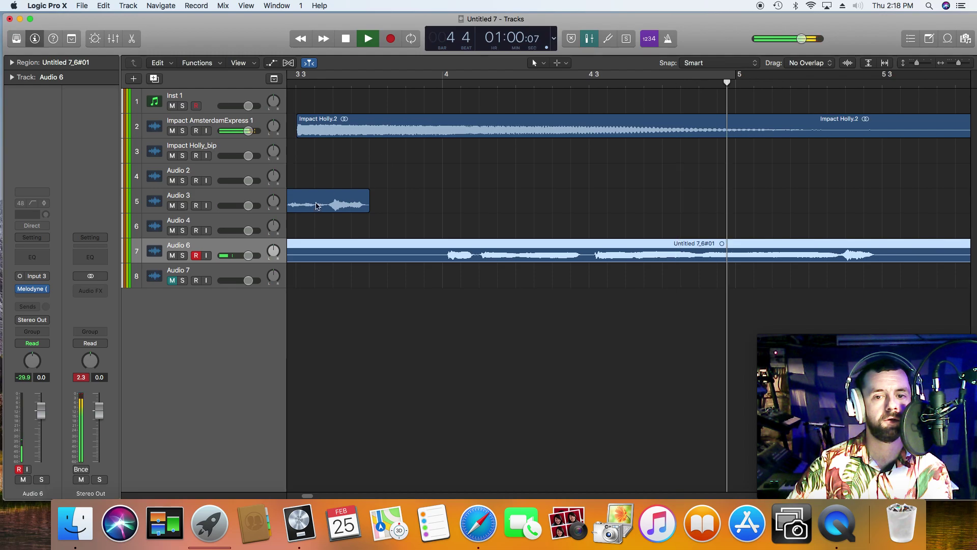
{"action": "key", "text": "space"}
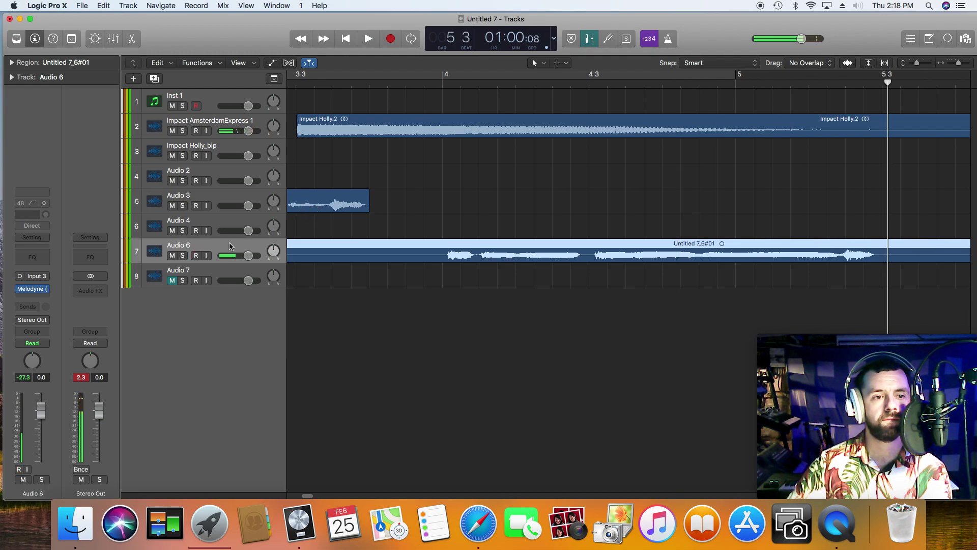
Step: Open Melodyne on Audio 6 and correct all notes with Pitch Center and Pitch Drift at 100%
{"action": "left_click", "coordinate": [38, 289]}
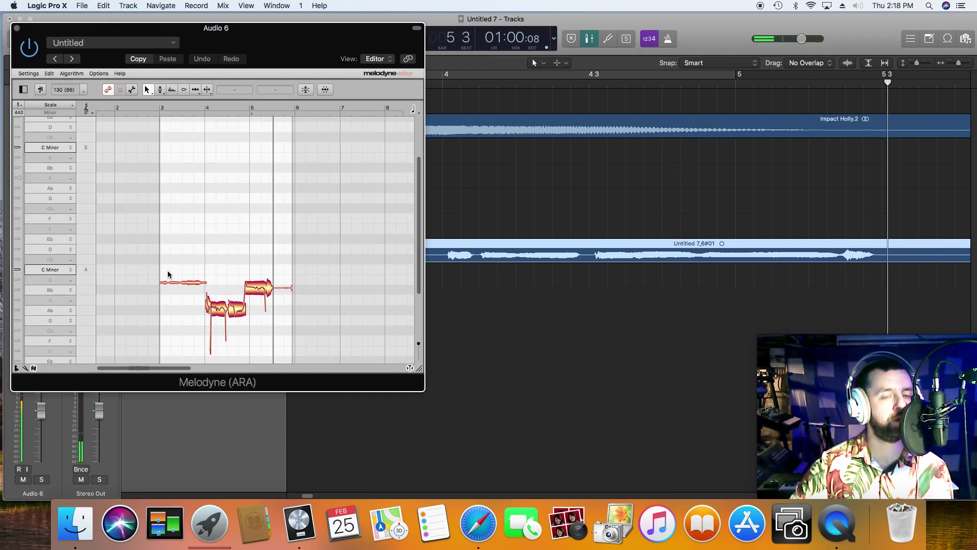
{"action": "left_click_drag", "start_coordinate": [262, 245], "coordinate": [168, 322]}
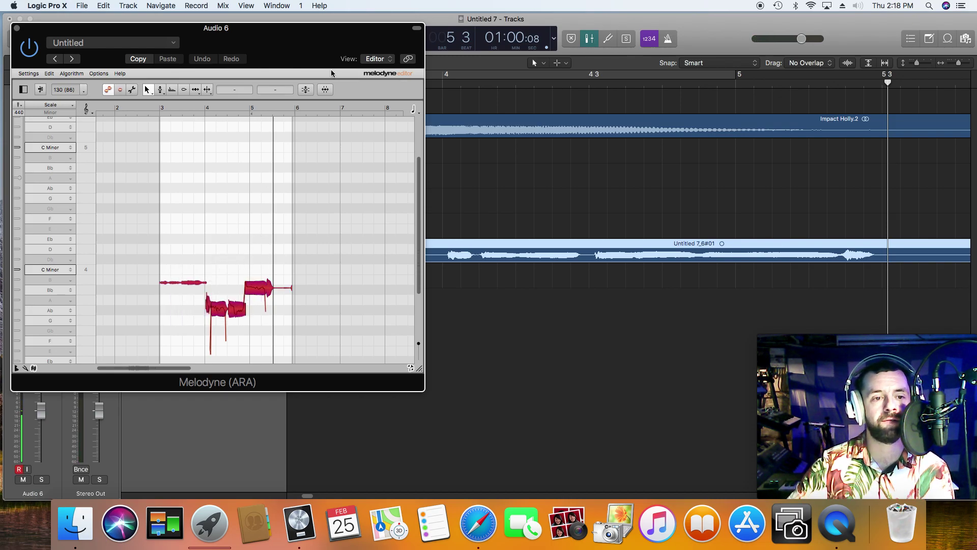
{"action": "left_click", "coordinate": [307, 92]}
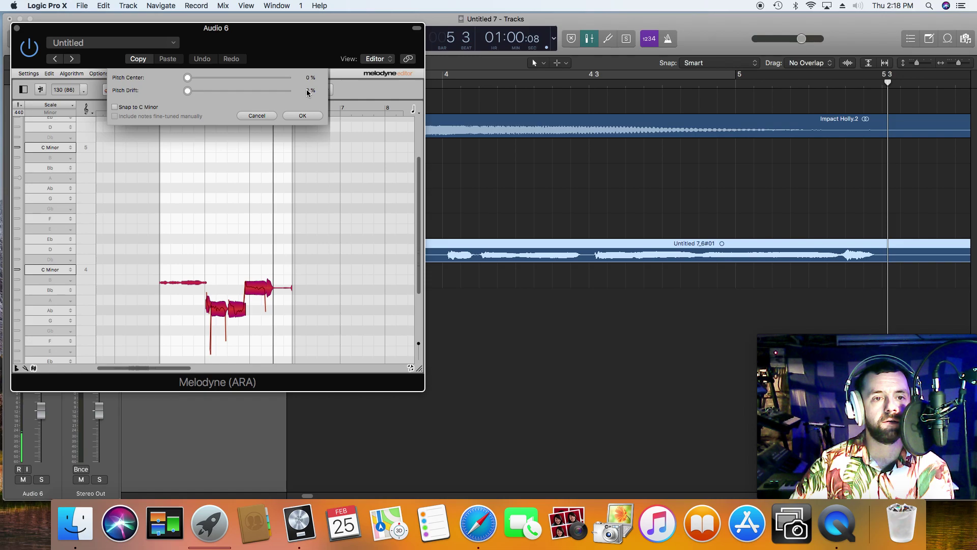
{"action": "left_click_drag", "start_coordinate": [185, 79], "coordinate": [302, 82]}
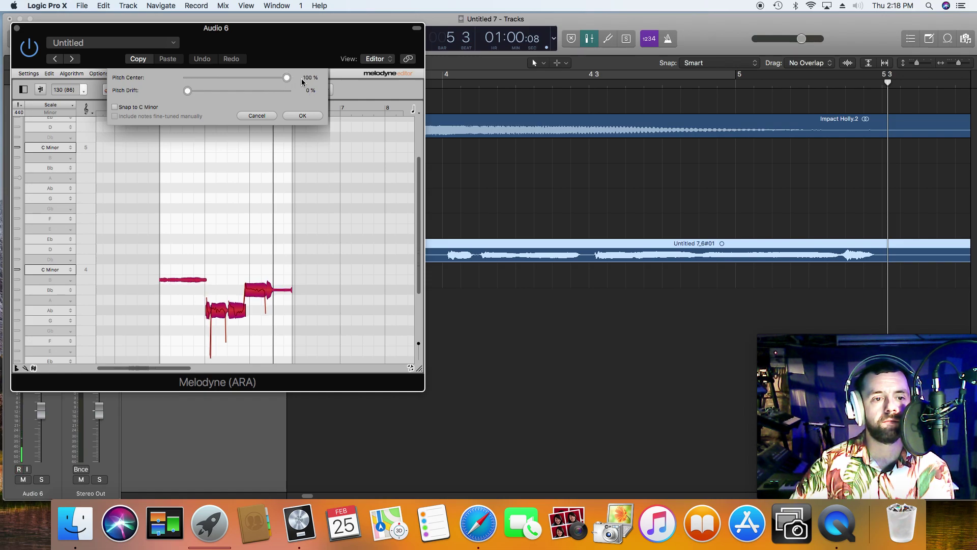
{"action": "left_click_drag", "start_coordinate": [188, 92], "coordinate": [340, 98]}
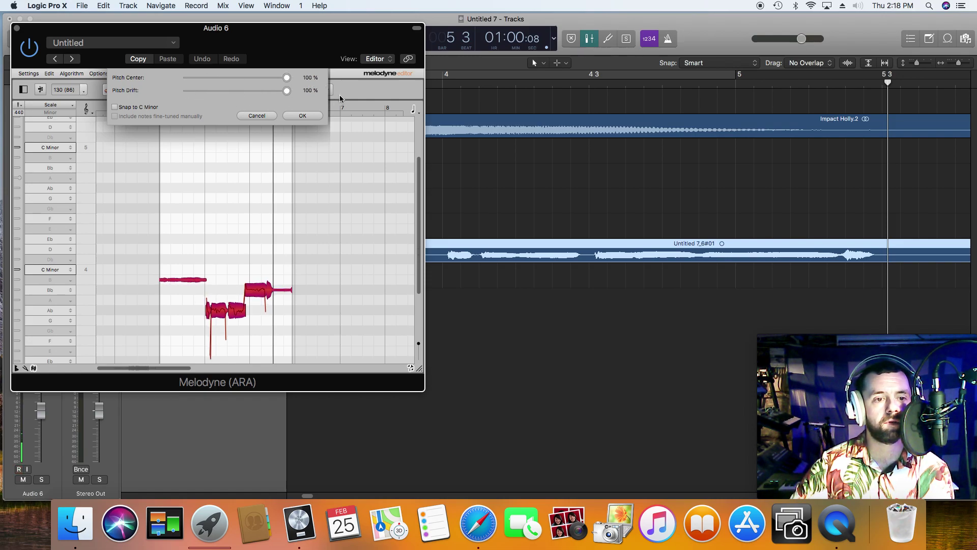
{"action": "left_click", "coordinate": [303, 116]}
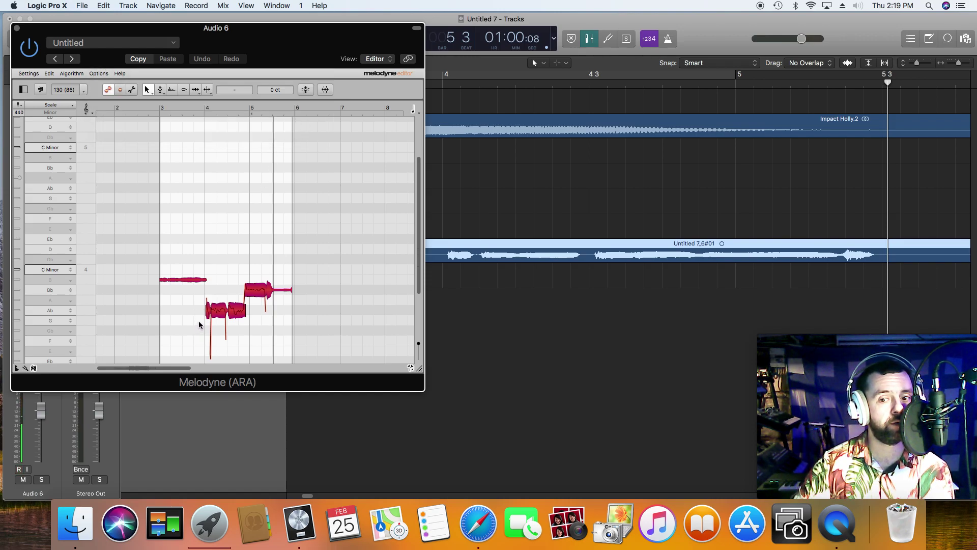
Step: Audition the corrected vocal and delete the stray note between bars 3 and 4 in Melodyne
{"action": "key", "text": "space"}
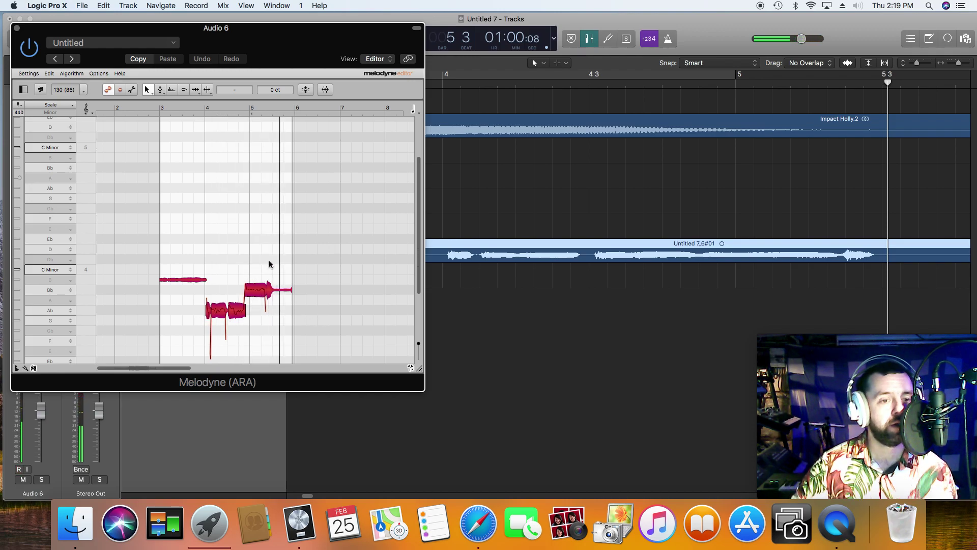
{"action": "left_click_drag", "start_coordinate": [205, 239], "coordinate": [189, 283]}
{"action": "key", "text": "Delete"}
{"action": "key", "text": "space"}
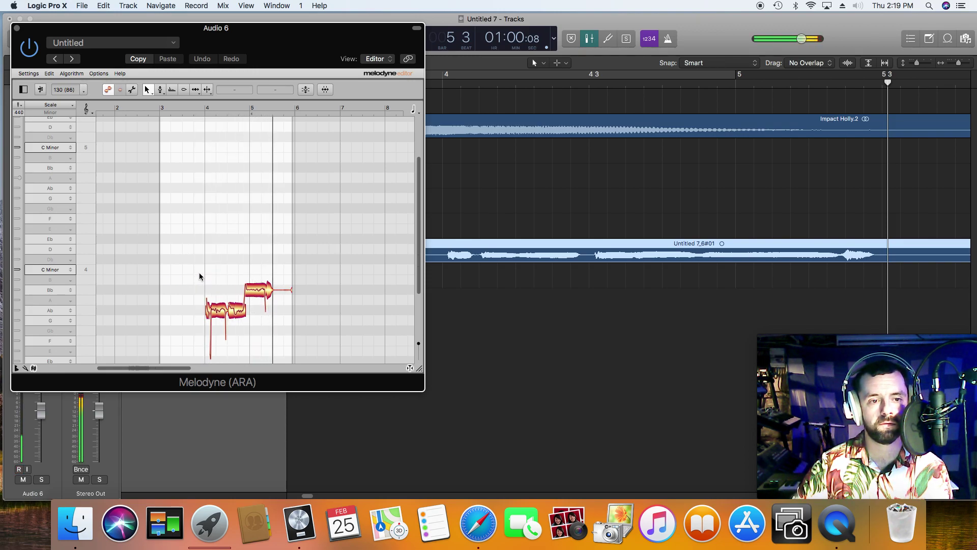
Step: Close Melodyne and bounce the Audio 6 region in place to a new track, leaving the source as it is
{"action": "left_click", "coordinate": [16, 28]}
{"action": "key", "text": "alt+r"}
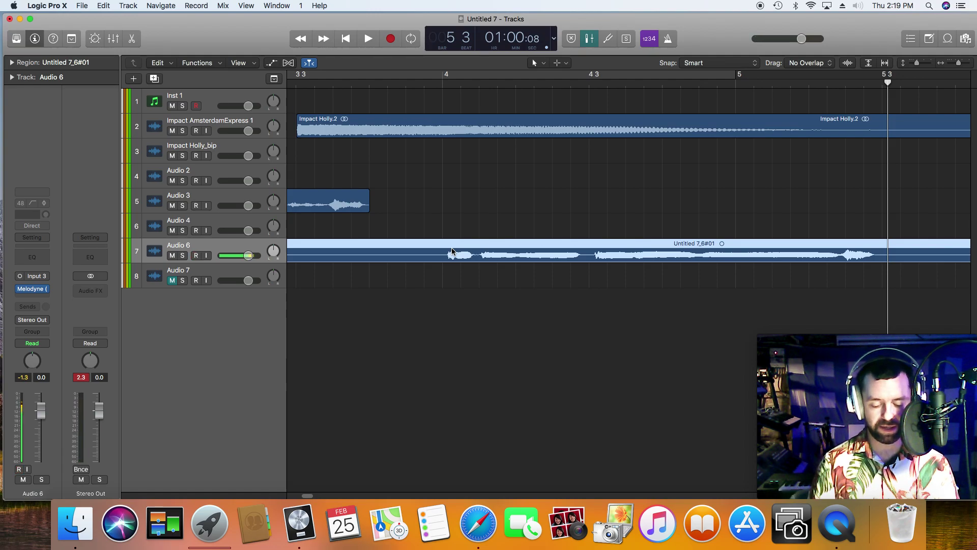
{"action": "key", "text": "ctrl+b"}
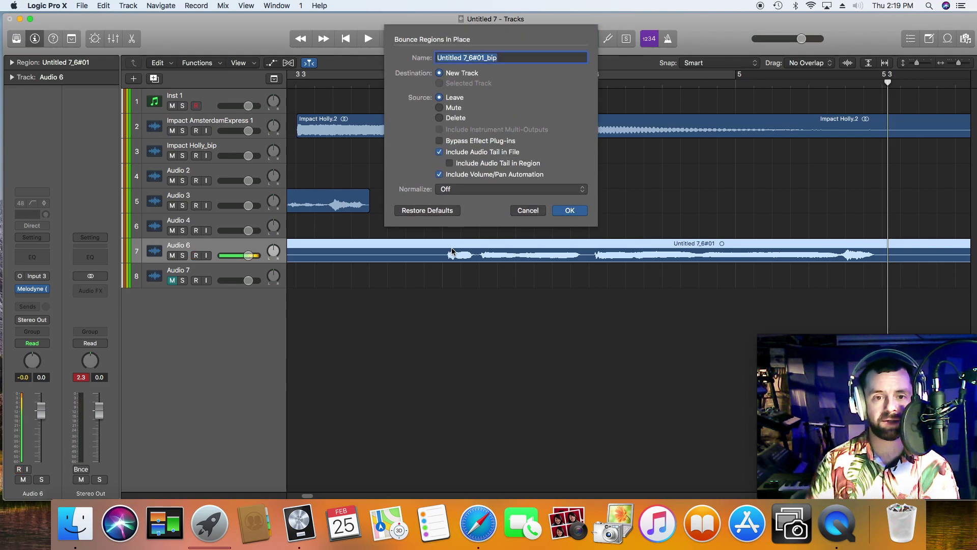
{"action": "left_click", "coordinate": [577, 208]}
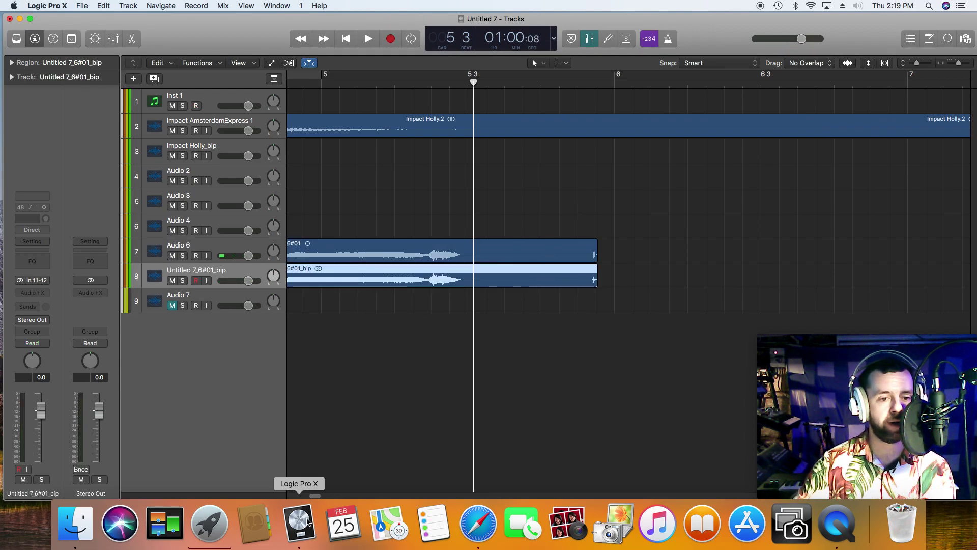
Step: Insert a stereo Melodyne (ARA) plug-in on the bounced track and play the vocal into it
{"action": "left_click_drag", "start_coordinate": [313, 496], "coordinate": [306, 497]}
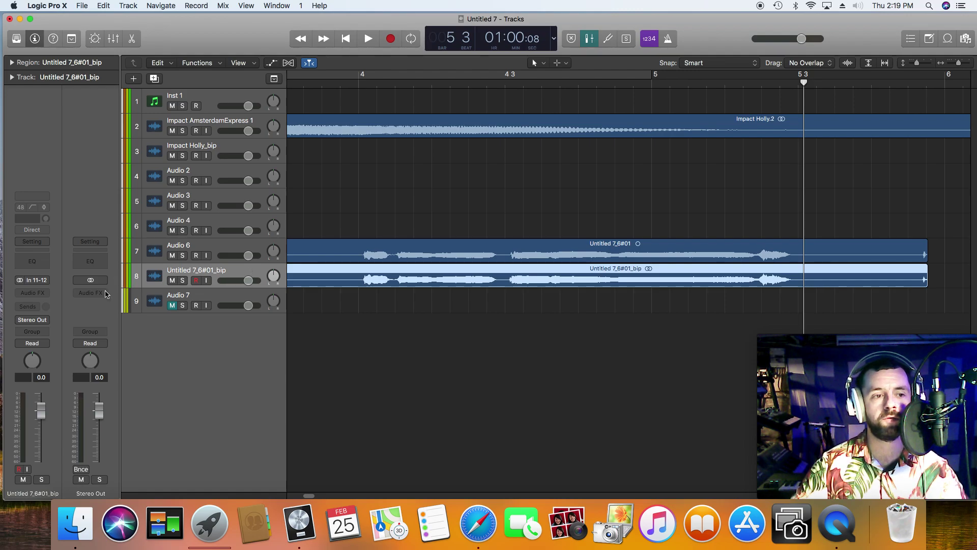
{"action": "left_click", "coordinate": [45, 293]}
{"action": "mouse_move", "coordinate": [49, 320]}
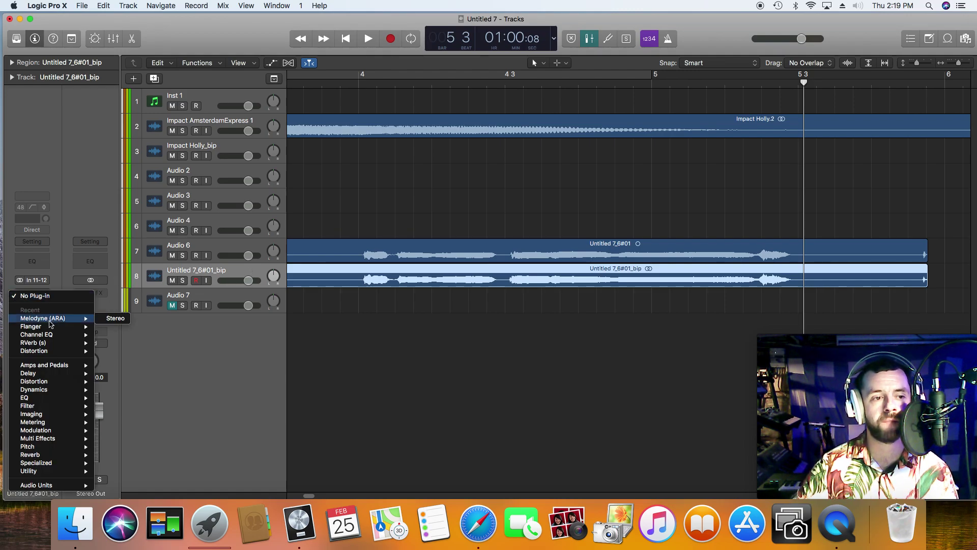
{"action": "left_click", "coordinate": [110, 319]}
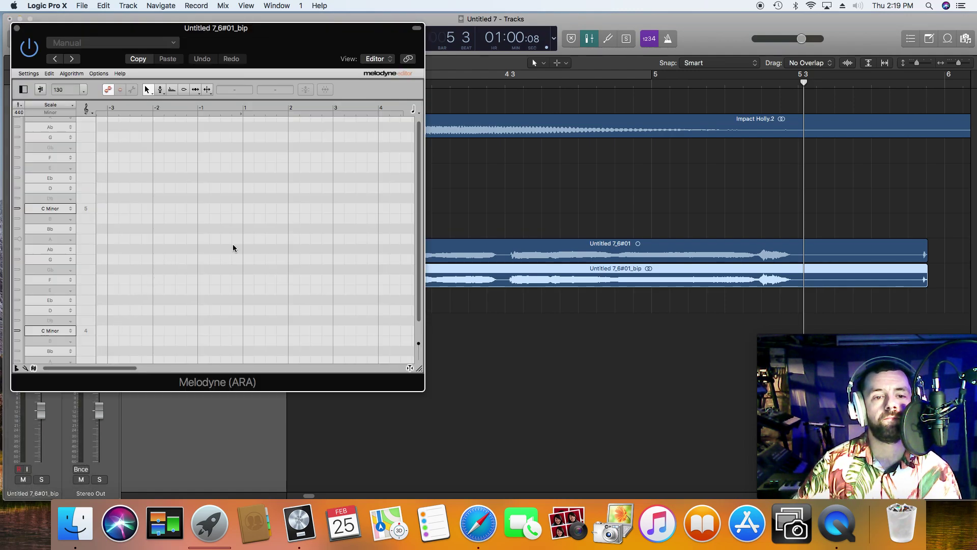
{"action": "key", "text": "space"}
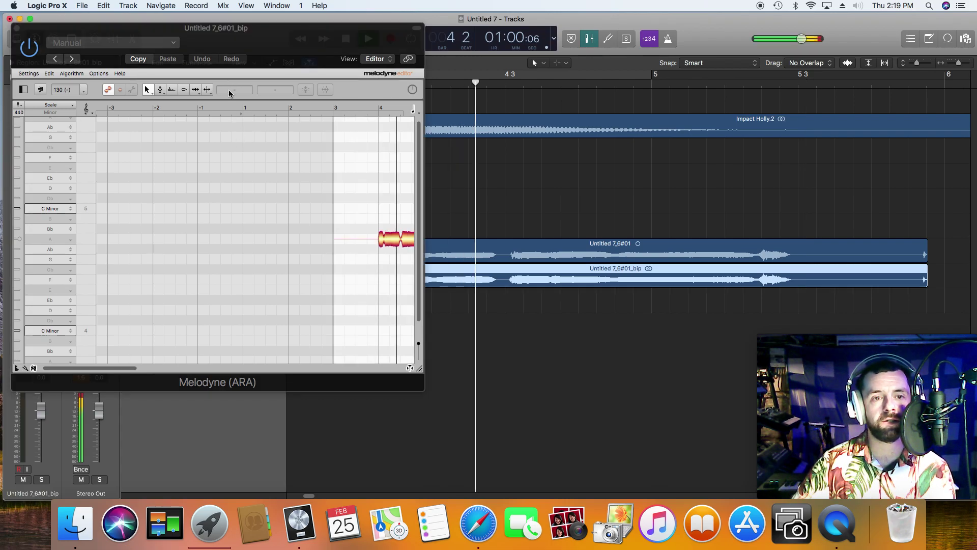
Step: Select all notes of the bounced vocal in Melodyne and set the pitch grid to Scale Snap
{"action": "left_click_drag", "start_coordinate": [201, 372], "coordinate": [157, 372]}
{"action": "scroll", "coordinate": [184, 308], "scroll_direction": "down", "scroll_amount": 3}
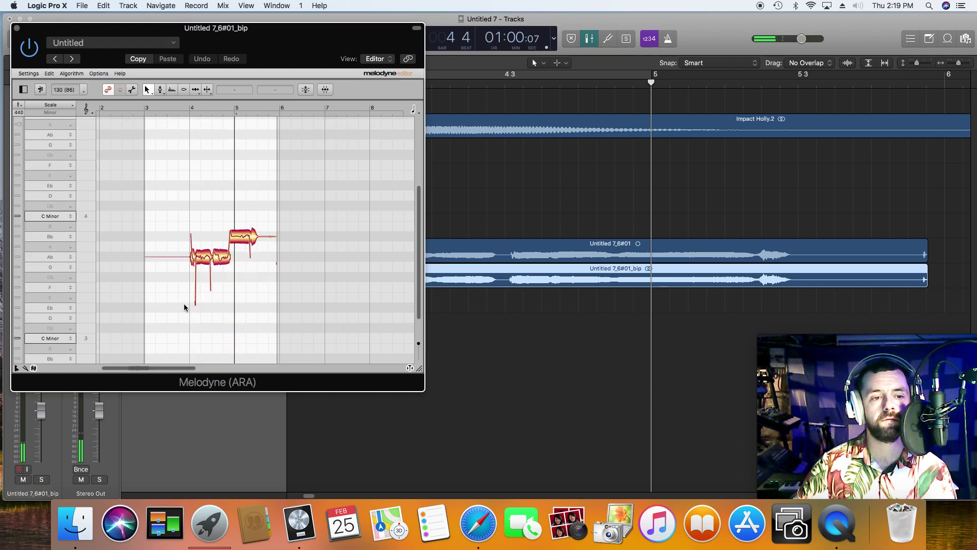
{"action": "left_click_drag", "start_coordinate": [255, 206], "coordinate": [193, 299]}
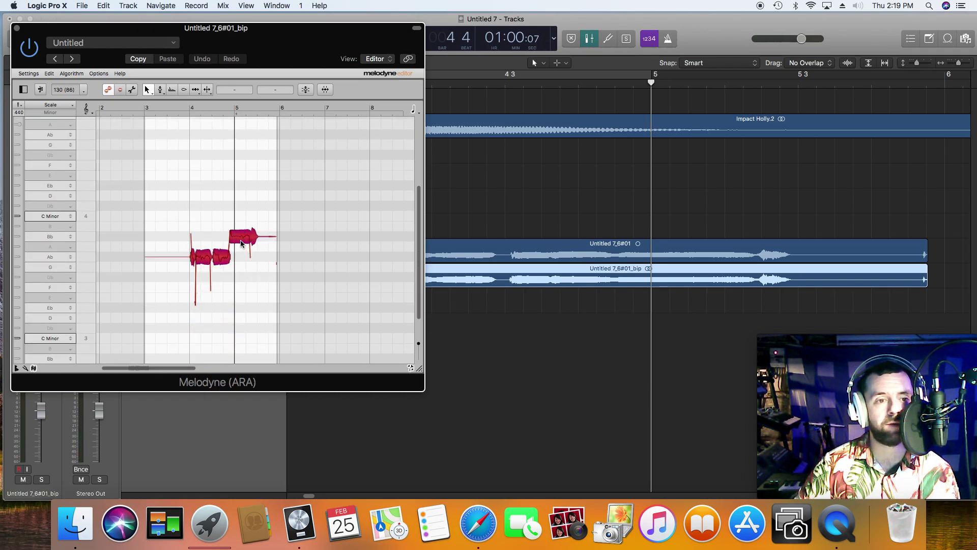
{"action": "left_click", "coordinate": [82, 74]}
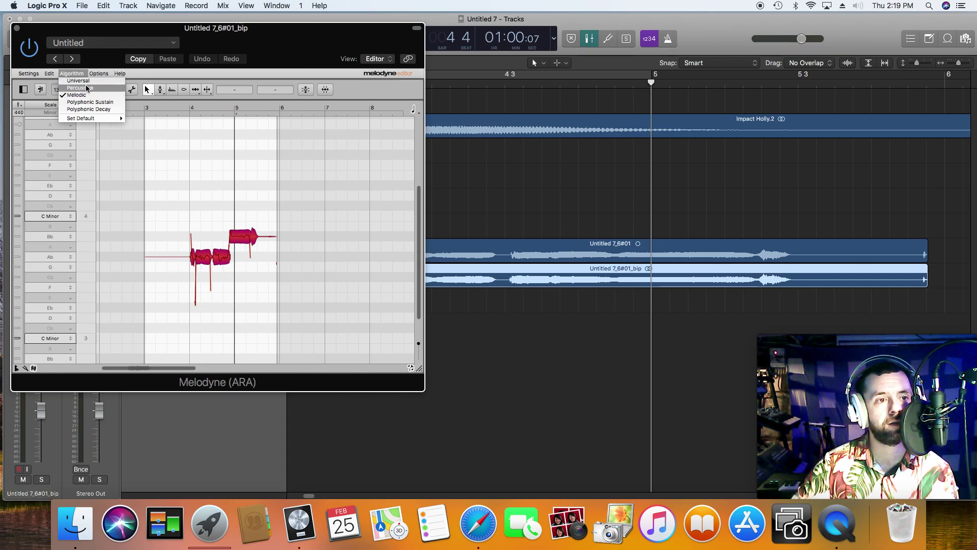
{"action": "mouse_move", "coordinate": [97, 76]}
{"action": "mouse_move", "coordinate": [123, 99]}
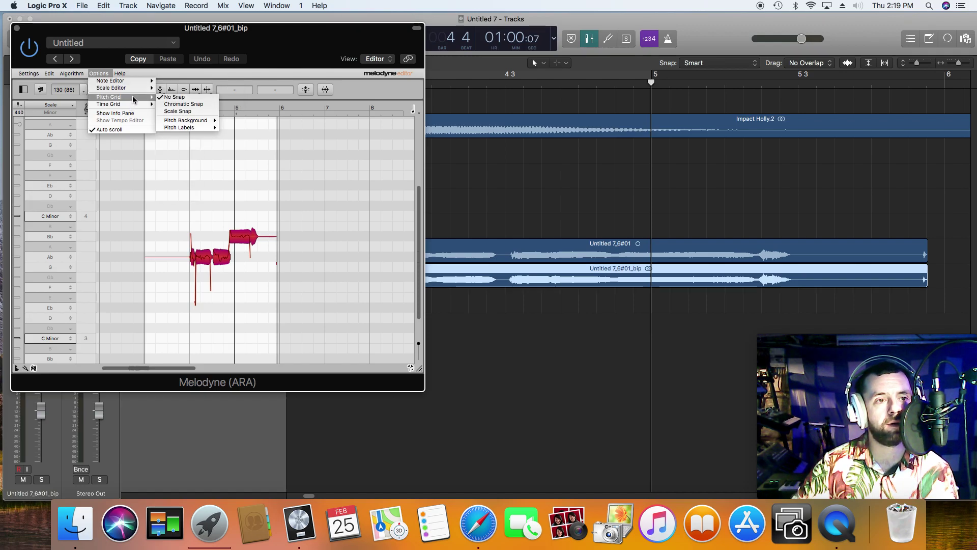
{"action": "left_click", "coordinate": [187, 112]}
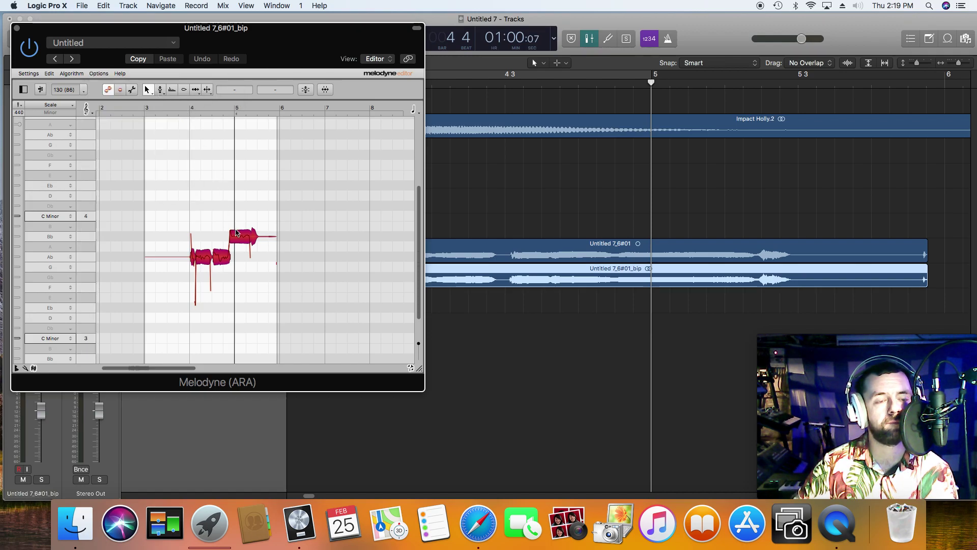
Step: Raise all notes together so the first ones sit on D4, and move the last note up to F4
{"action": "left_click", "coordinate": [226, 259]}
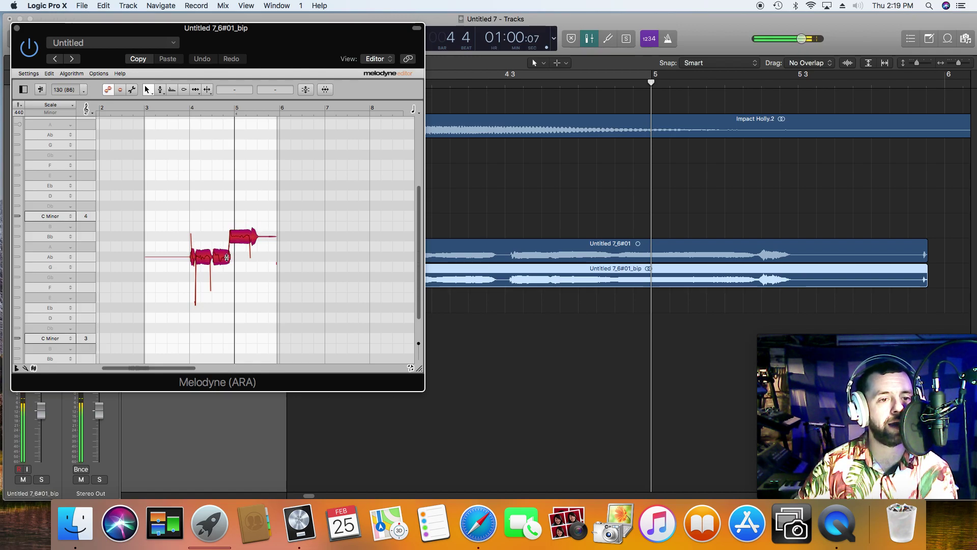
{"action": "left_click_drag", "start_coordinate": [223, 252], "coordinate": [222, 197]}
{"action": "left_click", "coordinate": [183, 229]}
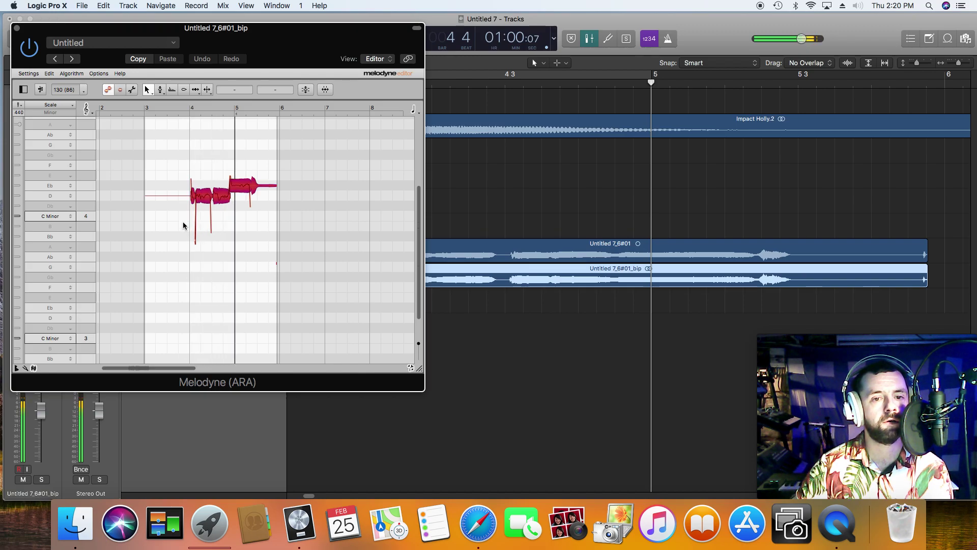
{"action": "left_click", "coordinate": [233, 167]}
{"action": "left_click_drag", "start_coordinate": [238, 182], "coordinate": [239, 161]}
{"action": "left_click", "coordinate": [196, 168]}
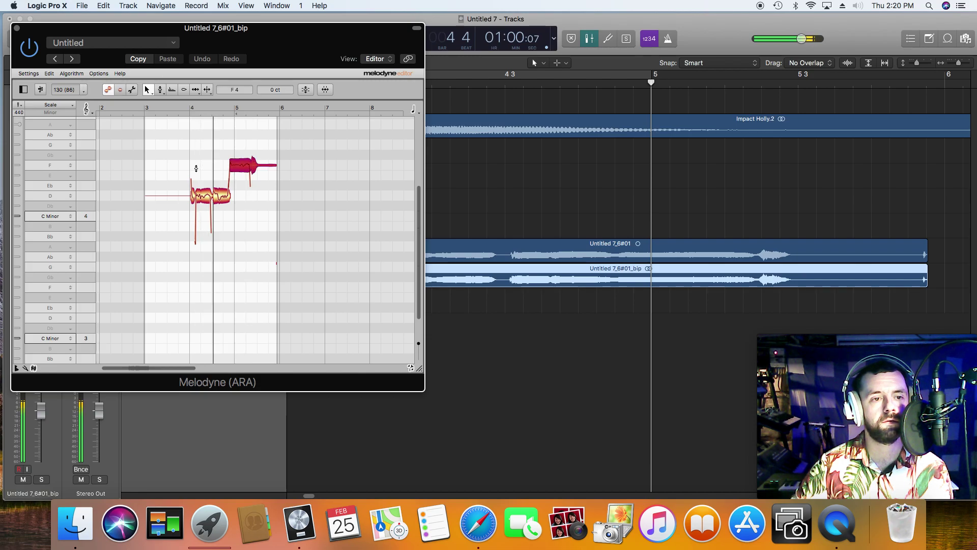
Step: Play the harmony against the original vocal, and raise the notes before the last one to F4
{"action": "left_click_drag", "start_coordinate": [382, 35], "coordinate": [288, 49]}
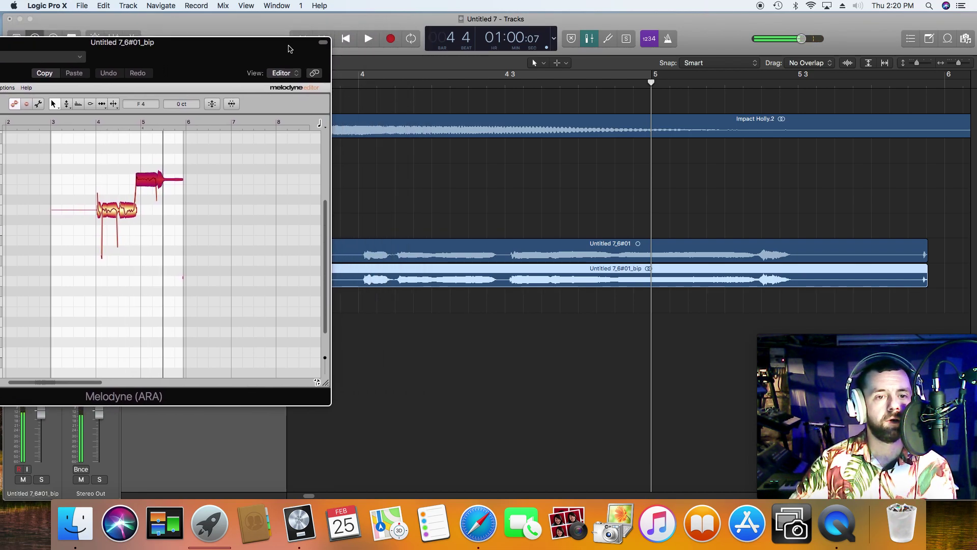
{"action": "left_click", "coordinate": [345, 86]}
{"action": "key", "text": "space"}
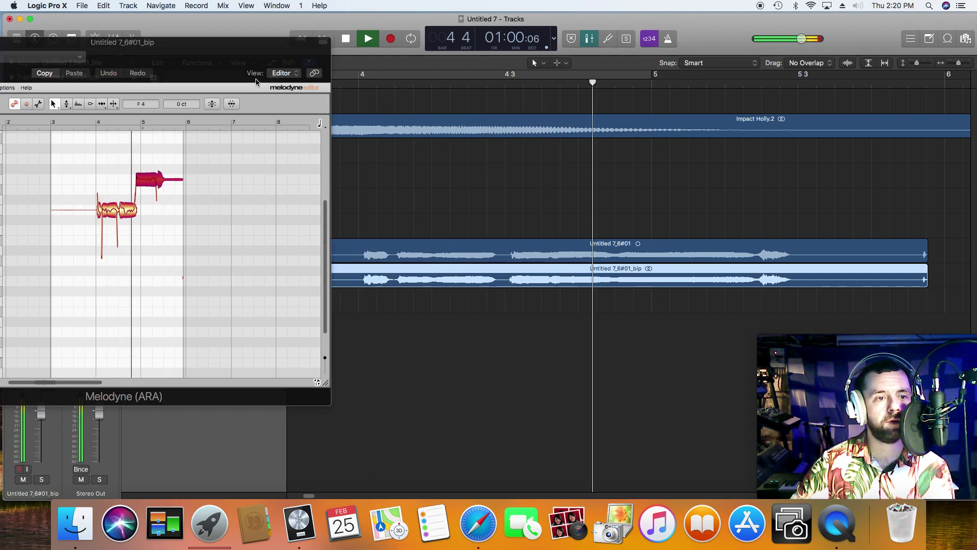
{"action": "left_click_drag", "start_coordinate": [257, 42], "coordinate": [356, 38]}
{"action": "left_click", "coordinate": [232, 204]}
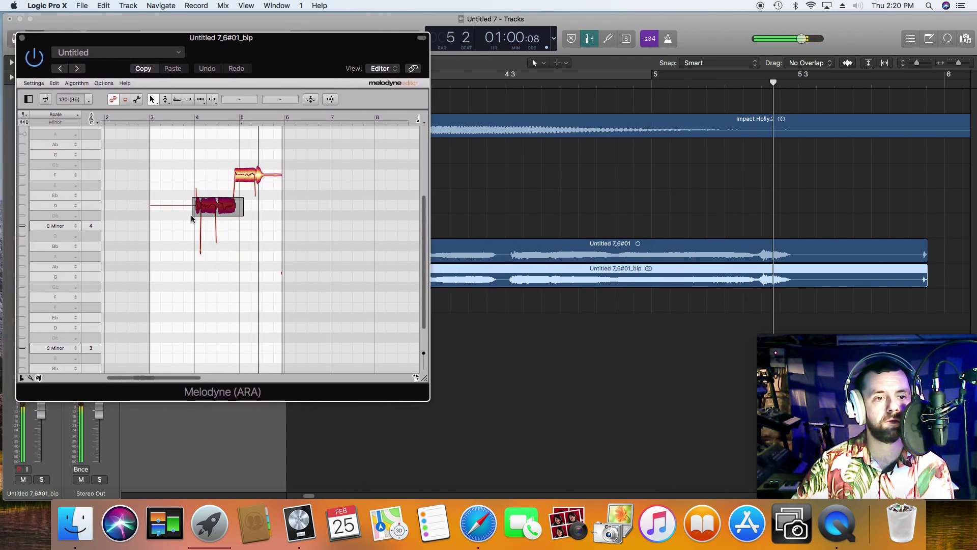
{"action": "key", "text": "Up"}
{"action": "key", "text": "Up"}
{"action": "key", "text": "Up"}
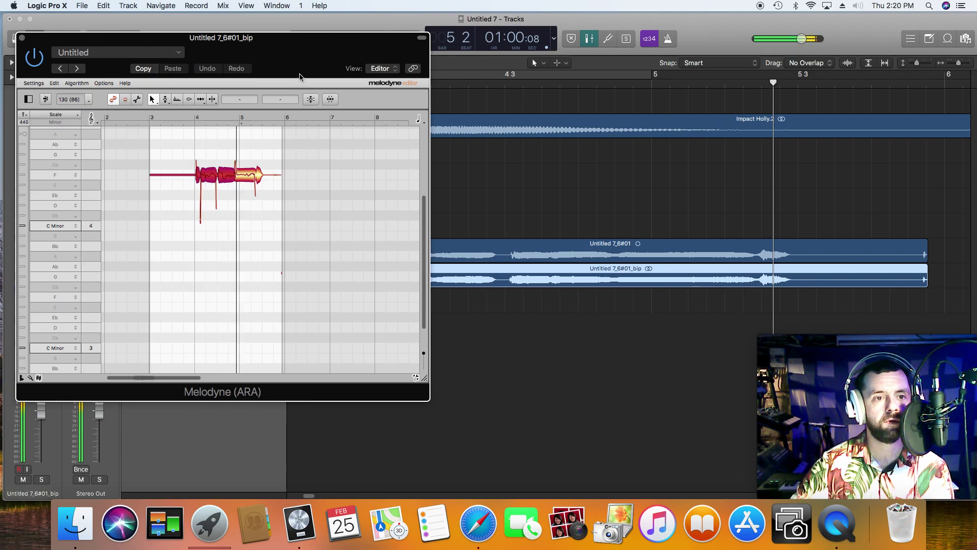
Step: Play the harmony from near bar 4 again and raise the still-selected earlier notes to G4
{"action": "left_click_drag", "start_coordinate": [316, 58], "coordinate": [250, 152]}
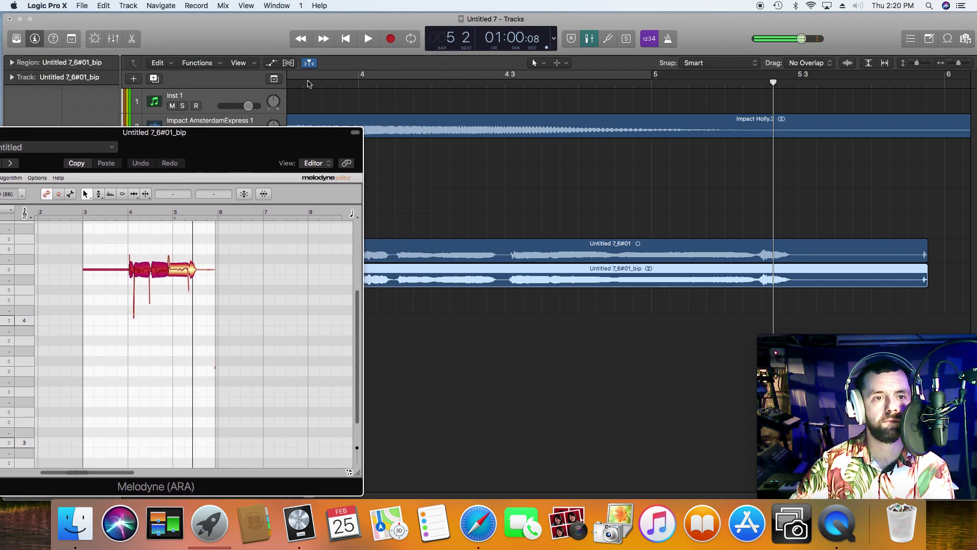
{"action": "key", "text": "space"}
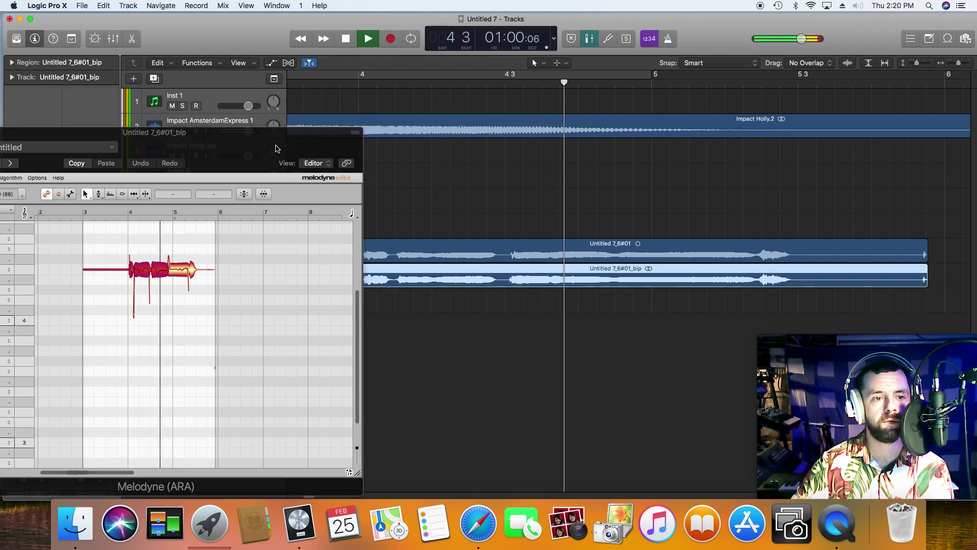
{"action": "key", "text": "space"}
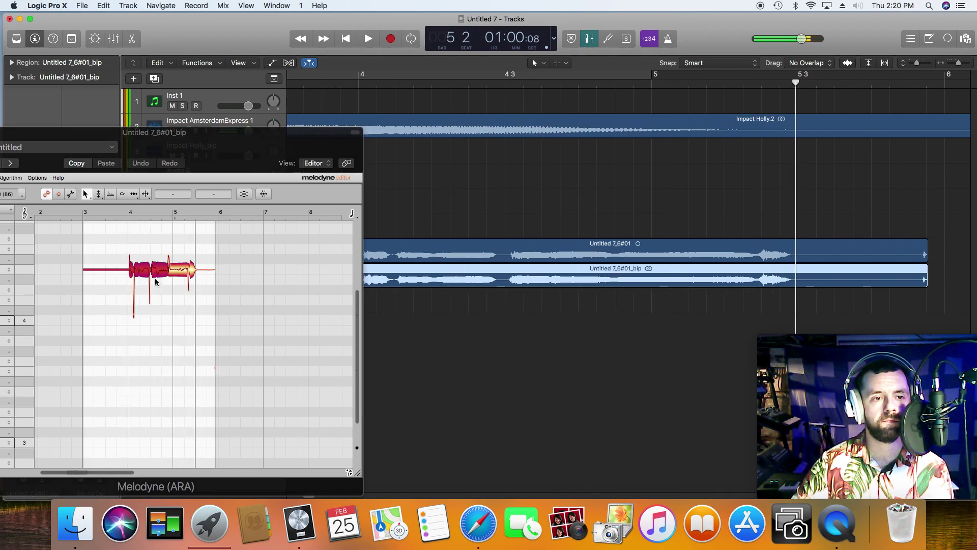
{"action": "left_click_drag", "start_coordinate": [160, 270], "coordinate": [158, 254]}
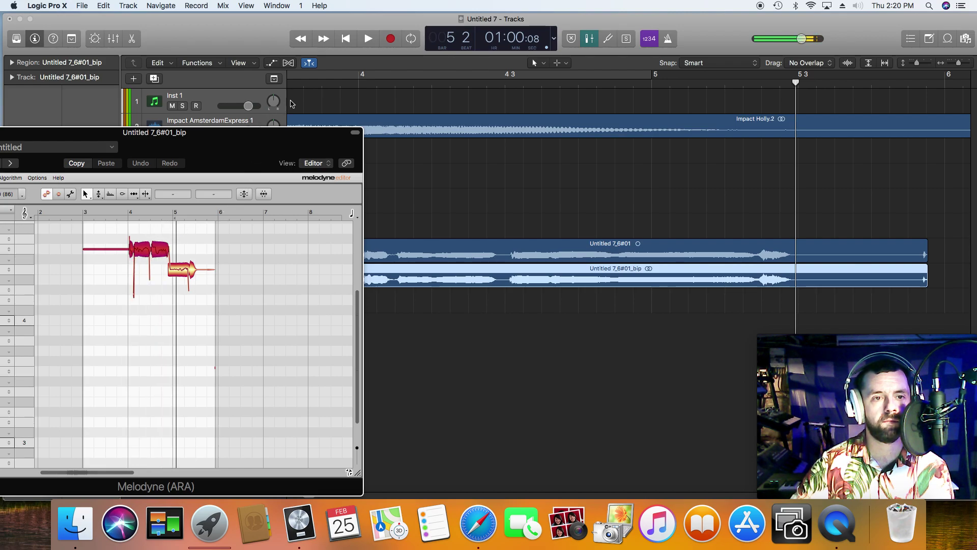
Step: Play the adjusted harmony against the original vocal and close its Melodyne editor
{"action": "double_click", "coordinate": [306, 83]}
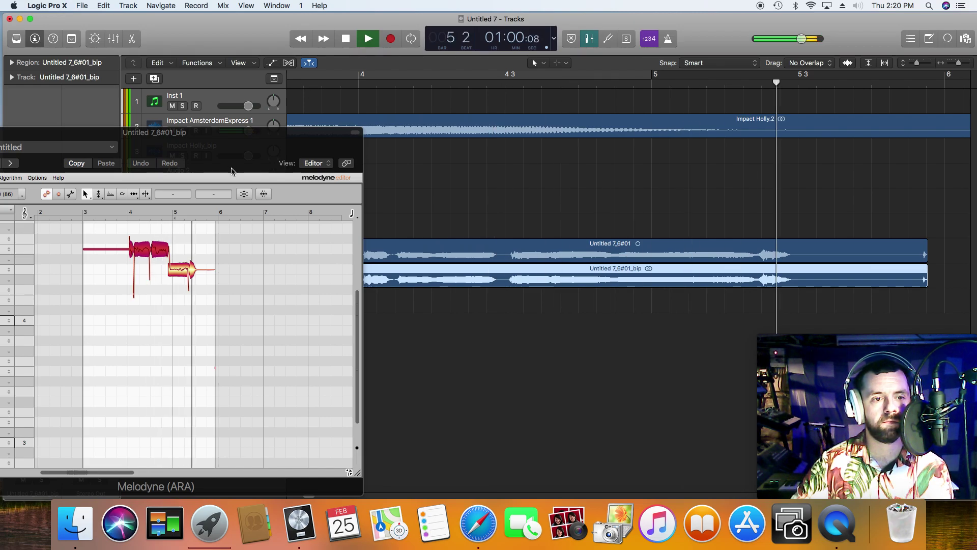
{"action": "key", "text": "space"}
{"action": "left_click_drag", "start_coordinate": [232, 170], "coordinate": [428, 242]}
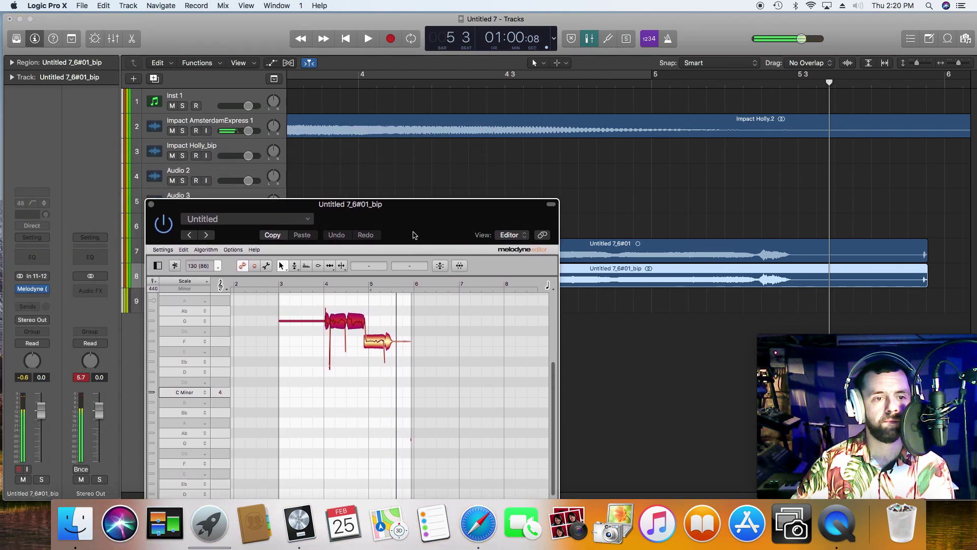
{"action": "left_click", "coordinate": [151, 205]}
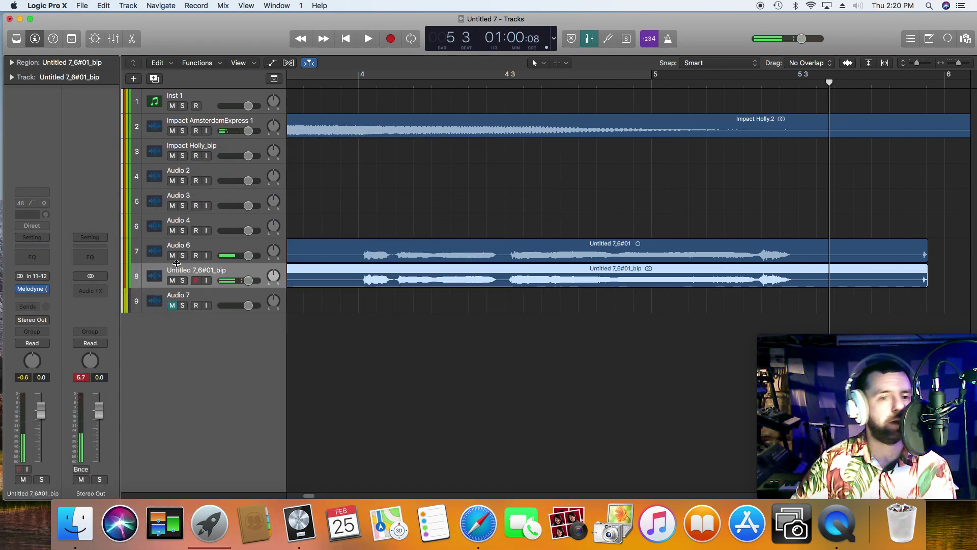
Step: Bounce the original vocal region in place to a new track, leaving the source region and including volume and pan automation
{"action": "left_click", "coordinate": [381, 260]}
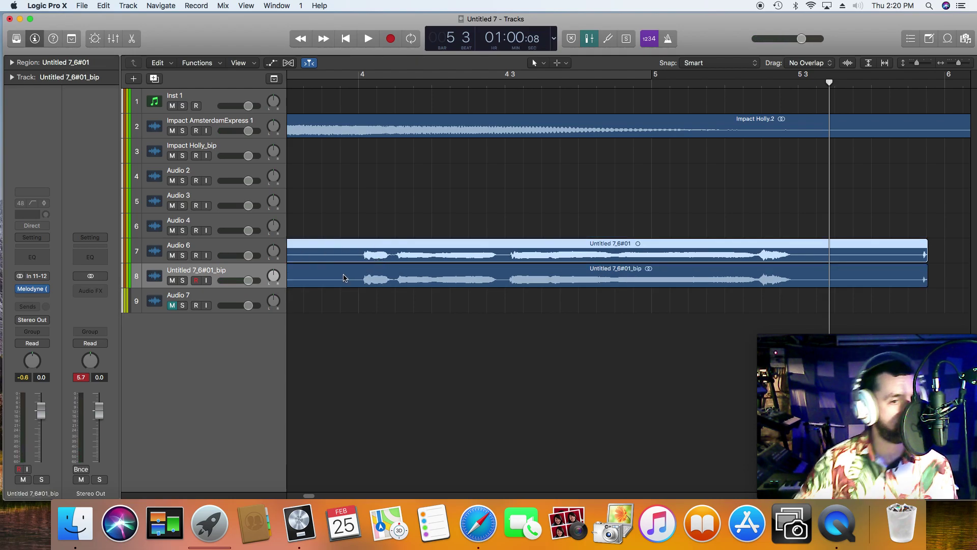
{"action": "key", "text": "ctrl+b"}
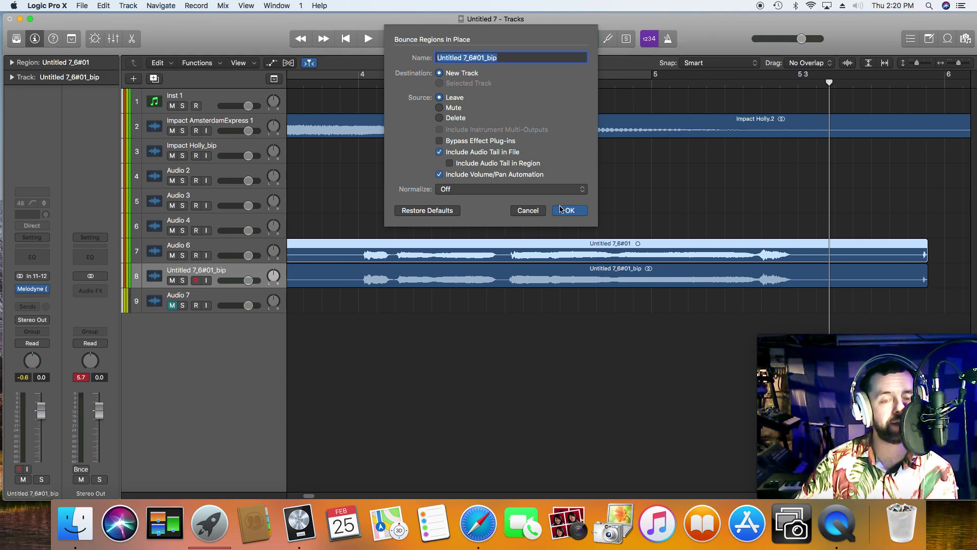
{"action": "left_click", "coordinate": [567, 211]}
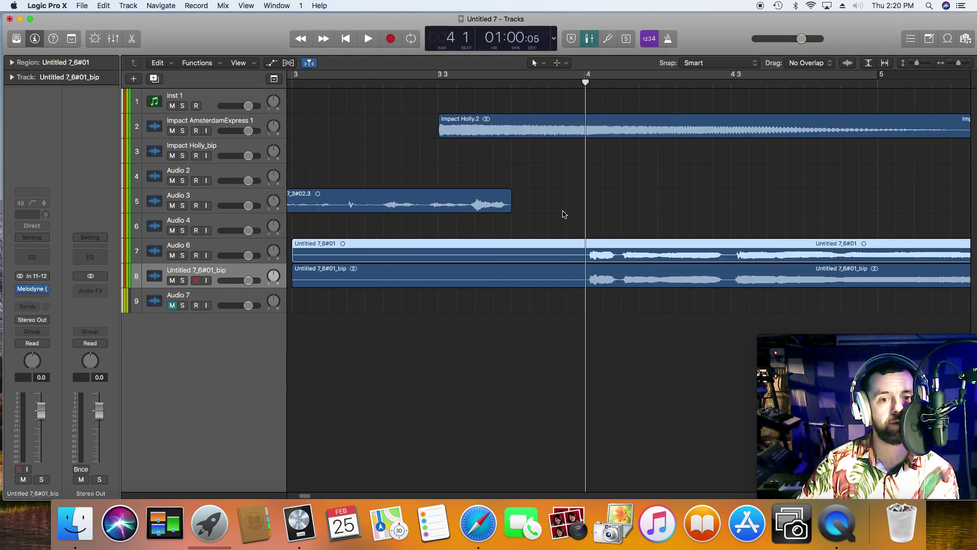
Step: Insert stereo Melodyne (ARA) on the newly bounced vocal track, play the section through it, and close the editor
{"action": "left_click", "coordinate": [220, 275]}
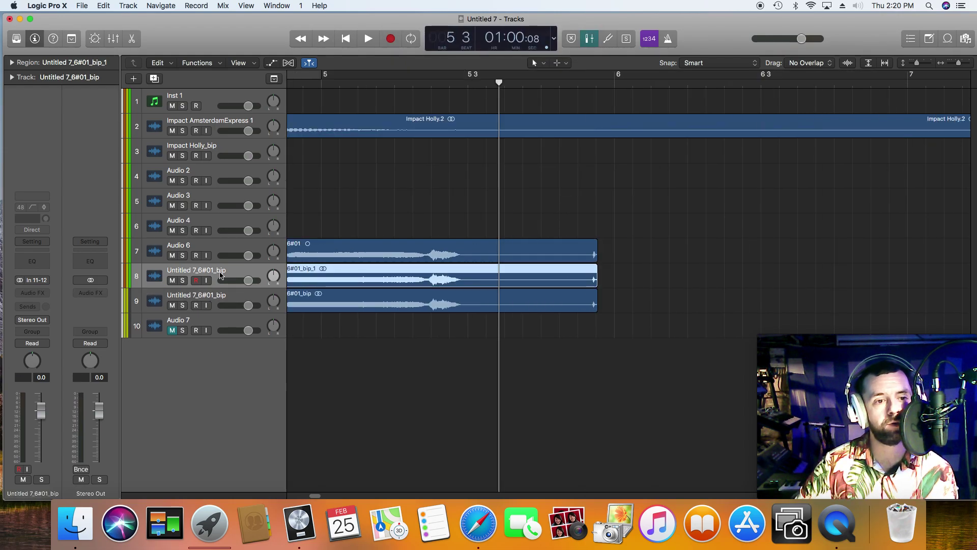
{"action": "left_click", "coordinate": [32, 293]}
{"action": "mouse_move", "coordinate": [84, 318]}
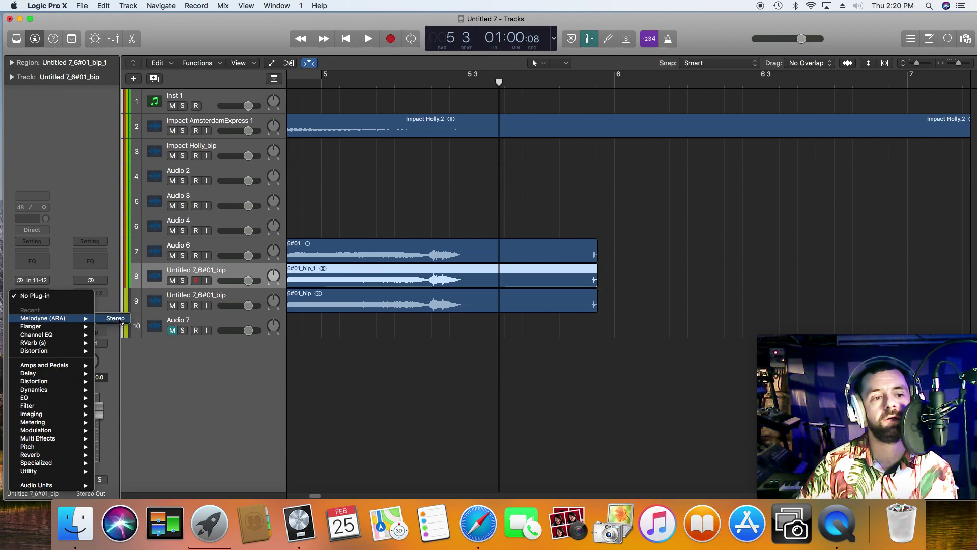
{"action": "left_click", "coordinate": [115, 318]}
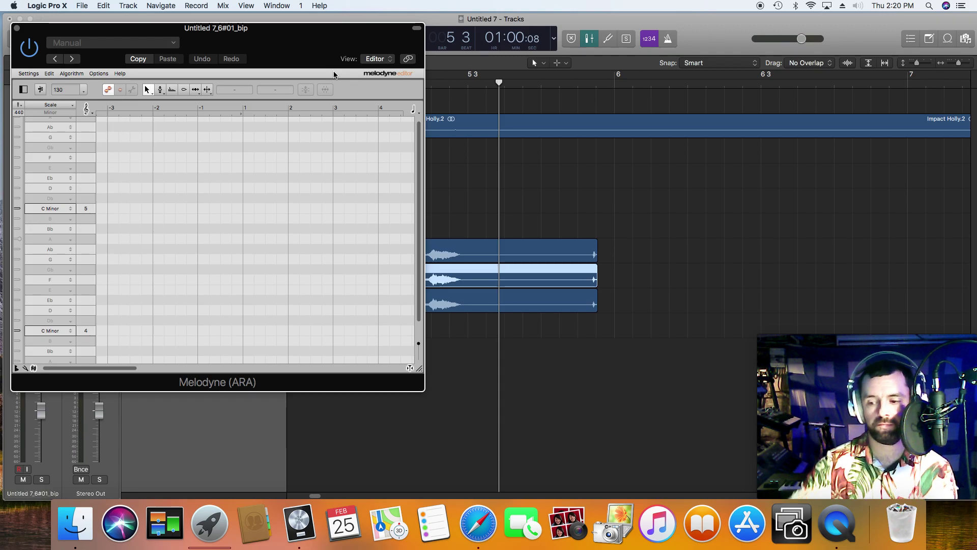
{"action": "key", "text": "Return"}
{"action": "key", "text": "space"}
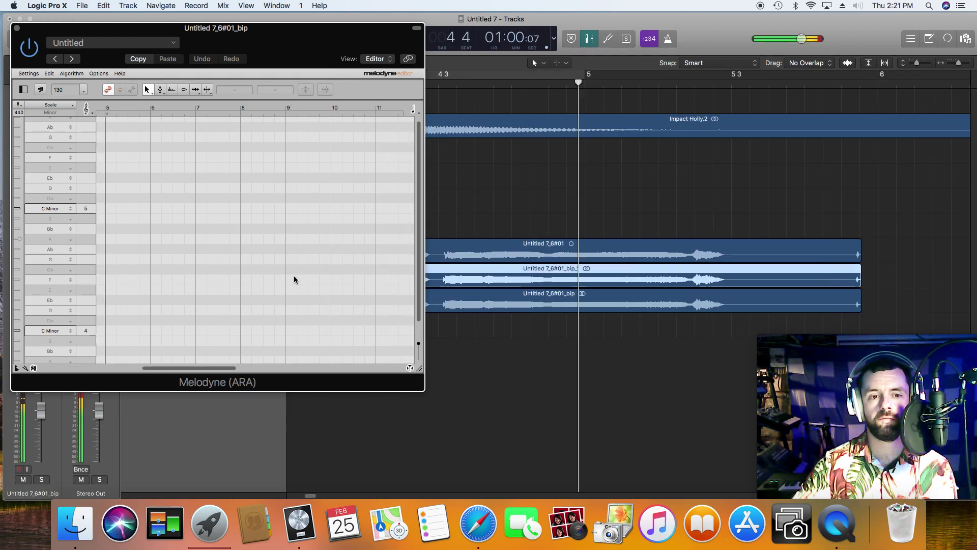
{"action": "left_click", "coordinate": [17, 28]}
Step: Check the original vocal and both bounced copies in turn, and play the project from the beginning through bar 5
{"action": "left_click", "coordinate": [222, 248]}
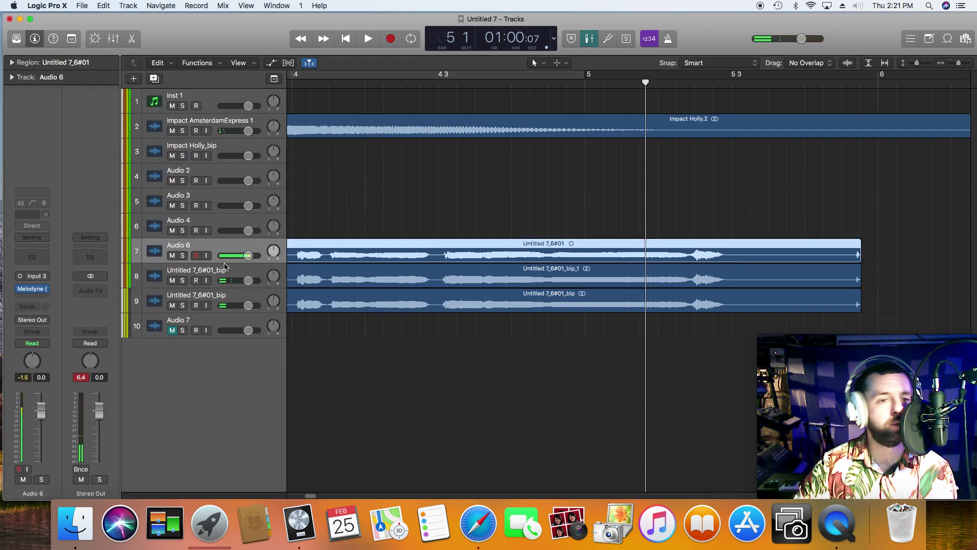
{"action": "left_click", "coordinate": [227, 298]}
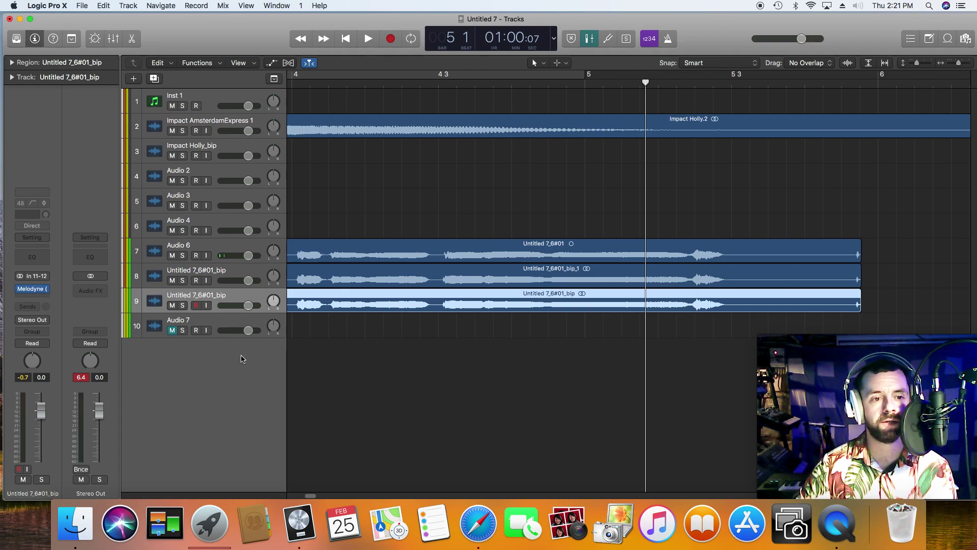
{"action": "left_click", "coordinate": [221, 278]}
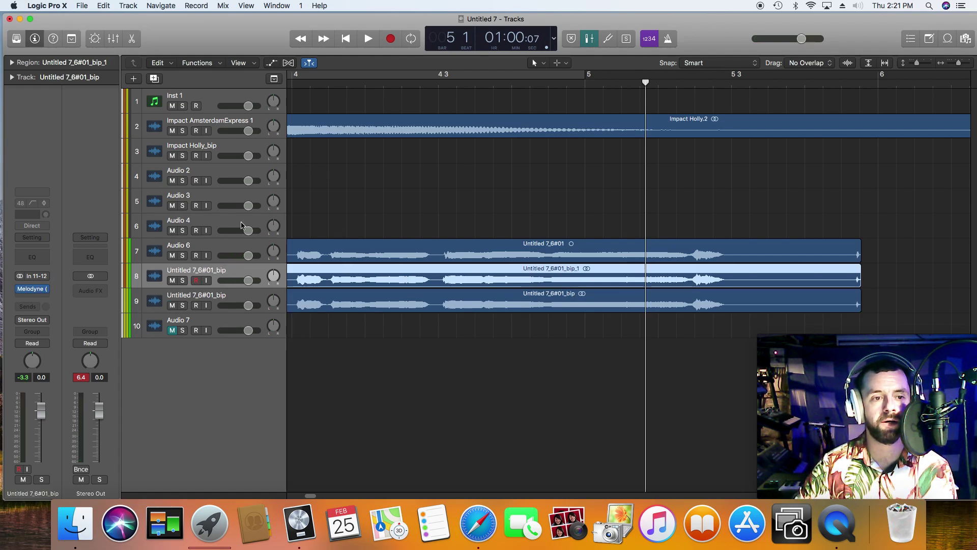
{"action": "left_click", "coordinate": [344, 41]}
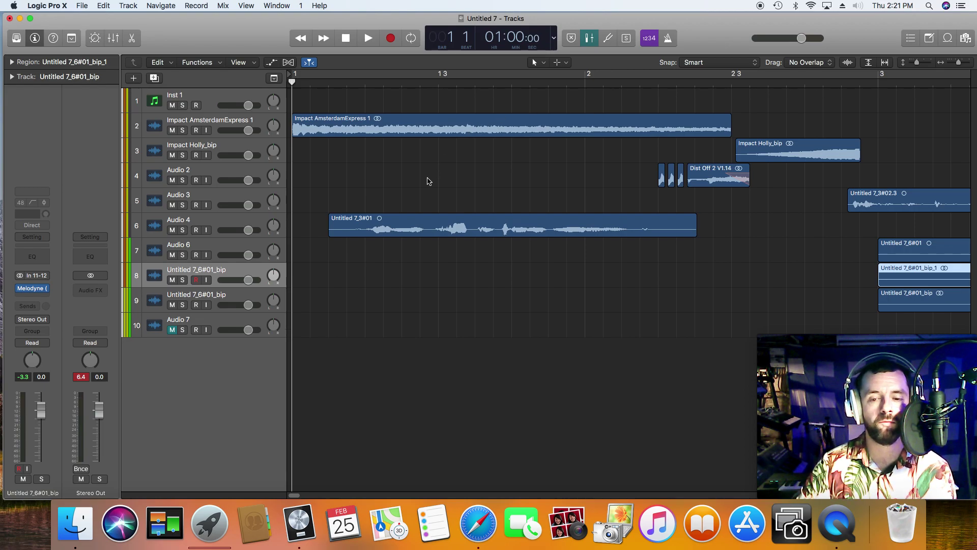
{"action": "key", "text": "space"}
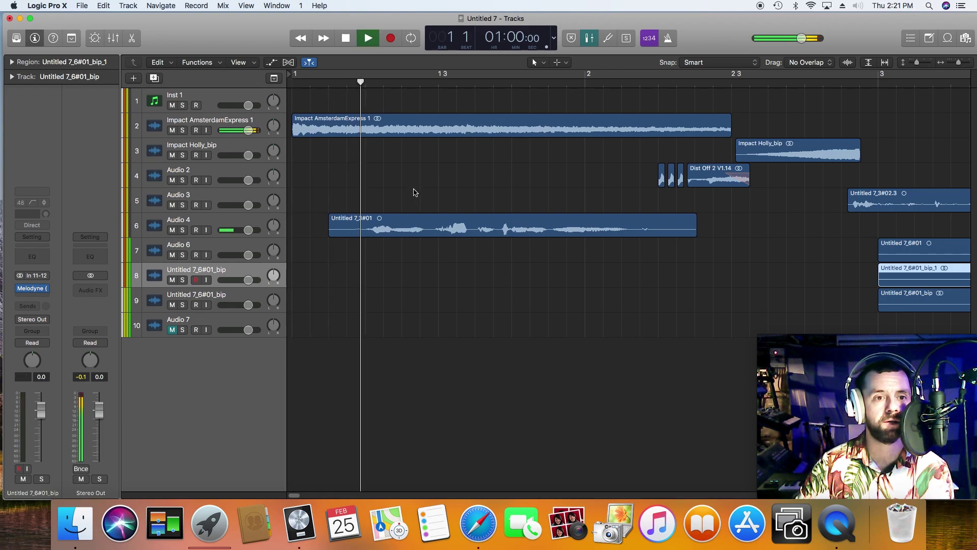
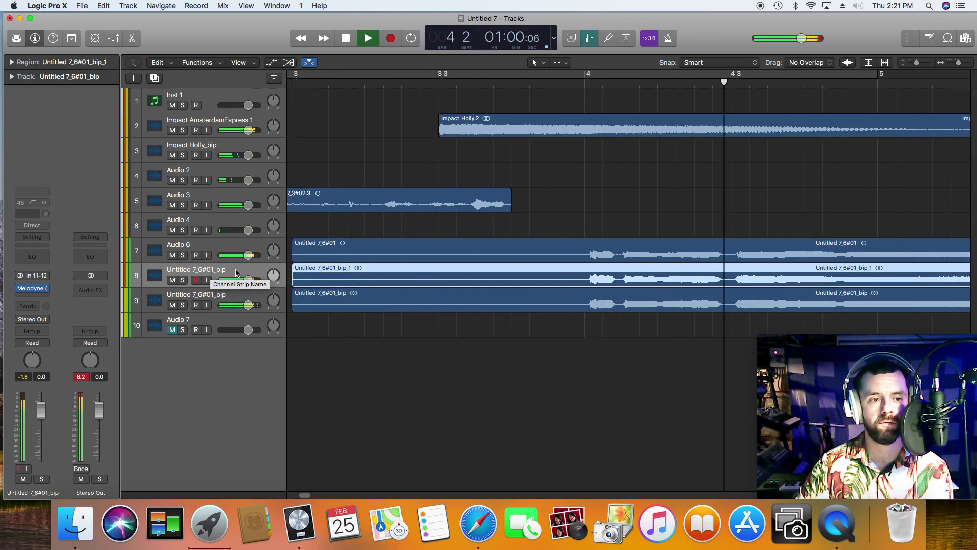
{"action": "key", "text": "space"}
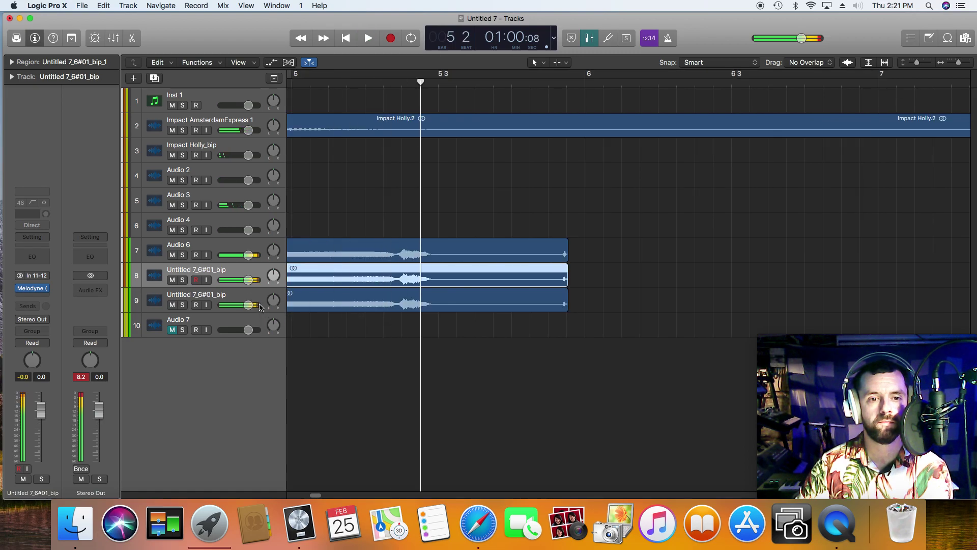
Step: Review the first harmony's note positions in Melodyne on track 9 and close the editor
{"action": "left_click", "coordinate": [262, 309]}
{"action": "left_click", "coordinate": [29, 288]}
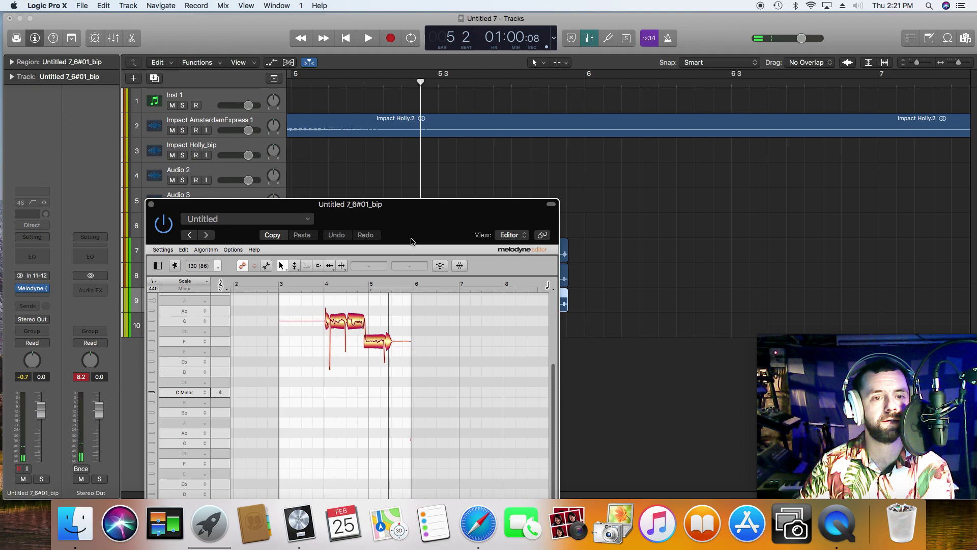
{"action": "left_click_drag", "start_coordinate": [412, 241], "coordinate": [414, 208]}
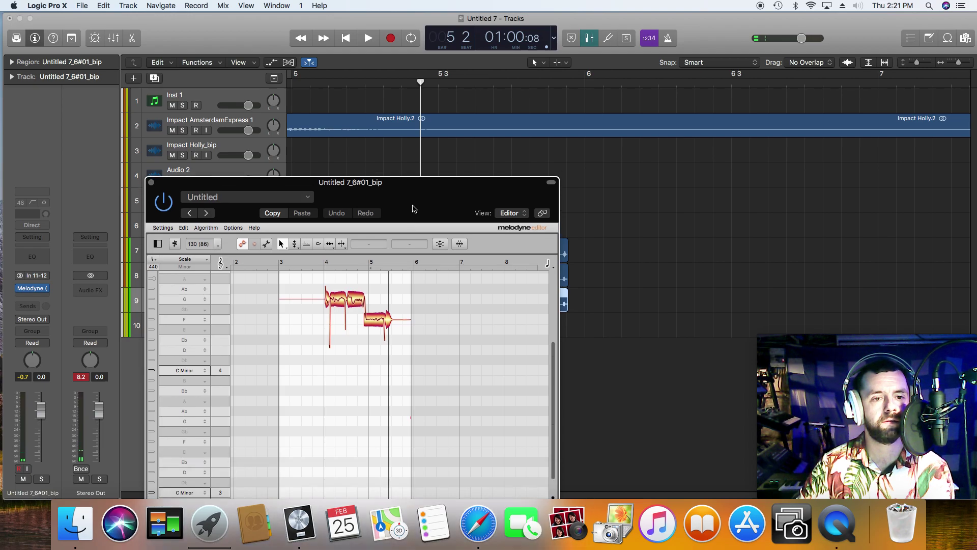
{"action": "left_click", "coordinate": [151, 183]}
Step: Lower all notes of track 8's bounced vocal in Melodyne so the first ones sit on F3 and the last on G3
{"action": "left_click", "coordinate": [177, 276]}
{"action": "left_click", "coordinate": [28, 291]}
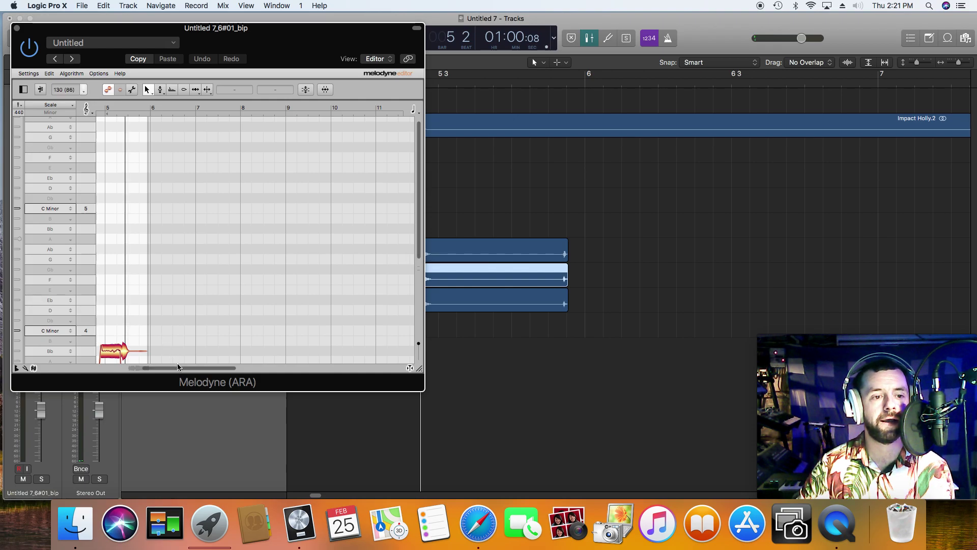
{"action": "scroll", "coordinate": [177, 365], "scroll_direction": "left", "scroll_amount": 5}
{"action": "scroll", "coordinate": [145, 313], "scroll_direction": "down", "scroll_amount": 5}
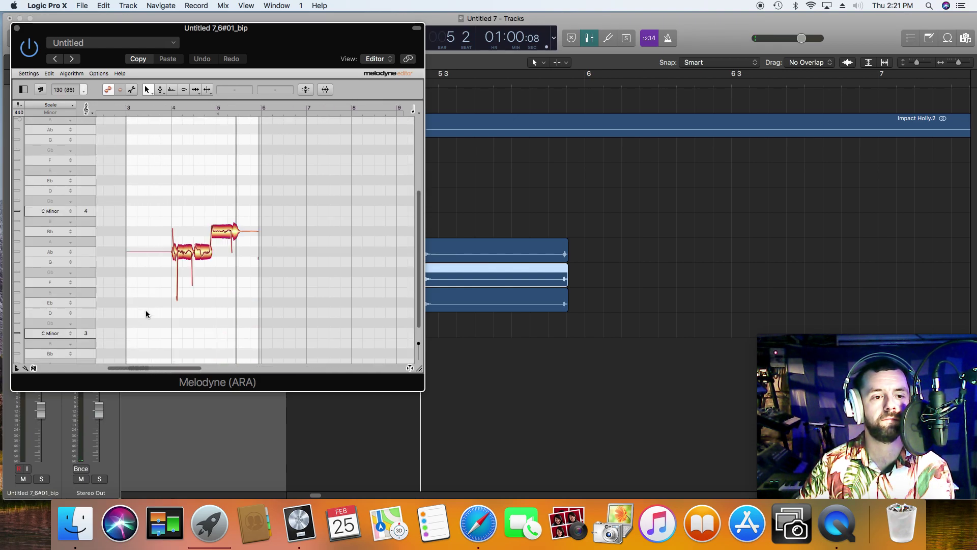
{"action": "left_click_drag", "start_coordinate": [173, 218], "coordinate": [207, 281]}
{"action": "key", "text": "space"}
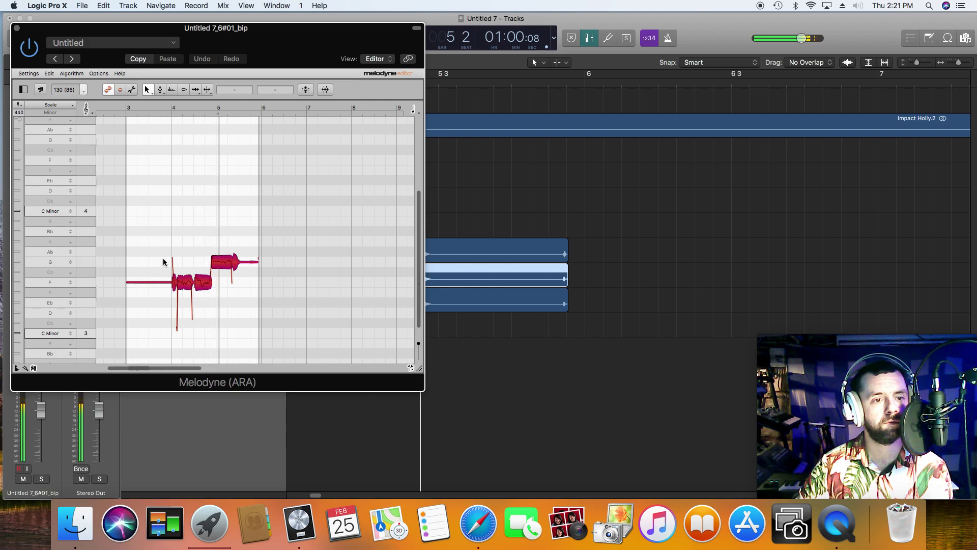
Step: Play the lower harmony together with the other vocals from near bar 4 and close its Melodyne editor
{"action": "left_click_drag", "start_coordinate": [251, 39], "coordinate": [255, 352]}
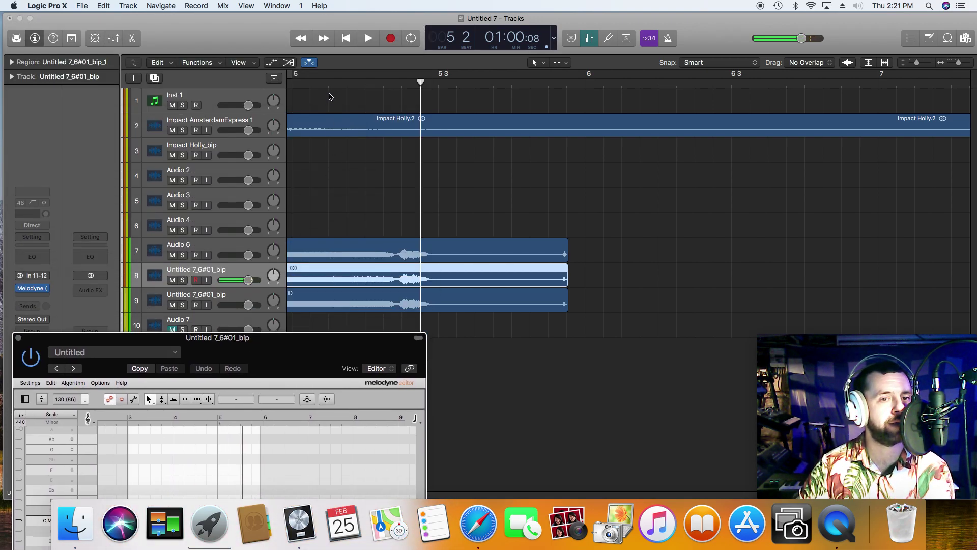
{"action": "left_click", "coordinate": [301, 39]}
{"action": "left_click", "coordinate": [302, 39]}
{"action": "key", "text": "space"}
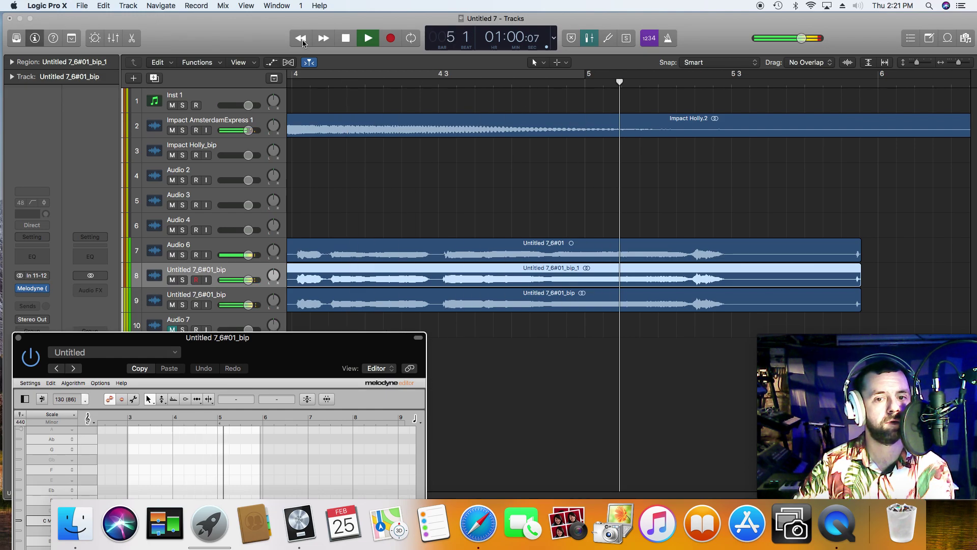
{"action": "key", "text": "space"}
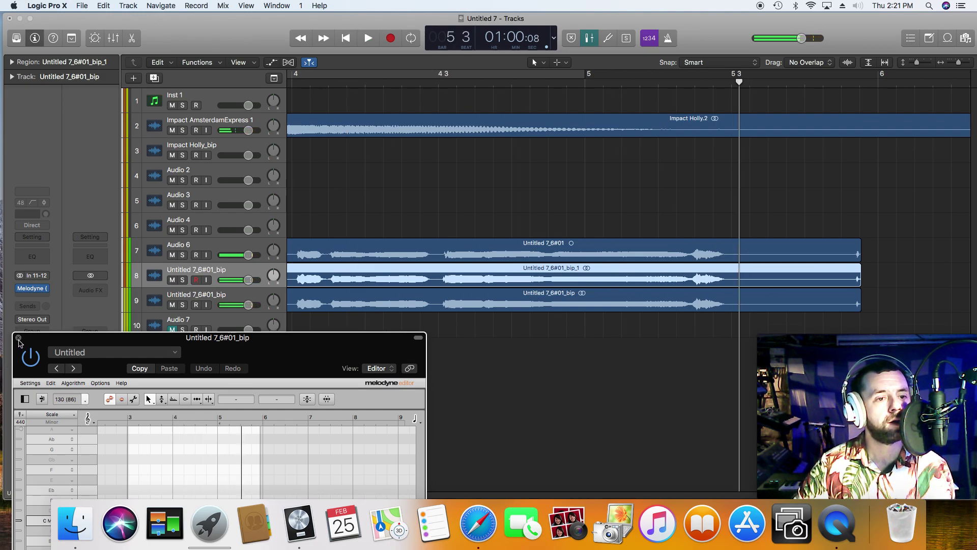
{"action": "left_click", "coordinate": [19, 338]}
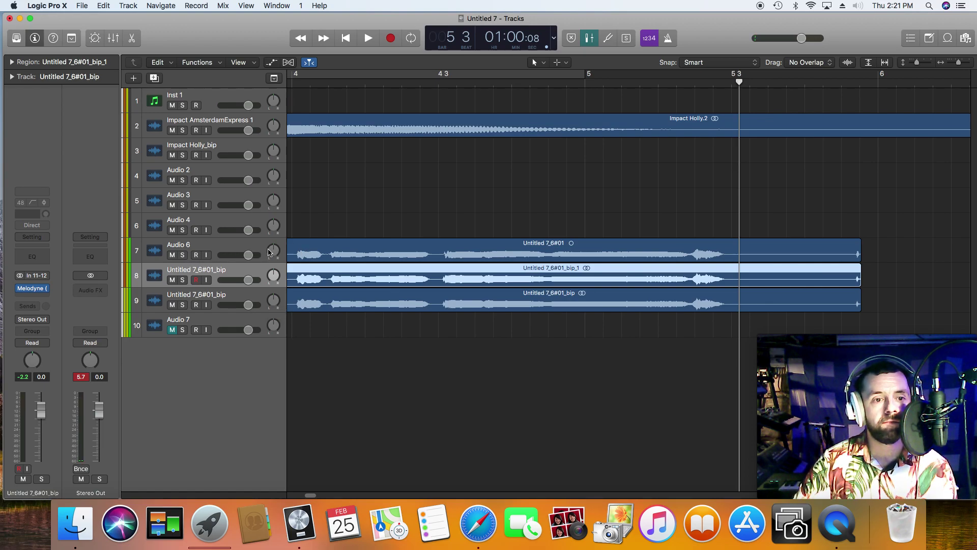
Step: Pan the lower harmony to -64 and the higher one to the opposite side, and lower both tracks' volume to -9.2 dB
{"action": "mouse_move", "coordinate": [284, 279]}
{"action": "left_mouse_down"}
{"action": "mouse_move", "coordinate": [284, 305]}
{"action": "mouse_move", "coordinate": [274, 283]}
{"action": "left_mouse_up"}
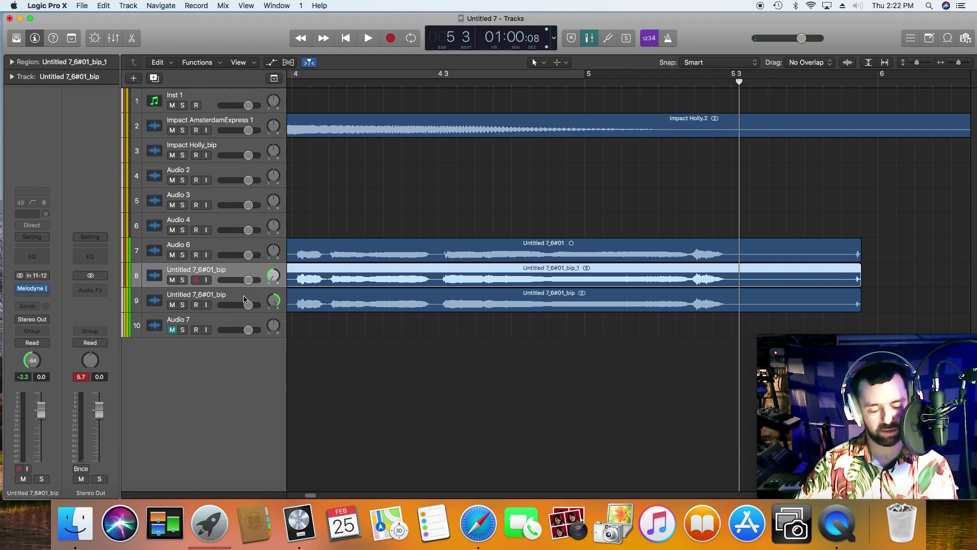
{"action": "left_click", "coordinate": [223, 296], "text": "shift"}
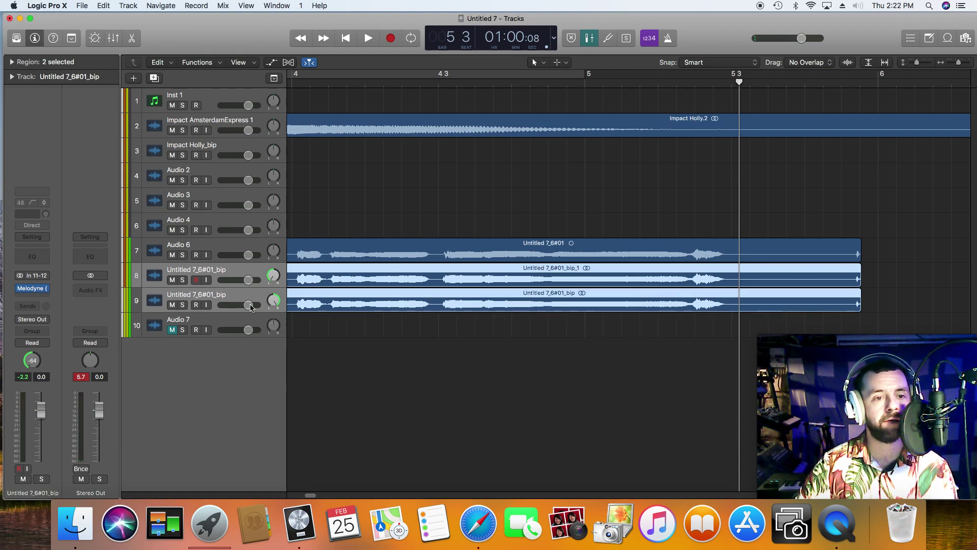
{"action": "left_click_drag", "start_coordinate": [249, 304], "coordinate": [236, 304]}
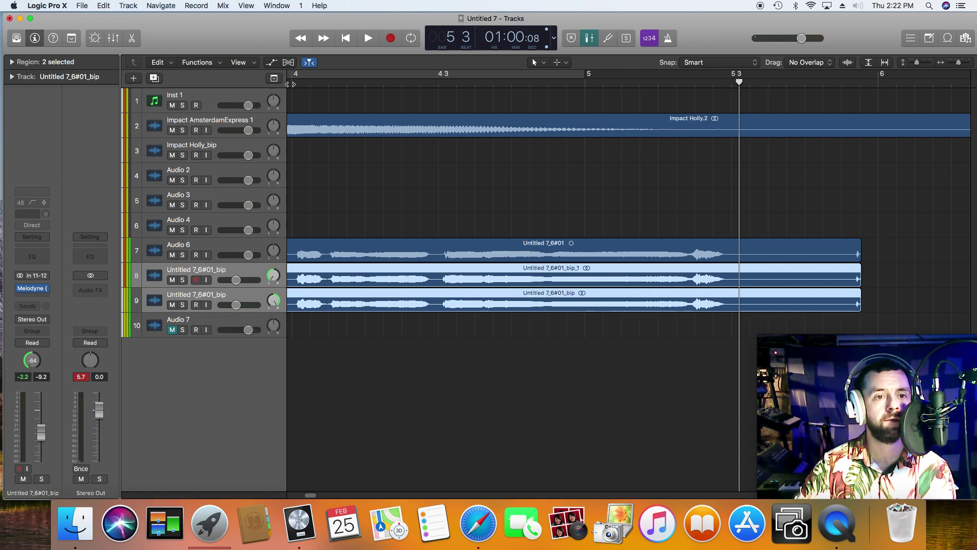
{"action": "key", "text": "shift+space"}
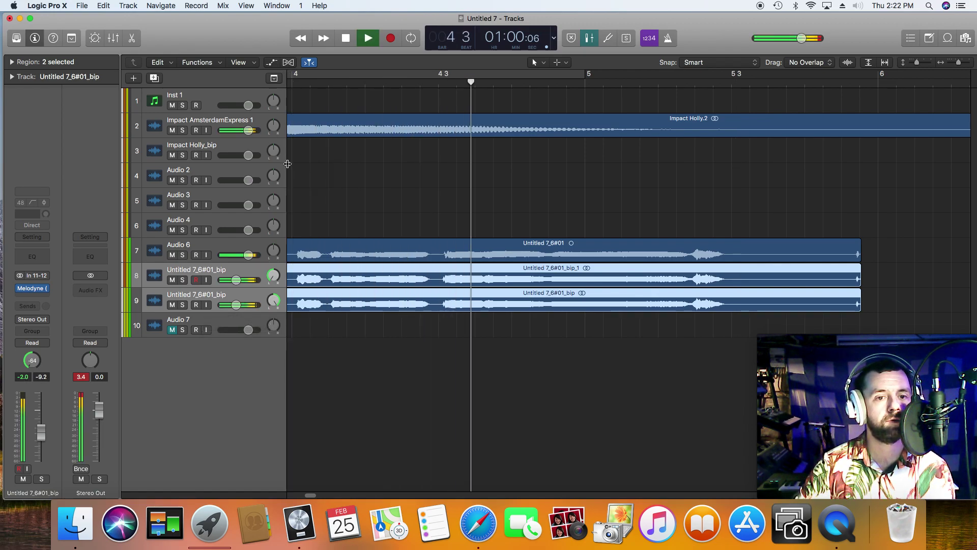
{"action": "key", "text": "space"}
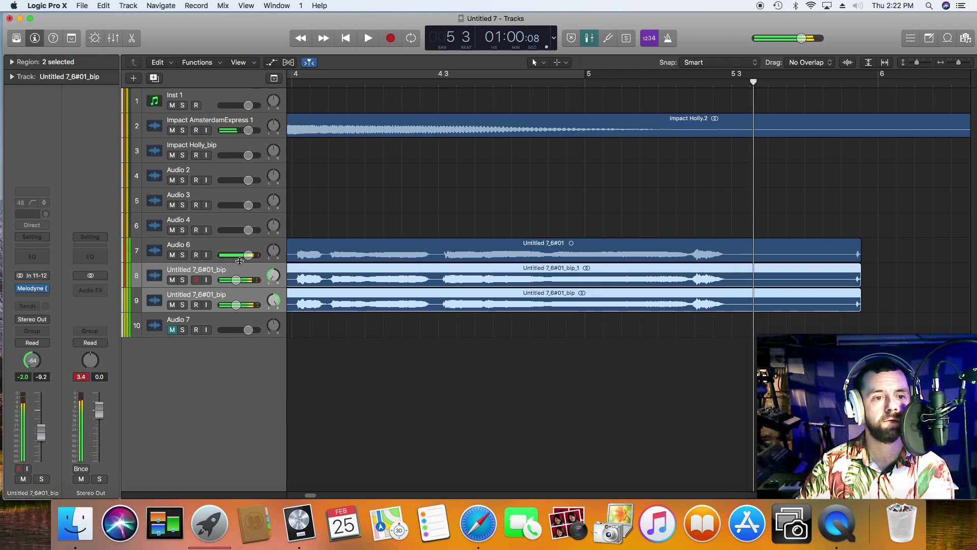
Step: Add a send to Bus 1, the main vocal track, on the original vocal and both harmony tracks together
{"action": "left_click", "coordinate": [216, 248], "text": "shift"}
{"action": "left_click", "coordinate": [28, 306]}
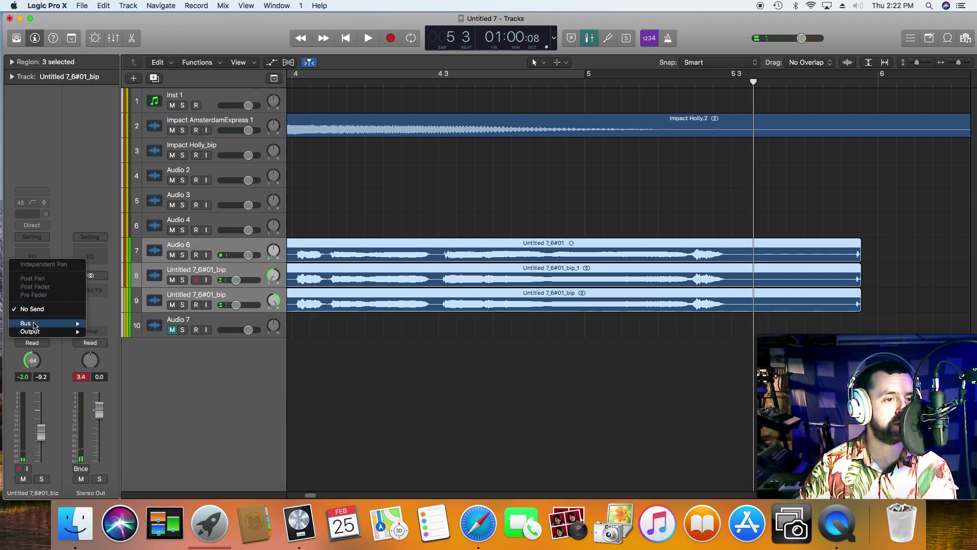
{"action": "mouse_move", "coordinate": [45, 323]}
{"action": "left_click", "coordinate": [134, 174]}
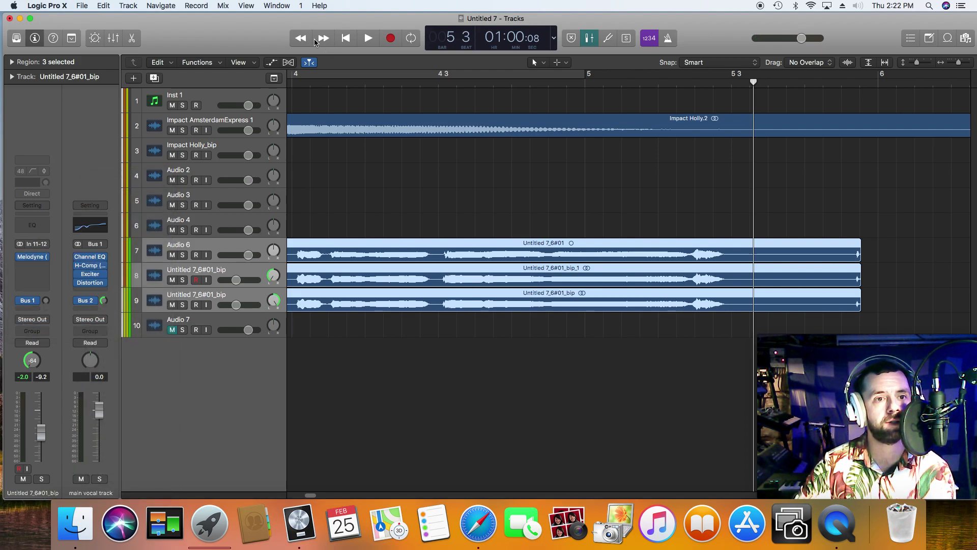
Step: Play the three vocals with the Bus 1 send from near bar 4
{"action": "left_click", "coordinate": [301, 38]}
{"action": "left_click", "coordinate": [301, 38]}
{"action": "key", "text": "space"}
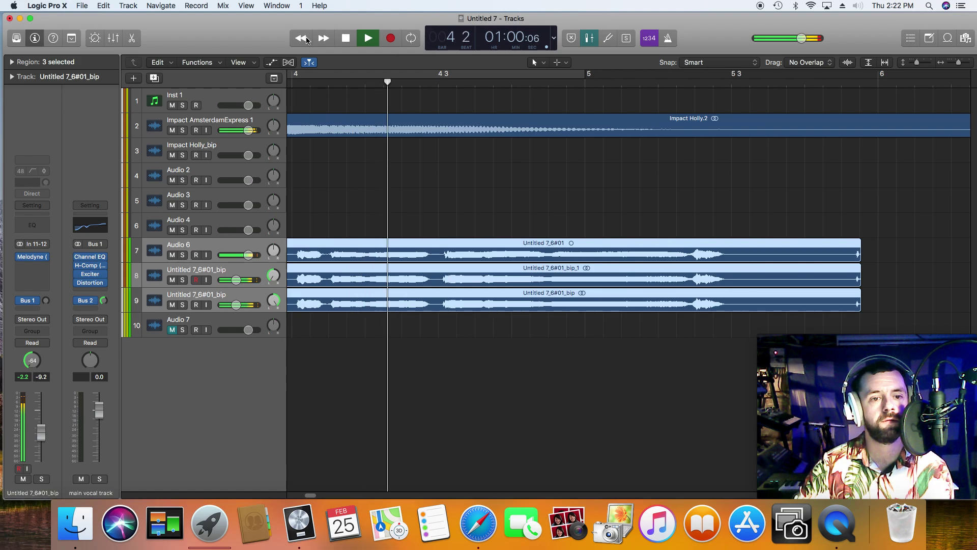
{"action": "key", "text": "space"}
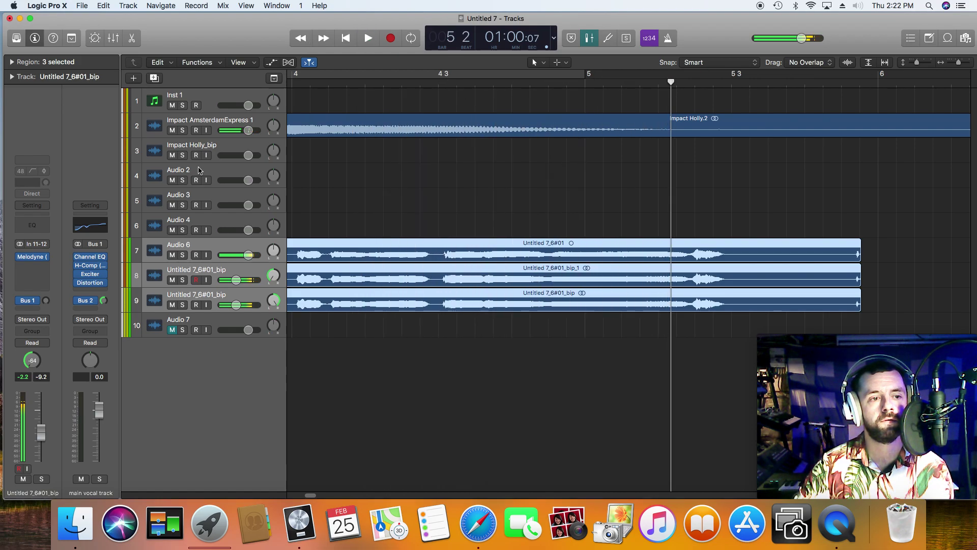
Step: Route the output of the original vocal and both harmony tracks to Bus 1, main vocal track, and remove their Bus 1 send
{"action": "left_click", "coordinate": [36, 301]}
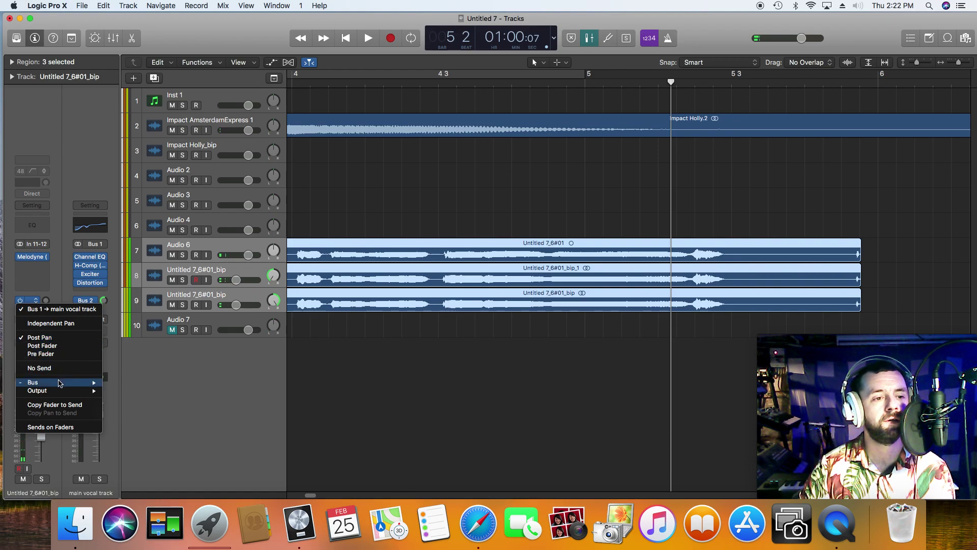
{"action": "left_click", "coordinate": [51, 359]}
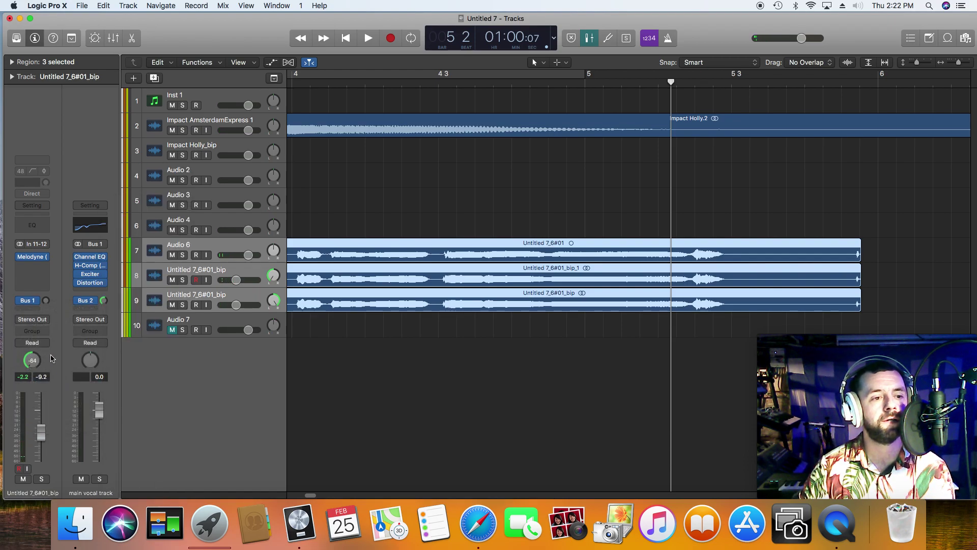
{"action": "left_click", "coordinate": [32, 320]}
{"action": "mouse_move", "coordinate": [58, 364]}
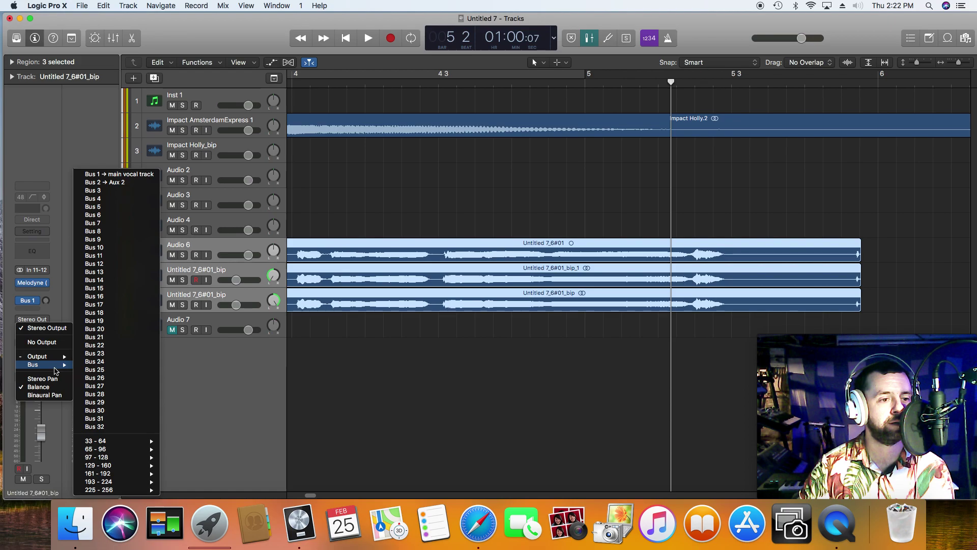
{"action": "left_click", "coordinate": [139, 175]}
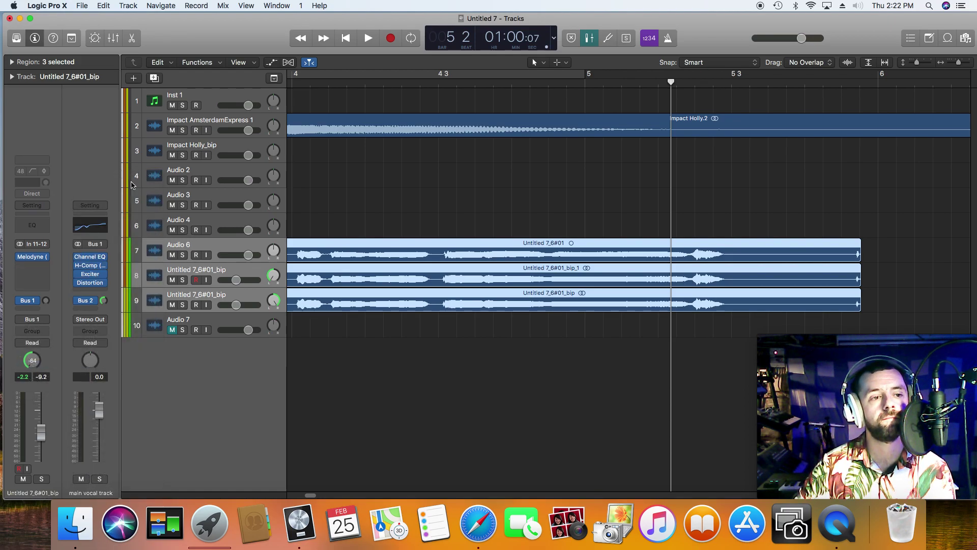
{"action": "left_click", "coordinate": [37, 301]}
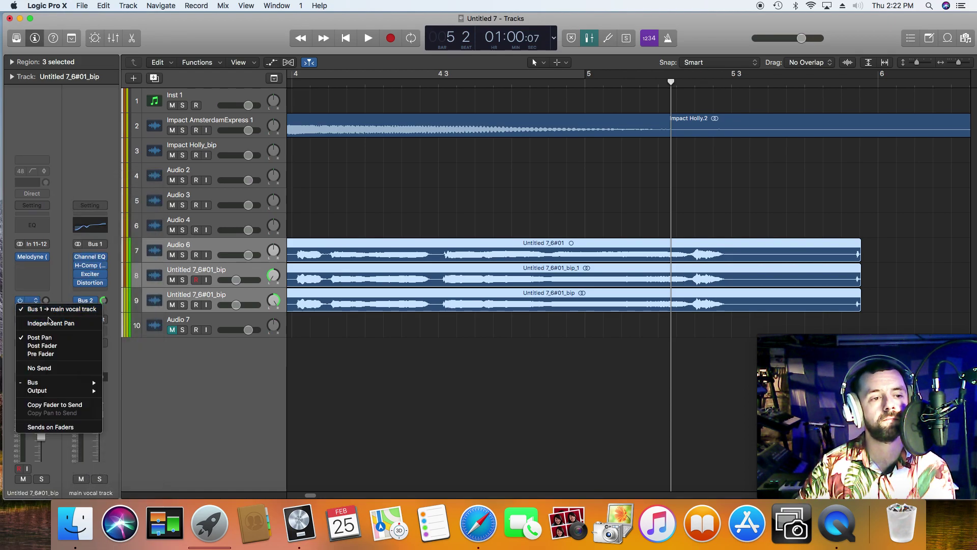
{"action": "left_click", "coordinate": [39, 367]}
Step: Rewind to before the vocal phrase and play the mix with the vocals routed through Bus 1
{"action": "left_click", "coordinate": [300, 39]}
{"action": "left_click", "coordinate": [300, 39]}
{"action": "double_click", "coordinate": [430, 83]}
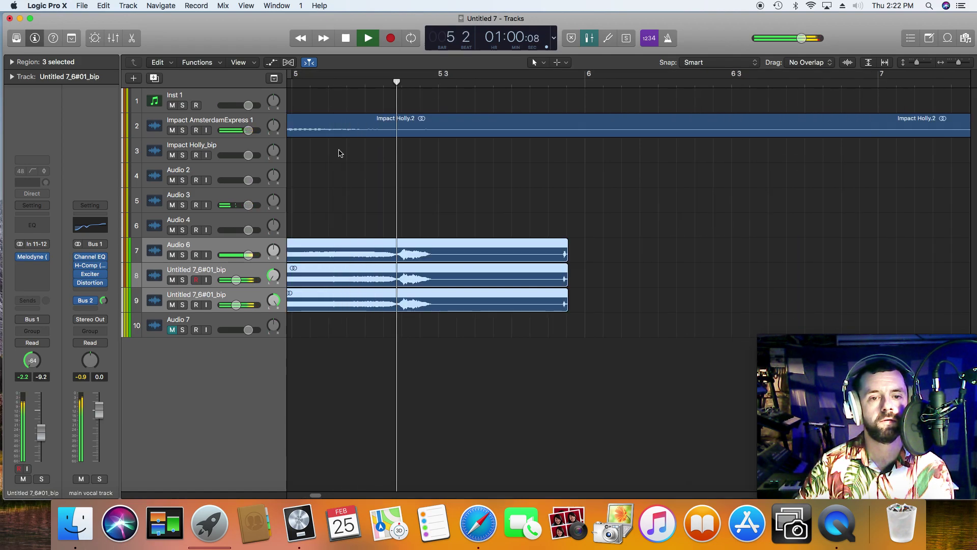
{"action": "key", "text": "space"}
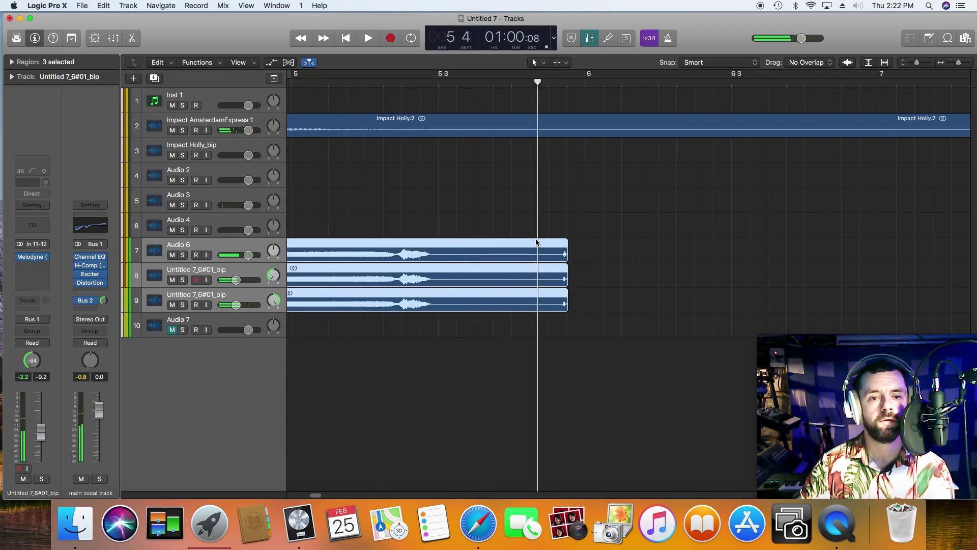
Step: Trim the three vocal regions together to span from bar 4 to bar 5 beat 3 and play them back
{"action": "left_click_drag", "start_coordinate": [563, 304], "coordinate": [439, 305]}
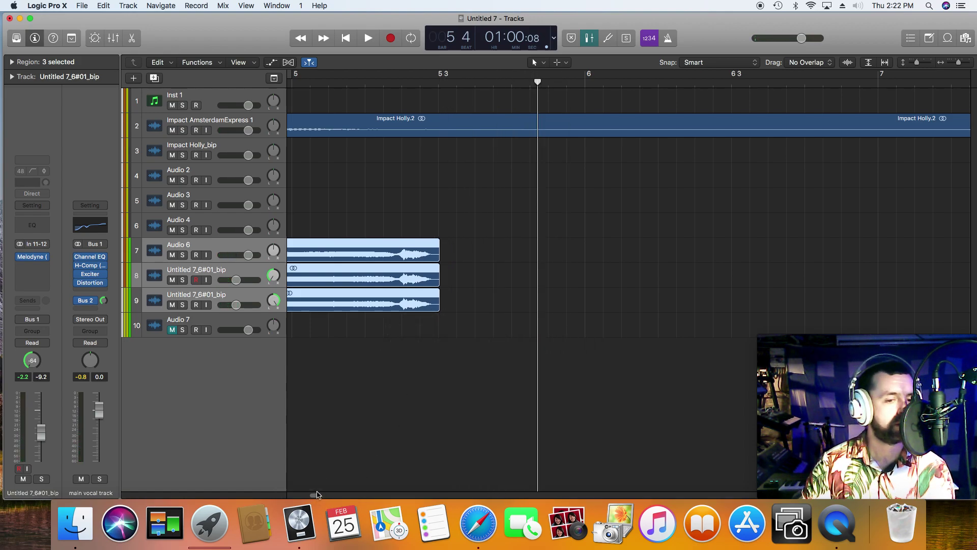
{"action": "left_click_drag", "start_coordinate": [320, 495], "coordinate": [307, 496]}
{"action": "left_click", "coordinate": [520, 85]}
{"action": "right_click", "coordinate": [524, 253]}
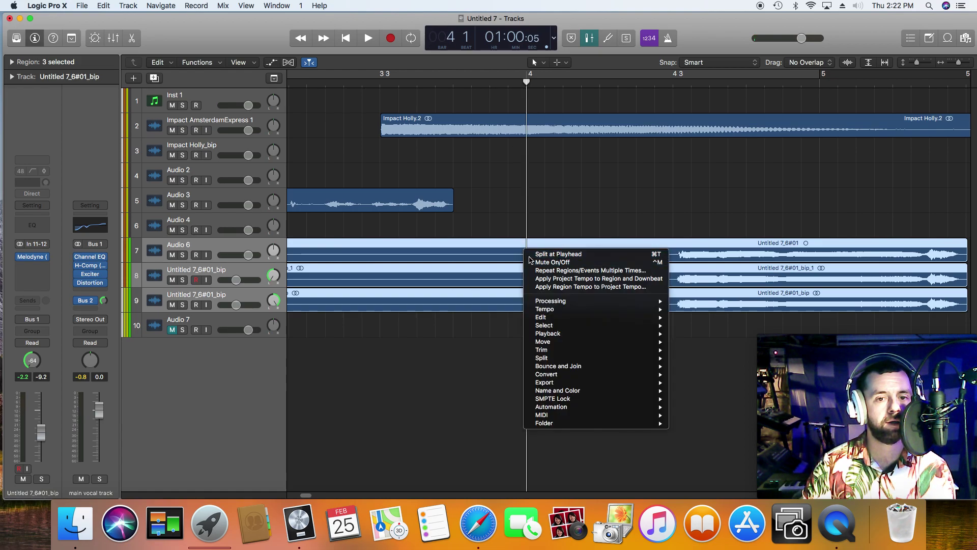
{"action": "left_click", "coordinate": [532, 254]}
{"action": "left_click_drag", "start_coordinate": [468, 282], "coordinate": [469, 315]}
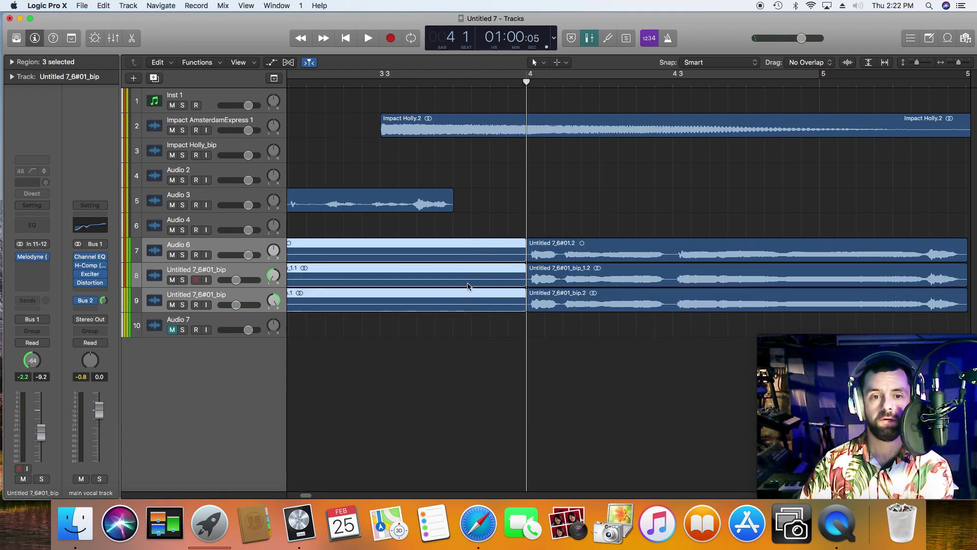
{"action": "key", "text": "Delete"}
{"action": "key", "text": "space"}
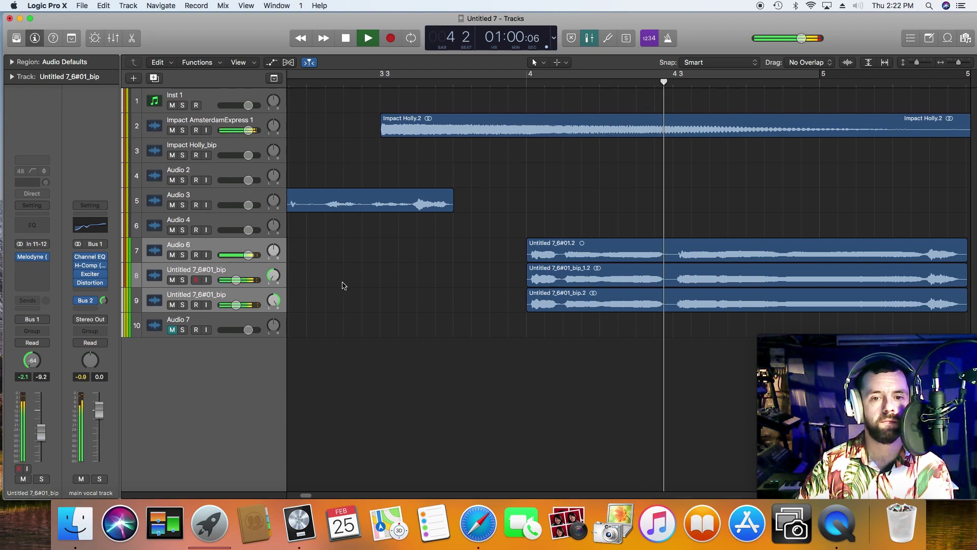
{"action": "key", "text": "space"}
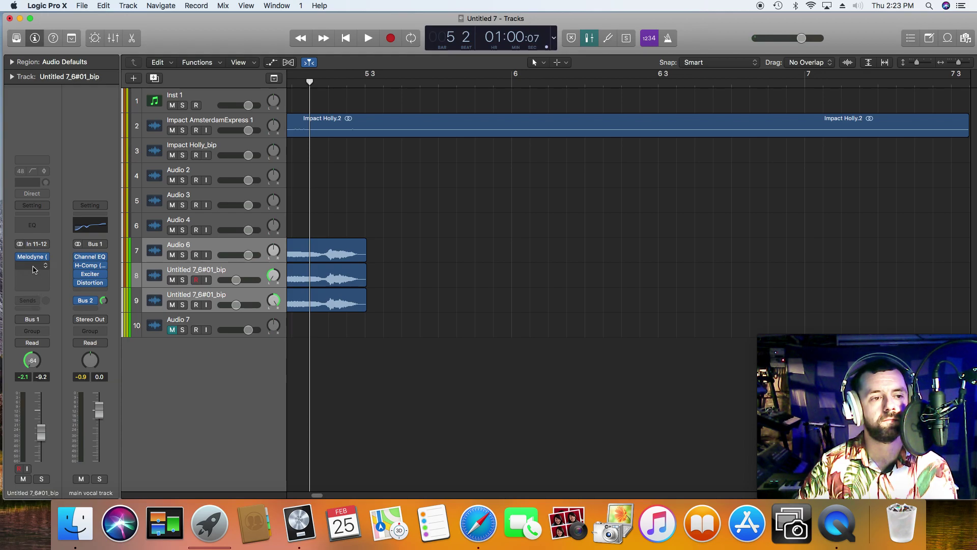
Step: Insert the Waves DeEsser (s) plug-in in stereo on the main vocal track bus after Distortion
{"action": "left_click", "coordinate": [34, 269]}
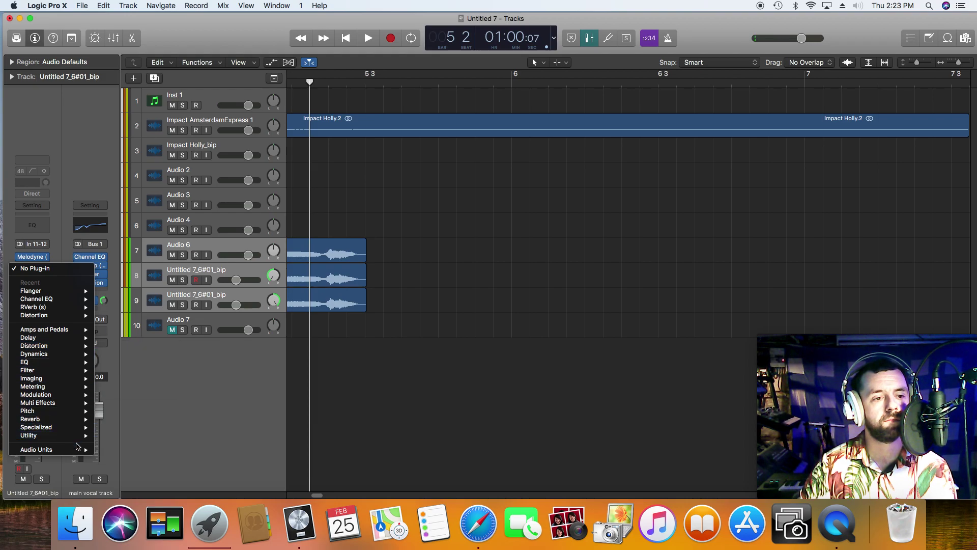
{"action": "left_click", "coordinate": [206, 421]}
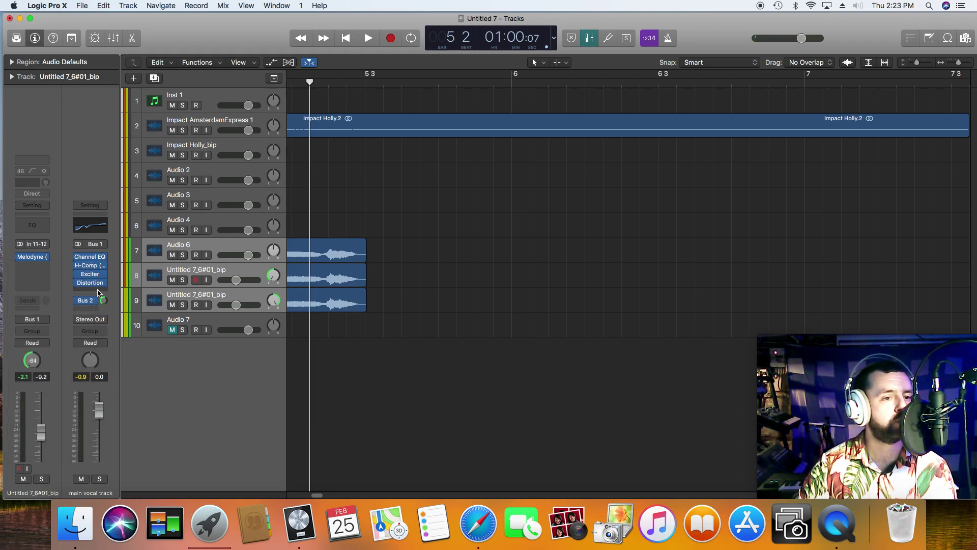
{"action": "left_click", "coordinate": [99, 291]}
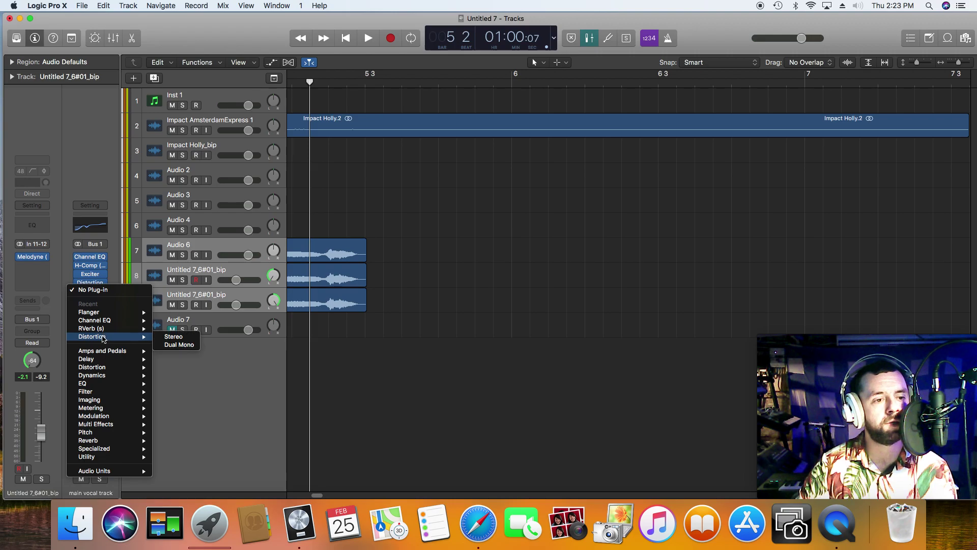
{"action": "mouse_move", "coordinate": [128, 470]}
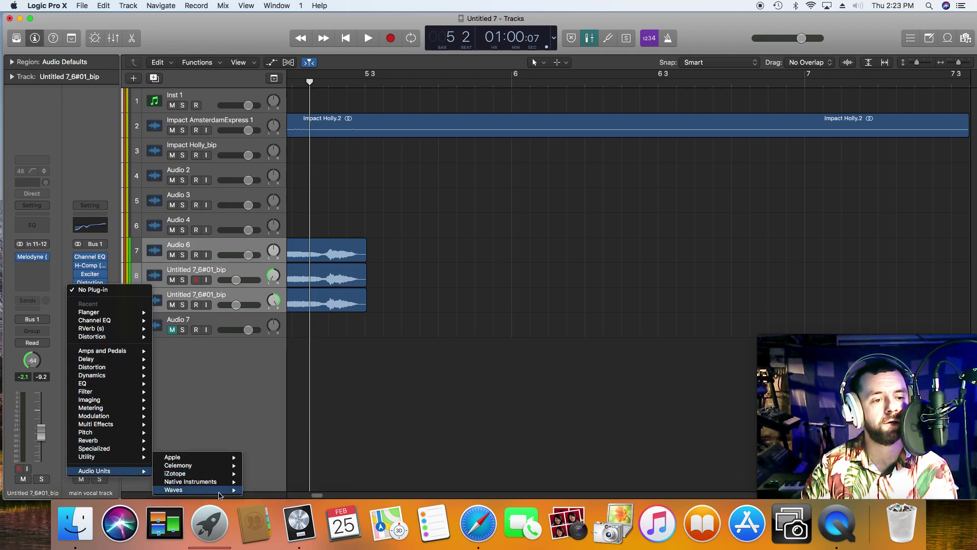
{"action": "mouse_move", "coordinate": [229, 491]}
{"action": "mouse_move", "coordinate": [292, 108]}
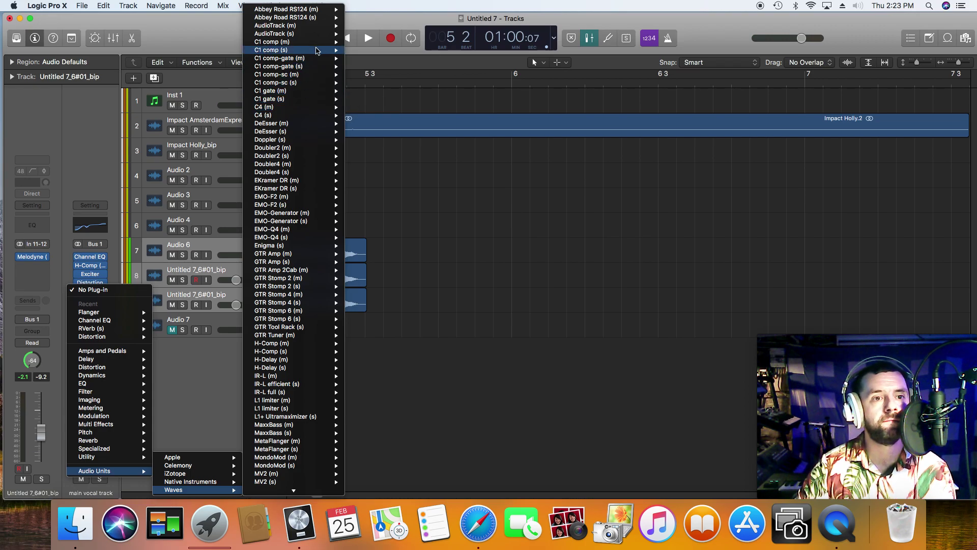
{"action": "mouse_move", "coordinate": [310, 124]}
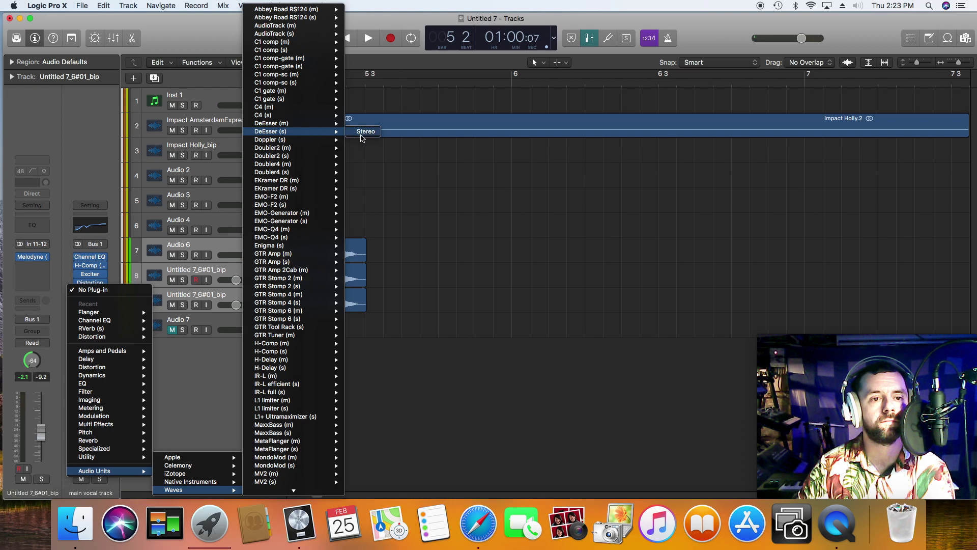
{"action": "left_click", "coordinate": [363, 133]}
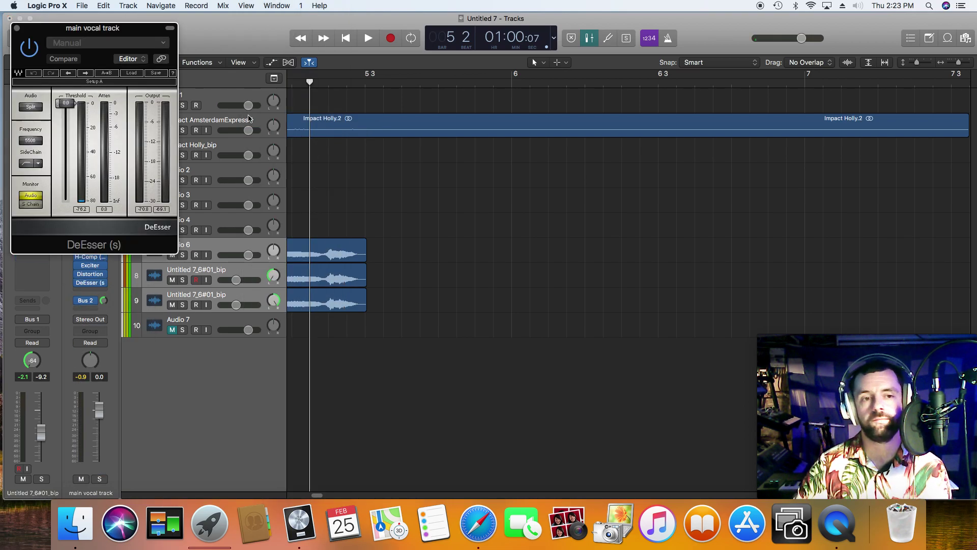
Step: Try DeEsser thresholds of -29.4 and about -22 while playing the end of the vocal phrase around bar 5
{"action": "left_click_drag", "start_coordinate": [69, 104], "coordinate": [69, 138]}
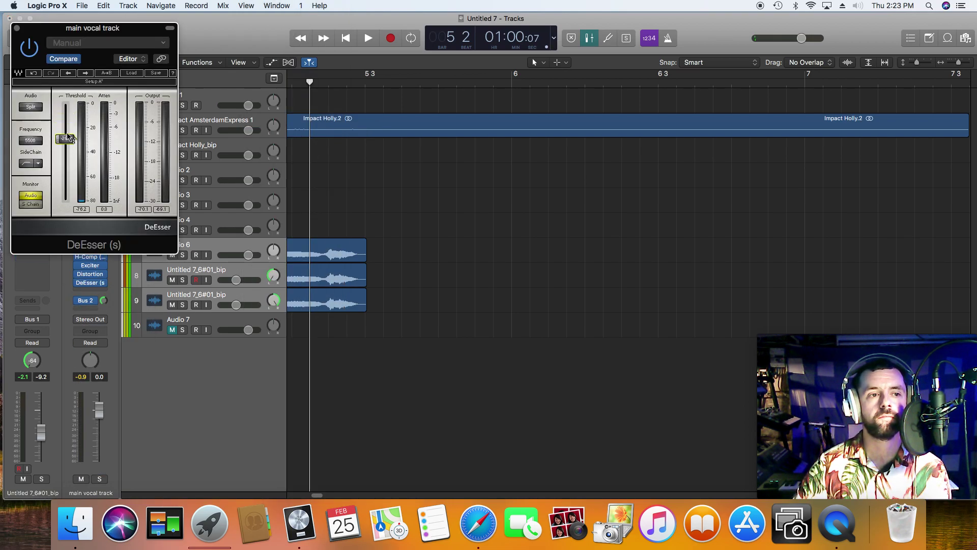
{"action": "key", "text": "space"}
{"action": "left_click", "coordinate": [310, 39]}
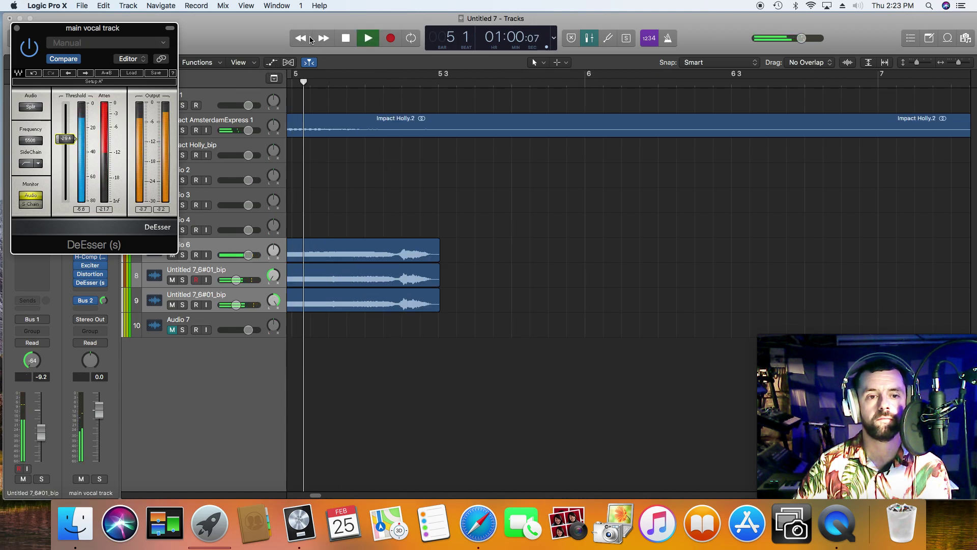
{"action": "key", "text": "space"}
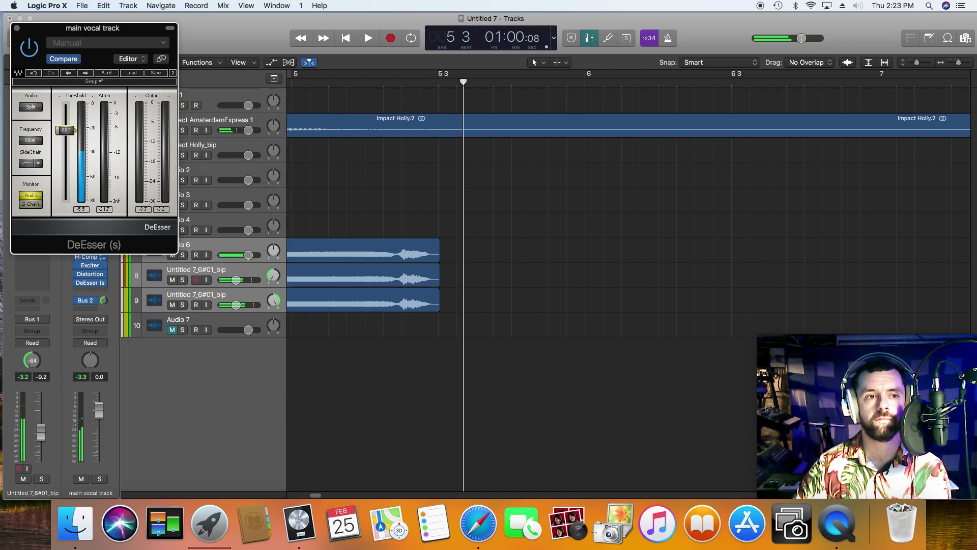
{"action": "left_click", "coordinate": [308, 85]}
{"action": "key", "text": "space"}
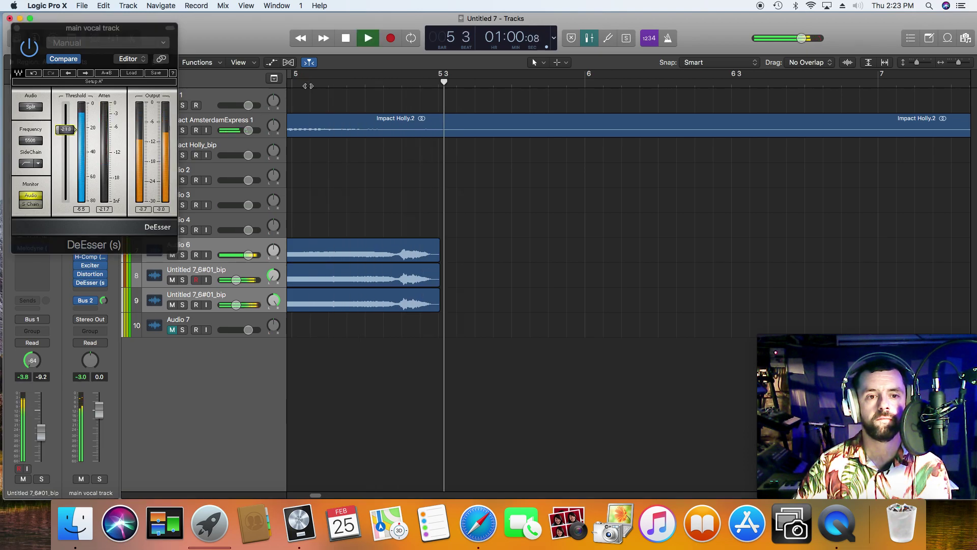
{"action": "key", "text": "space"}
Step: Raise the DeEsser threshold to about -13 while replaying the vocals from bar 5, and close the plug-in
{"action": "left_click_drag", "start_coordinate": [65, 129], "coordinate": [65, 111]}
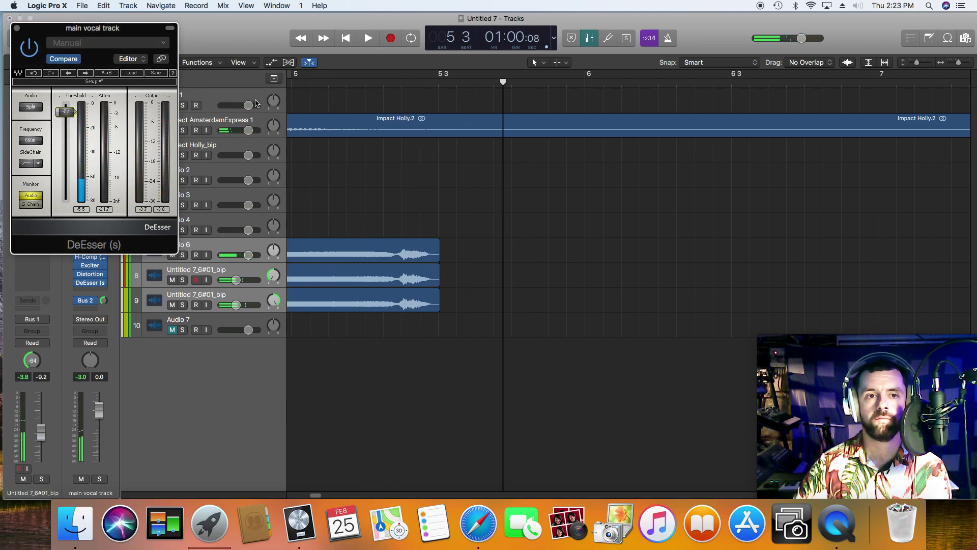
{"action": "left_click", "coordinate": [305, 89]}
{"action": "key", "text": "space"}
{"action": "key", "text": "space"}
{"action": "left_click_drag", "start_coordinate": [68, 115], "coordinate": [68, 122]}
{"action": "left_click", "coordinate": [314, 83]}
{"action": "key", "text": "space"}
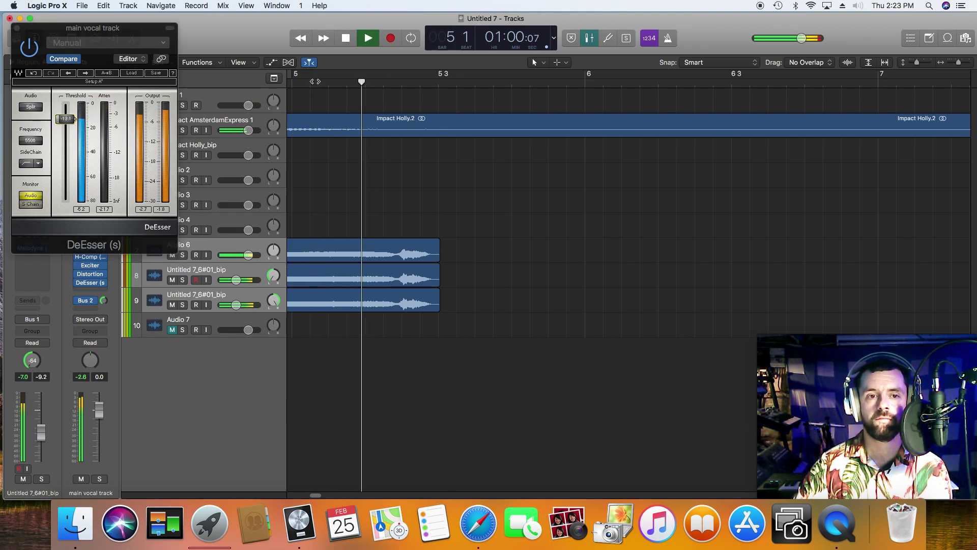
{"action": "key", "text": "space"}
{"action": "left_click", "coordinate": [17, 28]}
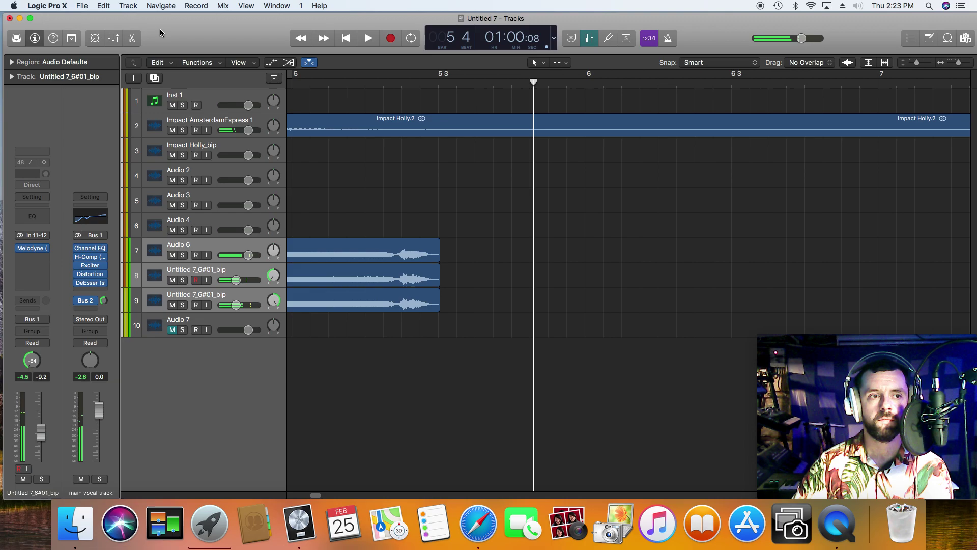
Step: Play the mix from the start of the project to bar 6 beat 3 and rewind to bar 3
{"action": "left_click", "coordinate": [345, 39]}
{"action": "key", "text": "space"}
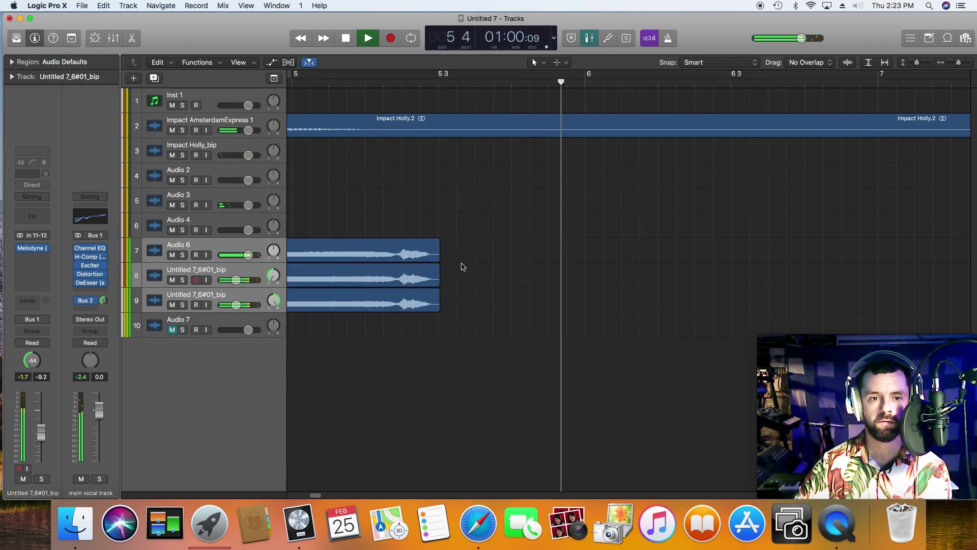
{"action": "key", "text": "space"}
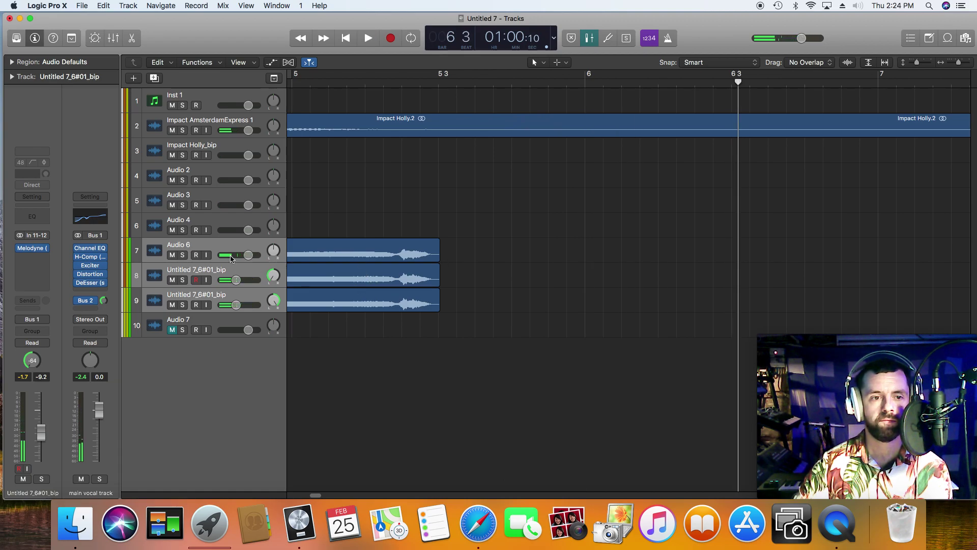
{"action": "left_click", "coordinate": [300, 37]}
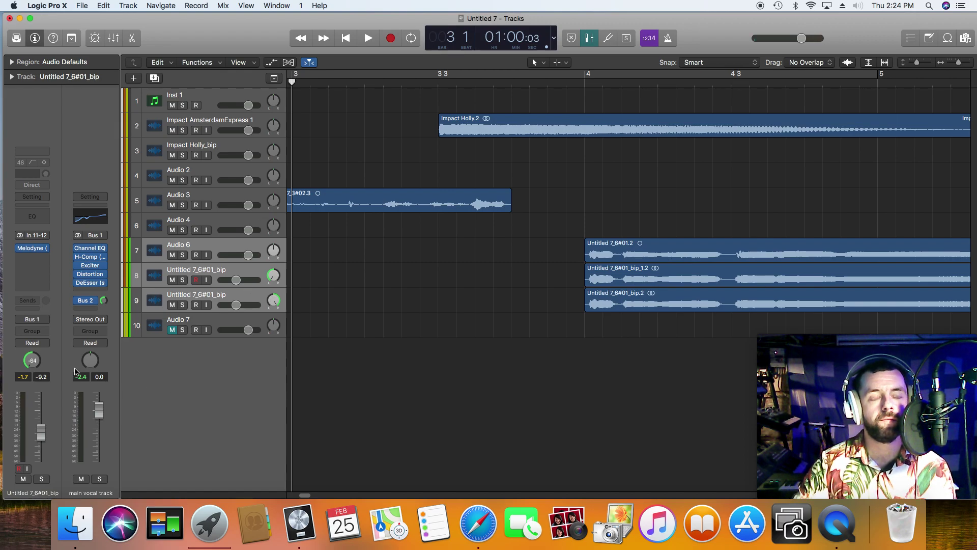
Step: Add a send to Bus 3 on the main vocal track bus and show the Mixer
{"action": "left_click", "coordinate": [88, 309]}
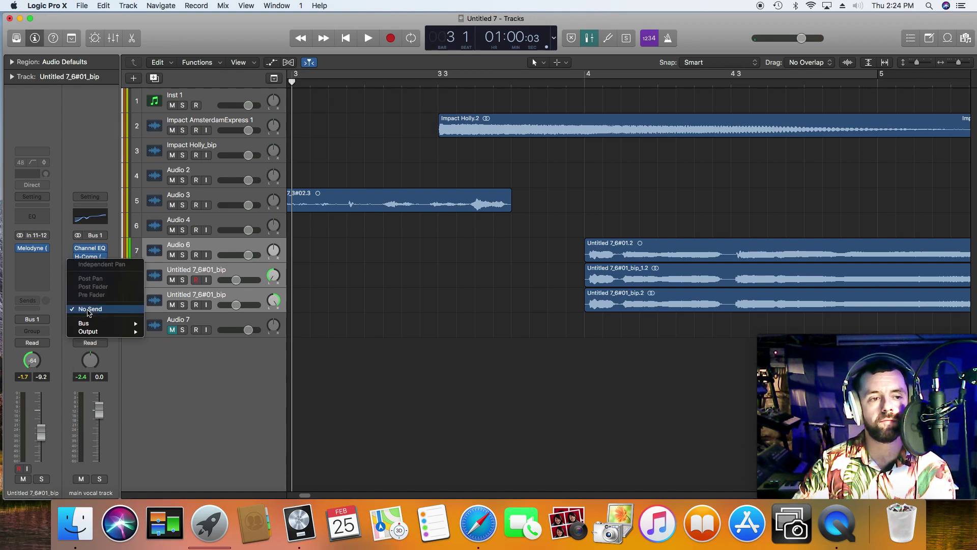
{"action": "mouse_move", "coordinate": [93, 325]}
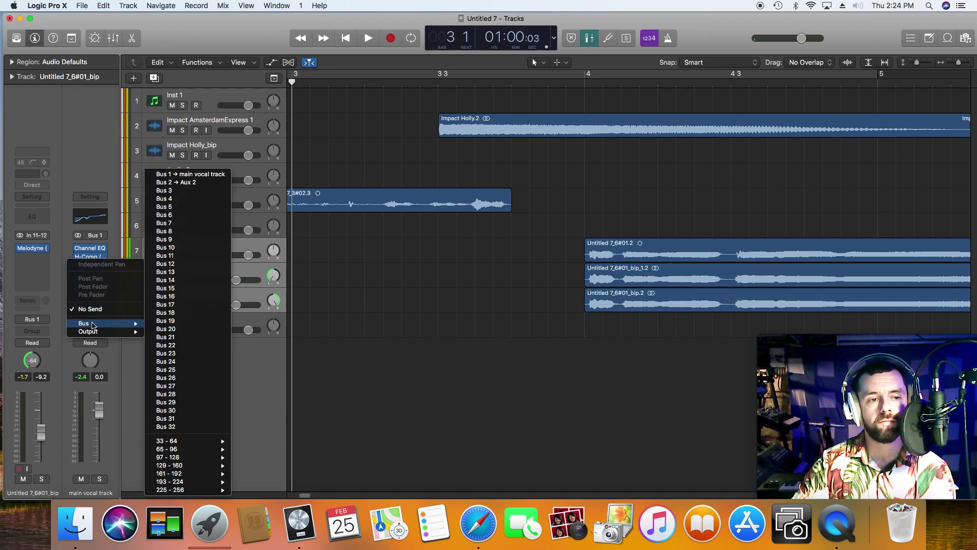
{"action": "left_click", "coordinate": [193, 182]}
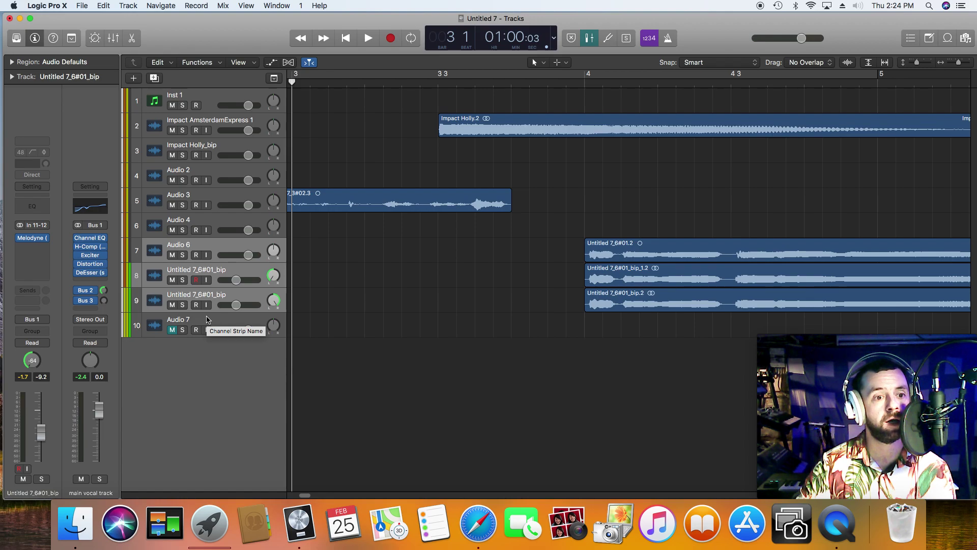
{"action": "left_click", "coordinate": [87, 301]}
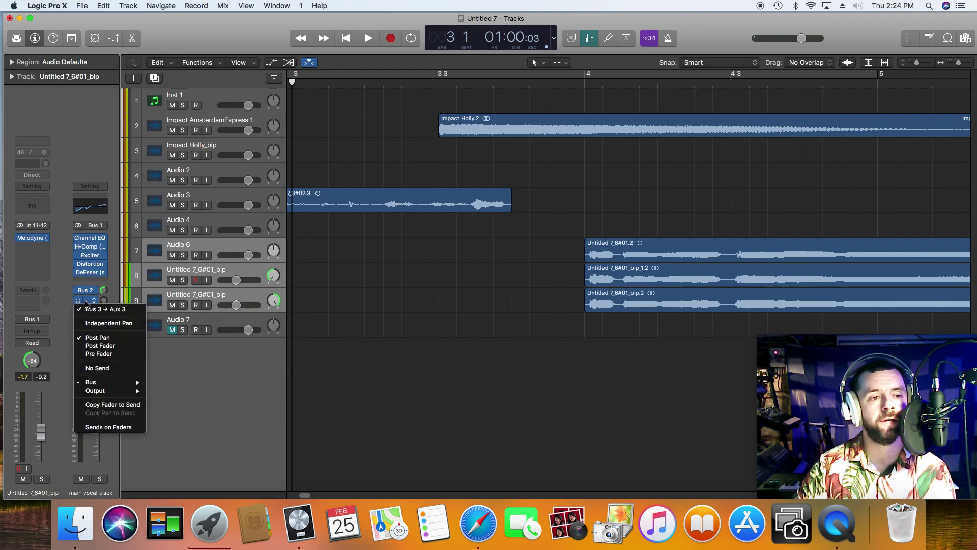
{"action": "left_click", "coordinate": [192, 368]}
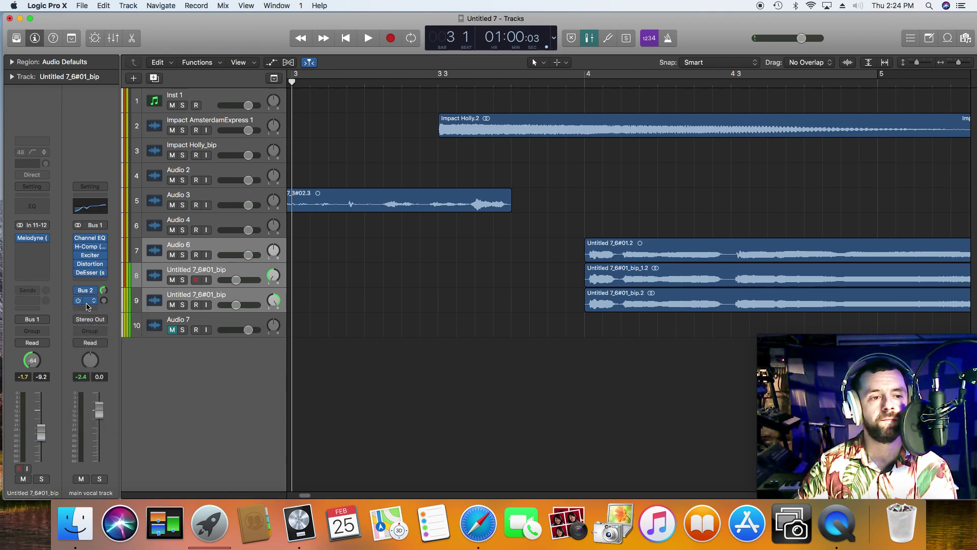
{"action": "left_click", "coordinate": [113, 38]}
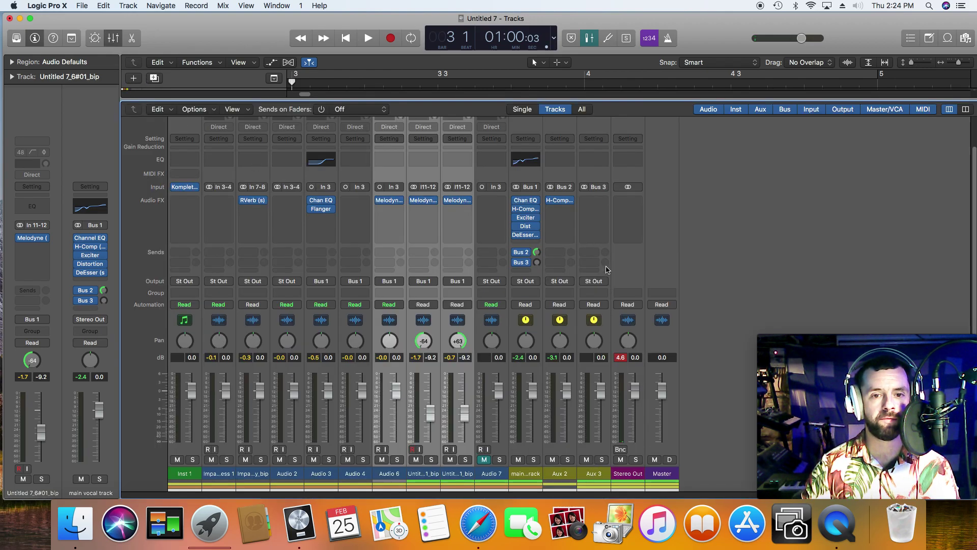
Step: Insert the stereo Waves RVerb plug-in on the Aux 3 channel fed by Bus 3
{"action": "left_click", "coordinate": [600, 201]}
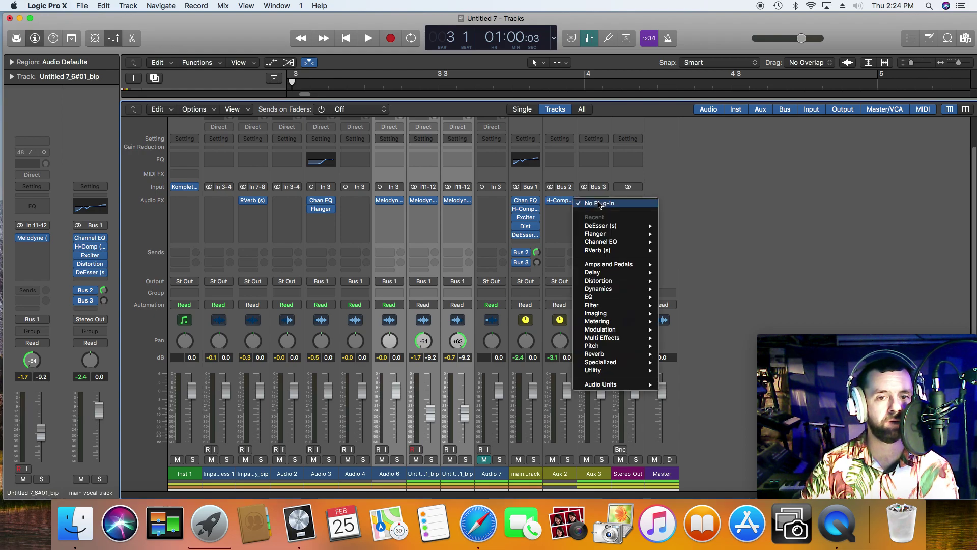
{"action": "mouse_move", "coordinate": [625, 387]}
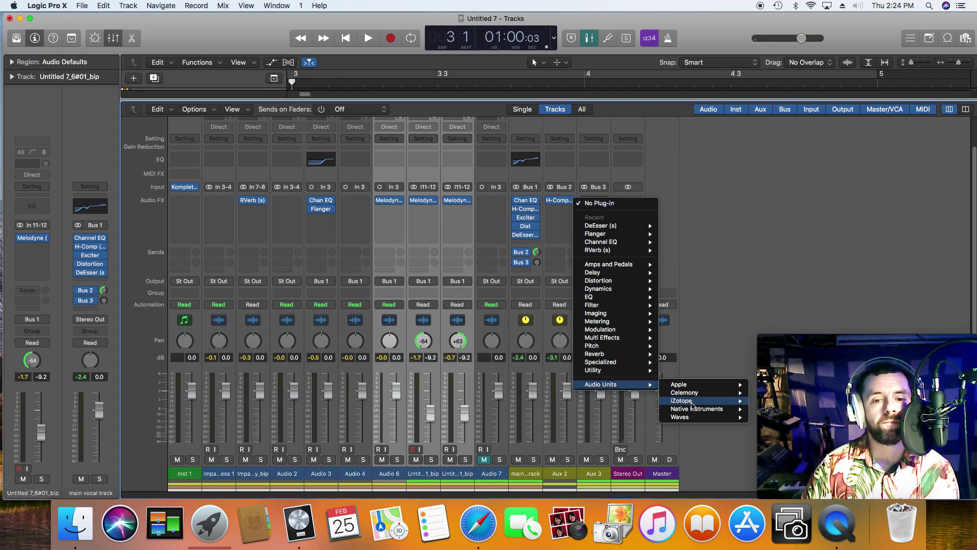
{"action": "mouse_move", "coordinate": [708, 418]}
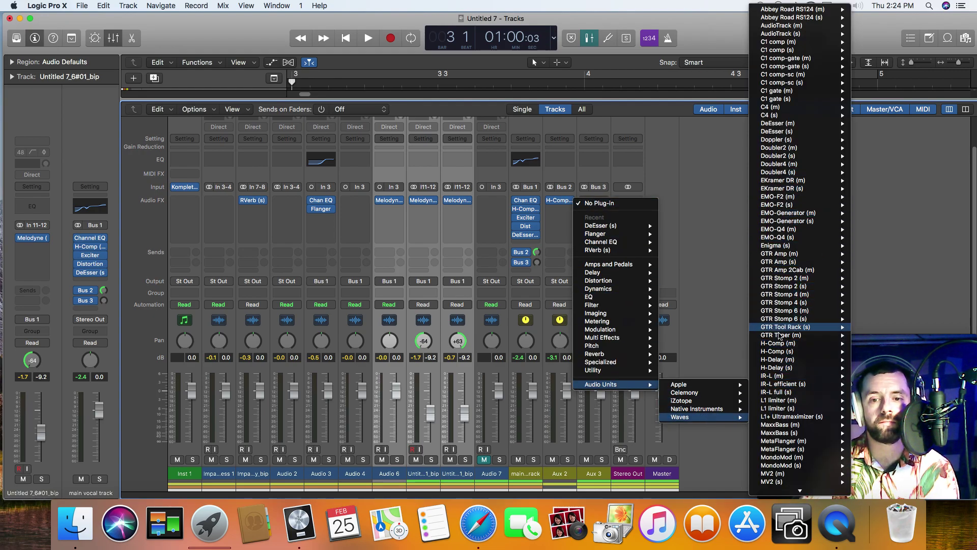
{"action": "mouse_move", "coordinate": [802, 491]}
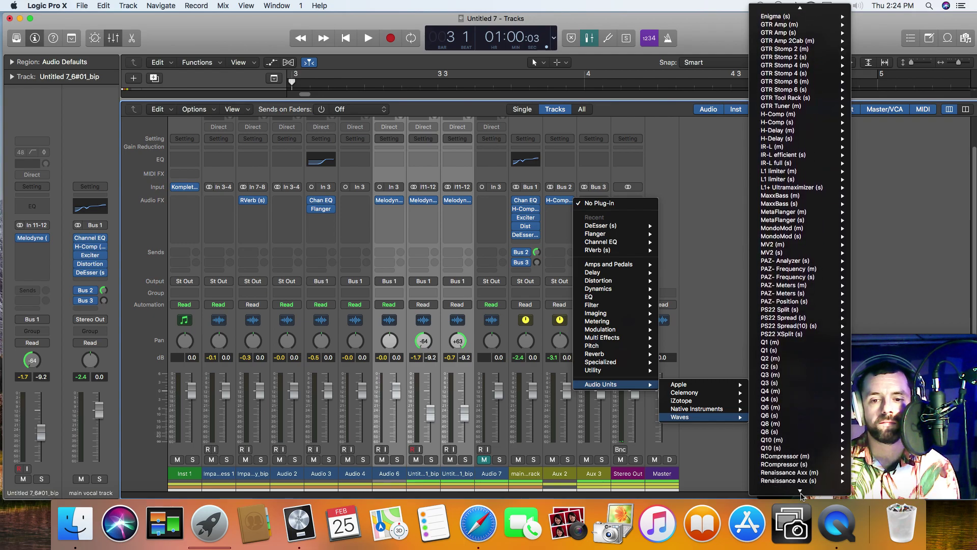
{"action": "mouse_move", "coordinate": [800, 412]}
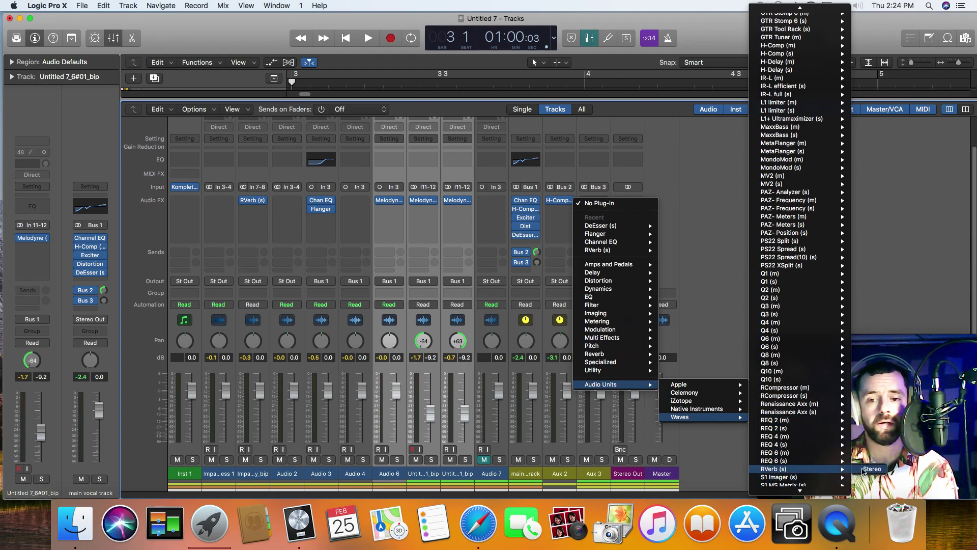
{"action": "left_click", "coordinate": [865, 469]}
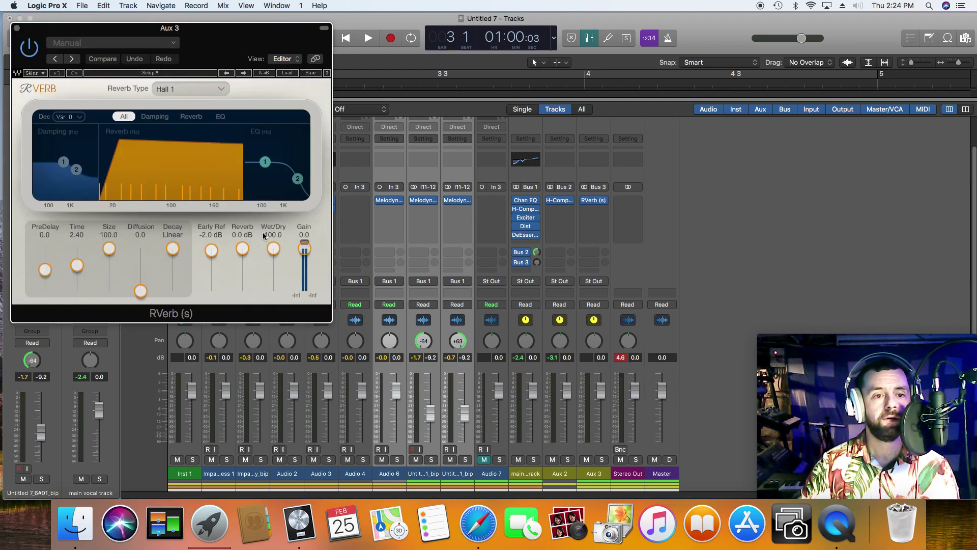
Step: Load the Vocal Plate preset in RVerb on Aux 3 and close the plug-in window
{"action": "left_click", "coordinate": [131, 44]}
{"action": "mouse_move", "coordinate": [152, 235]}
{"action": "left_click", "coordinate": [298, 255]}
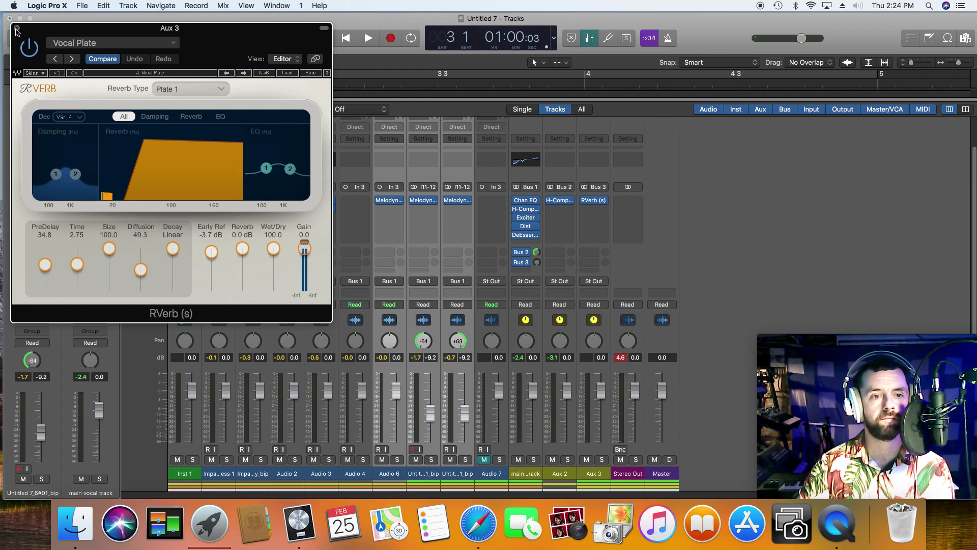
{"action": "left_click", "coordinate": [17, 29]}
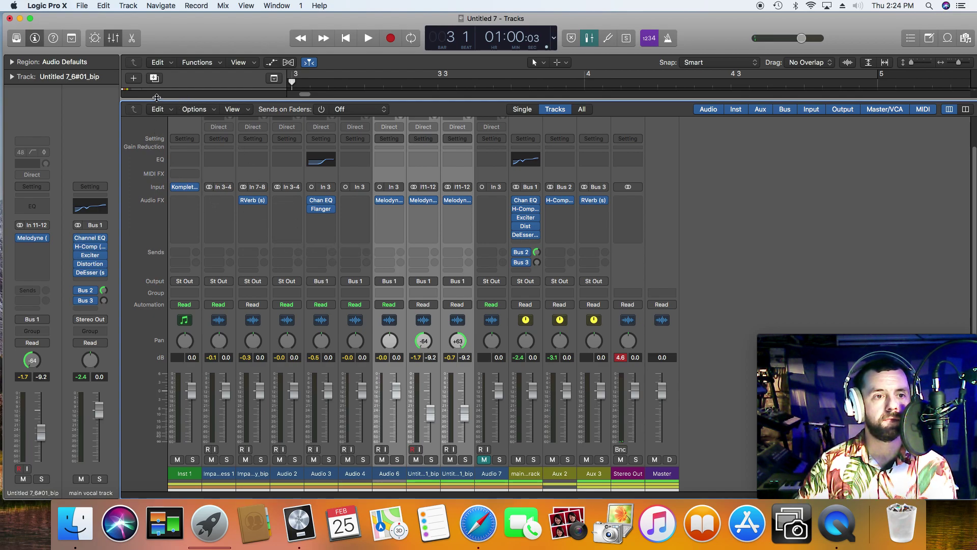
Step: Hide the Mixer, return the playhead to the project start, and zoom the timeline out to show all regions
{"action": "left_click_drag", "start_coordinate": [159, 101], "coordinate": [199, 407]}
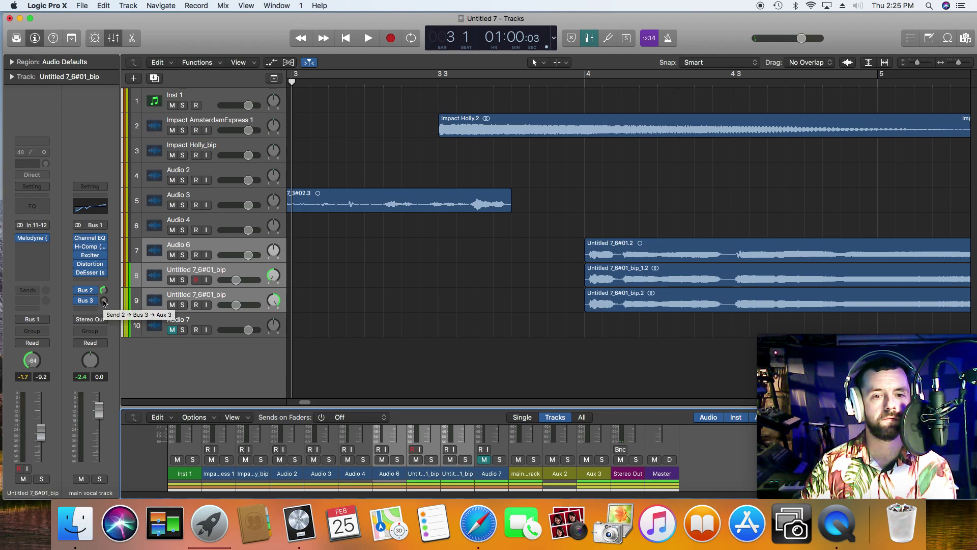
{"action": "left_click_drag", "start_coordinate": [310, 408], "coordinate": [320, 270]}
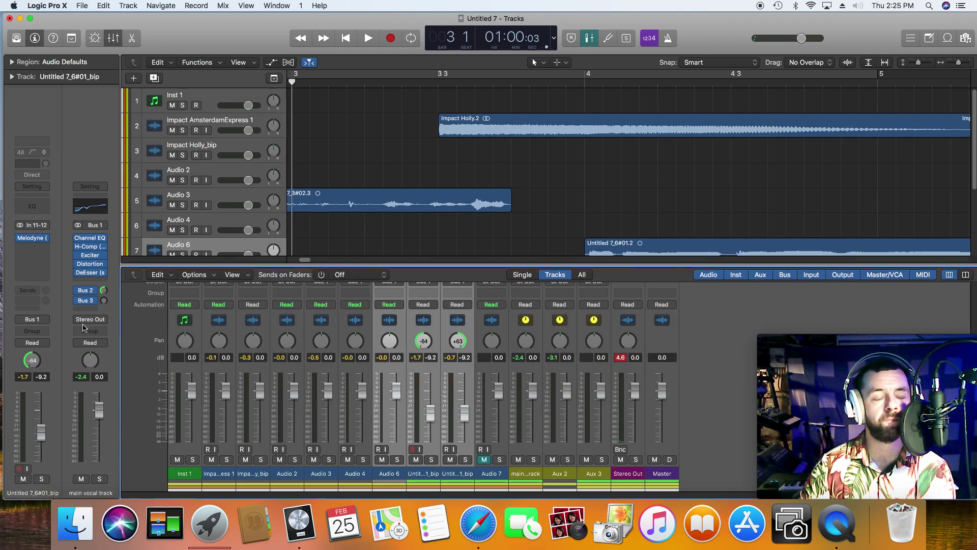
{"action": "scroll", "coordinate": [539, 380], "scroll_direction": "up", "scroll_amount": 5}
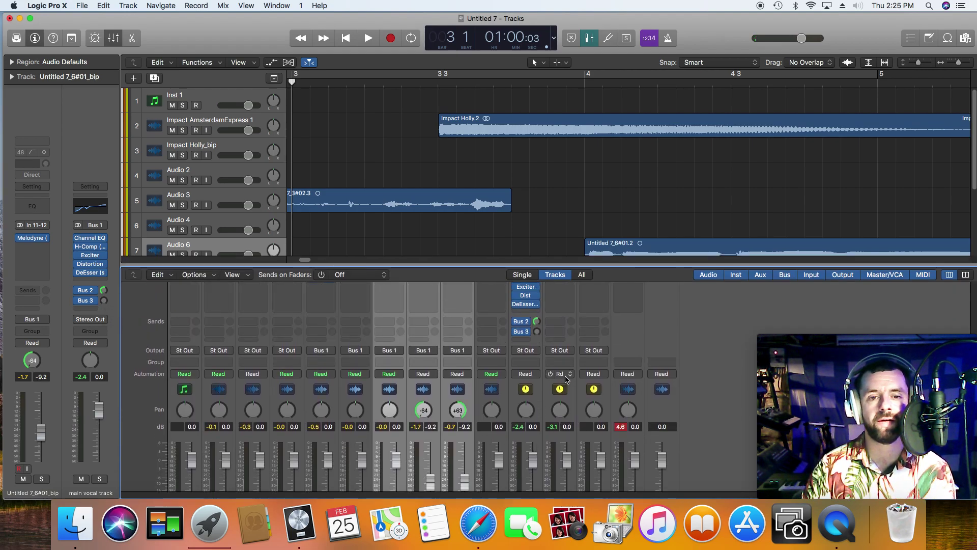
{"action": "scroll", "coordinate": [590, 300], "scroll_direction": "down", "scroll_amount": 5}
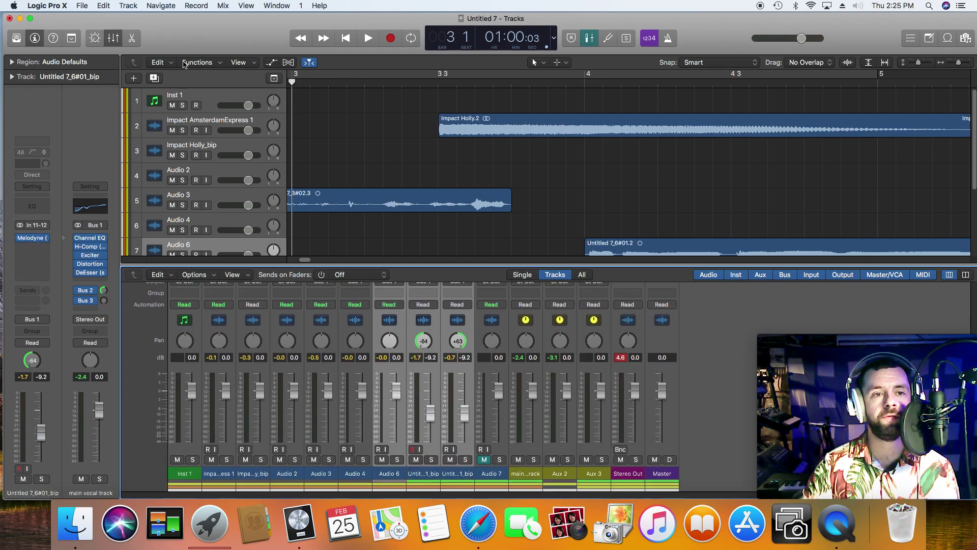
{"action": "left_click", "coordinate": [114, 39]}
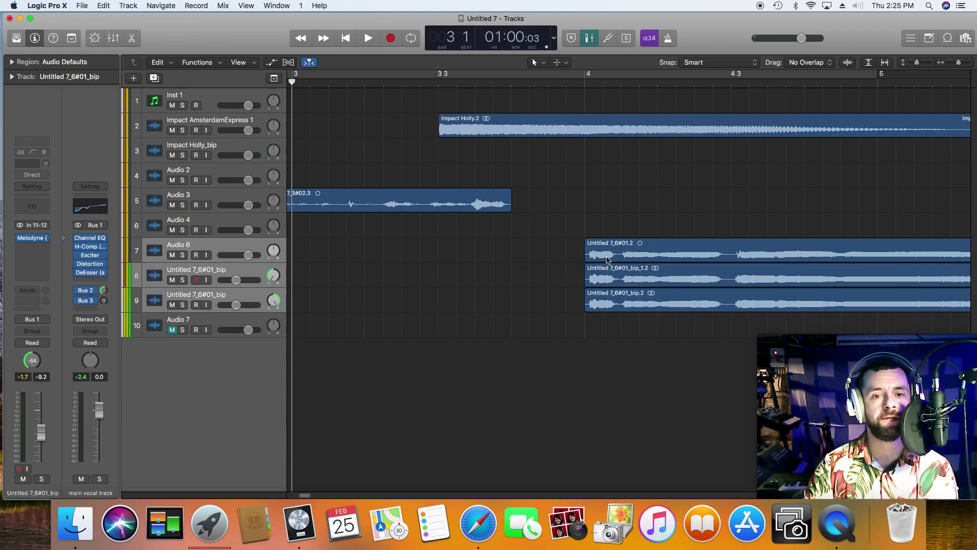
{"action": "left_click", "coordinate": [345, 37]}
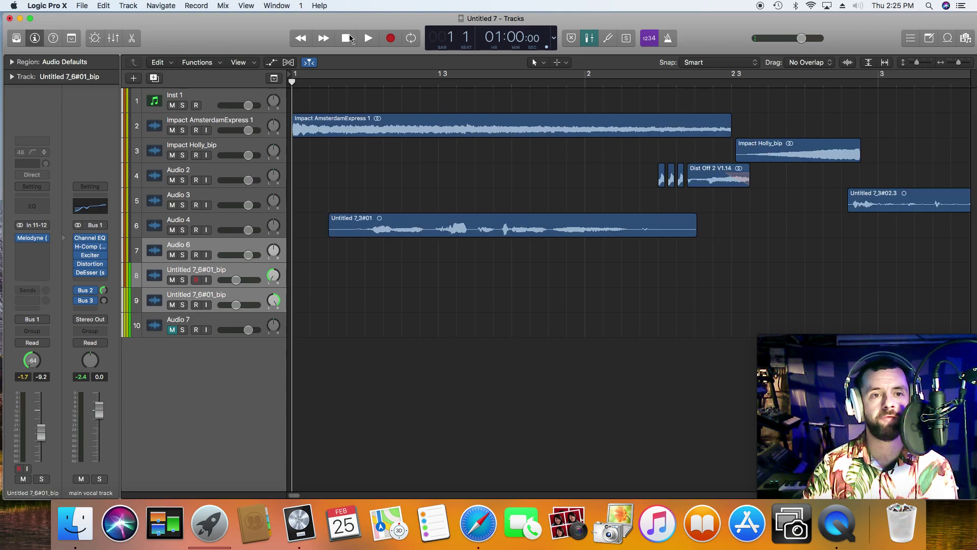
{"action": "left_click_drag", "start_coordinate": [959, 62], "coordinate": [954, 64]}
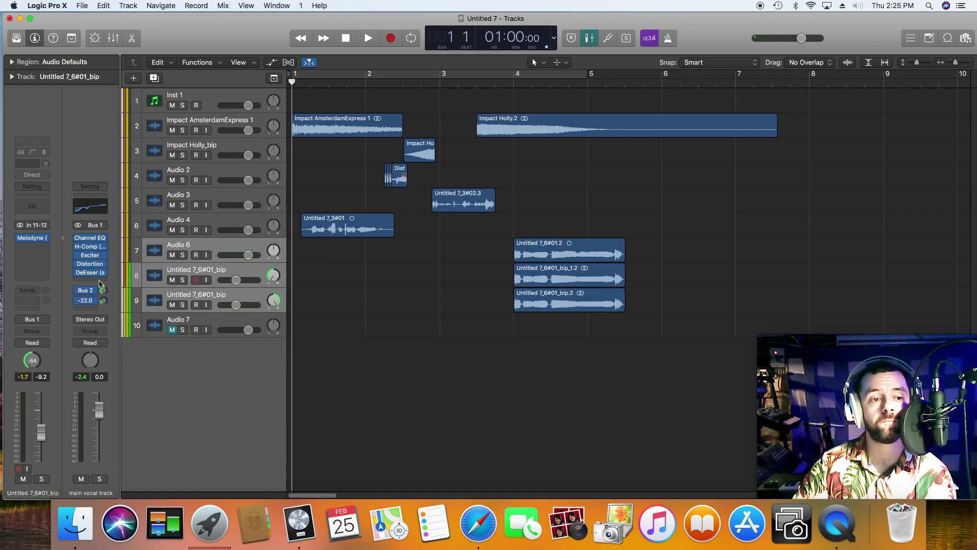
Step: Set the main vocal bus's Bus 3 send to -13.7 dB while playing from bar 4 beat 2
{"action": "left_click", "coordinate": [532, 82]}
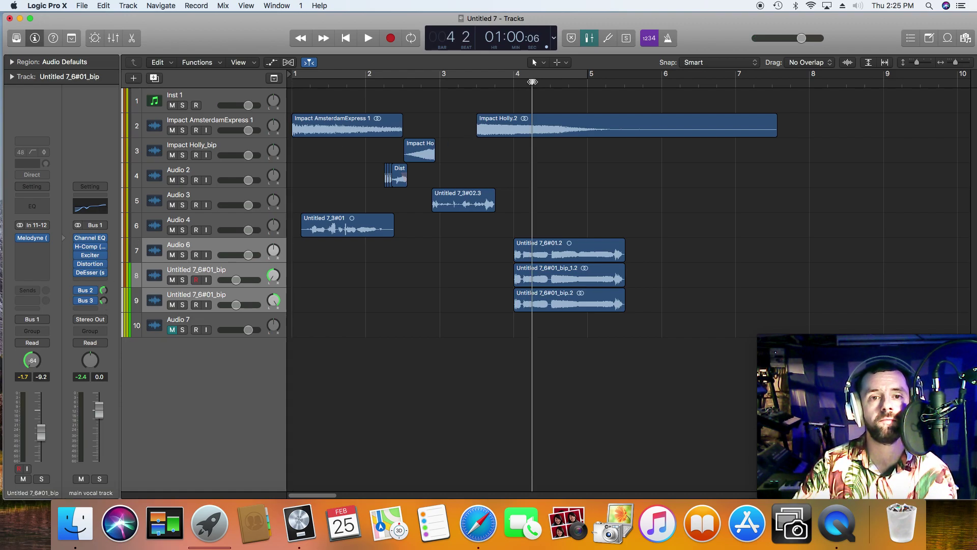
{"action": "key", "text": "space"}
{"action": "left_click_drag", "start_coordinate": [103, 300], "coordinate": [102, 307]}
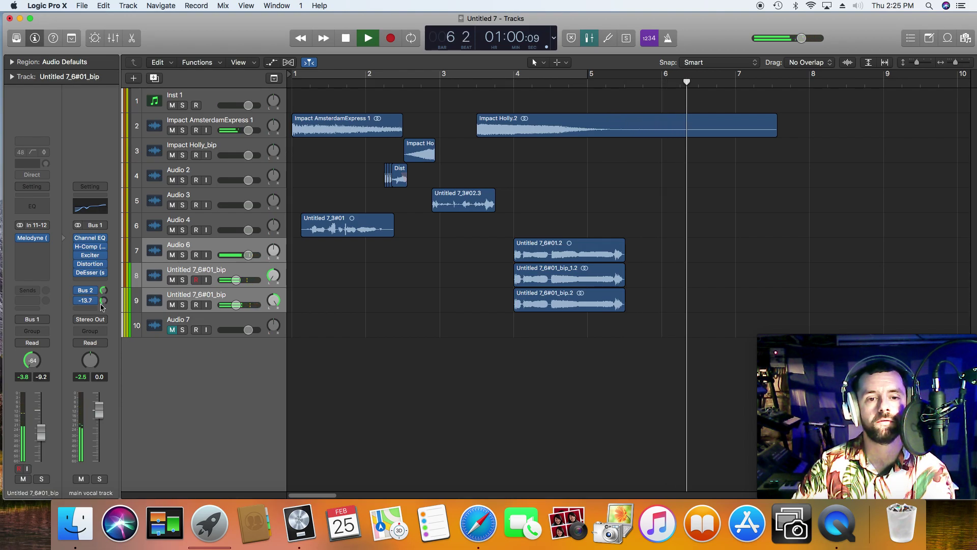
{"action": "key", "text": "space"}
Step: Create an arrange track for the main vocal track bus and show automation lanes
{"action": "mouse_move", "coordinate": [93, 305]}
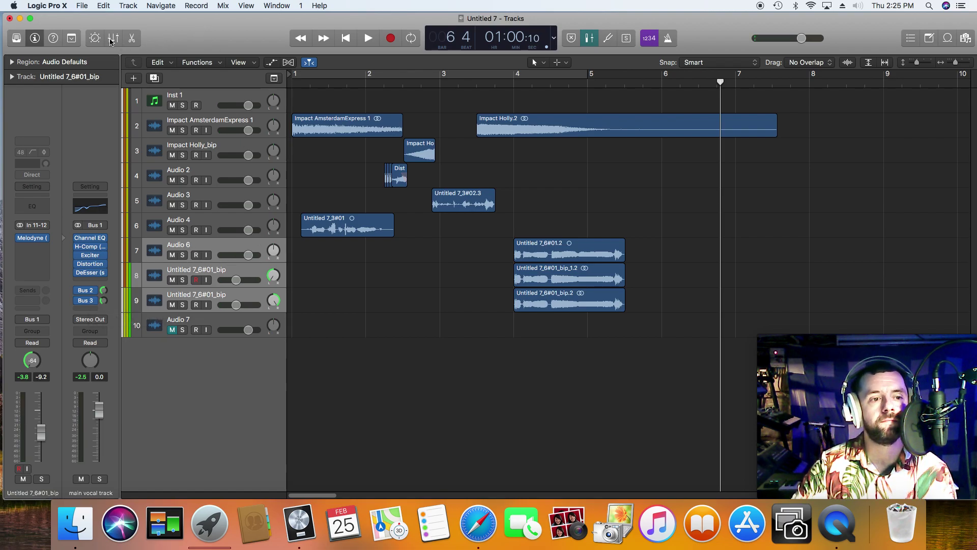
{"action": "right_click", "coordinate": [114, 355]}
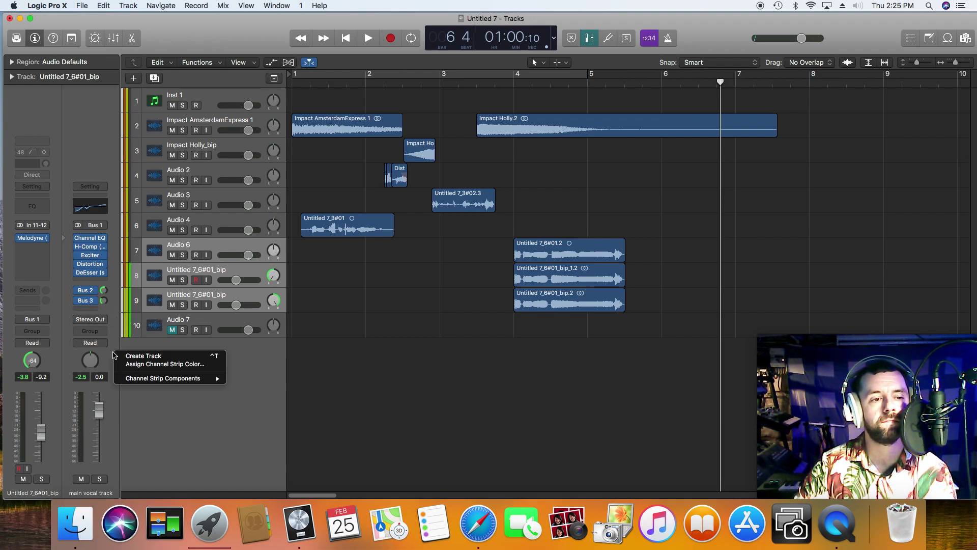
{"action": "left_click", "coordinate": [173, 357]}
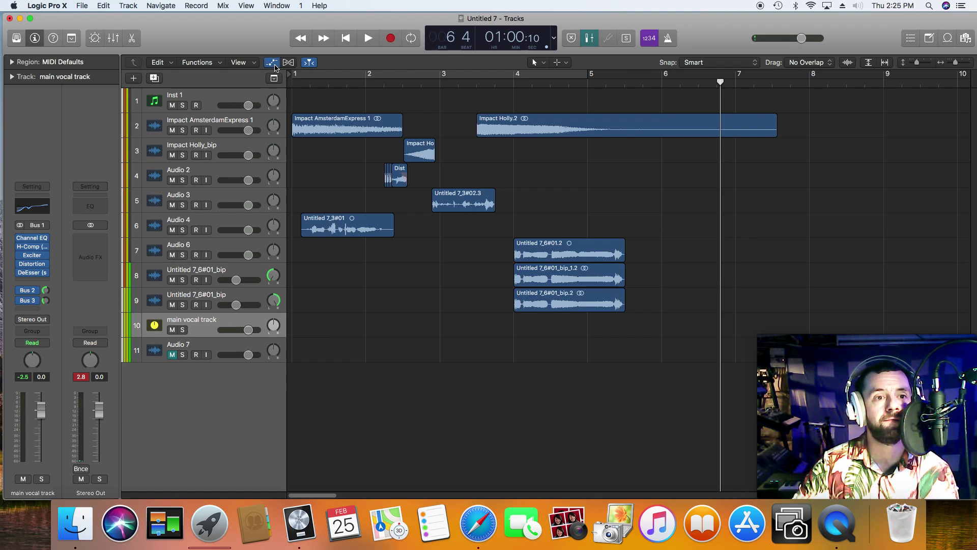
{"action": "left_click", "coordinate": [274, 66]}
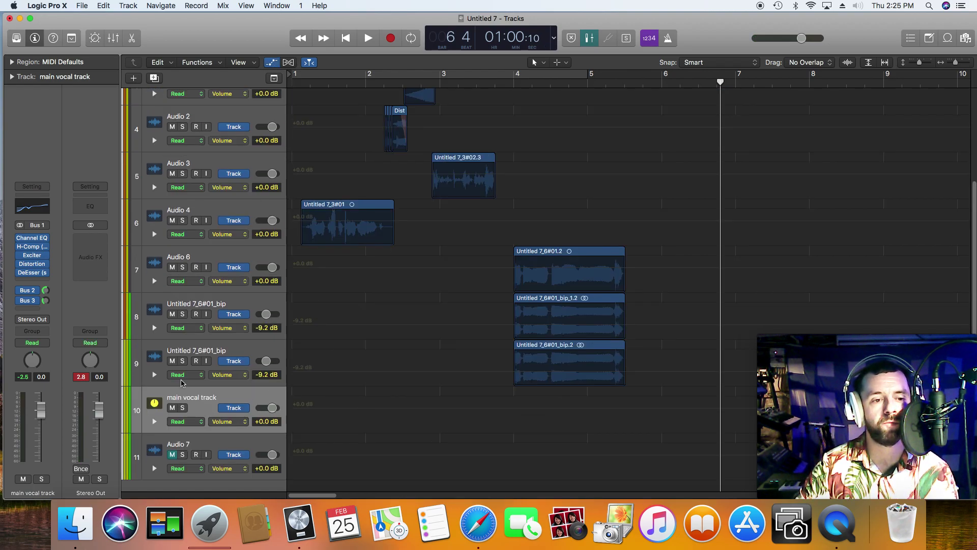
Step: Set the main vocal track's automation lane to Send 2 → Aux 3 in Absolute mode
{"action": "left_click", "coordinate": [231, 424]}
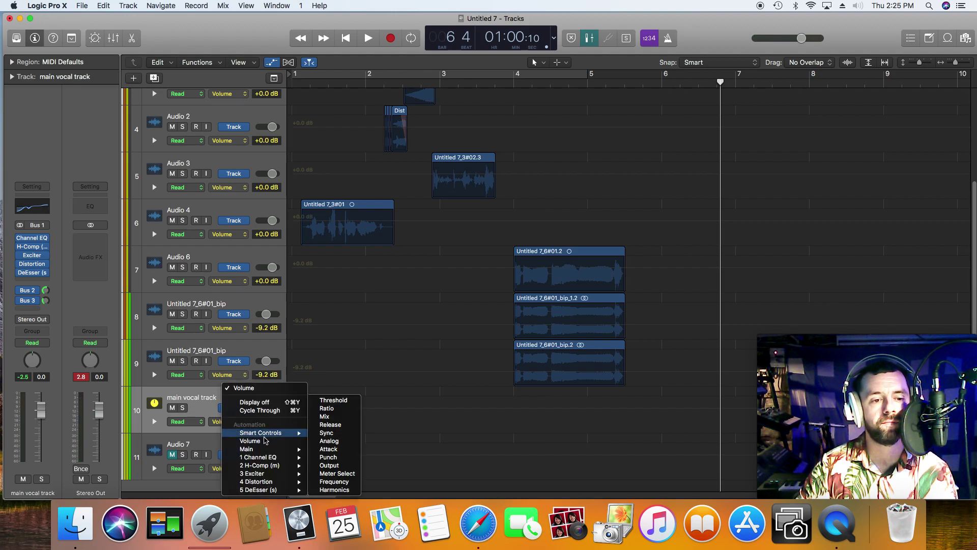
{"action": "mouse_move", "coordinate": [289, 436]}
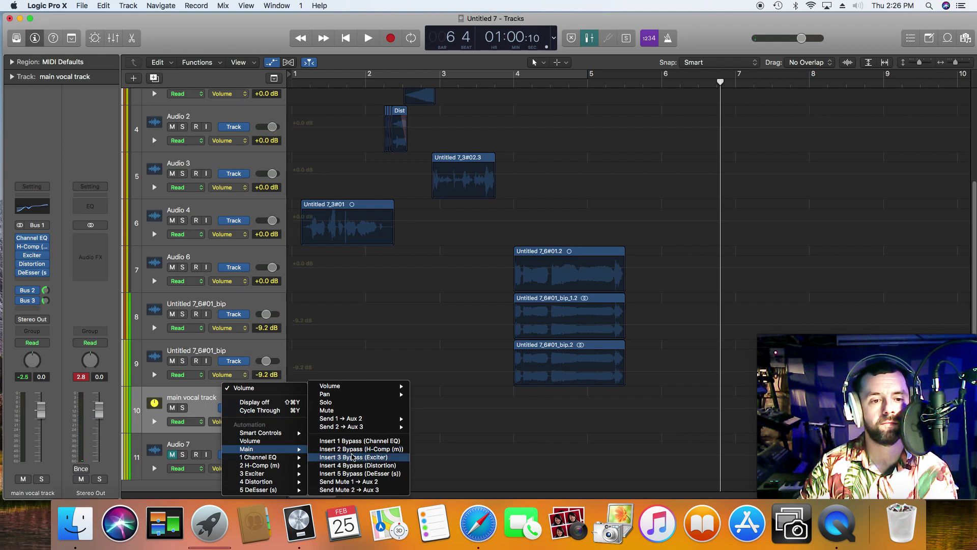
{"action": "mouse_move", "coordinate": [383, 428]}
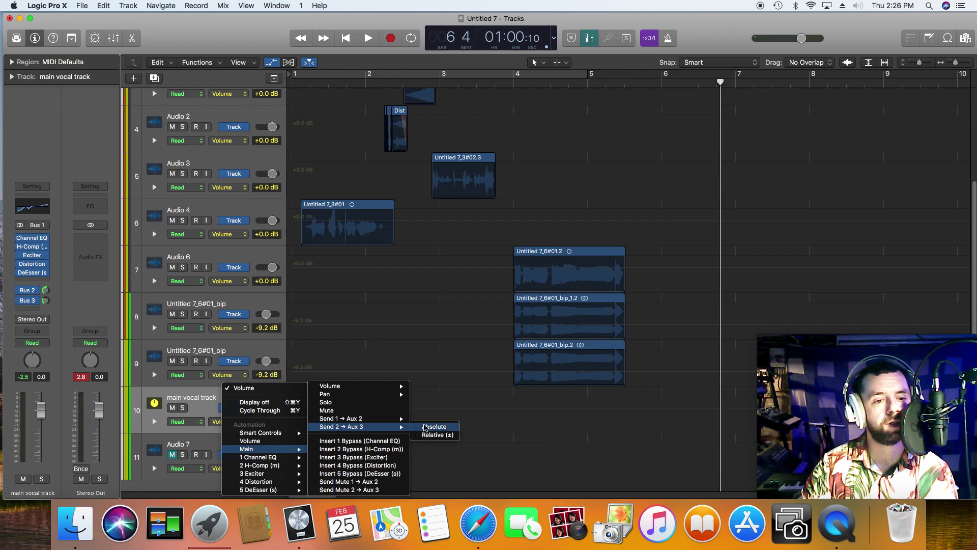
{"action": "left_click", "coordinate": [425, 428]}
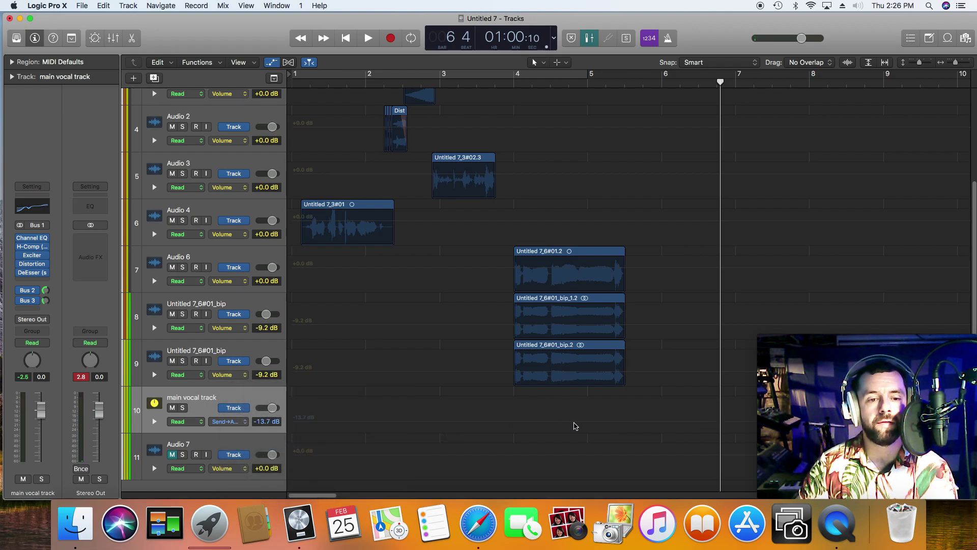
Step: Automate the Aux 3 send to stay at -∞ dB until just before bar 5, rising to -13.7 dB at the vocal regions' end
{"action": "left_click", "coordinate": [575, 426]}
{"action": "left_click", "coordinate": [579, 422]}
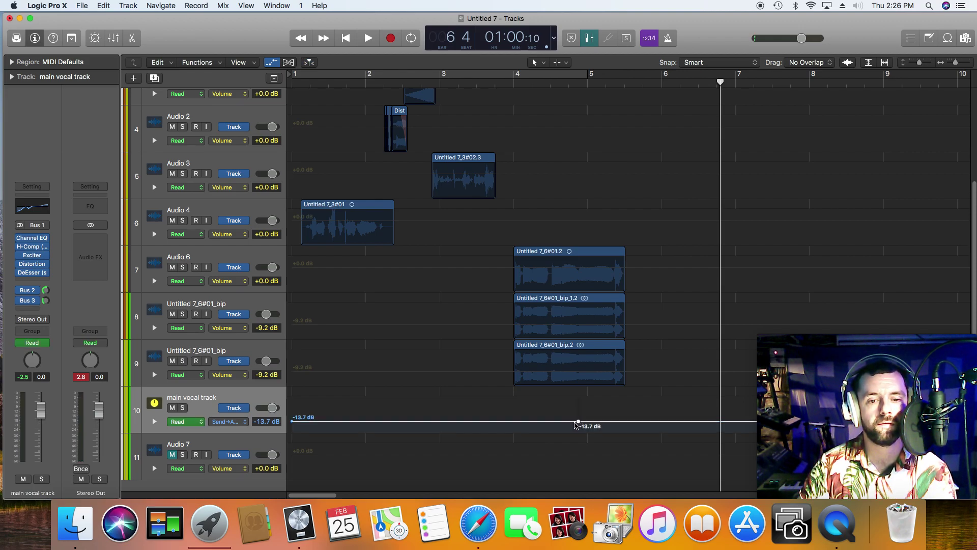
{"action": "left_click", "coordinate": [577, 423]}
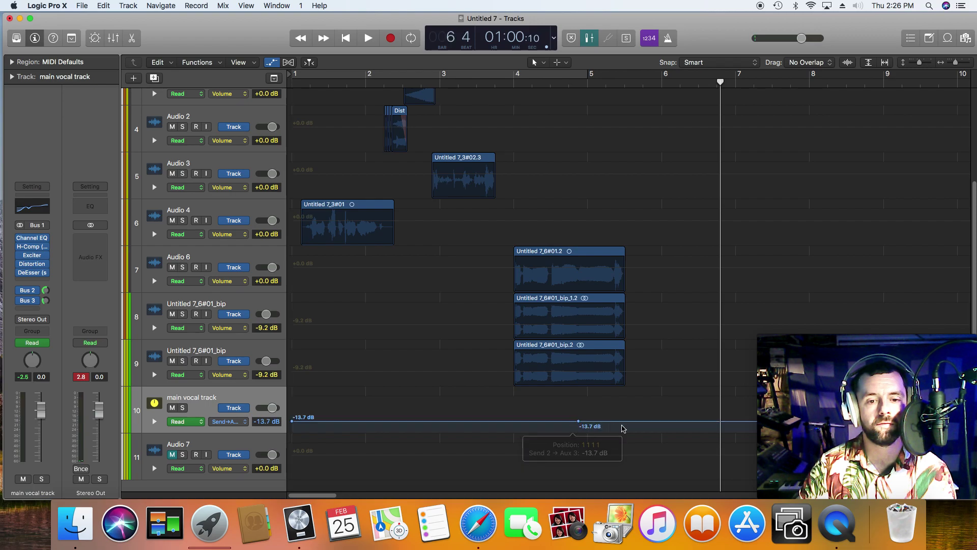
{"action": "left_click", "coordinate": [627, 421]}
{"action": "left_click_drag", "start_coordinate": [549, 426], "coordinate": [549, 460]}
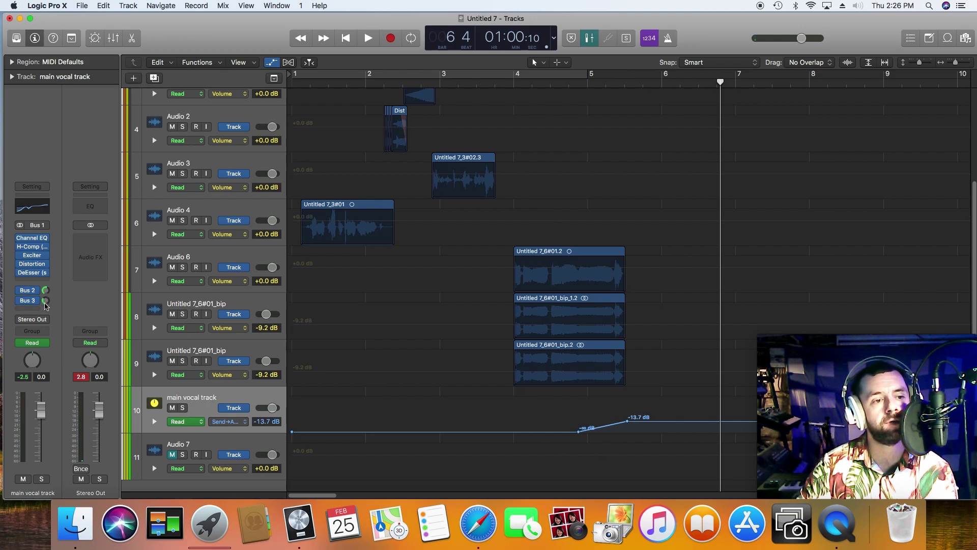
Step: Play the mix from bar 3 beat 4 past the vocal regions' end to hear the send automation
{"action": "left_click", "coordinate": [495, 85]}
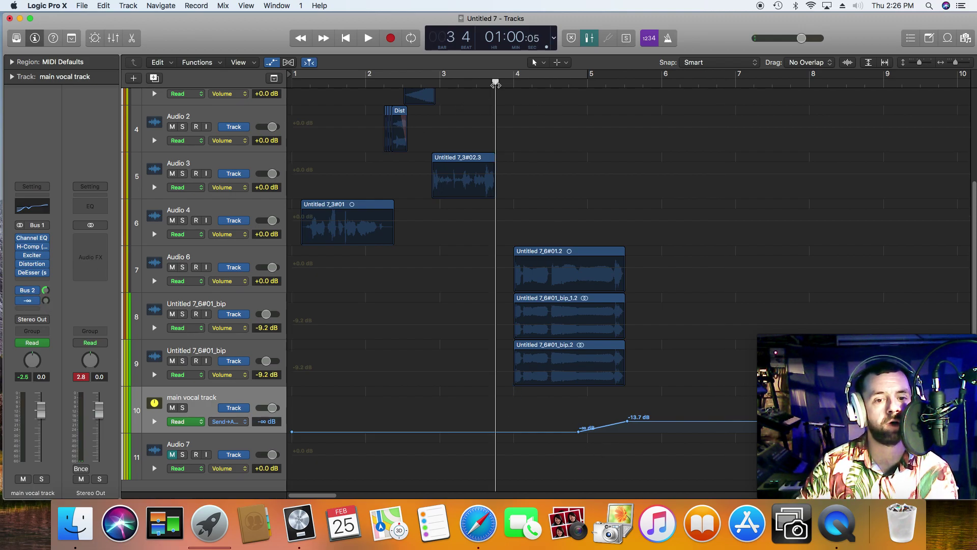
{"action": "key", "text": "space"}
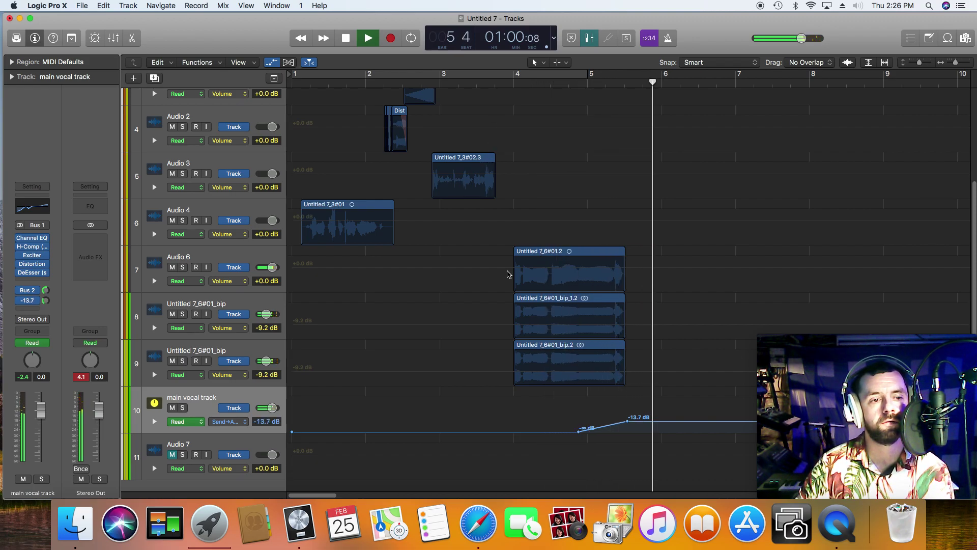
{"action": "key", "text": "space"}
Step: Raise the send ramp's end point to -4.3 dB, move its start back to about bar 4 beat 2, and replay the vocals
{"action": "left_click_drag", "start_coordinate": [627, 422], "coordinate": [627, 413]}
{"action": "left_click_drag", "start_coordinate": [578, 431], "coordinate": [535, 431]}
{"action": "left_click", "coordinate": [491, 81]}
{"action": "key", "text": "space"}
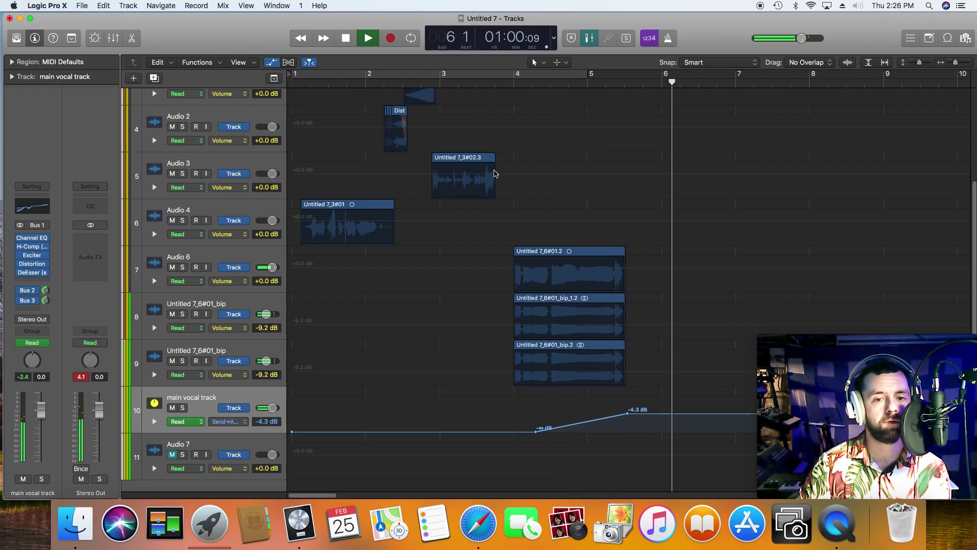
{"action": "key", "text": "space"}
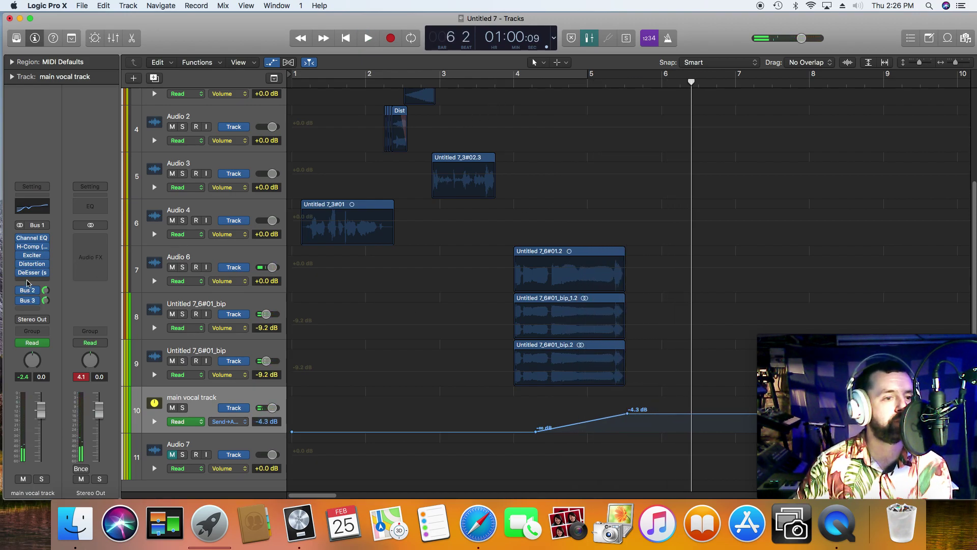
Step: Lower the DeEsser threshold on the main vocal track to about -24, replay the phrase's end, and hide the plug-in window
{"action": "left_click", "coordinate": [32, 272]}
{"action": "left_click_drag", "start_coordinate": [71, 142], "coordinate": [71, 156]}
{"action": "left_click", "coordinate": [554, 85]}
{"action": "key", "text": "space"}
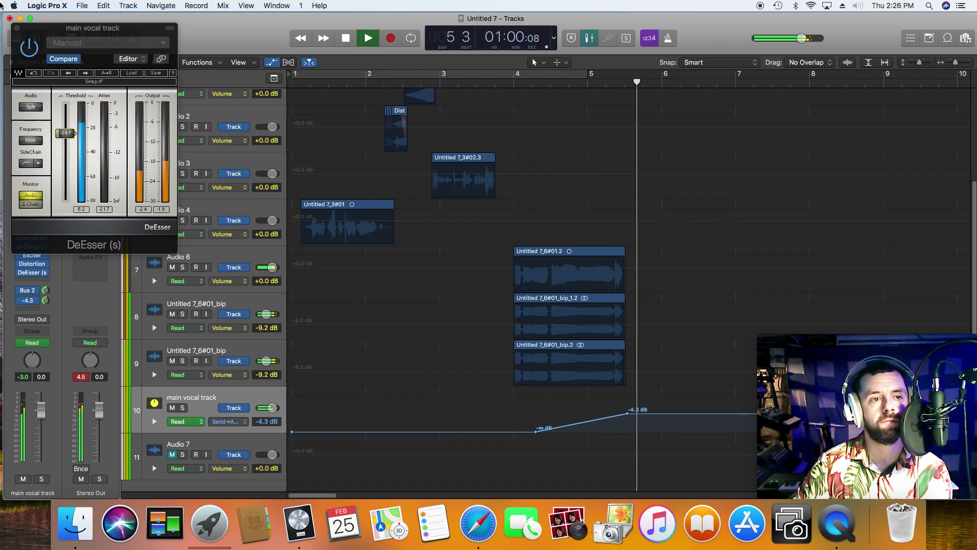
{"action": "key", "text": "v"}
Step: Return to the project start, zoom the timeline out, and play the full mix
{"action": "left_click", "coordinate": [351, 41]}
{"action": "left_click_drag", "start_coordinate": [954, 66], "coordinate": [919, 65]}
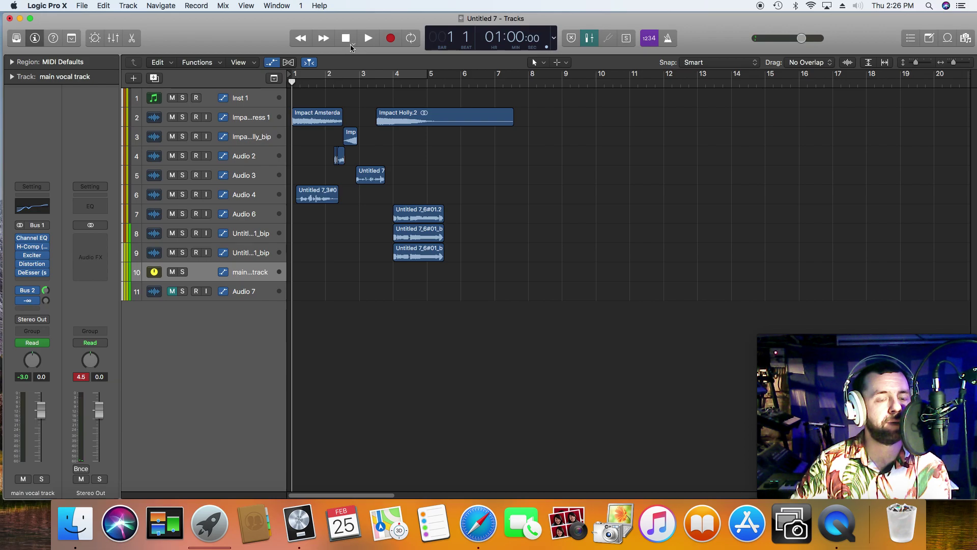
{"action": "key", "text": "space"}
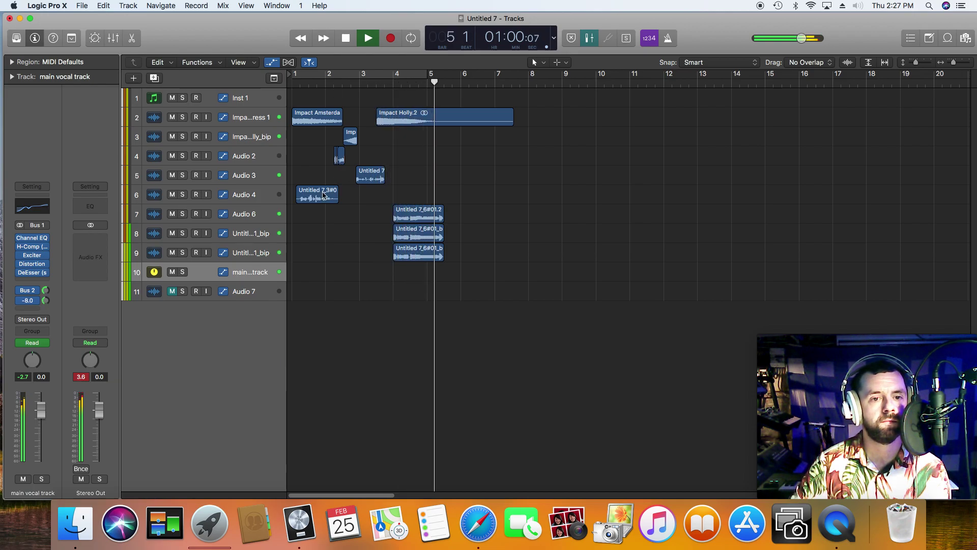
Step: Stop playback, hide track automation, and lower the volumes of vocal tracks 7 to 9 together, bringing Audio 6 to -5.8 dB
{"action": "key", "text": "space"}
{"action": "left_click", "coordinate": [266, 221]}
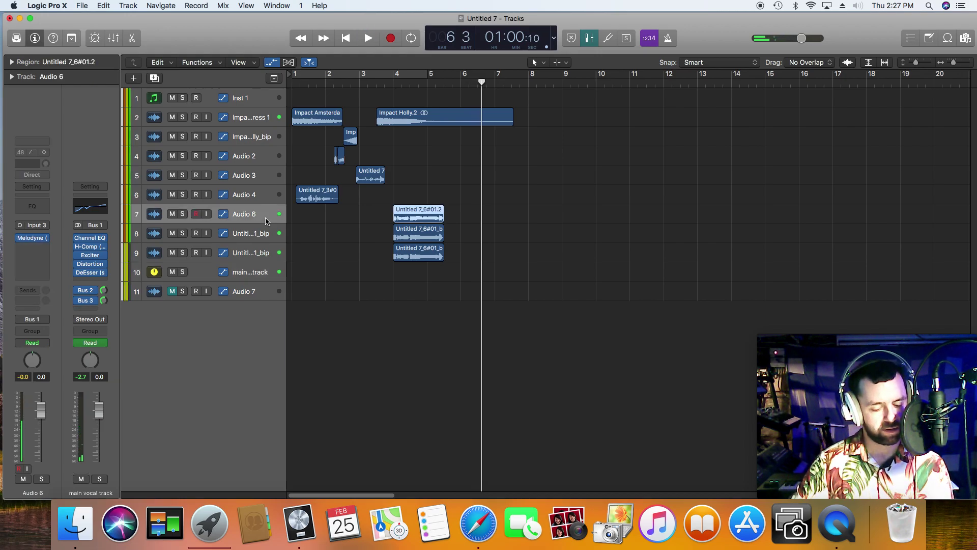
{"action": "left_click", "coordinate": [268, 253], "text": "shift"}
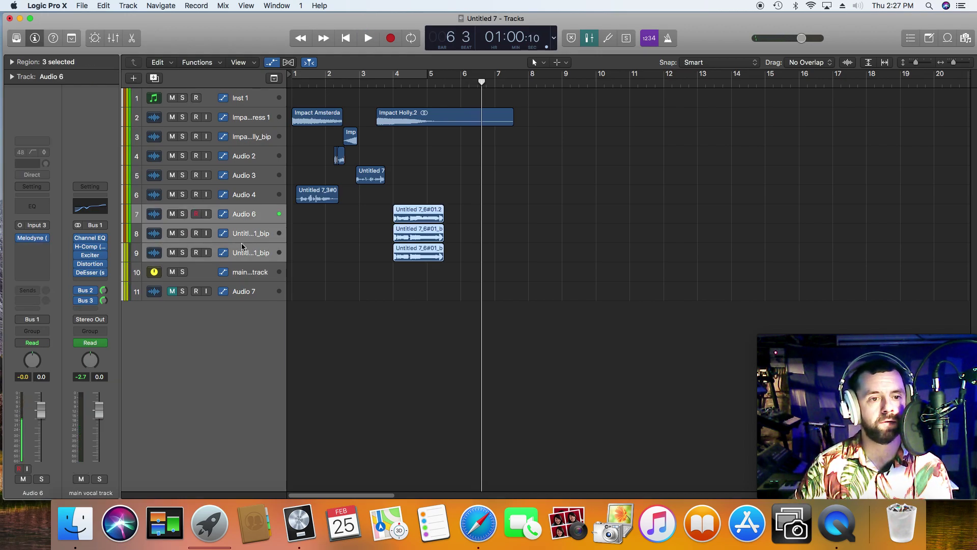
{"action": "left_click_drag", "start_coordinate": [248, 242], "coordinate": [248, 262]}
{"action": "left_click", "coordinate": [271, 64]}
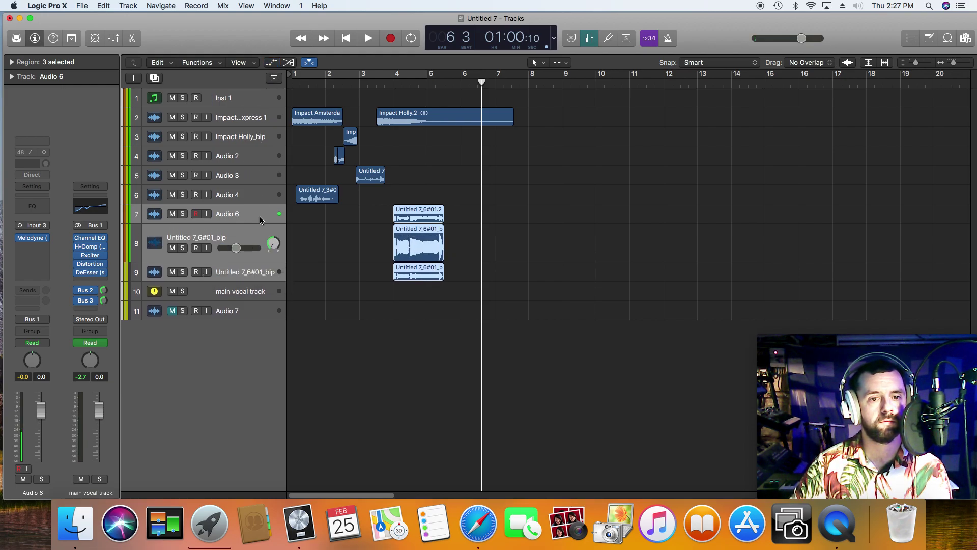
{"action": "left_click", "coordinate": [240, 251]}
{"action": "left_click_drag", "start_coordinate": [236, 248], "coordinate": [231, 248]}
Step: Replay the vocals from about bar 4 and lower the three selected tracks further together, bringing Audio 6 to -9.2 dB
{"action": "left_click", "coordinate": [385, 82]}
{"action": "key", "text": "space"}
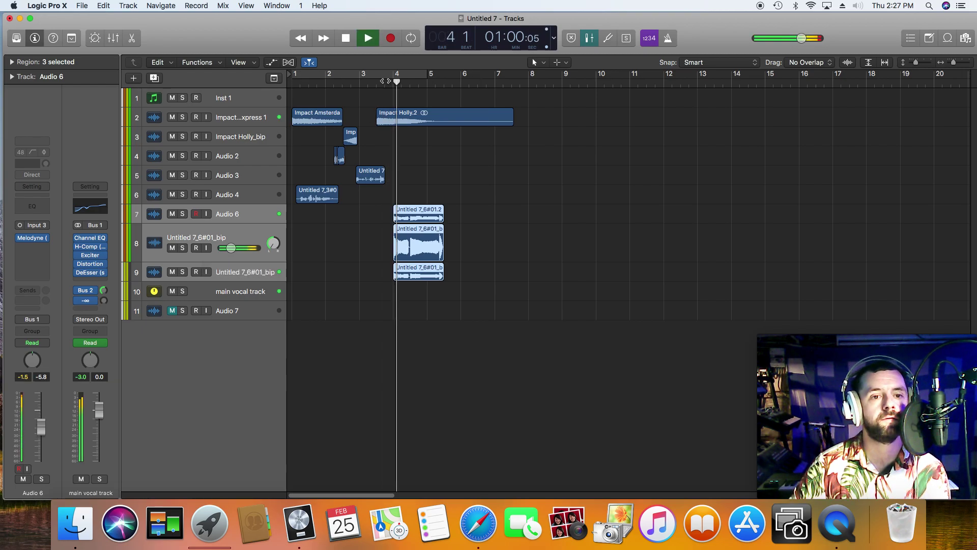
{"action": "left_click_drag", "start_coordinate": [257, 222], "coordinate": [236, 233]}
{"action": "key", "text": "space"}
{"action": "left_click", "coordinate": [393, 82]}
{"action": "key", "text": "space"}
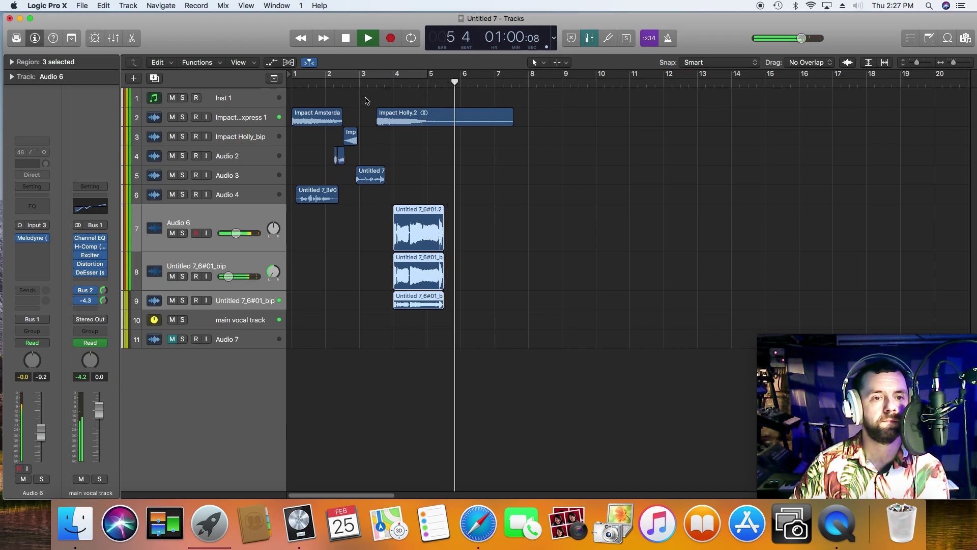
{"action": "key", "text": "space"}
Step: Play the mix from just before bar 2 to about bar 2 beat 4
{"action": "left_click", "coordinate": [326, 82]}
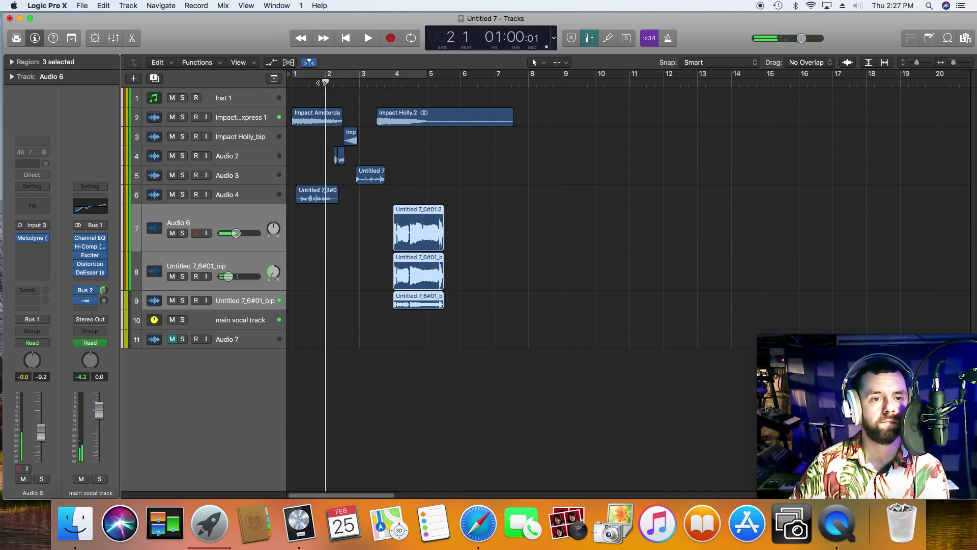
{"action": "left_click", "coordinate": [318, 83]}
{"action": "key", "text": "space"}
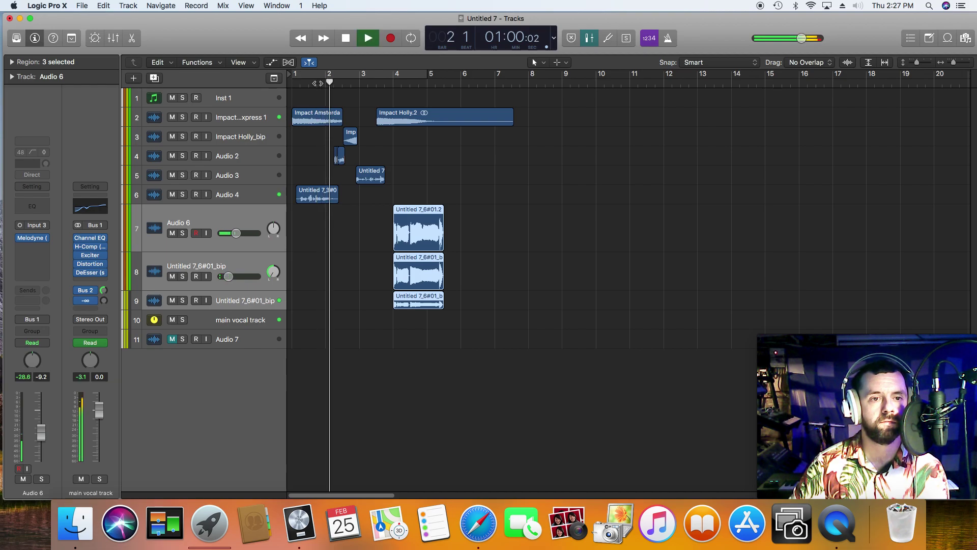
{"action": "key", "text": "space"}
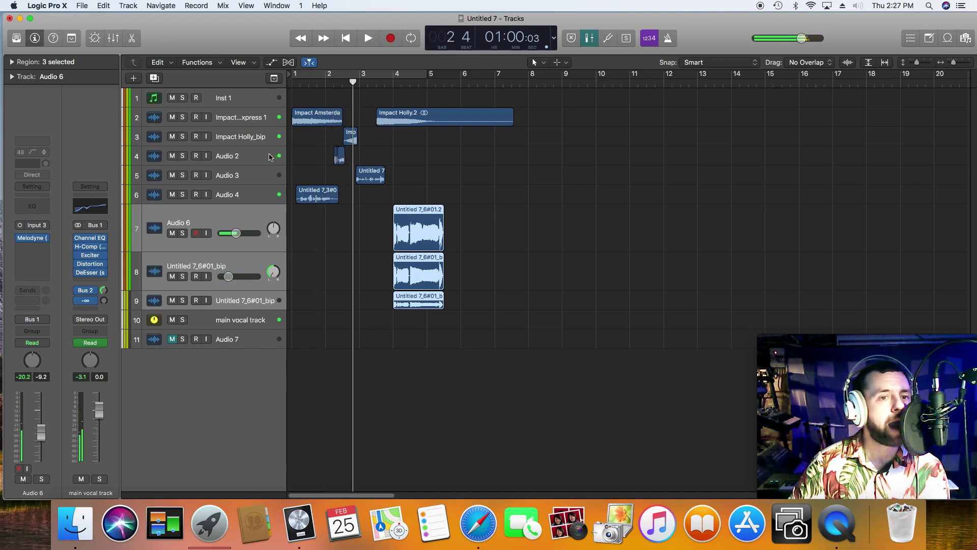
Step: Add a Channel EQ to the Audio 2 track with a low-shelf cut of -24 dB at 114 Hz
{"action": "left_click", "coordinate": [270, 157]}
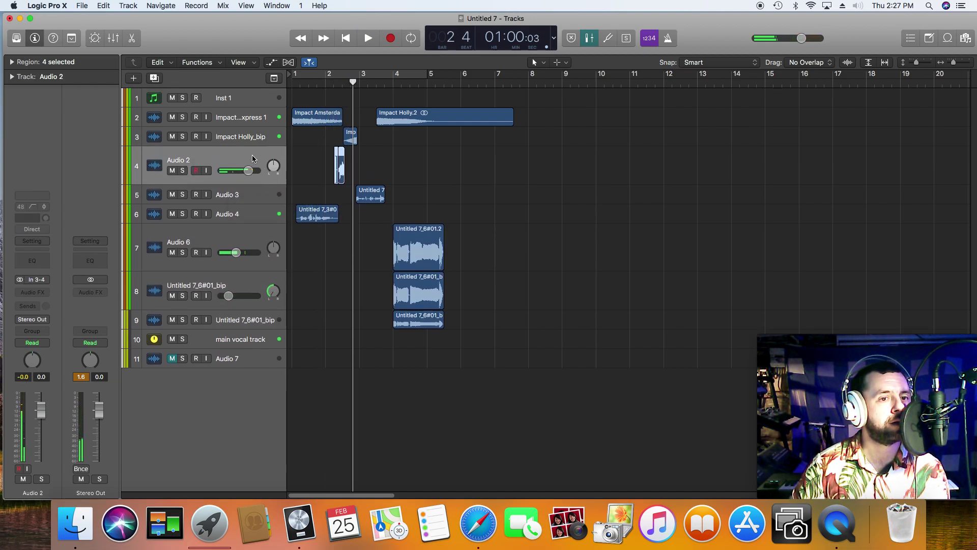
{"action": "left_click", "coordinate": [36, 262]}
{"action": "left_click_drag", "start_coordinate": [114, 148], "coordinate": [109, 196]}
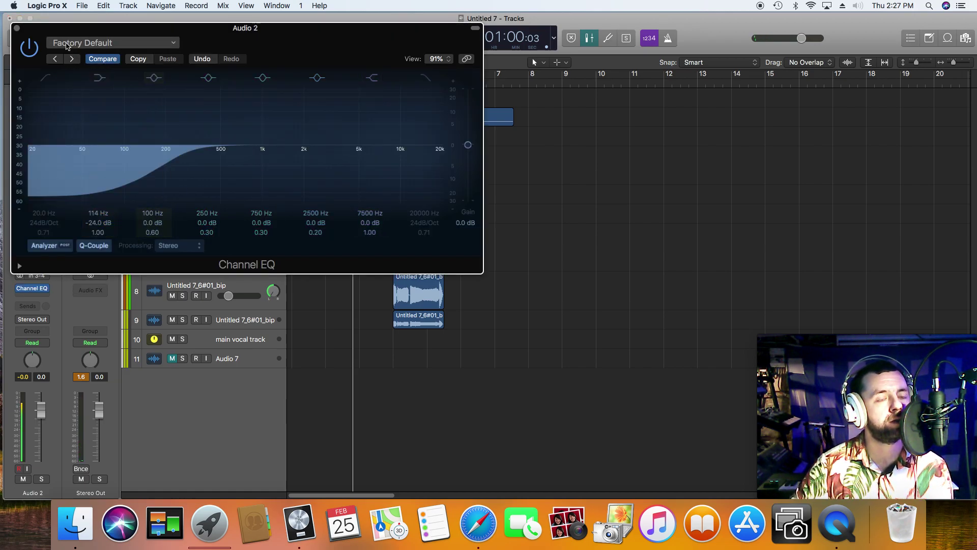
{"action": "left_click", "coordinate": [17, 28]}
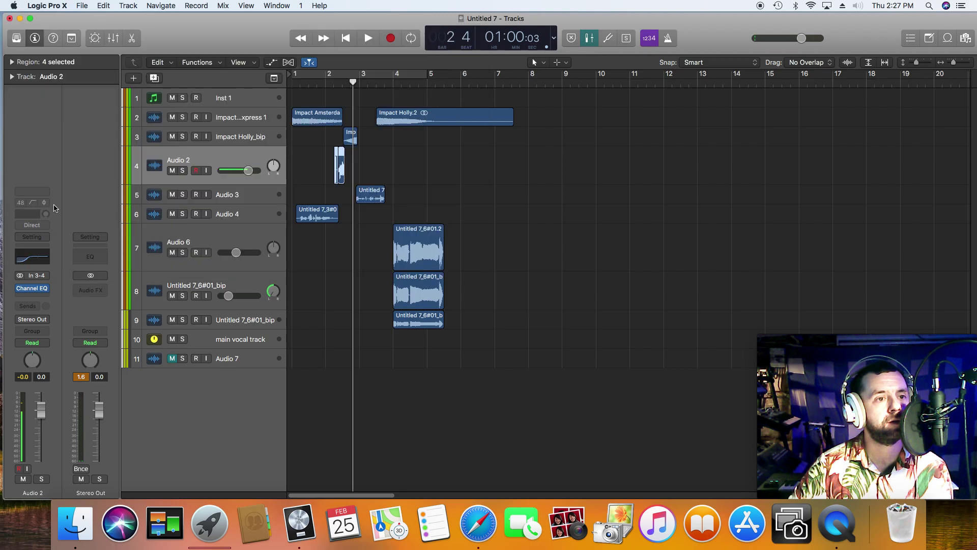
Step: Insert the stereo Waves H-Comp on Audio 2 after the Channel EQ and audition it from just before bar 2
{"action": "left_click", "coordinate": [27, 301]}
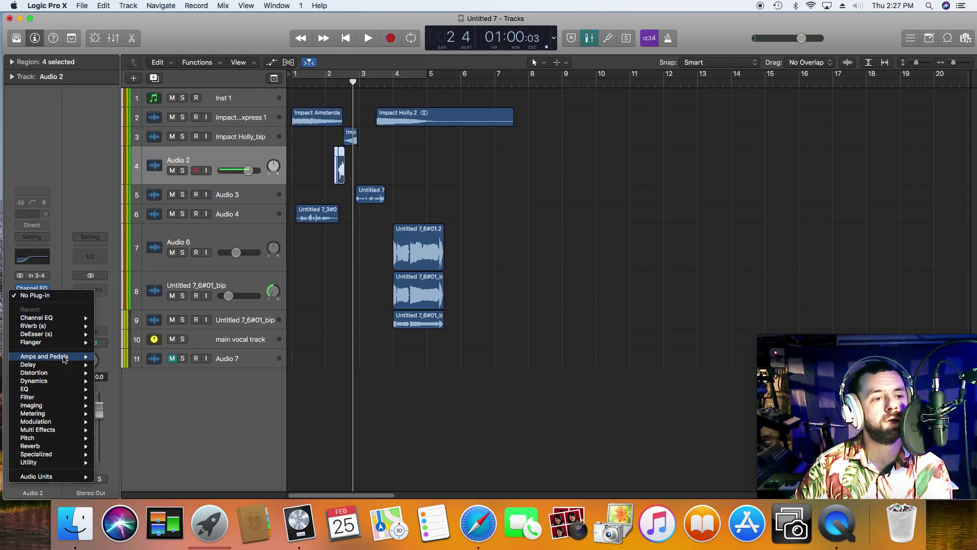
{"action": "mouse_move", "coordinate": [80, 478]}
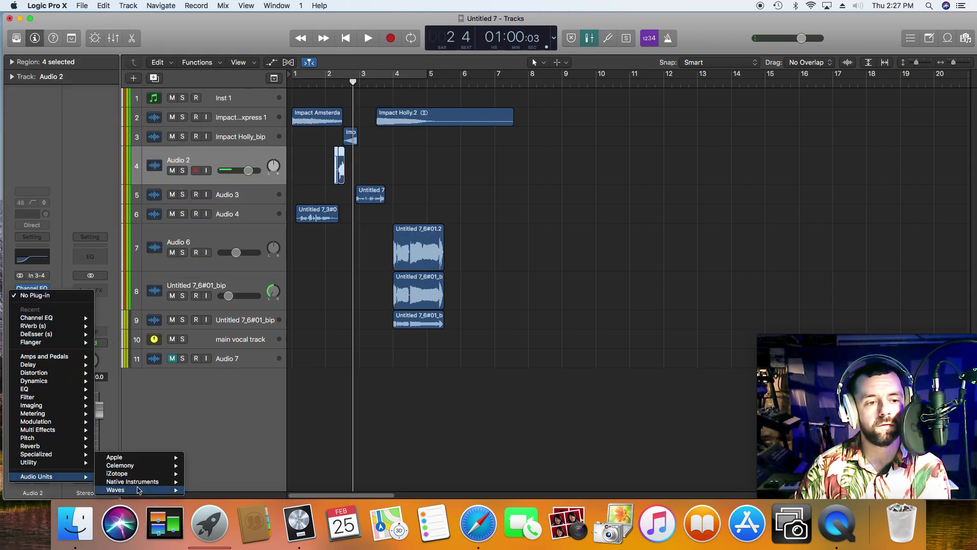
{"action": "mouse_move", "coordinate": [150, 489]}
{"action": "mouse_move", "coordinate": [235, 249]}
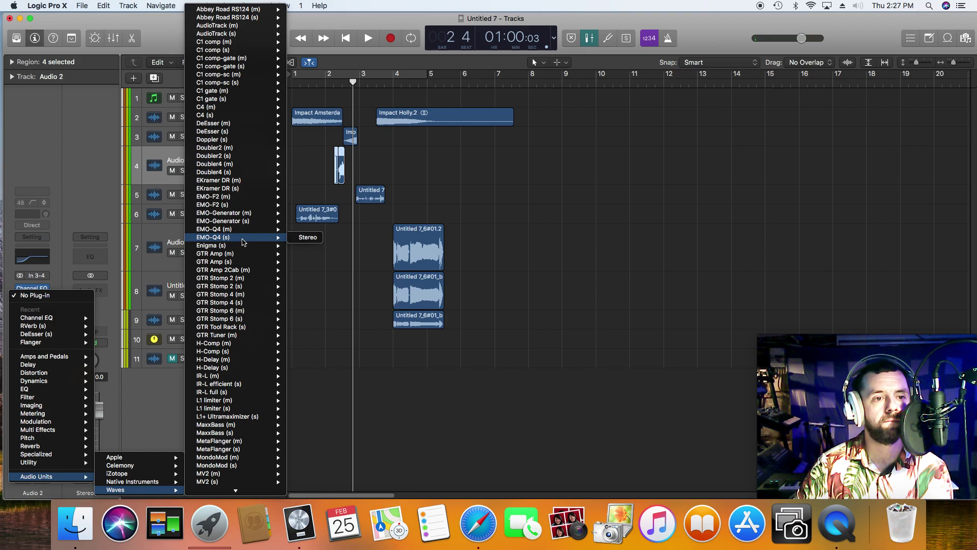
{"action": "mouse_move", "coordinate": [267, 352]}
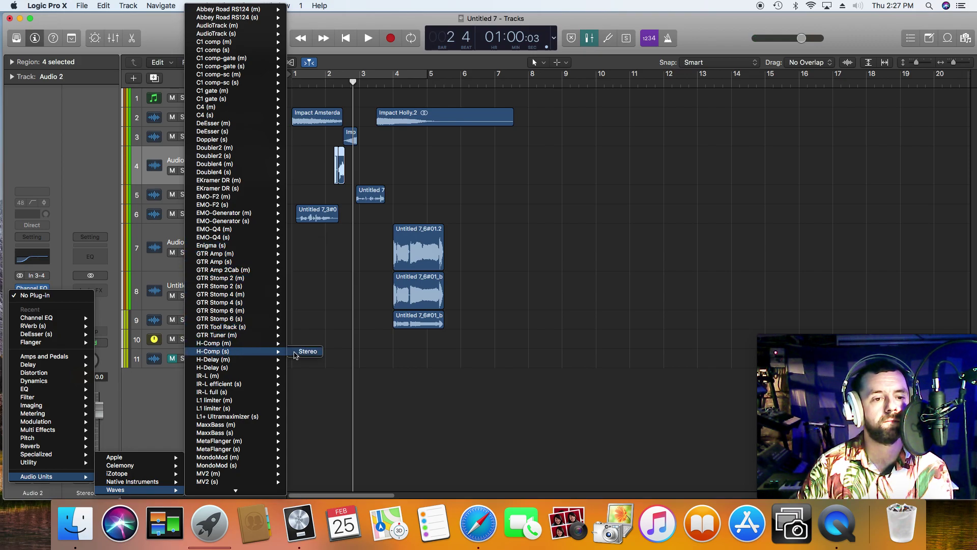
{"action": "left_click", "coordinate": [308, 351]}
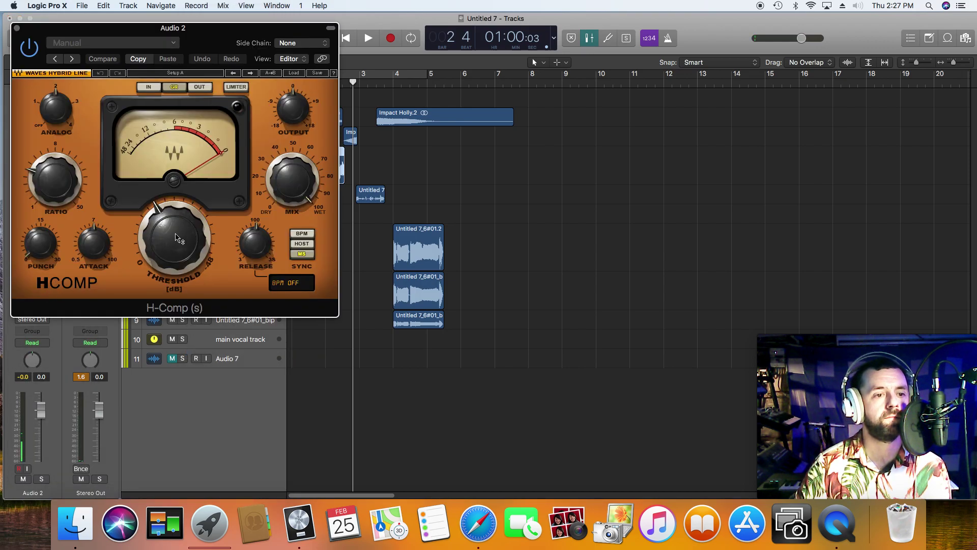
{"action": "left_click_drag", "start_coordinate": [218, 51], "coordinate": [187, 45]}
{"action": "double_click", "coordinate": [318, 84]}
{"action": "left_click_drag", "start_coordinate": [150, 42], "coordinate": [447, 158]}
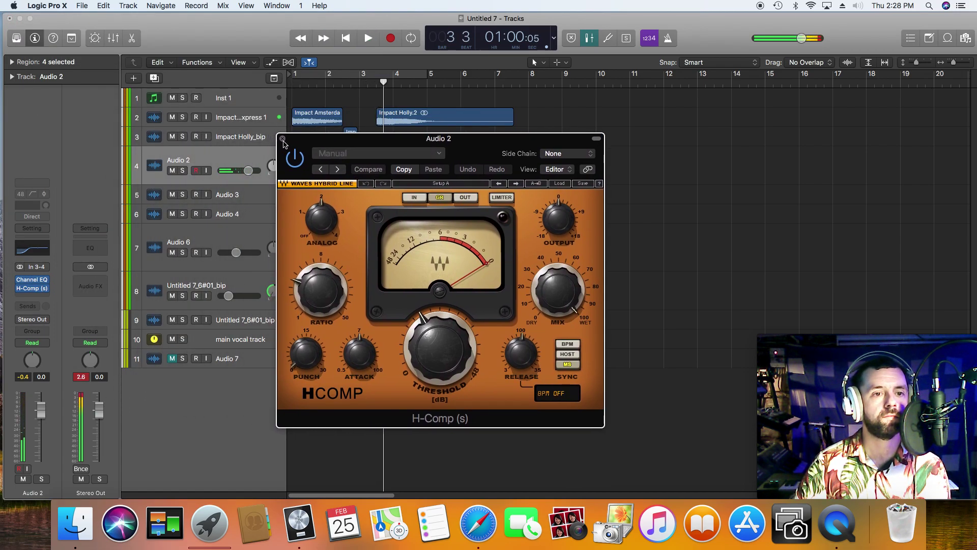
{"action": "left_click", "coordinate": [283, 139]}
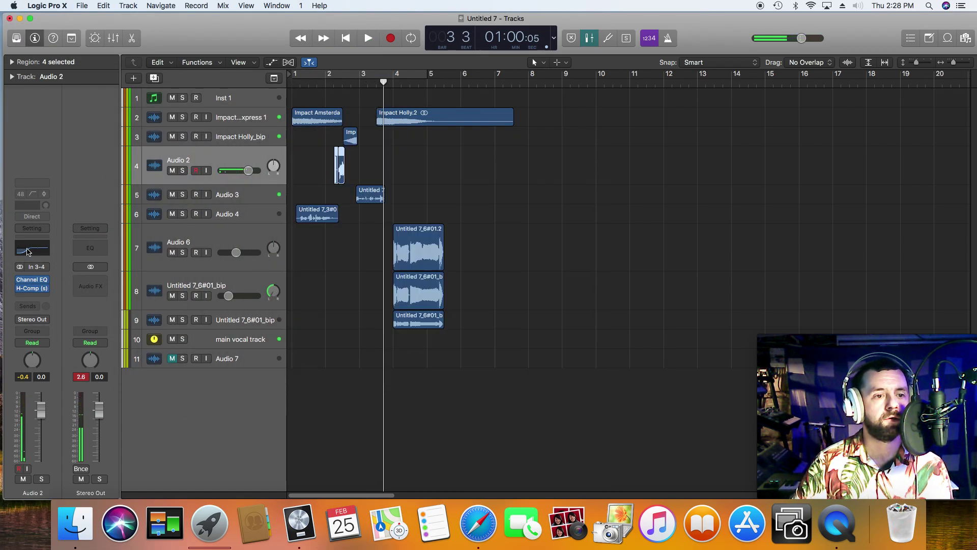
Step: Insert the Distortion effect on Audio 2 after H-Comp and raise its Tone to 20000 Hz
{"action": "left_click", "coordinate": [32, 297]}
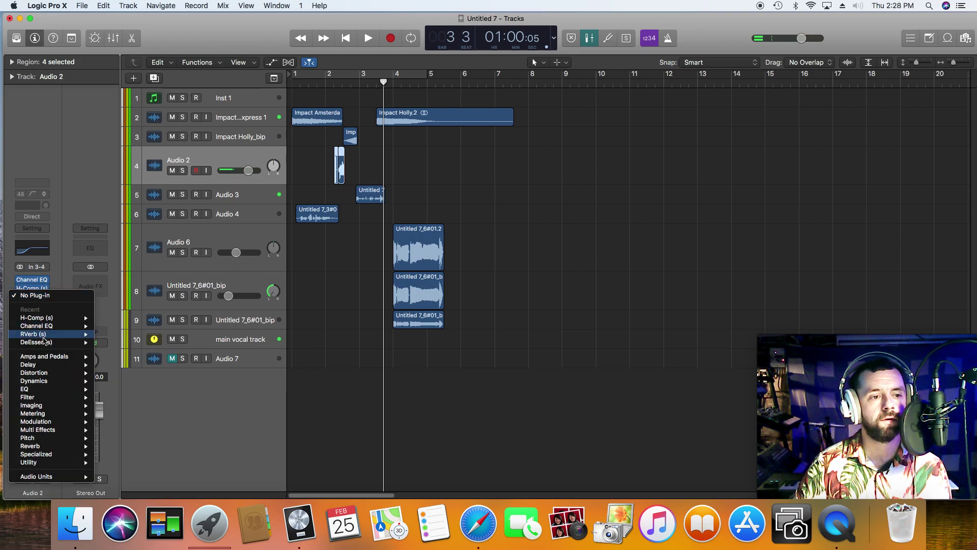
{"action": "mouse_move", "coordinate": [46, 344]}
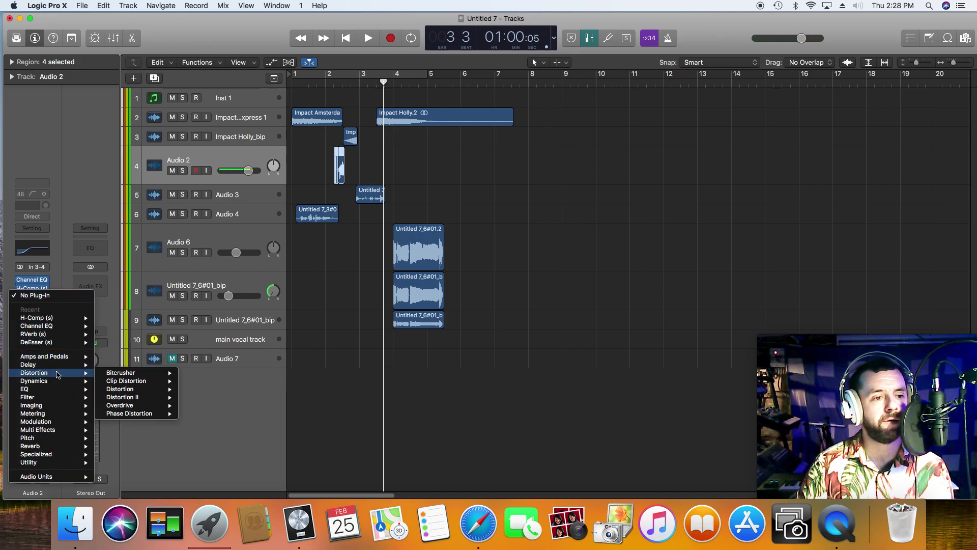
{"action": "mouse_move", "coordinate": [62, 384]}
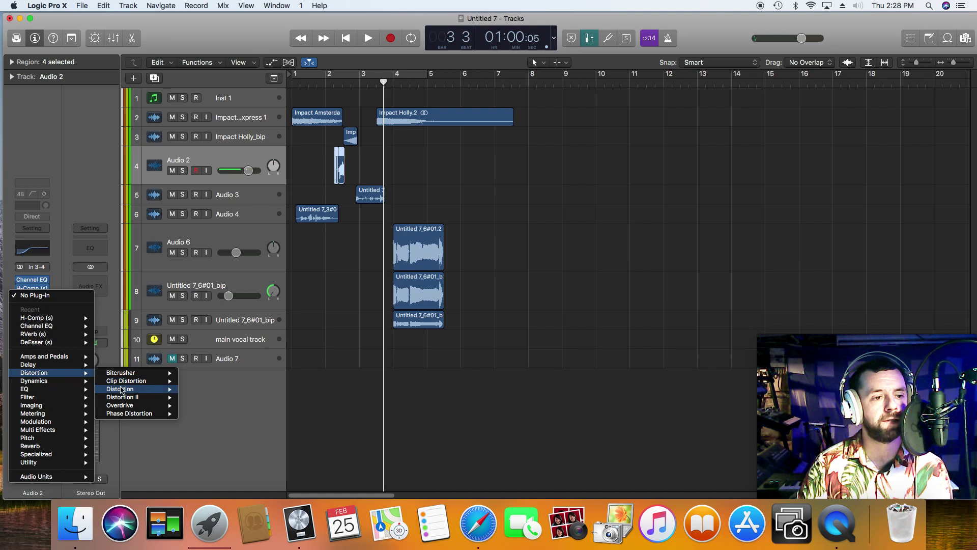
{"action": "mouse_move", "coordinate": [121, 390]}
{"action": "left_click", "coordinate": [198, 389]}
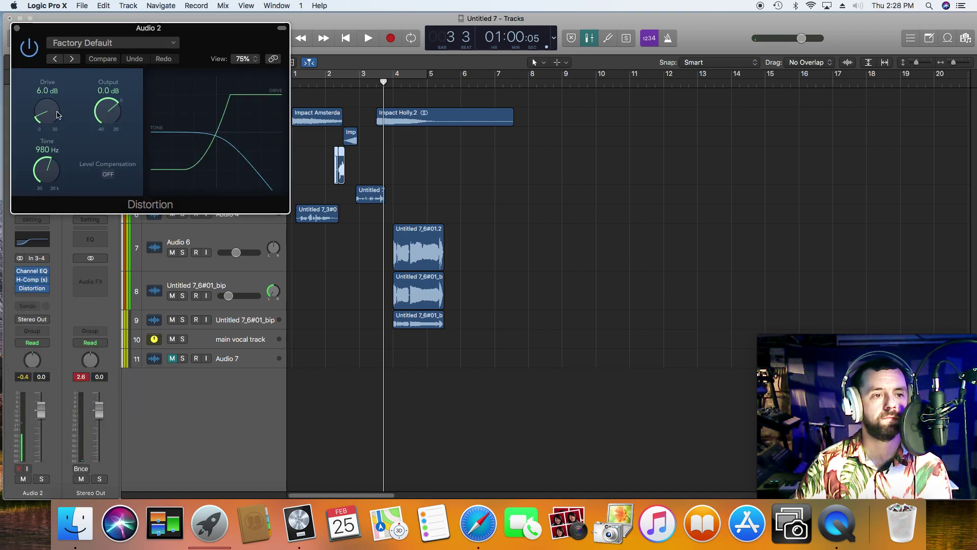
{"action": "left_click_drag", "start_coordinate": [42, 174], "coordinate": [61, 112]}
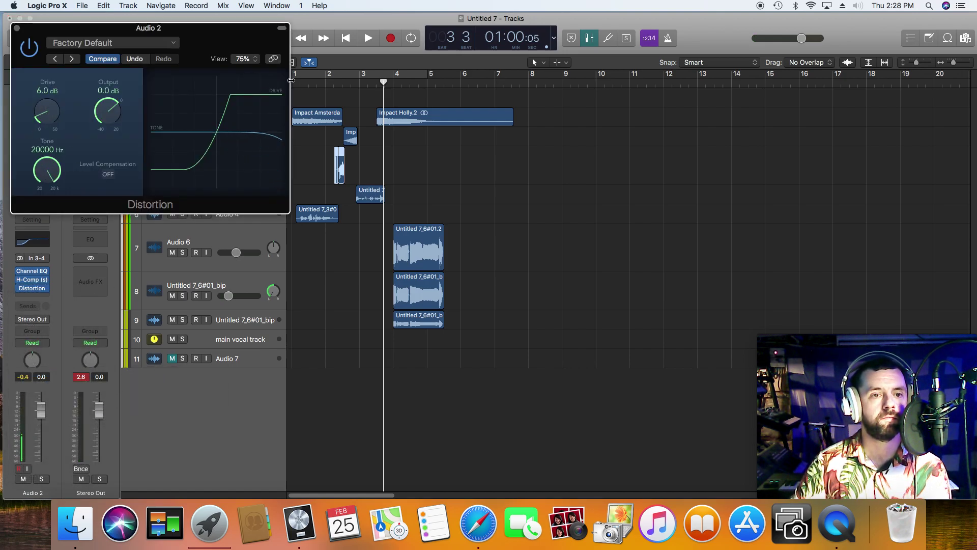
Step: Play from about bar 2 and lower the Distortion output to -3.0 dB on Audio 2
{"action": "left_click", "coordinate": [325, 84]}
{"action": "key", "text": "space"}
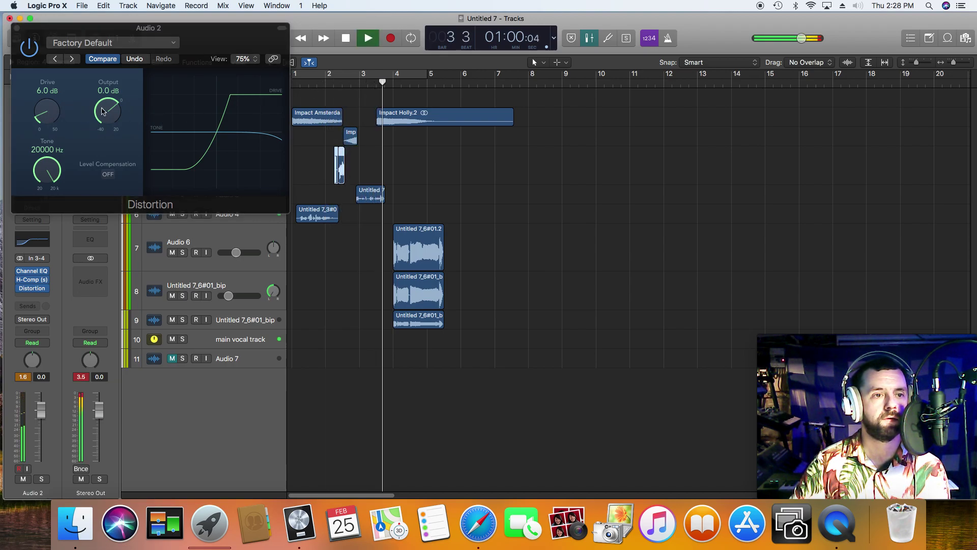
{"action": "left_click_drag", "start_coordinate": [106, 111], "coordinate": [106, 115]}
{"action": "key", "text": "space"}
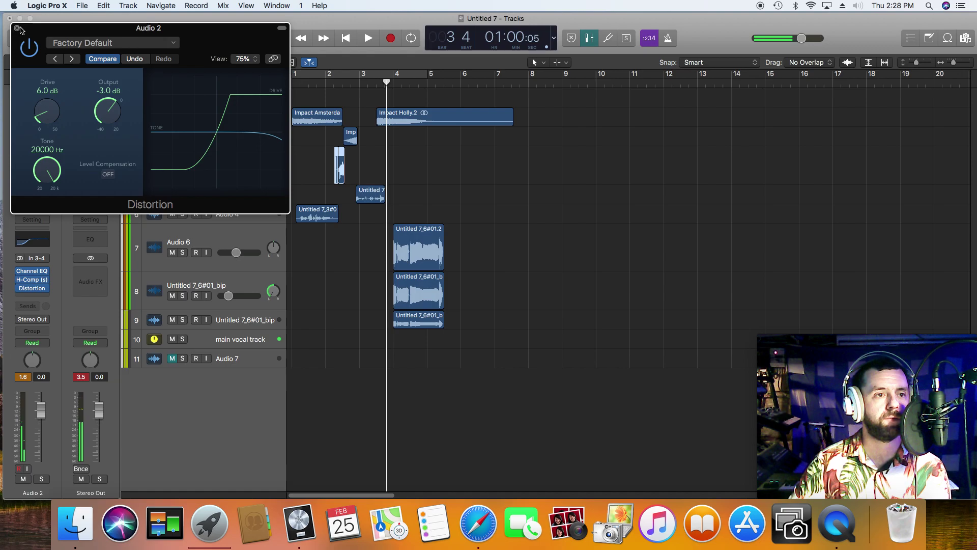
{"action": "key", "text": "super+w"}
Step: Play the full mix from the project start past the end of the vocal regions
{"action": "left_click", "coordinate": [345, 38]}
{"action": "key", "text": "space"}
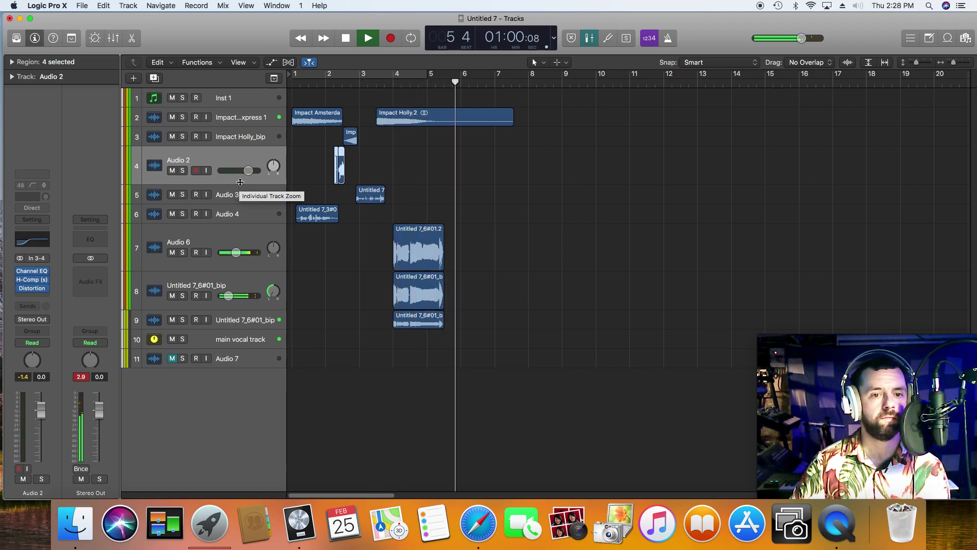
{"action": "key", "text": "space"}
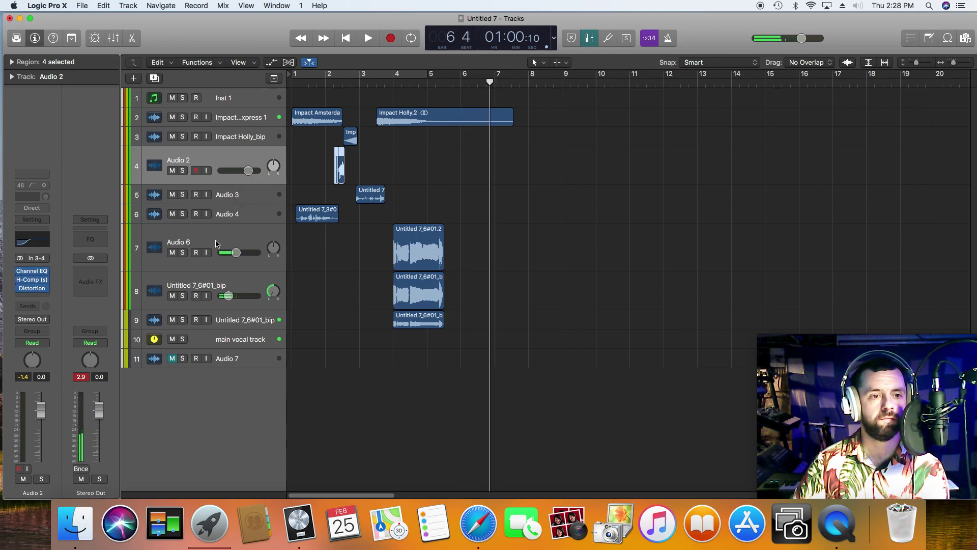
Step: Add a Channel EQ to the Audio 6 vocal track and pull its low shelf down to cut the low frequencies
{"action": "left_click", "coordinate": [216, 244]}
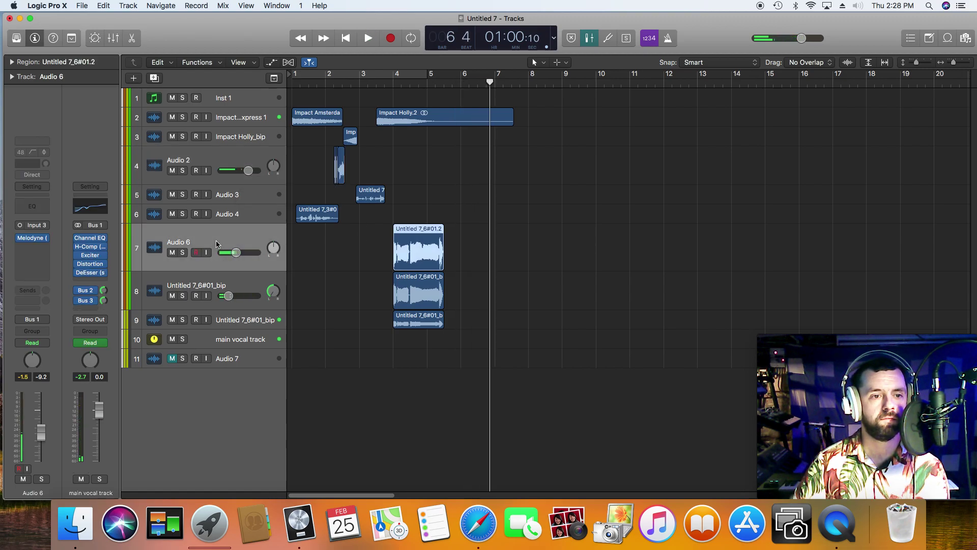
{"action": "left_click", "coordinate": [220, 280]}
{"action": "left_click", "coordinate": [225, 323]}
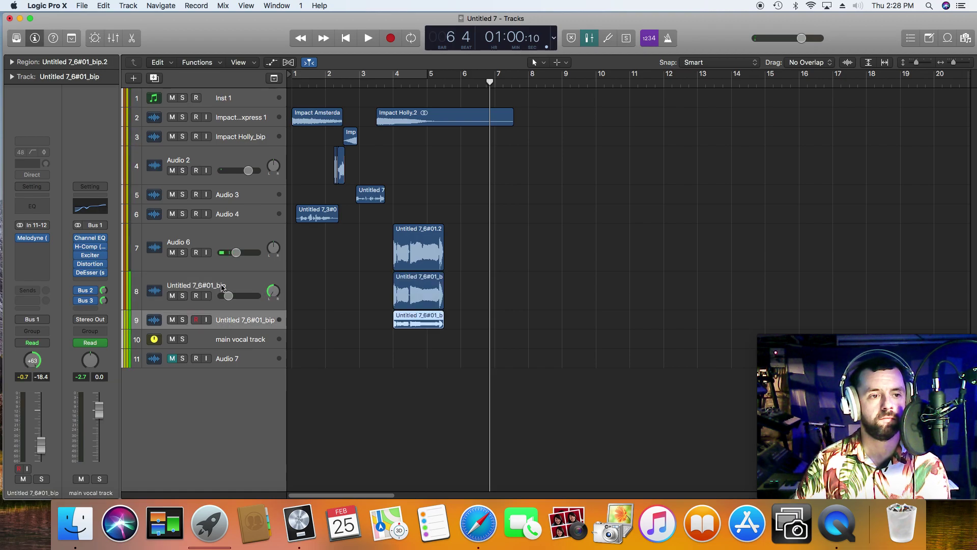
{"action": "left_click", "coordinate": [215, 245]}
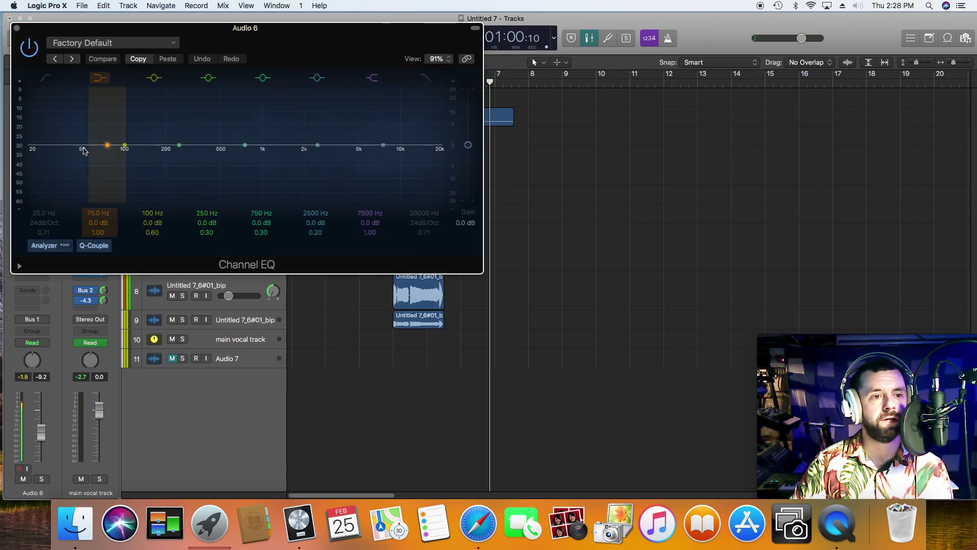
{"action": "left_click_drag", "start_coordinate": [105, 148], "coordinate": [117, 181]}
{"action": "left_click", "coordinate": [17, 28]}
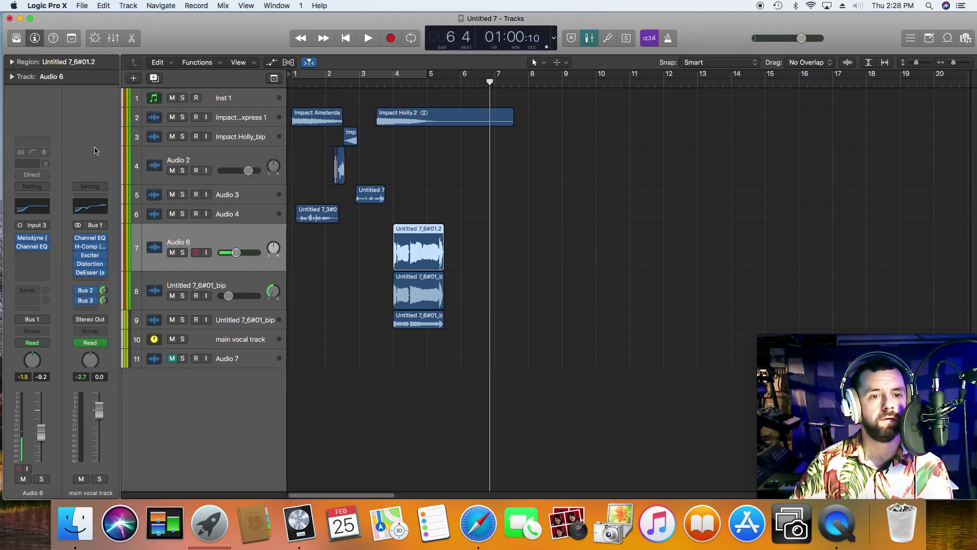
Step: Add a Channel EQ to the vocal copy on track 8 with a low-shelf cut of -24 dB at 230 Hz
{"action": "left_click", "coordinate": [215, 283]}
{"action": "left_click", "coordinate": [32, 206]}
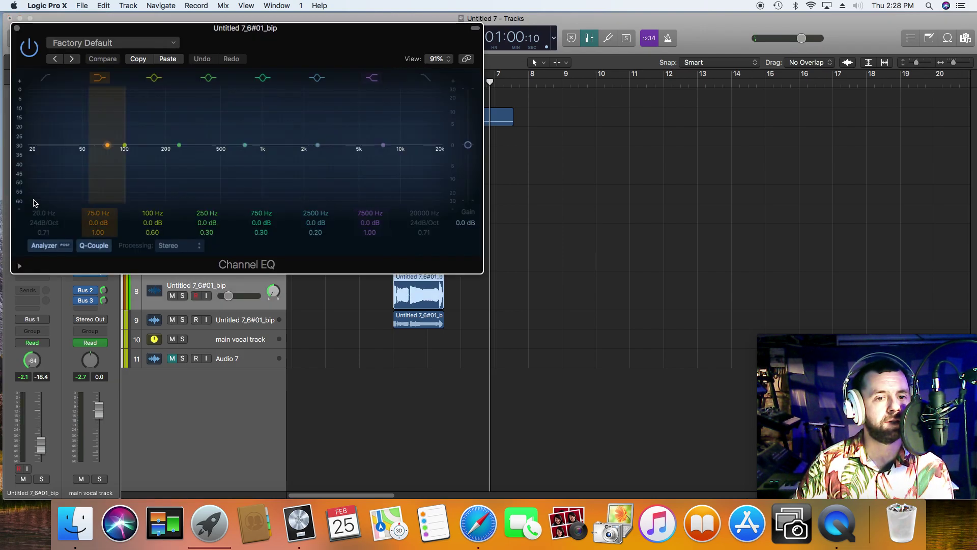
{"action": "left_click_drag", "start_coordinate": [99, 148], "coordinate": [170, 182]}
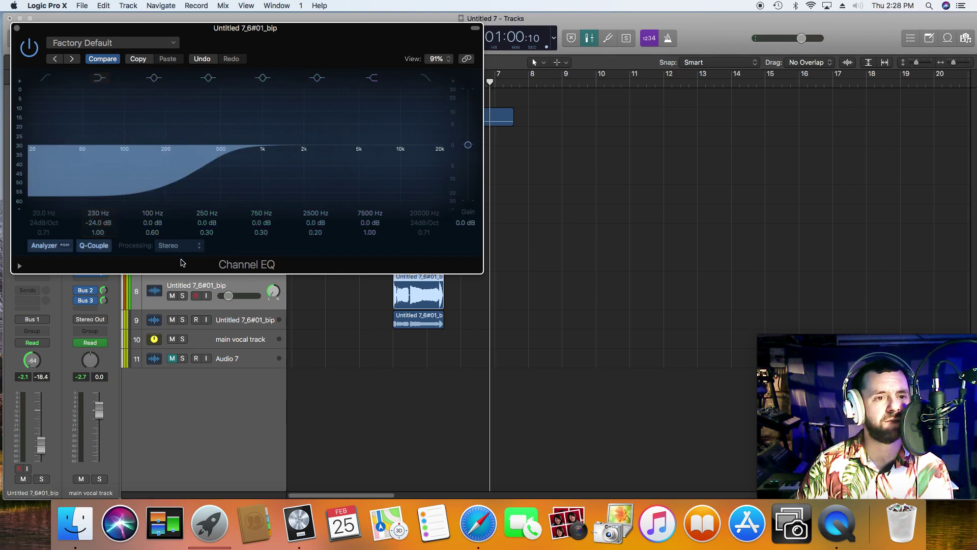
{"action": "left_click", "coordinate": [17, 28]}
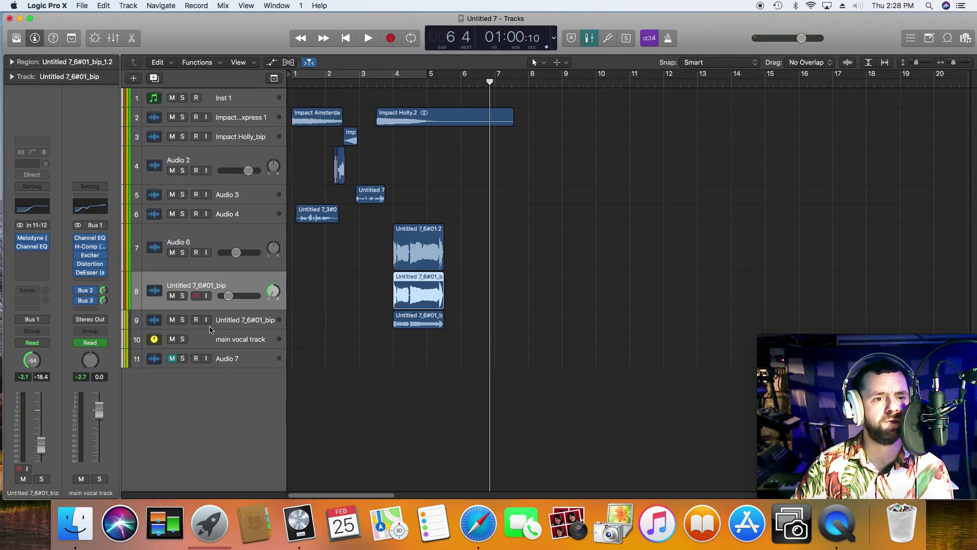
Step: Add a Channel EQ with a low-shelf cut of -24 dB at 220 Hz to the vocal copy on track 9 and play the mix
{"action": "left_click", "coordinate": [256, 325]}
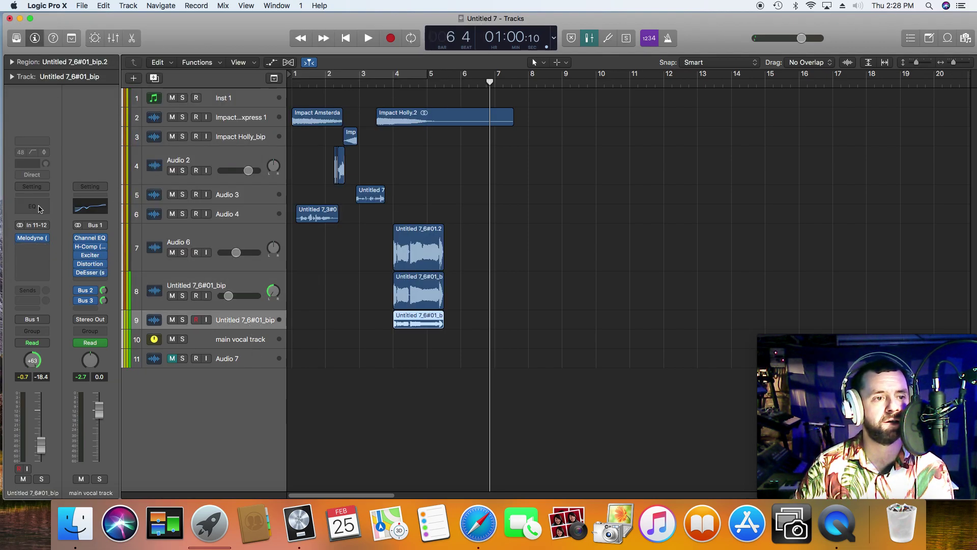
{"action": "left_click", "coordinate": [40, 208]}
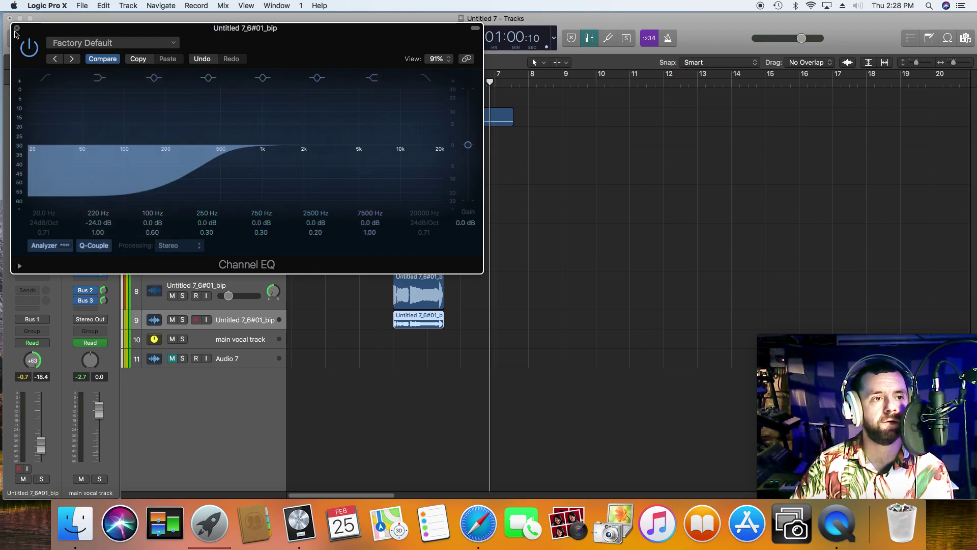
{"action": "left_click", "coordinate": [17, 28]}
{"action": "key", "text": "space"}
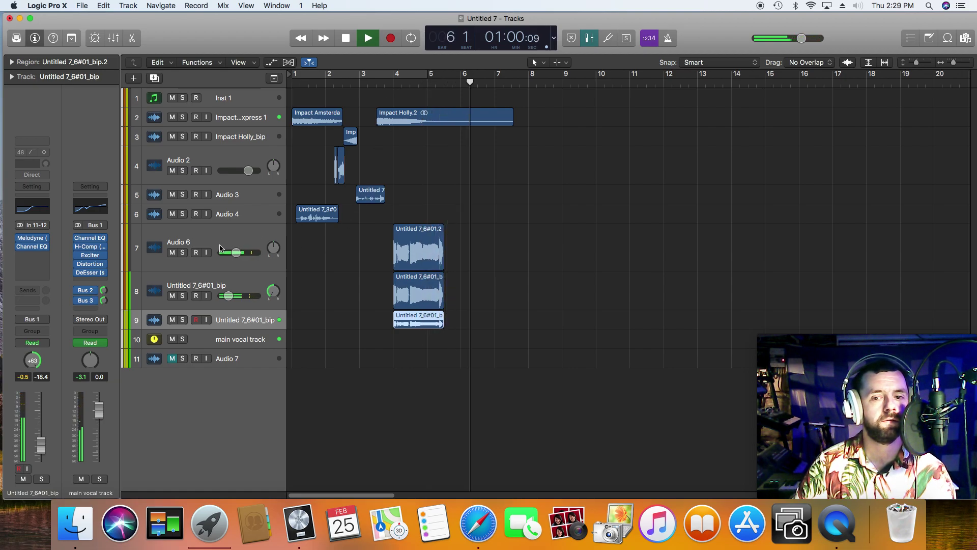
{"action": "key", "text": "space"}
Step: Split the three stacked vocal regions on tracks 7 to 9 just before the final sound, at bar 5 beat 2
{"action": "left_click_drag", "start_coordinate": [442, 91], "coordinate": [439, 85]}
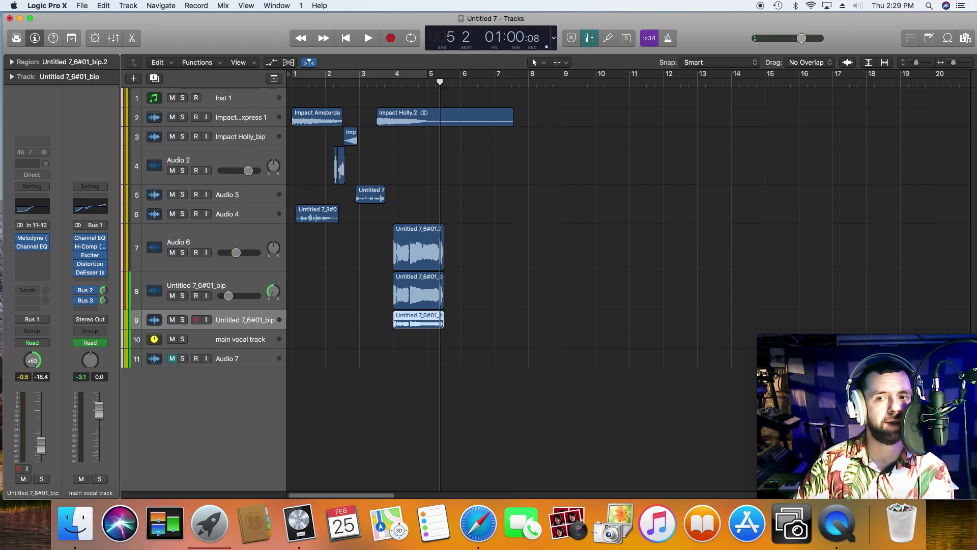
{"action": "key", "text": "super+Right"}
{"action": "key", "text": "super+Right"}
{"action": "key", "text": "super+Right"}
{"action": "key", "text": "super+Right"}
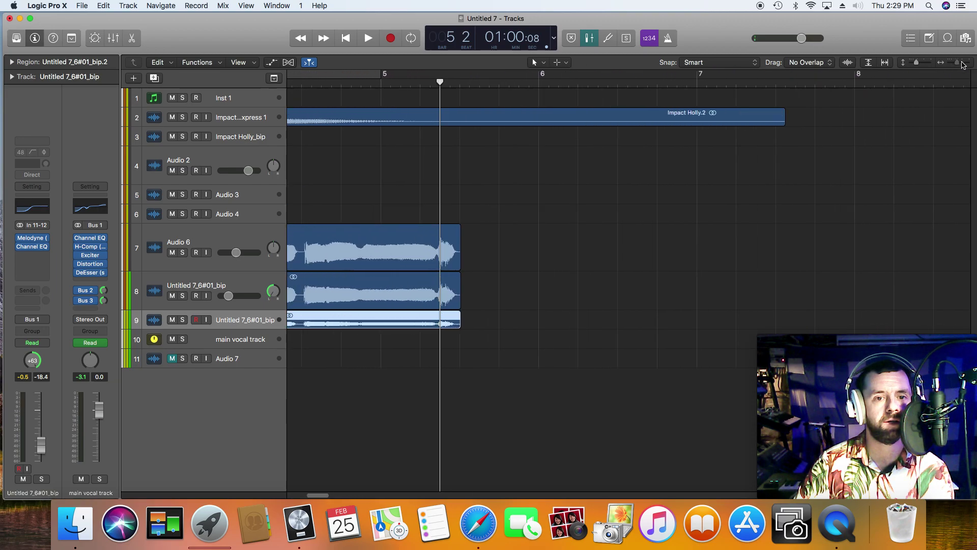
{"action": "left_click_drag", "start_coordinate": [433, 83], "coordinate": [437, 84]}
{"action": "left_click_drag", "start_coordinate": [468, 191], "coordinate": [438, 317]}
{"action": "right_click", "coordinate": [460, 303]}
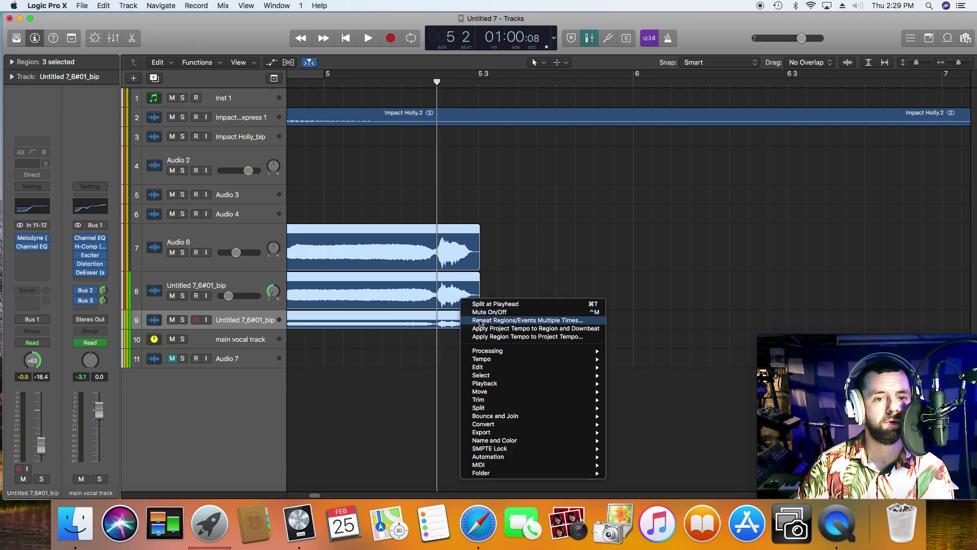
{"action": "left_click", "coordinate": [509, 304]}
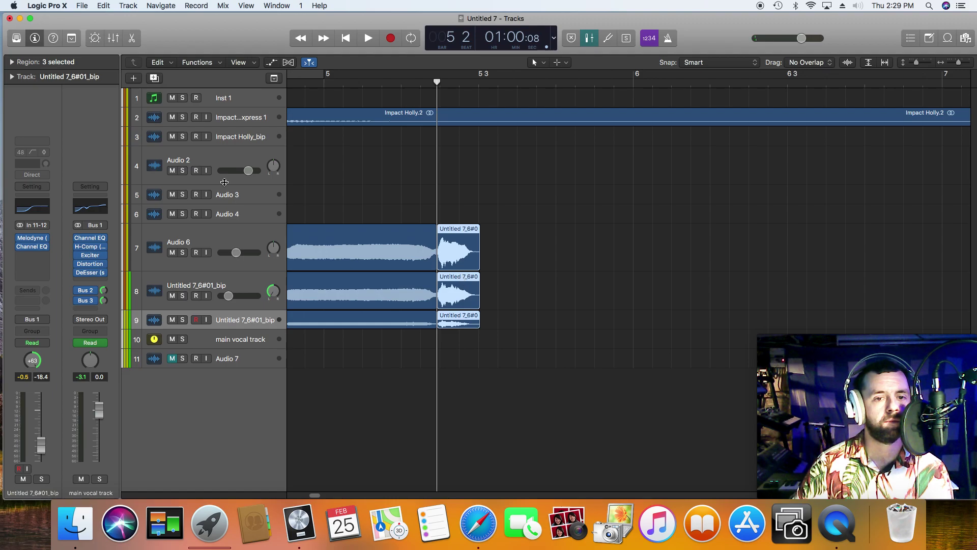
Step: Set the region gain of the three split-off vocal endings to -4.1 dB and play the section from around bar 5
{"action": "left_click", "coordinate": [11, 61]}
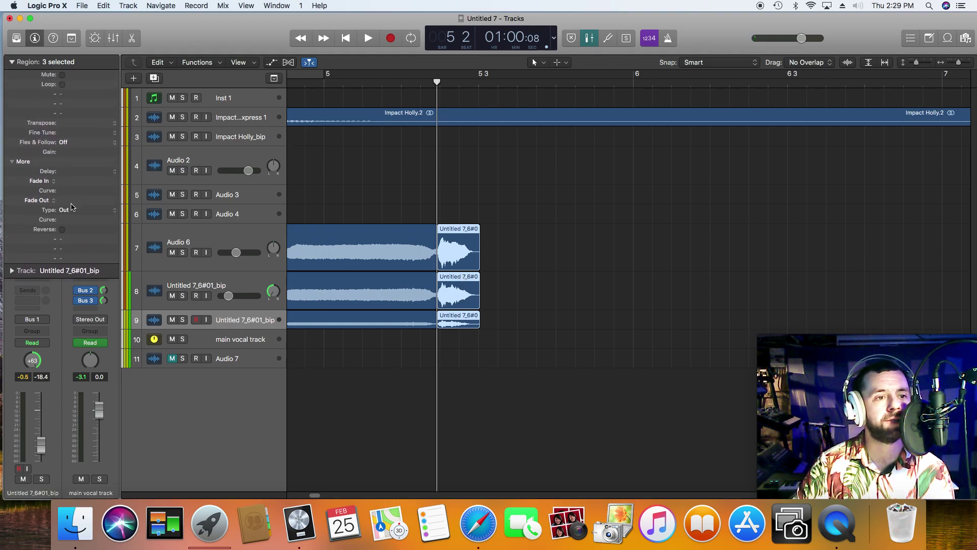
{"action": "left_click_drag", "start_coordinate": [79, 153], "coordinate": [79, 162]}
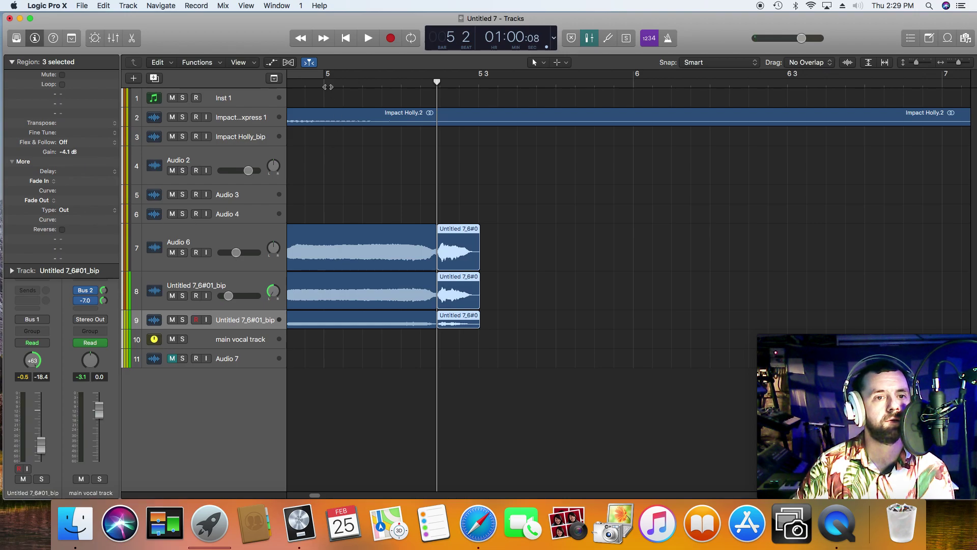
{"action": "key", "text": "space"}
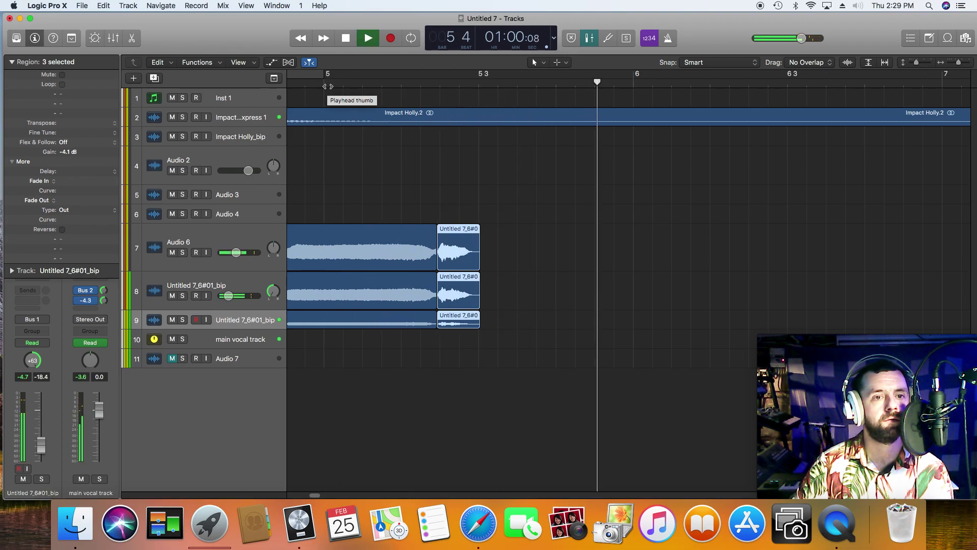
{"action": "double_click", "coordinate": [346, 40]}
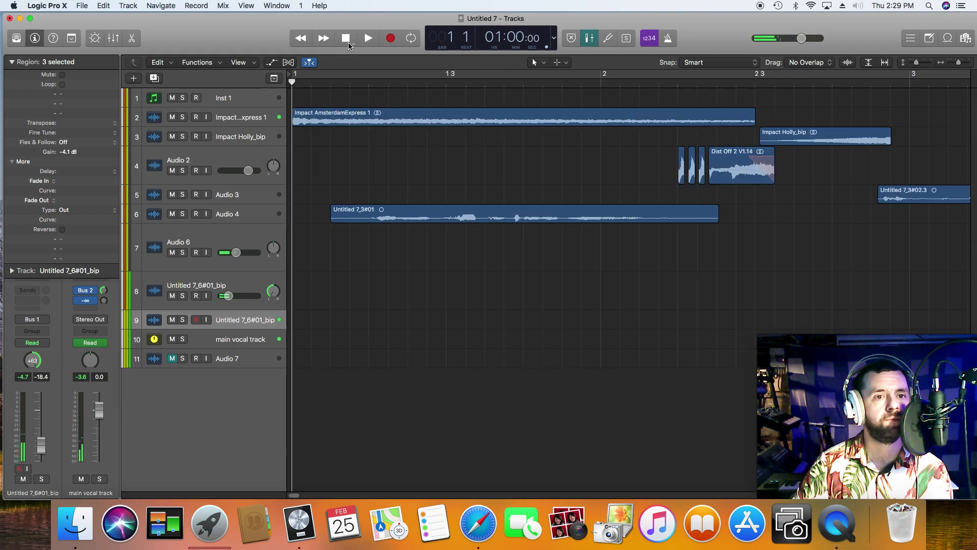
Step: Play the full mix from the project start past the vocal endings, then return to the start
{"action": "key", "text": "space"}
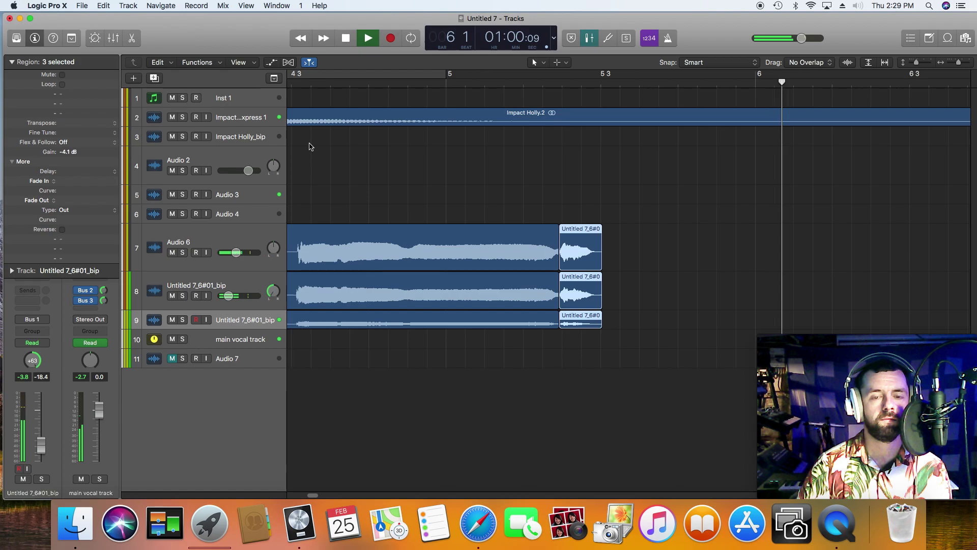
{"action": "key", "text": "space"}
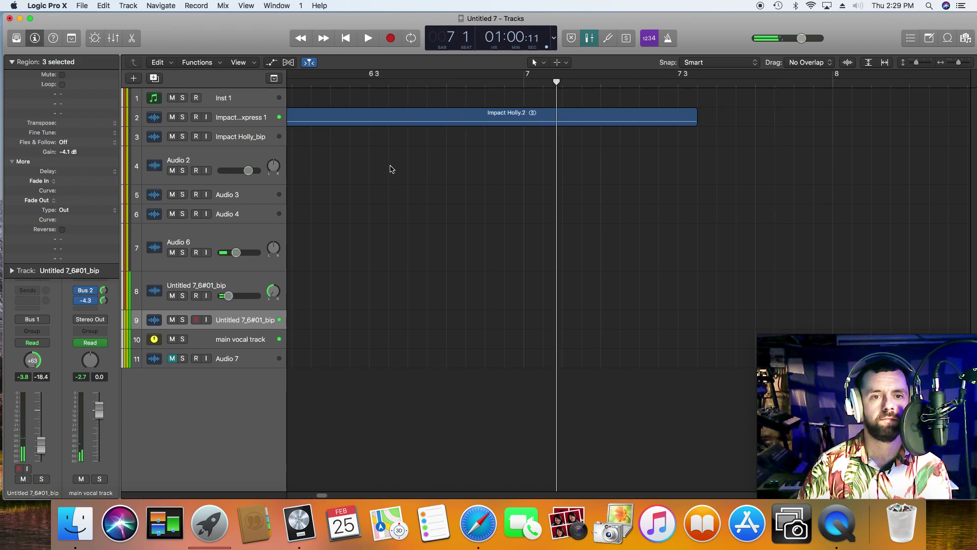
{"action": "left_click", "coordinate": [346, 38]}
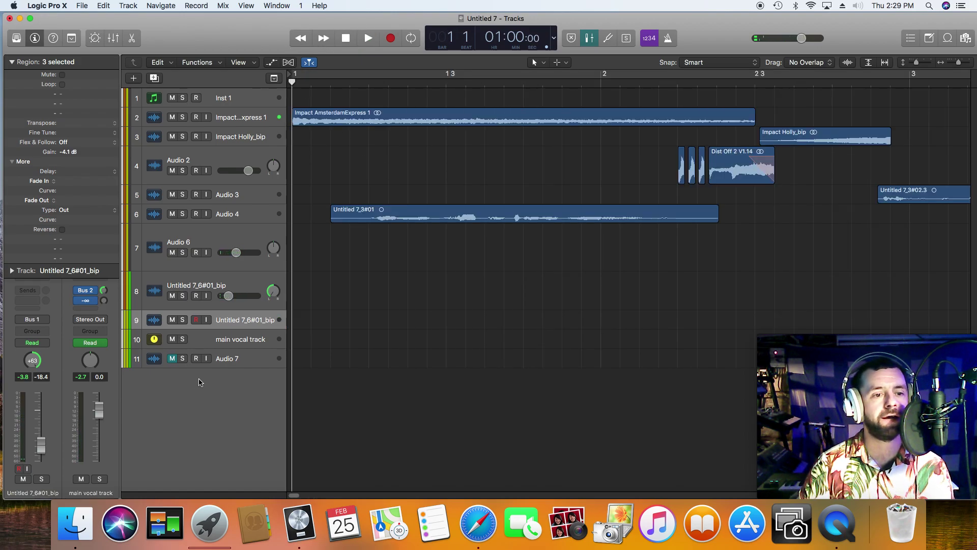
Step: Insert the stereo version of iZotope Ozone 9 on the Stereo Out channel
{"action": "left_click", "coordinate": [236, 362]}
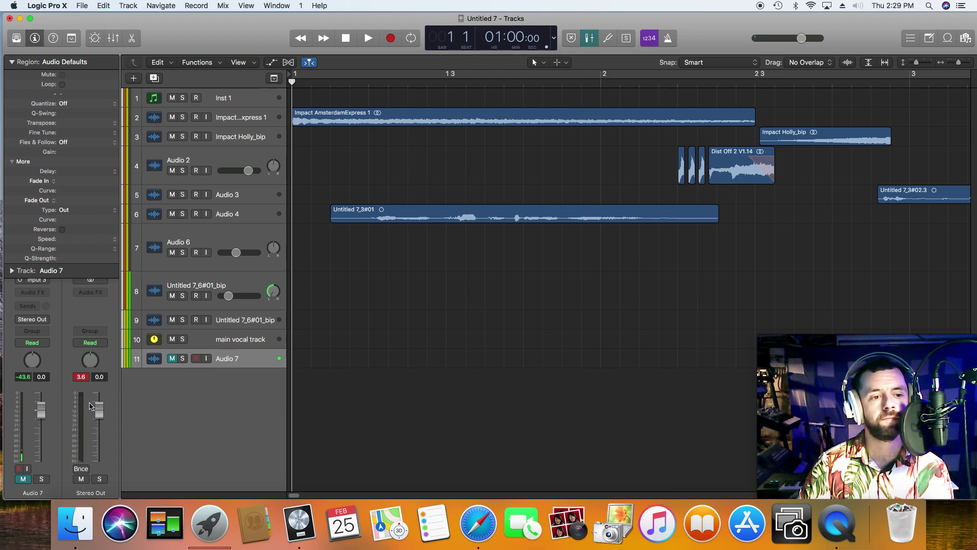
{"action": "left_click", "coordinate": [91, 292]}
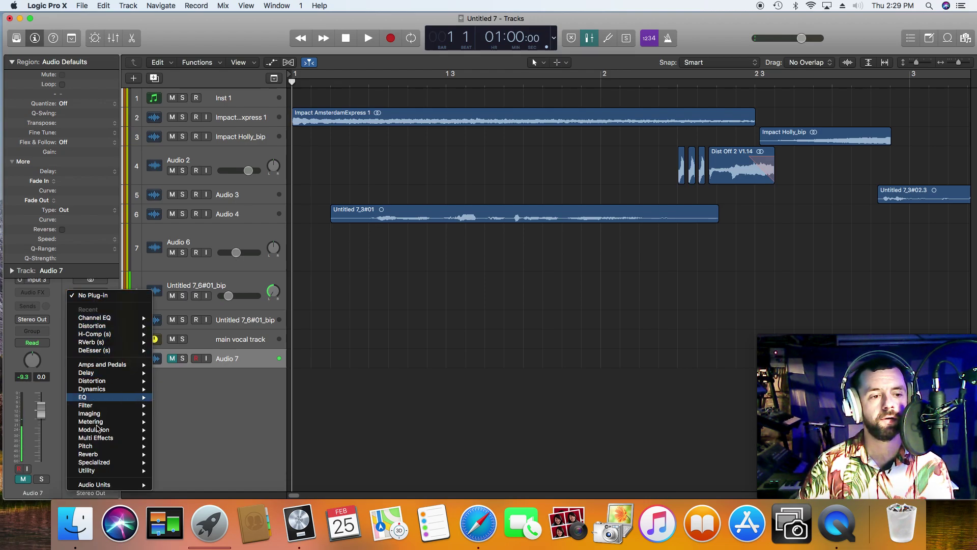
{"action": "mouse_move", "coordinate": [104, 485]}
{"action": "mouse_move", "coordinate": [199, 485]}
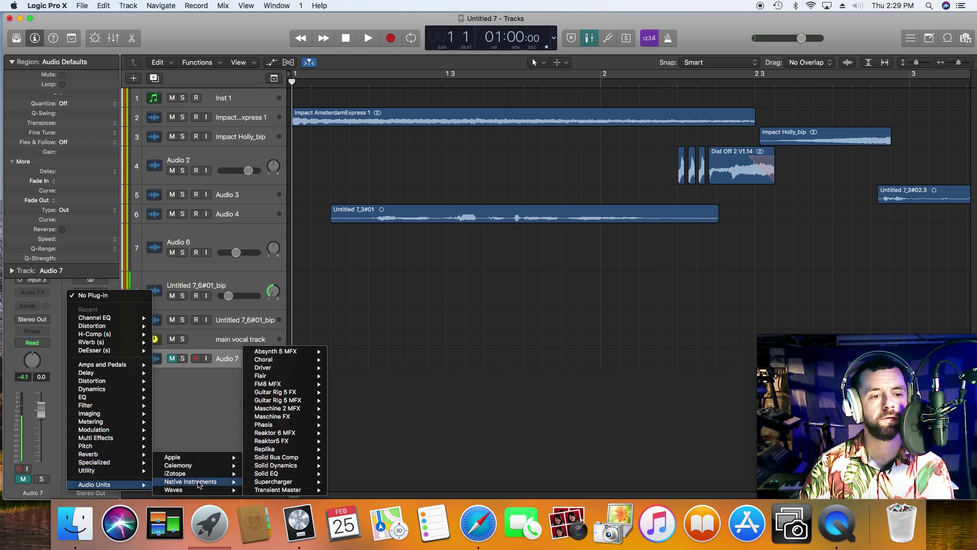
{"action": "mouse_move", "coordinate": [305, 458]}
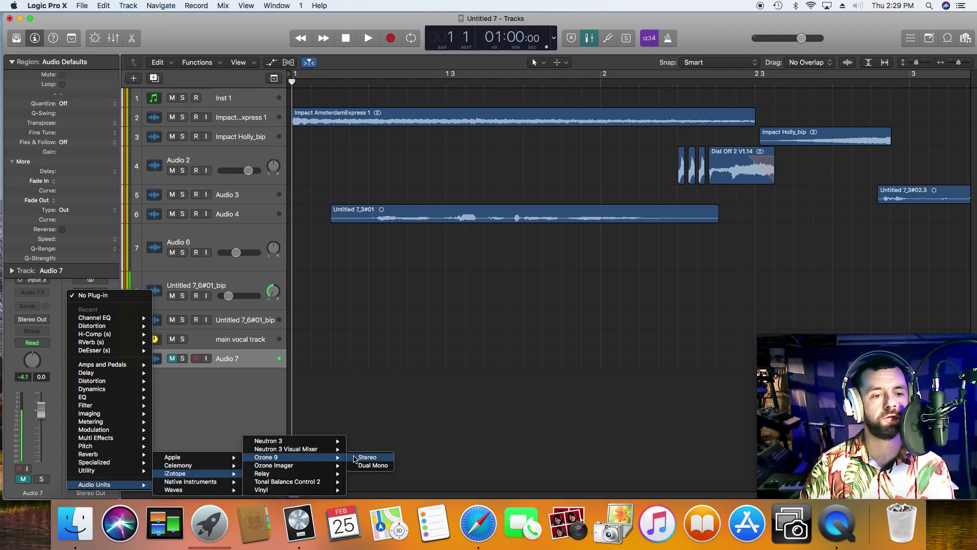
{"action": "left_click", "coordinate": [365, 457]}
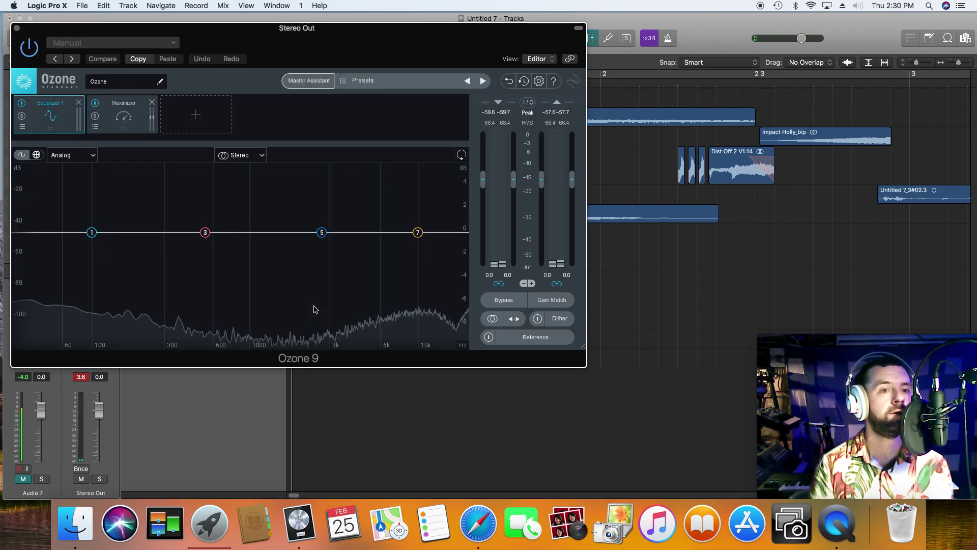
Step: Open Ozone's Master Assistant and enable cycle playback over bars 1 to 5
{"action": "left_click_drag", "start_coordinate": [332, 64], "coordinate": [383, 245]}
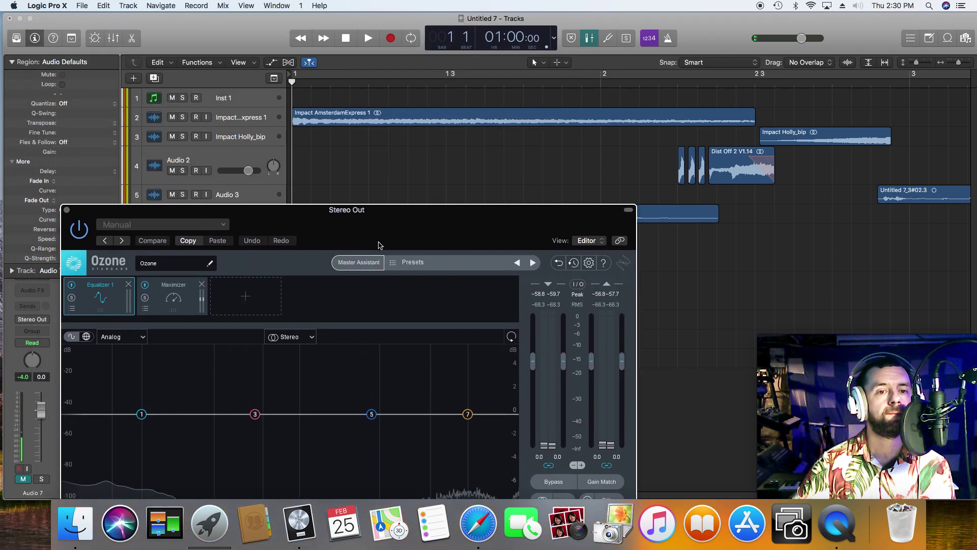
{"action": "left_click_drag", "start_coordinate": [958, 63], "coordinate": [953, 63]}
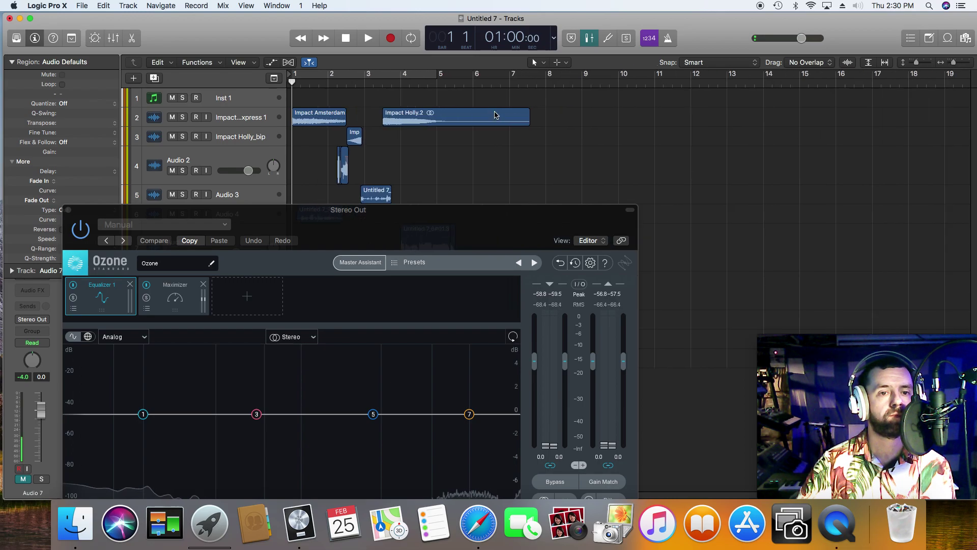
{"action": "left_click_drag", "start_coordinate": [333, 227], "coordinate": [332, 331]}
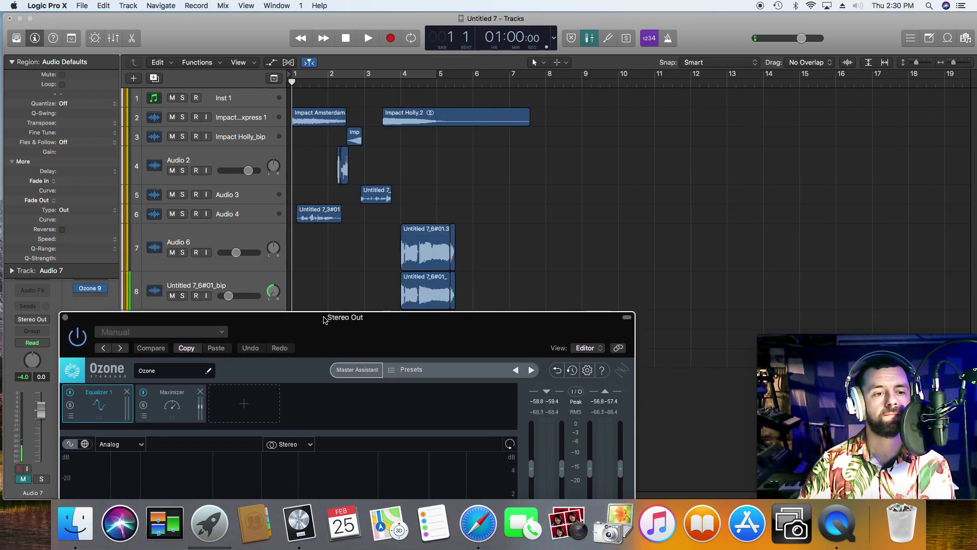
{"action": "left_click_drag", "start_coordinate": [322, 327], "coordinate": [360, 134]}
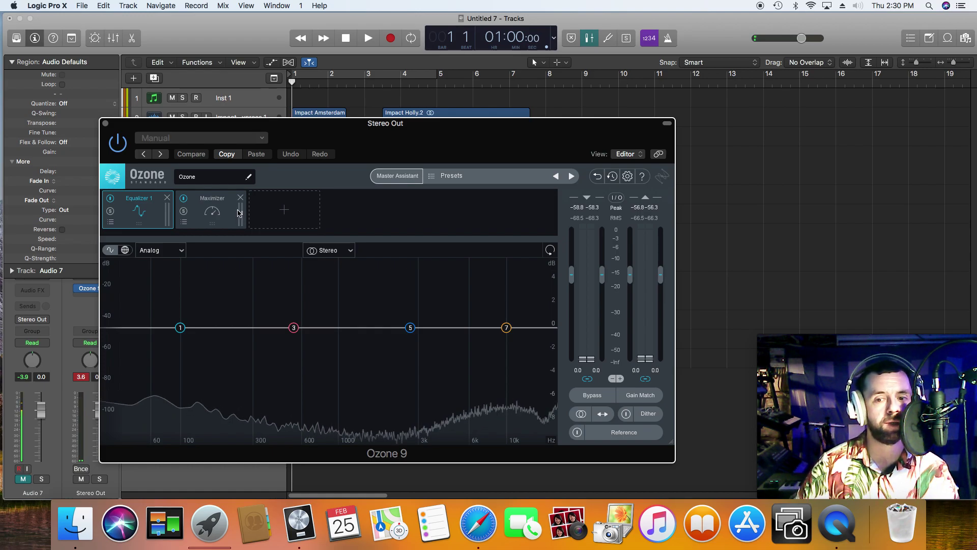
{"action": "left_click_drag", "start_coordinate": [378, 156], "coordinate": [391, 403]}
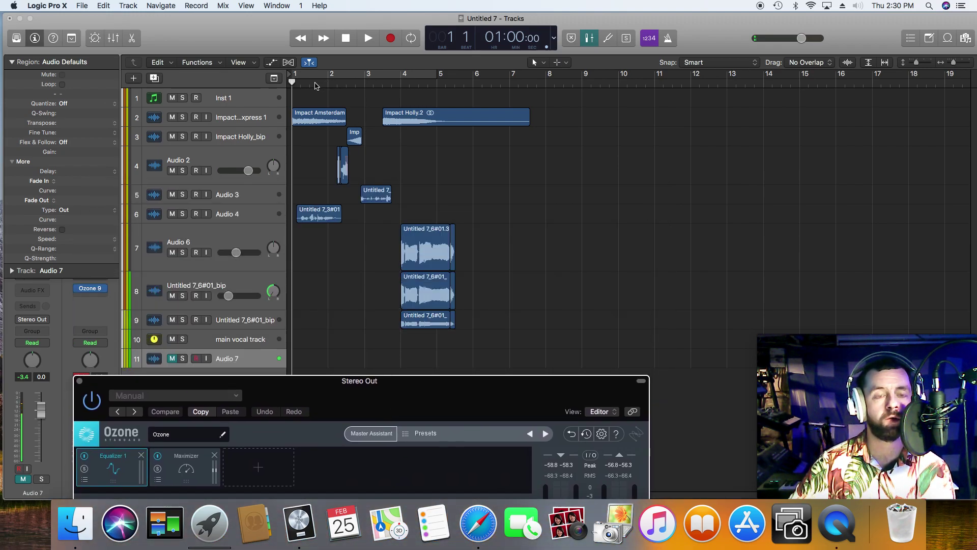
{"action": "double_click", "coordinate": [337, 83]}
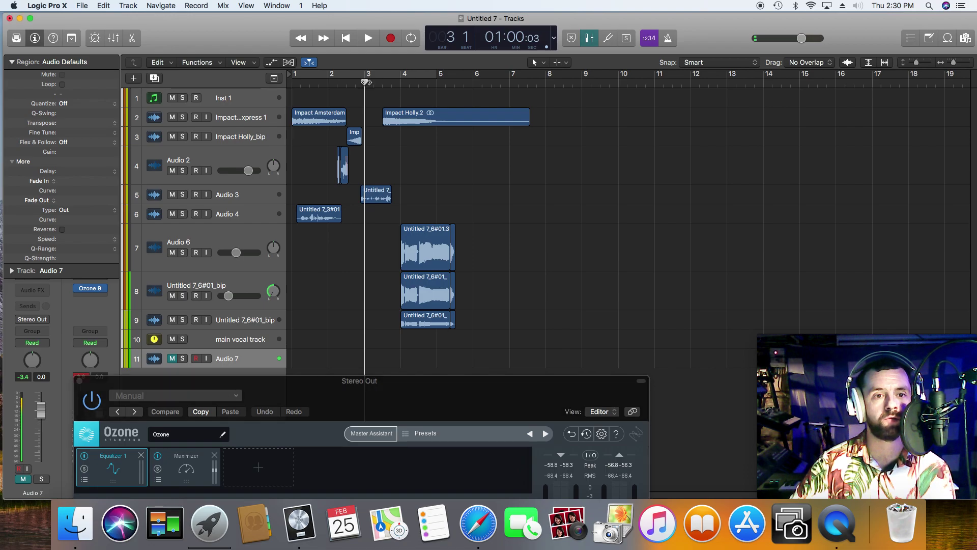
{"action": "left_click", "coordinate": [350, 41]}
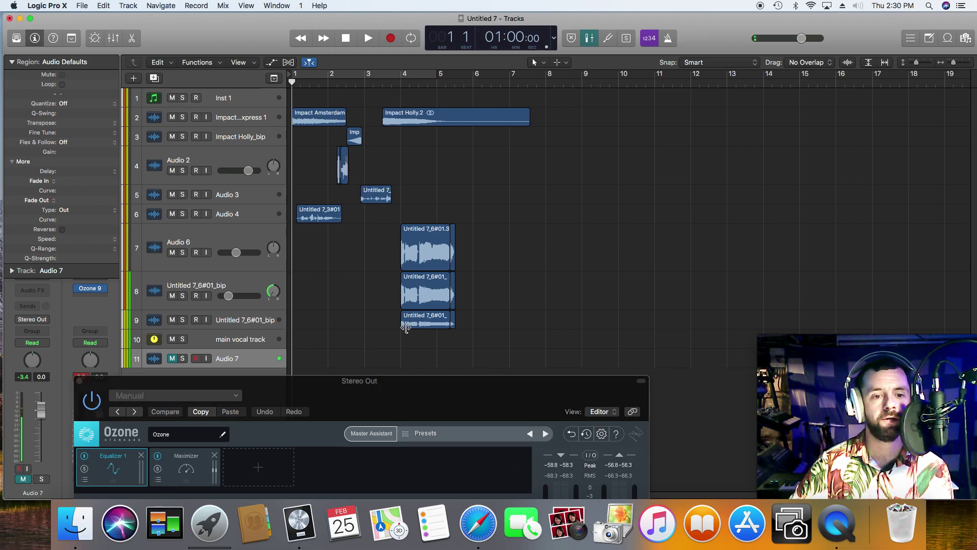
{"action": "left_click_drag", "start_coordinate": [405, 379], "coordinate": [427, 284]}
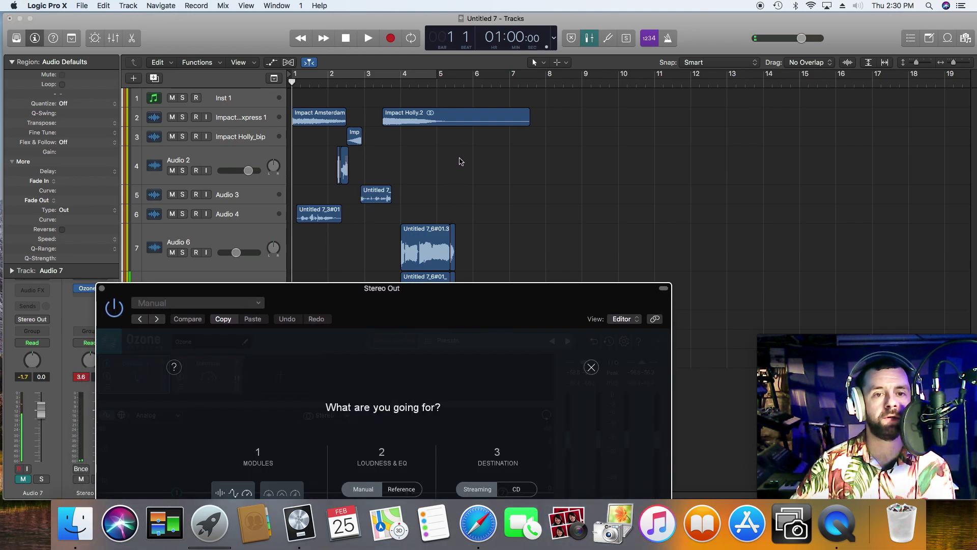
{"action": "left_click", "coordinate": [438, 76]}
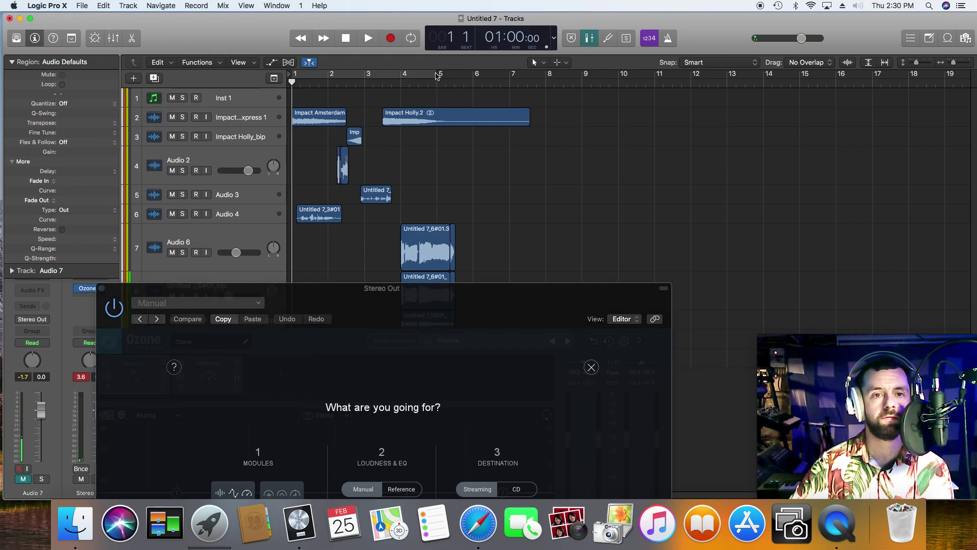
{"action": "left_click", "coordinate": [439, 76]}
Step: Run the Master Assistant with Modern modules, Manual loudness, Medium intensity and Streaming destination while the mix plays, and accept its suggestion
{"action": "left_click_drag", "start_coordinate": [485, 293], "coordinate": [510, 143]}
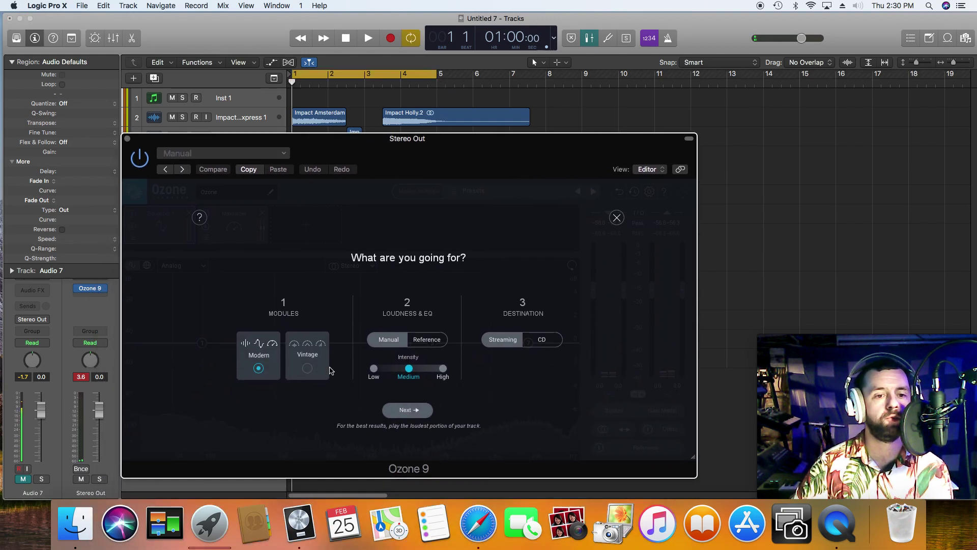
{"action": "left_click", "coordinate": [408, 410]}
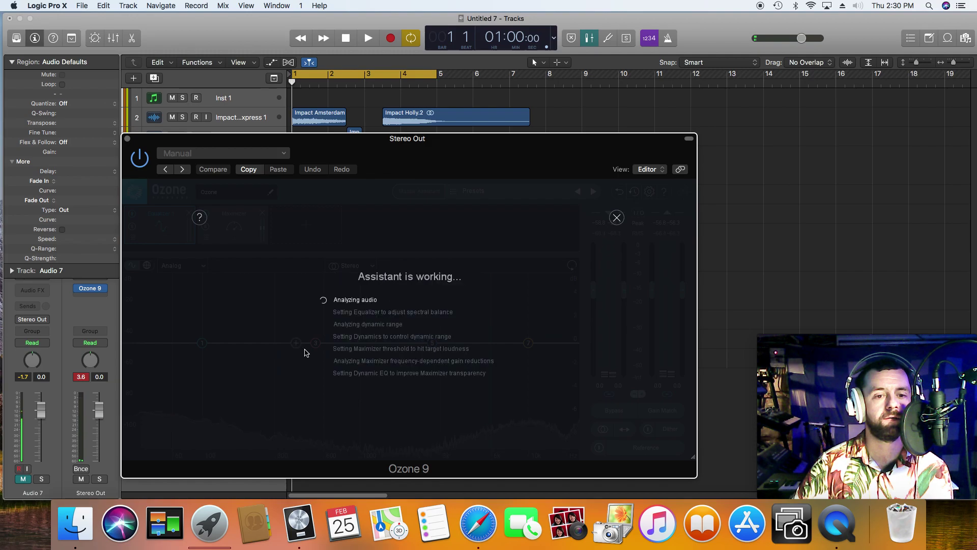
{"action": "key", "text": "space"}
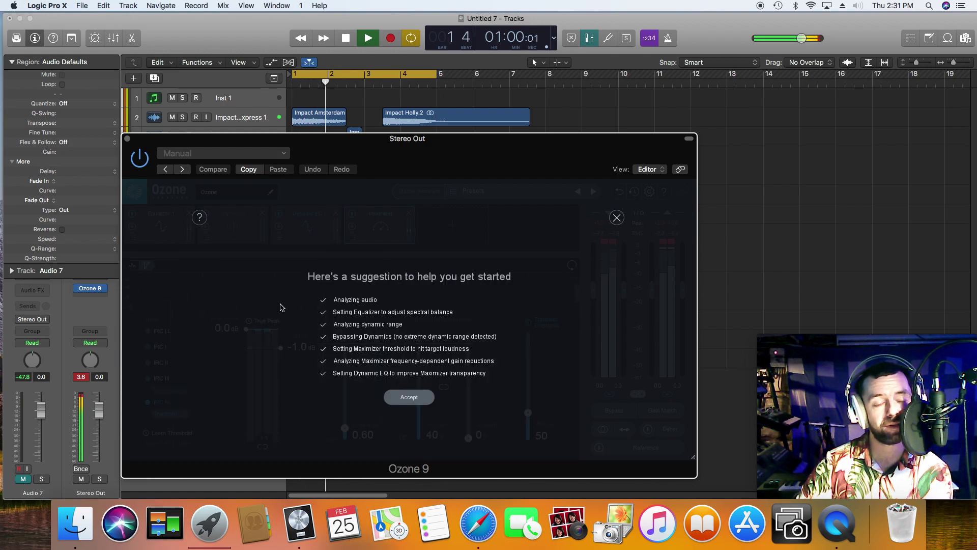
{"action": "left_click", "coordinate": [409, 397]}
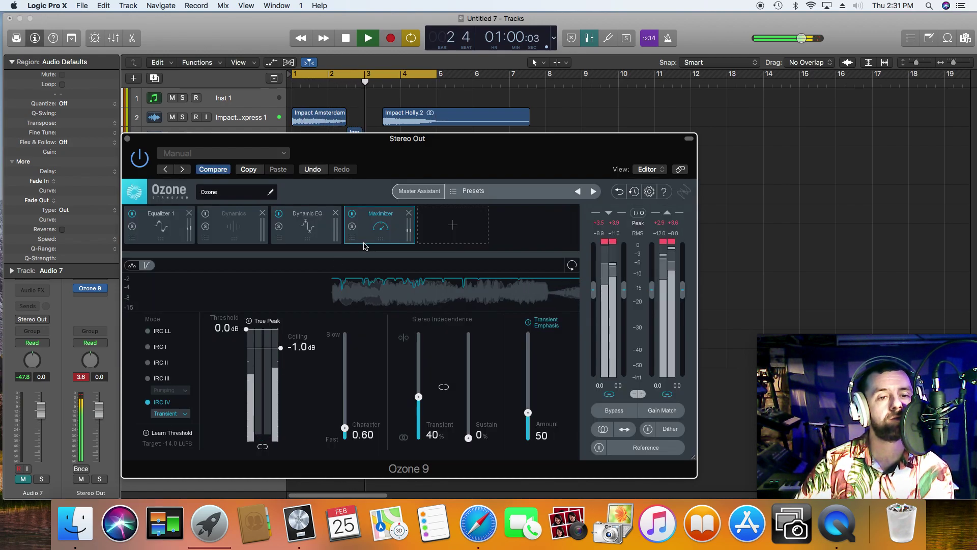
Step: Stop playback and add an Exciter module after the Maximizer in the Ozone chain
{"action": "key", "text": "space"}
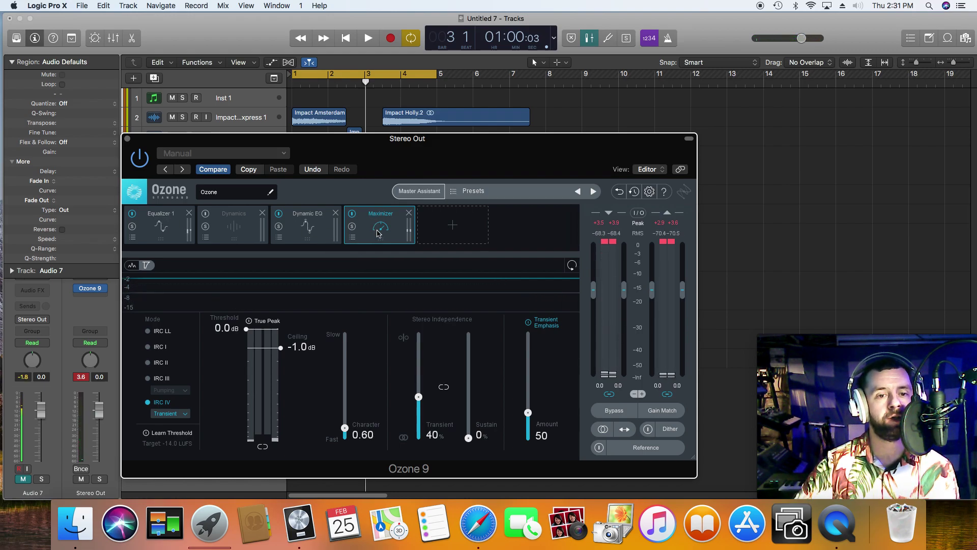
{"action": "left_click", "coordinate": [453, 226]}
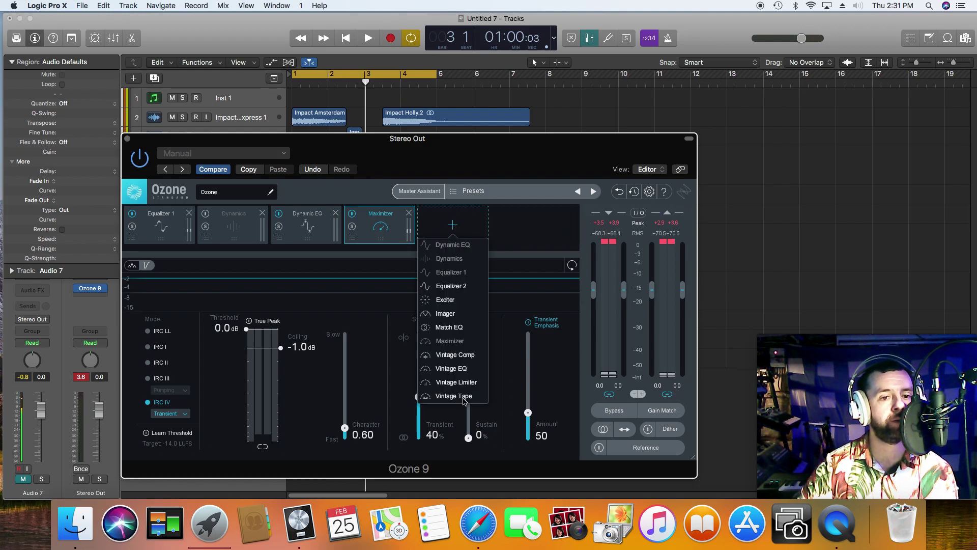
{"action": "left_click", "coordinate": [454, 304]}
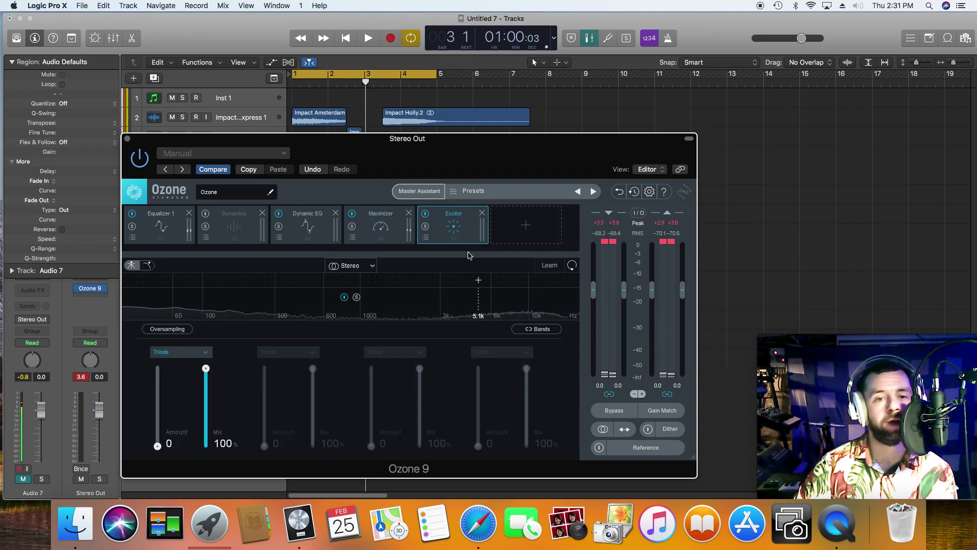
Step: Move the Exciter ahead of the Maximizer, and set an Amount of 11.0 on a new band above about 3.2 kHz during playback
{"action": "left_click_drag", "start_coordinate": [453, 225], "coordinate": [380, 225]}
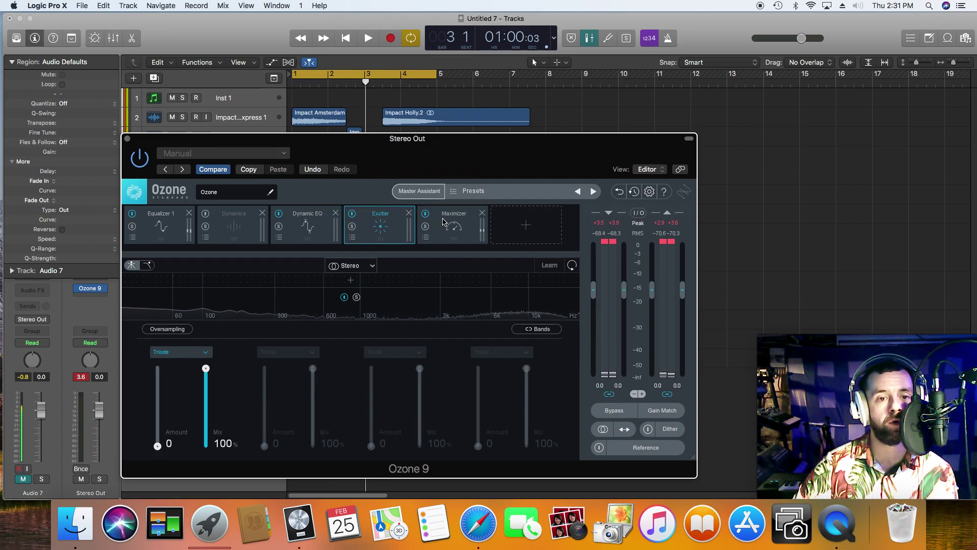
{"action": "left_click", "coordinate": [450, 285]}
{"action": "key", "text": "space"}
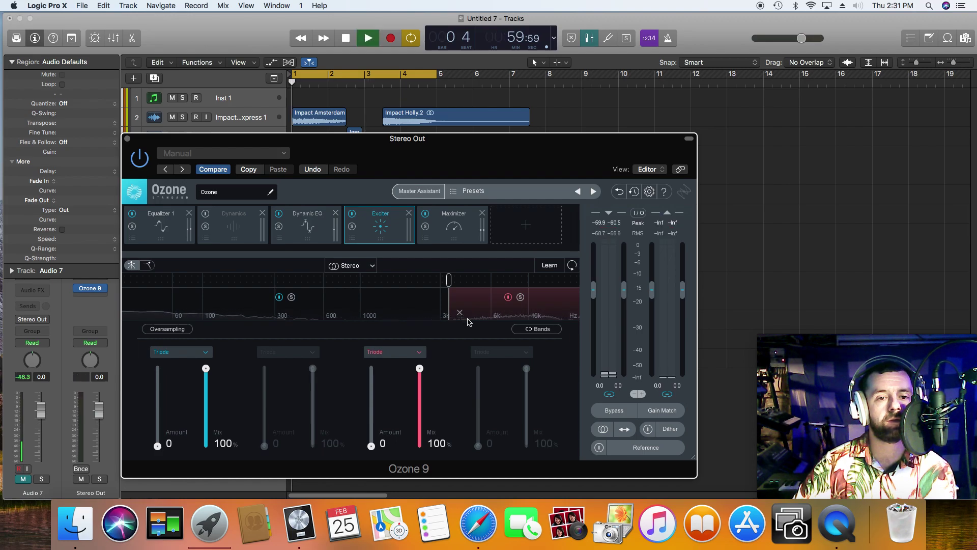
{"action": "left_click_drag", "start_coordinate": [376, 448], "coordinate": [381, 389]}
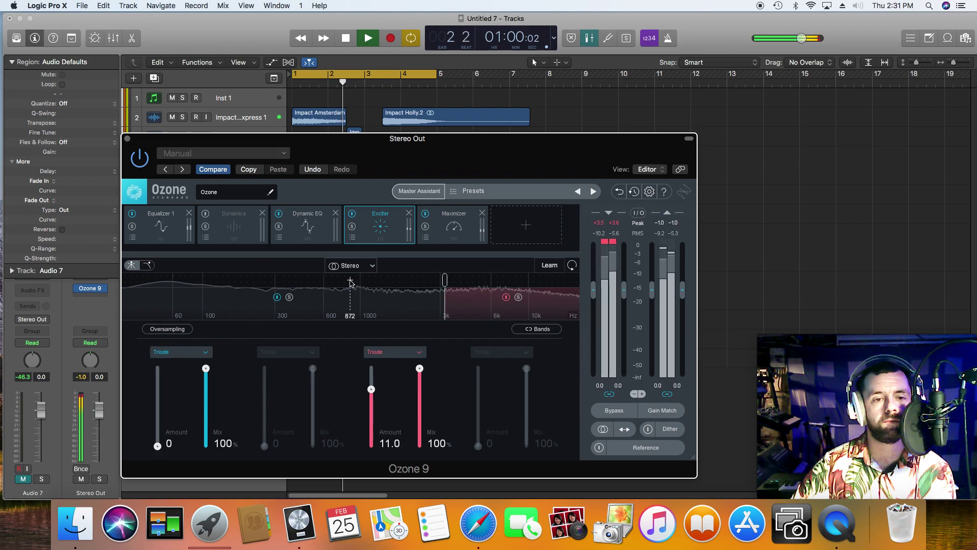
Step: Add another Exciter band above about 7.3 kHz and set its Amount to 12.5
{"action": "left_click", "coordinate": [505, 282]}
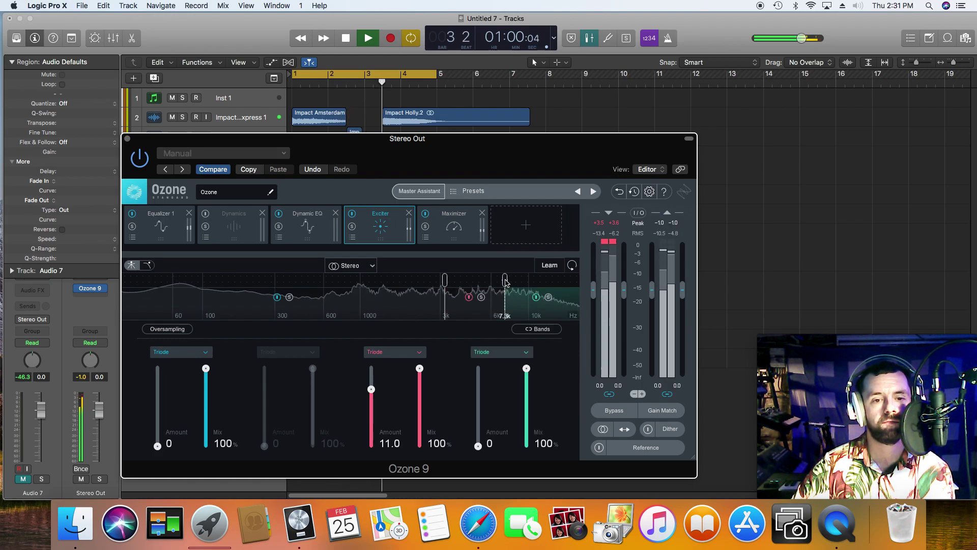
{"action": "left_click_drag", "start_coordinate": [478, 446], "coordinate": [514, 381]}
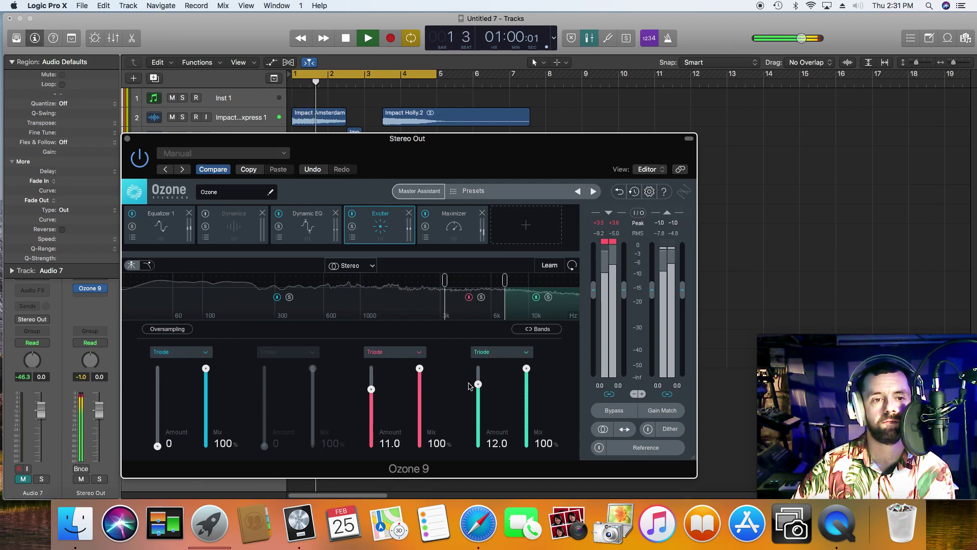
{"action": "mouse_move", "coordinate": [478, 388]}
{"action": "left_mouse_down"}
{"action": "mouse_move", "coordinate": [481, 370]}
{"action": "mouse_move", "coordinate": [481, 389]}
{"action": "left_mouse_up"}
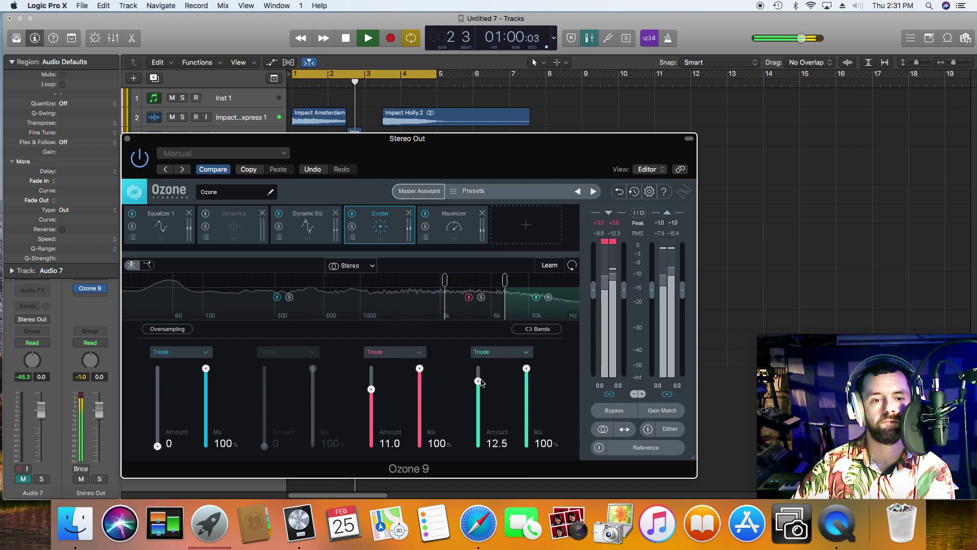
Step: Compare the playing mix with the Exciter bypassed and enabled, and stop playback
{"action": "left_click", "coordinate": [352, 214]}
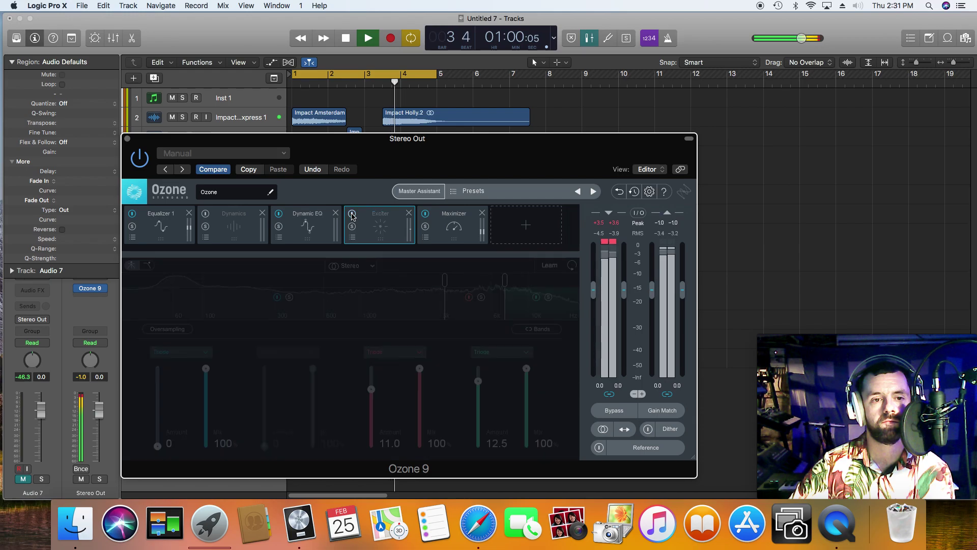
{"action": "left_click", "coordinate": [351, 214]}
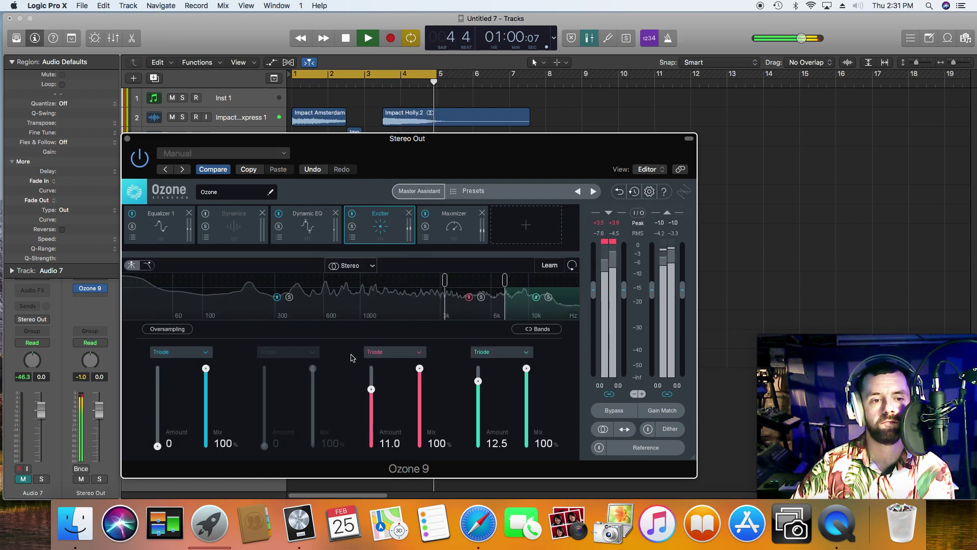
{"action": "key", "text": "space"}
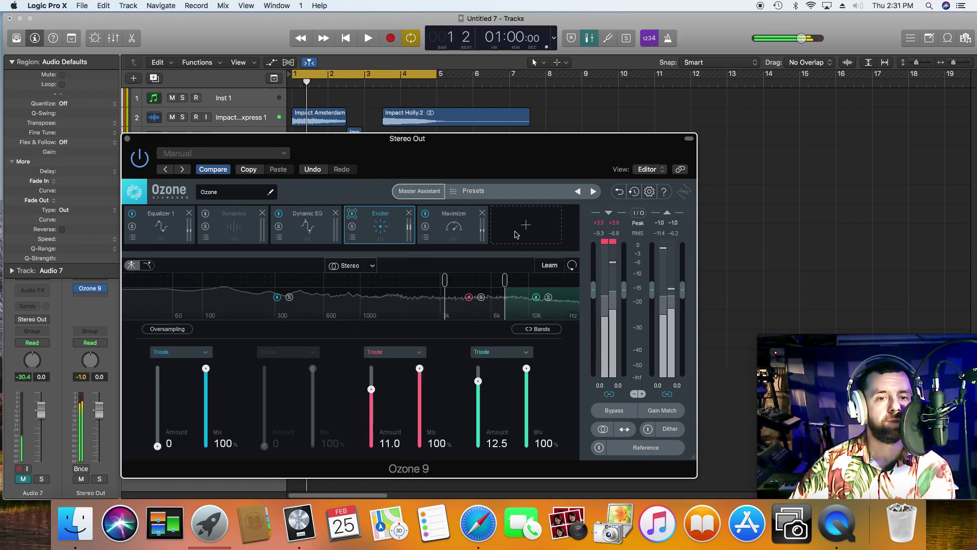
Step: Add an Imager module to the Ozone chain and place it between the Exciter and the Maximizer
{"action": "left_click", "coordinate": [515, 231]}
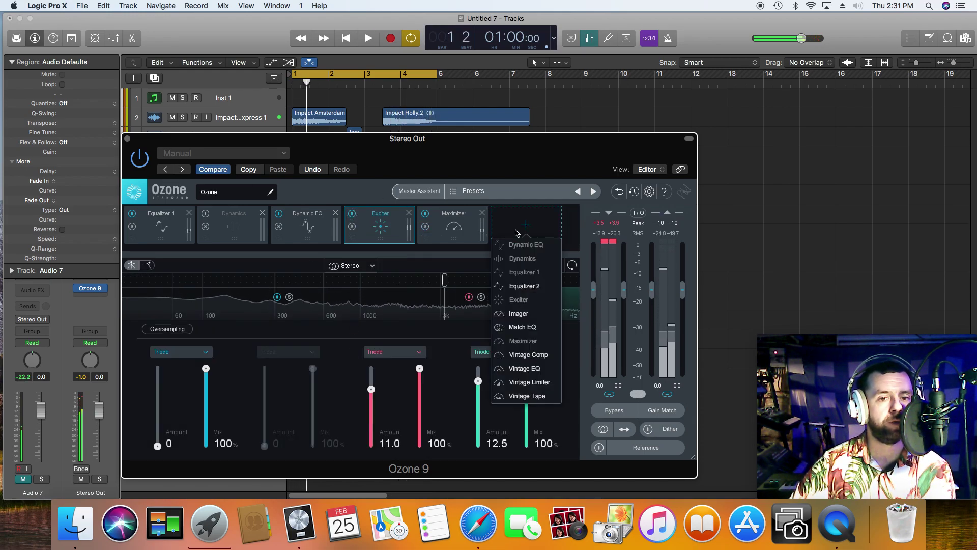
{"action": "left_click", "coordinate": [521, 313]}
{"action": "left_click_drag", "start_coordinate": [459, 238], "coordinate": [388, 240]}
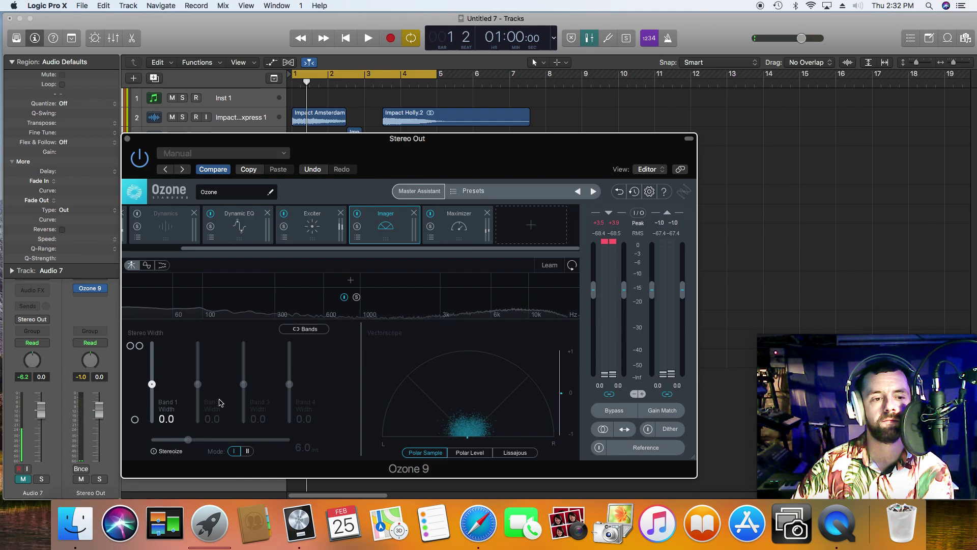
Step: Split the Imager into three bands with crossovers at about 4.2 kHz and just below 1 kHz, checking the Exciter's band layout for reference
{"action": "left_click", "coordinate": [464, 285]}
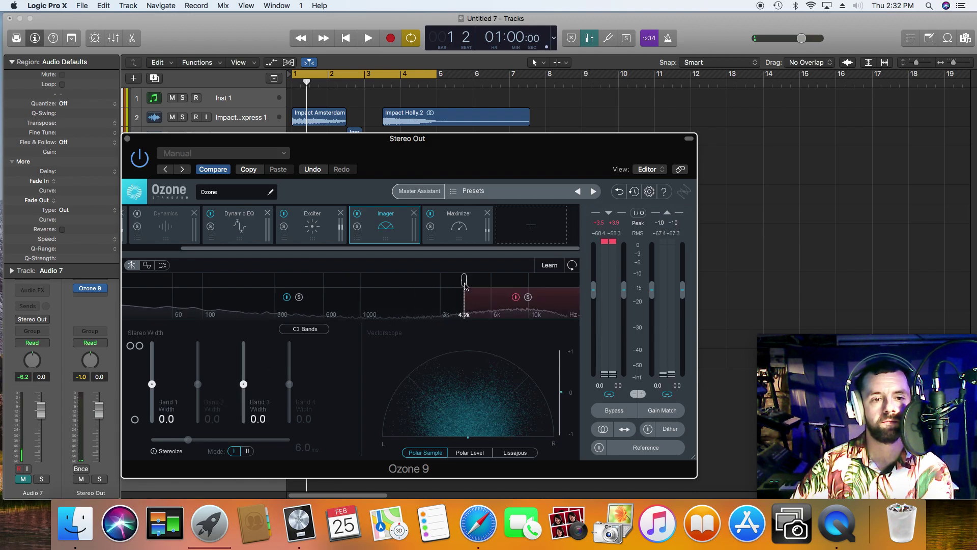
{"action": "left_click", "coordinate": [344, 280]}
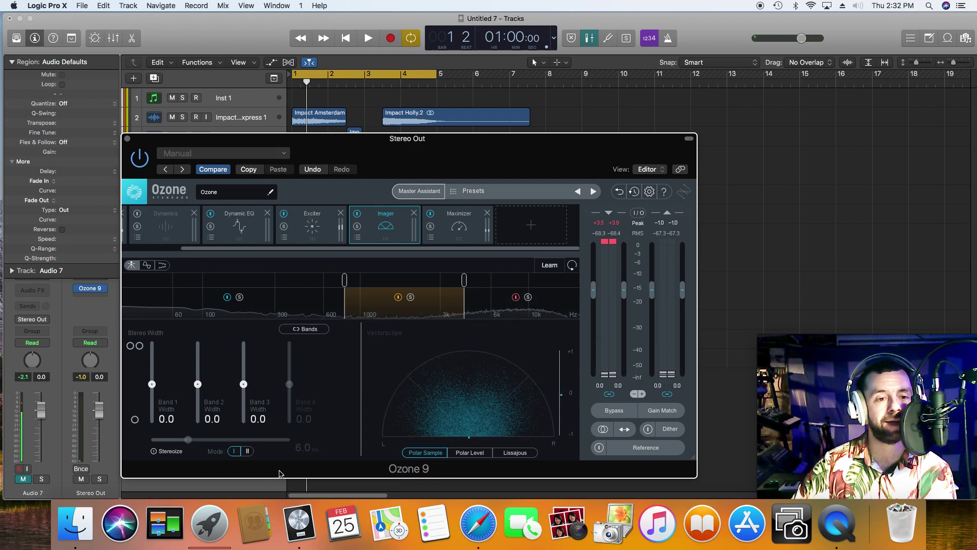
{"action": "left_click", "coordinate": [332, 233]}
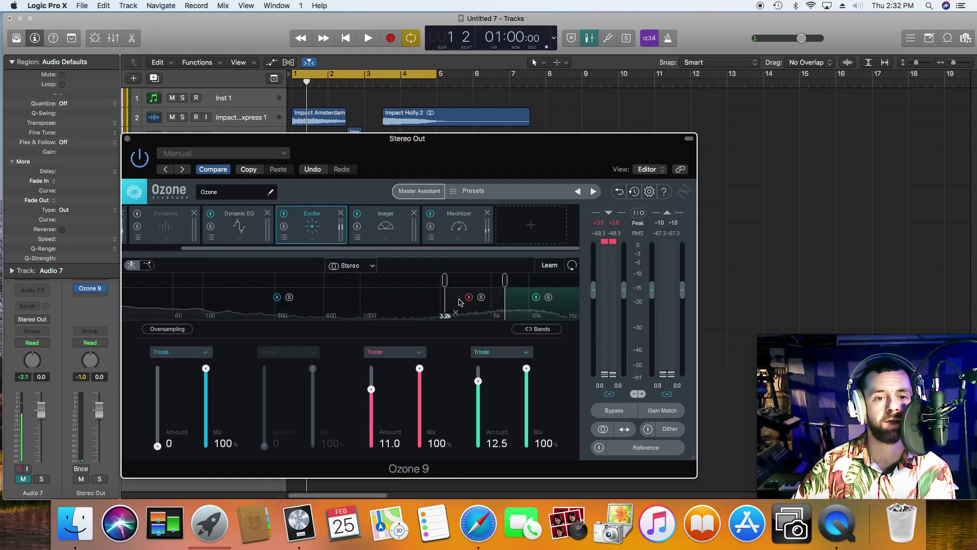
{"action": "left_click", "coordinate": [402, 238]}
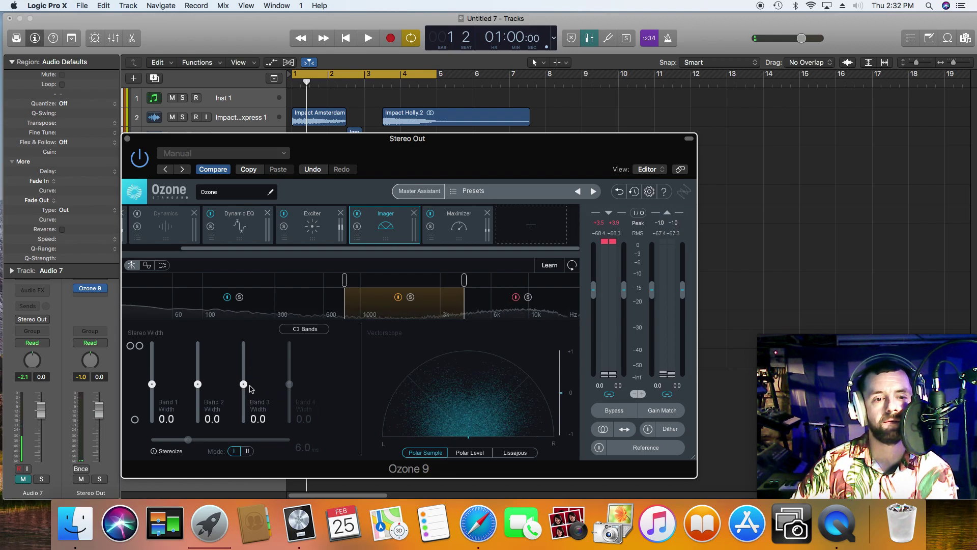
Step: During playback, set the Imager widths to 17.7, 51.9 and 53.2 for bands 1 to 3, and enable Stereoize at 12.0 ms
{"action": "key", "text": "space"}
{"action": "left_click_drag", "start_coordinate": [243, 383], "coordinate": [244, 362]}
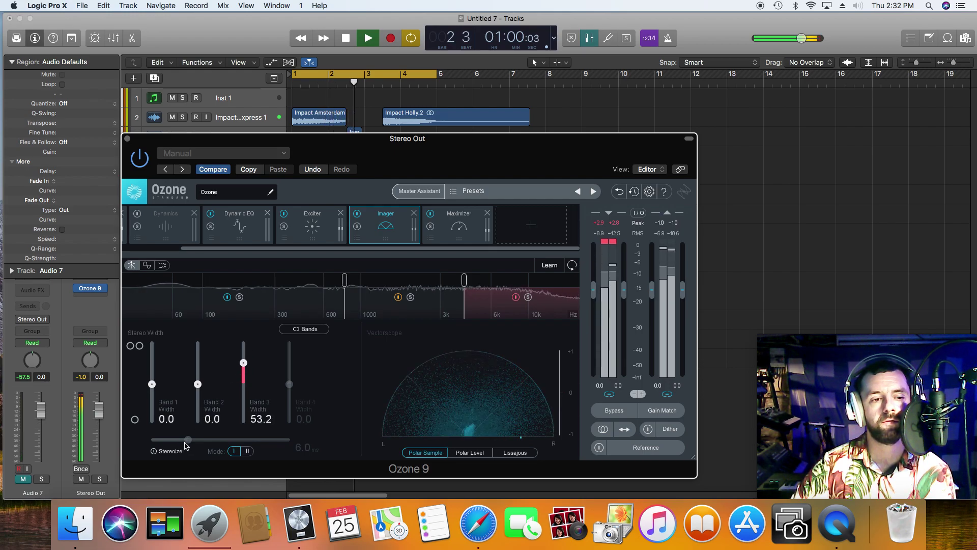
{"action": "left_click", "coordinate": [171, 450]}
{"action": "left_click_drag", "start_coordinate": [187, 439], "coordinate": [232, 442]}
{"action": "left_click_drag", "start_coordinate": [198, 384], "coordinate": [154, 379]}
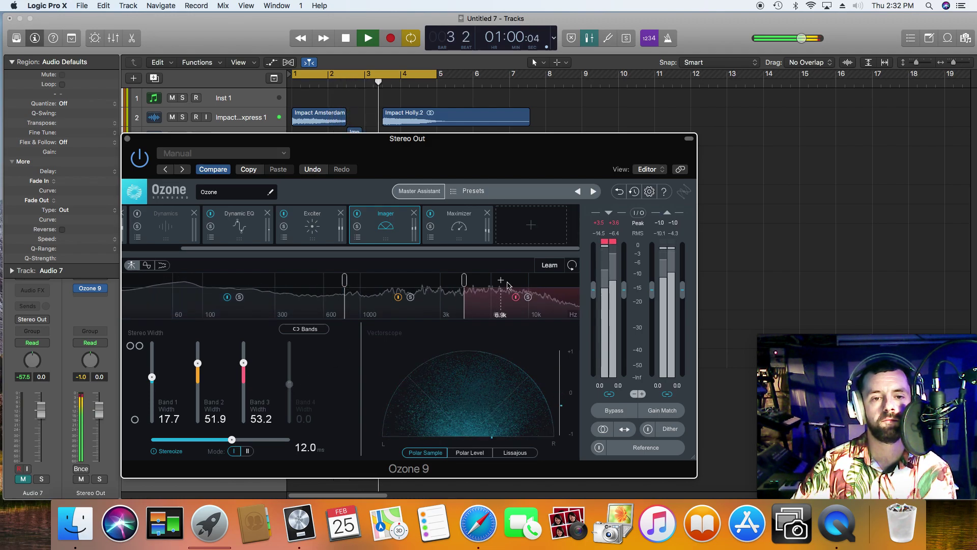
Step: Add a fourth Imager band with width 40.5, lower the two upper crossovers to about 2.7 and 6 kHz, and close Ozone with playback stopped
{"action": "left_click", "coordinate": [520, 293]}
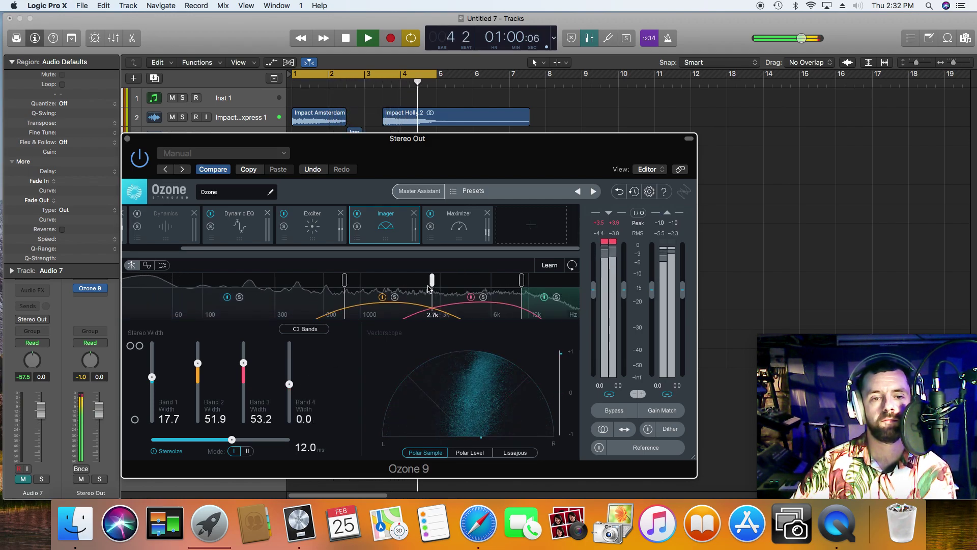
{"action": "left_click_drag", "start_coordinate": [522, 281], "coordinate": [493, 281]}
{"action": "left_click_drag", "start_coordinate": [289, 383], "coordinate": [292, 368]}
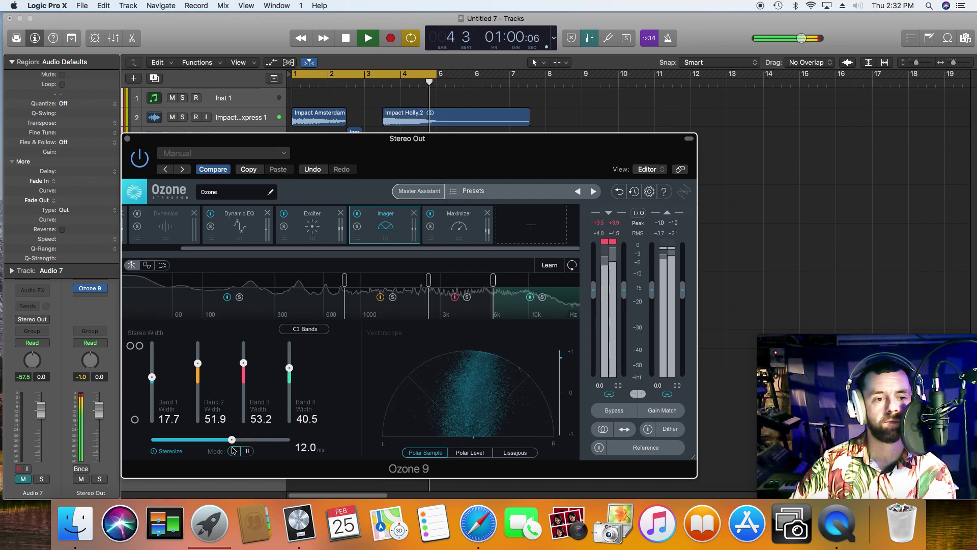
{"action": "key", "text": "space"}
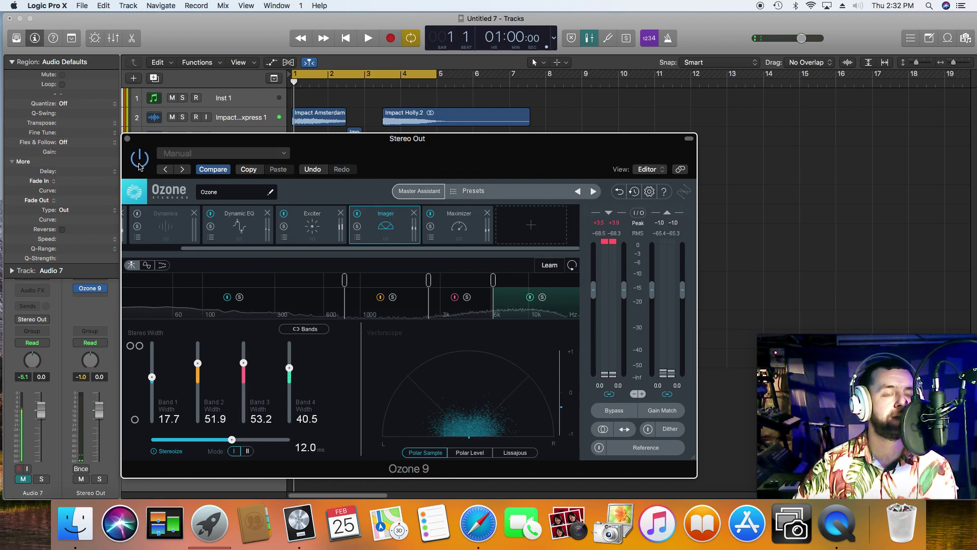
{"action": "left_click", "coordinate": [127, 138]}
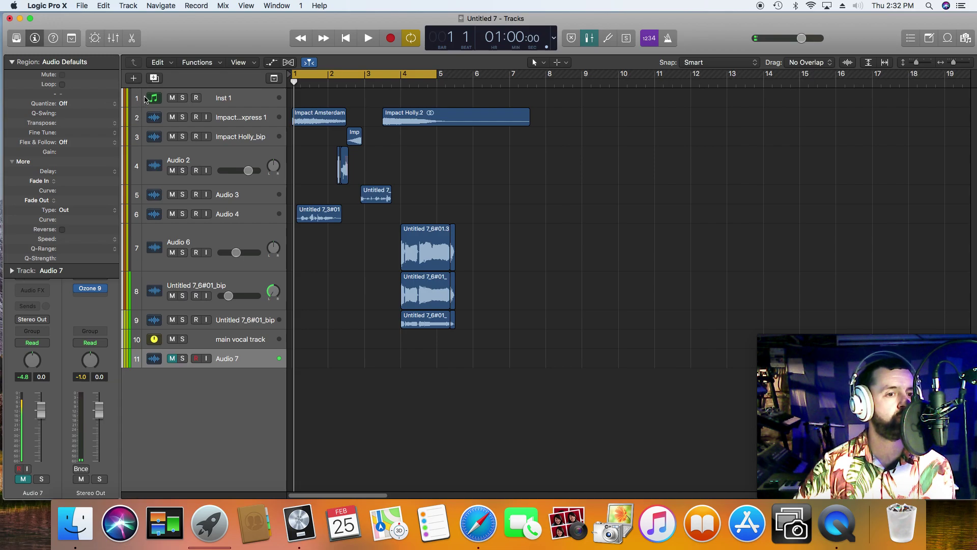
Step: Disable cycle mode, split the second Impact Holly region at bar 6 and delete the part after the split
{"action": "left_click", "coordinate": [414, 40]}
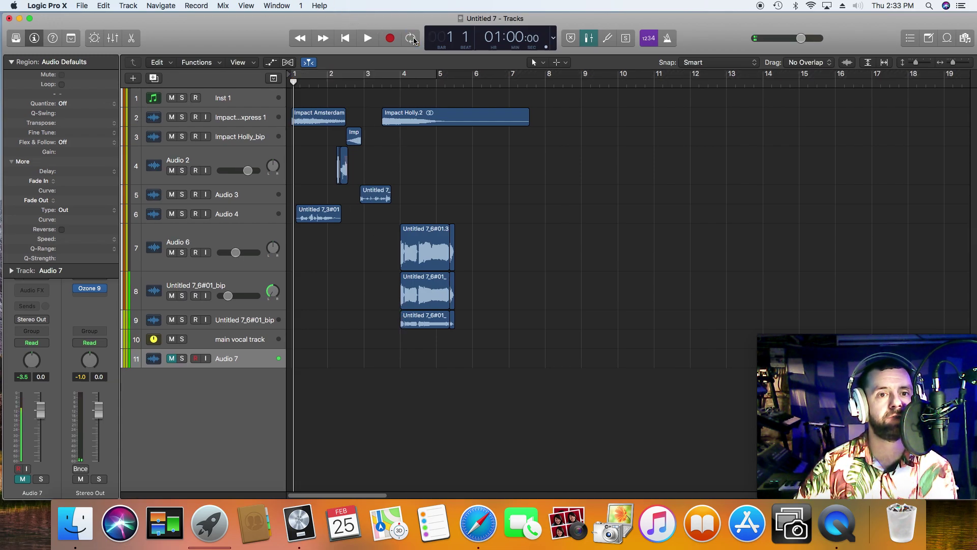
{"action": "left_click", "coordinate": [472, 81]}
{"action": "right_click", "coordinate": [476, 111]}
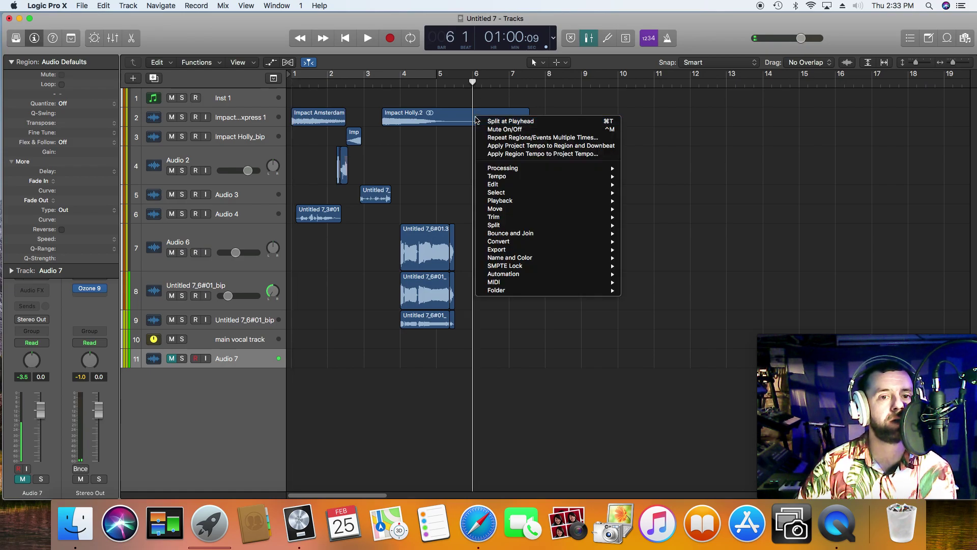
{"action": "left_click", "coordinate": [486, 121]}
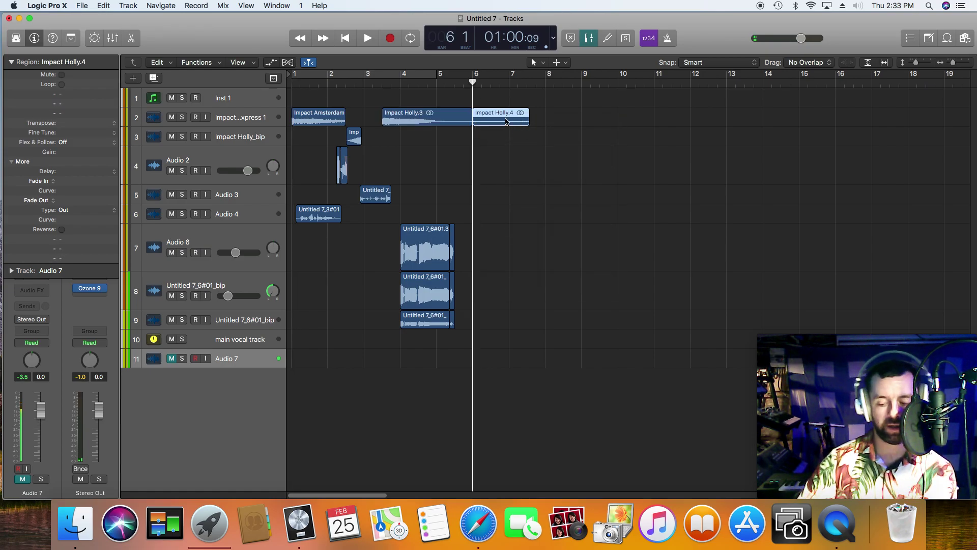
{"action": "key", "text": "Delete"}
Step: Play the ending, and use the Fade Tool to add a 440 fade-out to the end of the trimmed Impact Holly region
{"action": "key", "text": "space"}
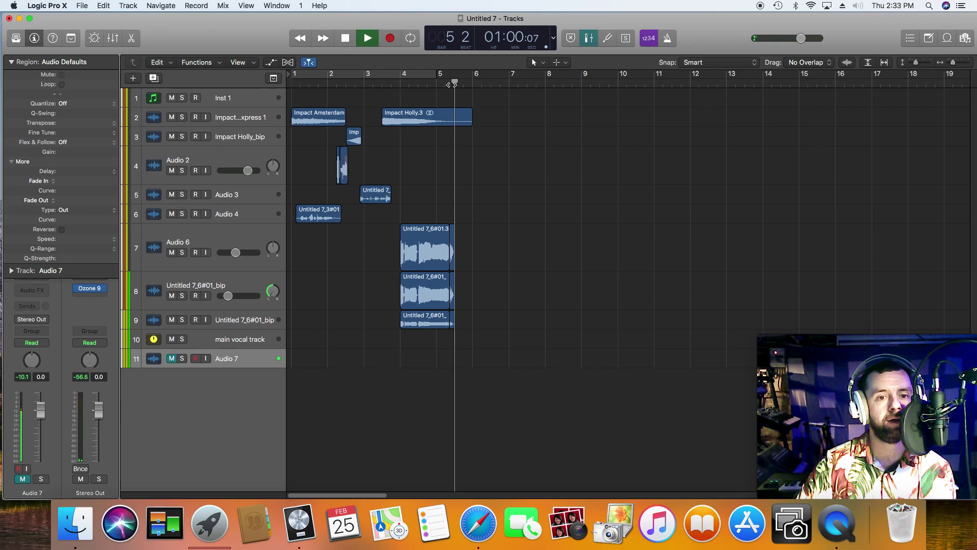
{"action": "key", "text": "space"}
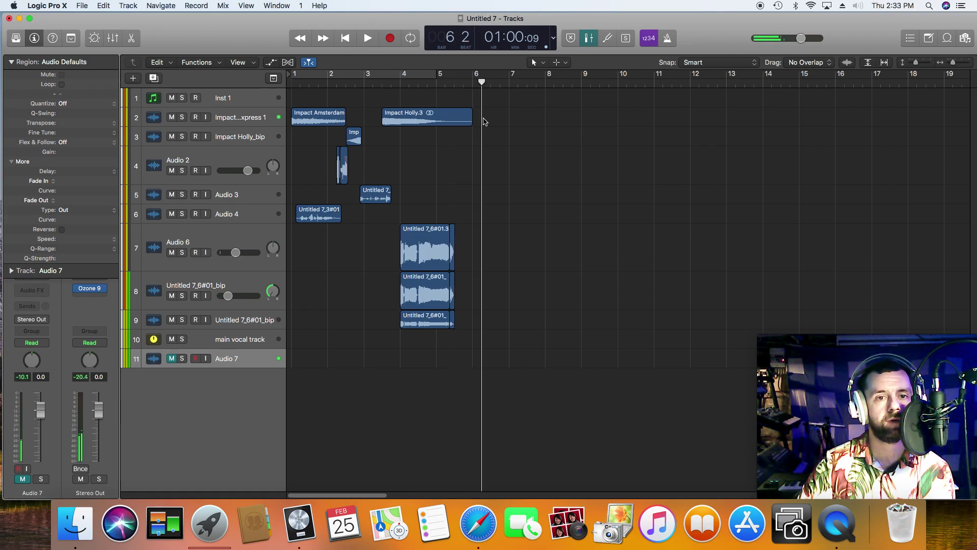
{"action": "key", "text": "t"}
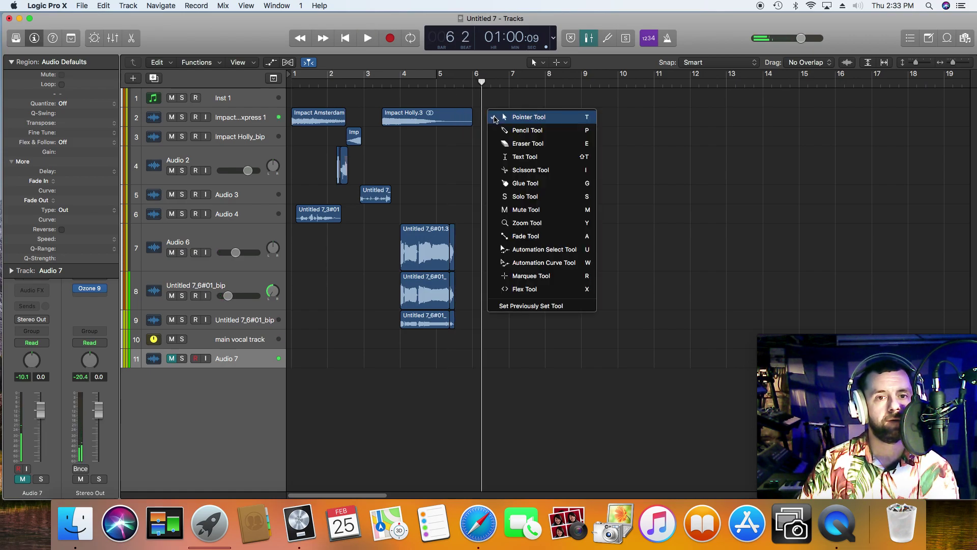
{"action": "left_click", "coordinate": [536, 238]}
{"action": "left_click", "coordinate": [469, 119]}
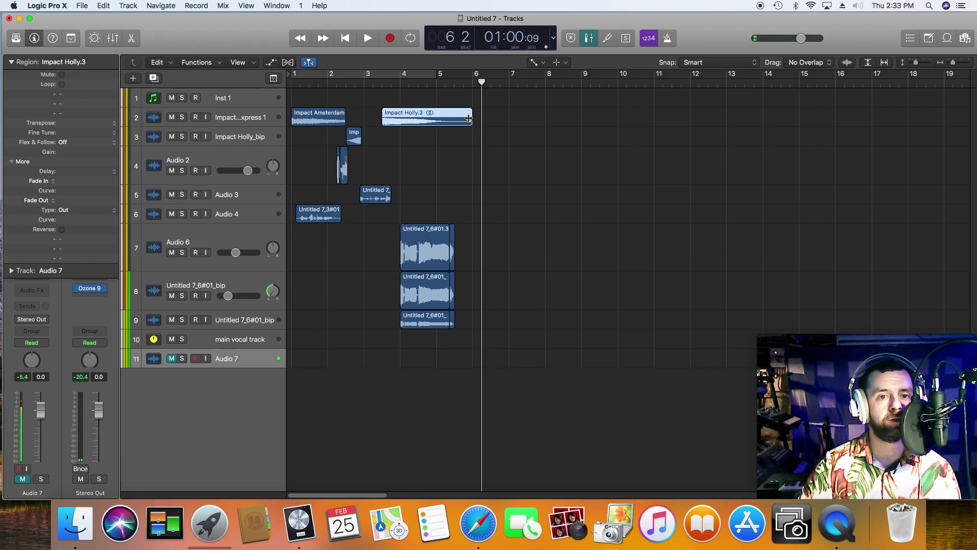
Step: Play the whole mix from the start to past bar 6, enlarging the Audio 4 track's height along the way
{"action": "left_click", "coordinate": [345, 39]}
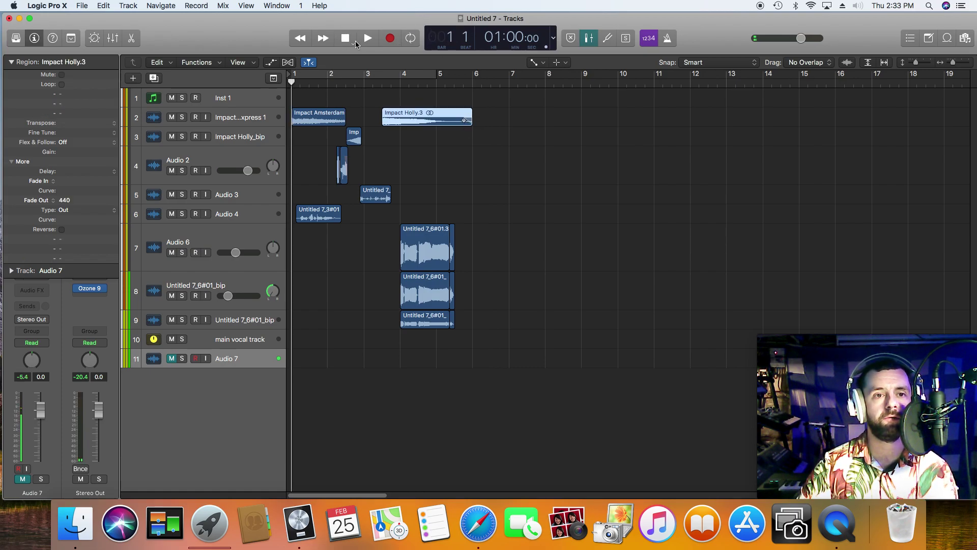
{"action": "left_click", "coordinate": [367, 39]}
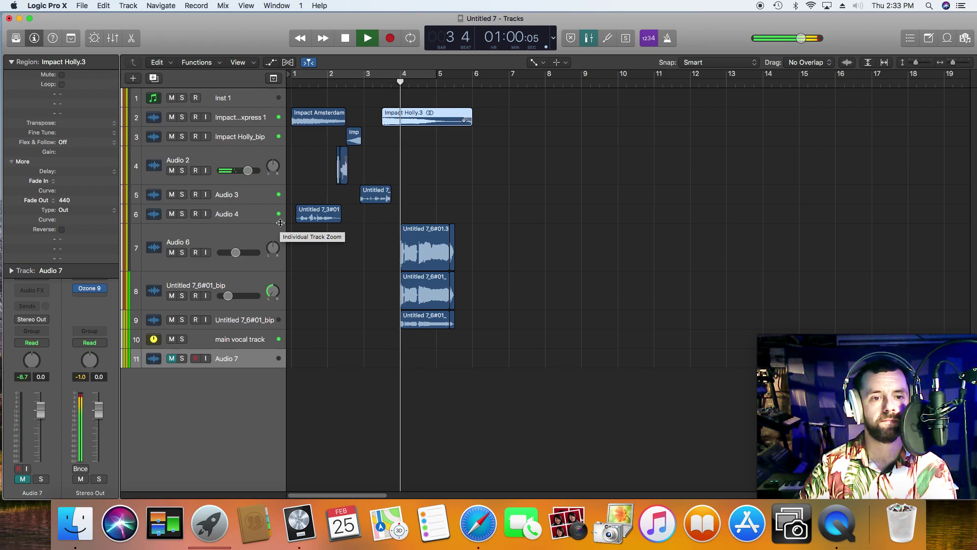
{"action": "left_click_drag", "start_coordinate": [280, 223], "coordinate": [282, 244]}
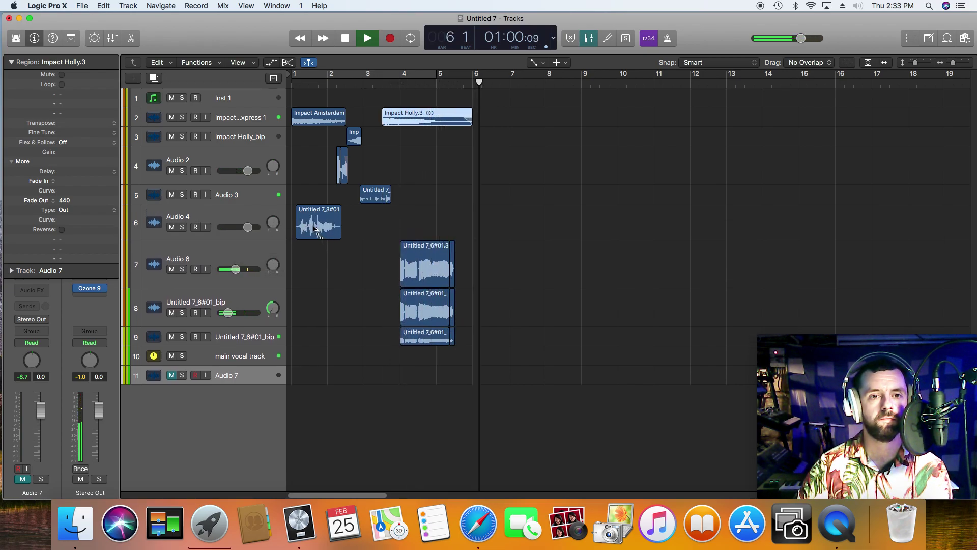
{"action": "key", "text": "space"}
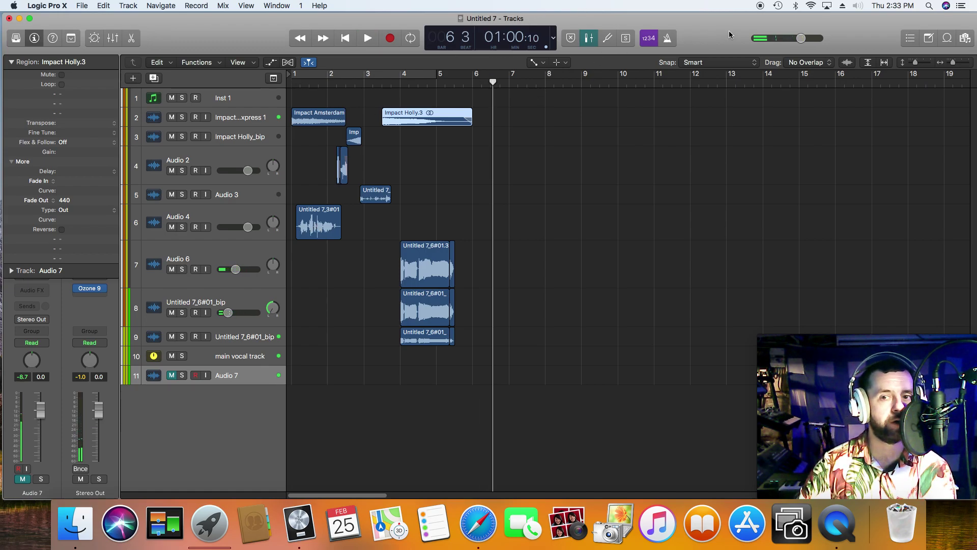